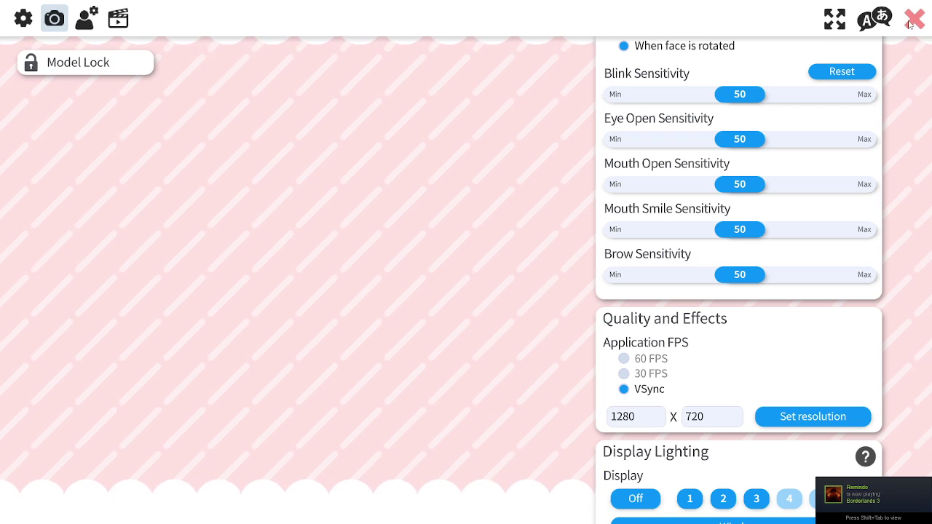
key("alt+Tab")
key("alt+Tab")
key("alt+Tab")
key("alt+Tab")
key("alt+Tab")
key("alt+Tab")
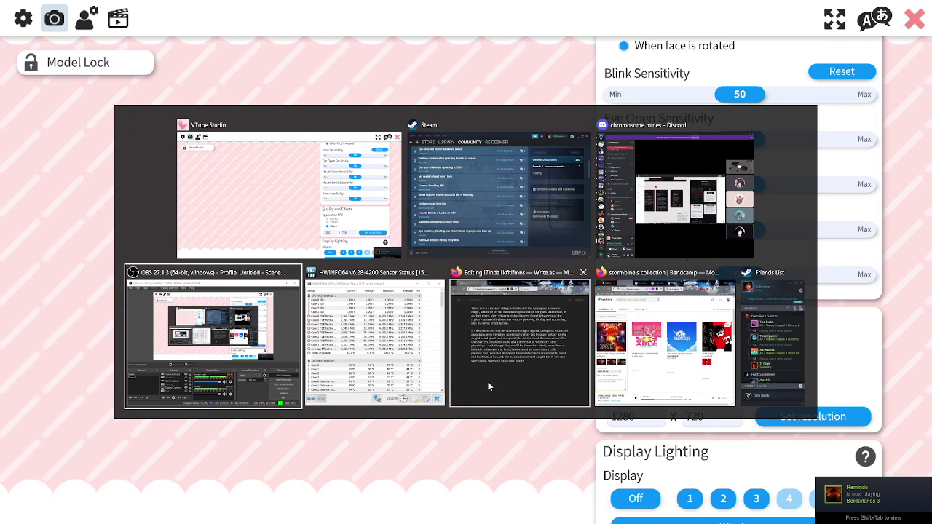
key("alt+Tab")
key("alt+Tab")
key("alt+Tab")
key("alt+Tab")
key("alt+Tab")
key("alt+Tab")
key("alt+Tab")
key("alt+Tab")
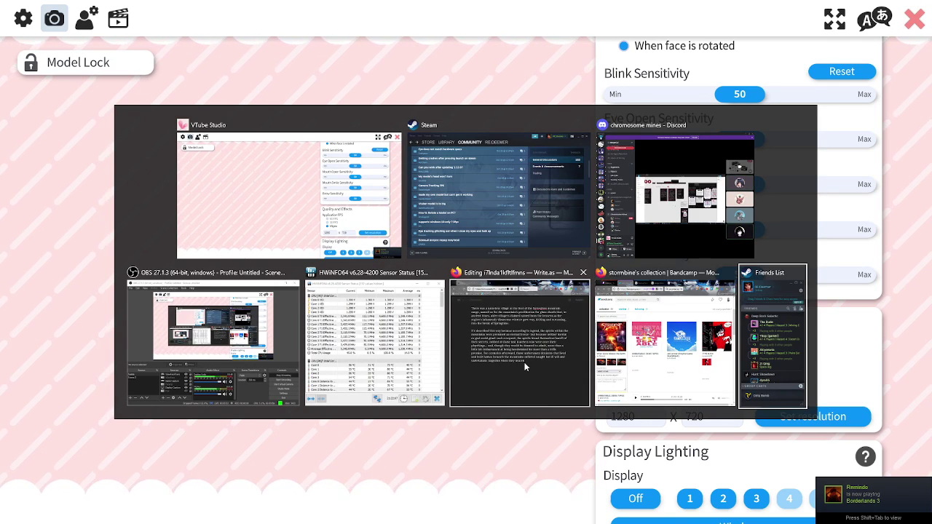
key("Escape")
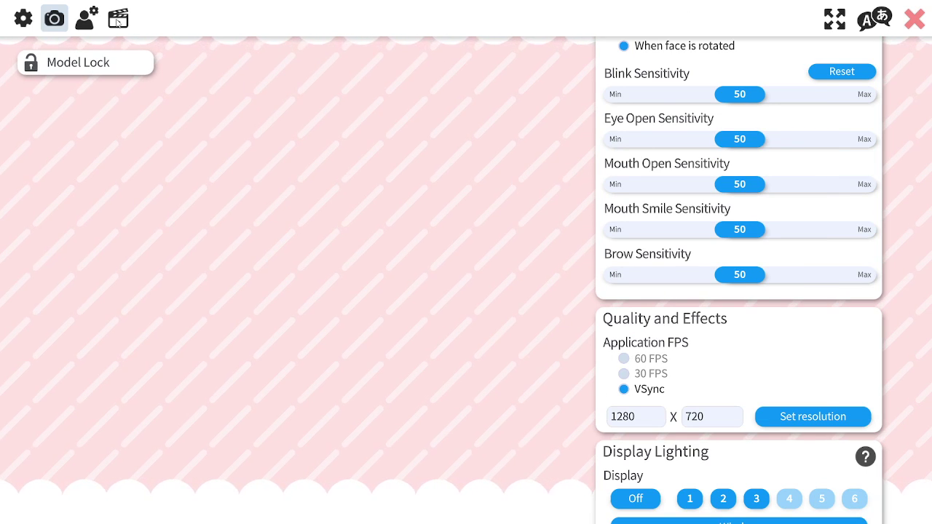
- Look through the model, general and camera settings pages, and close the settings
left_click(89, 21)
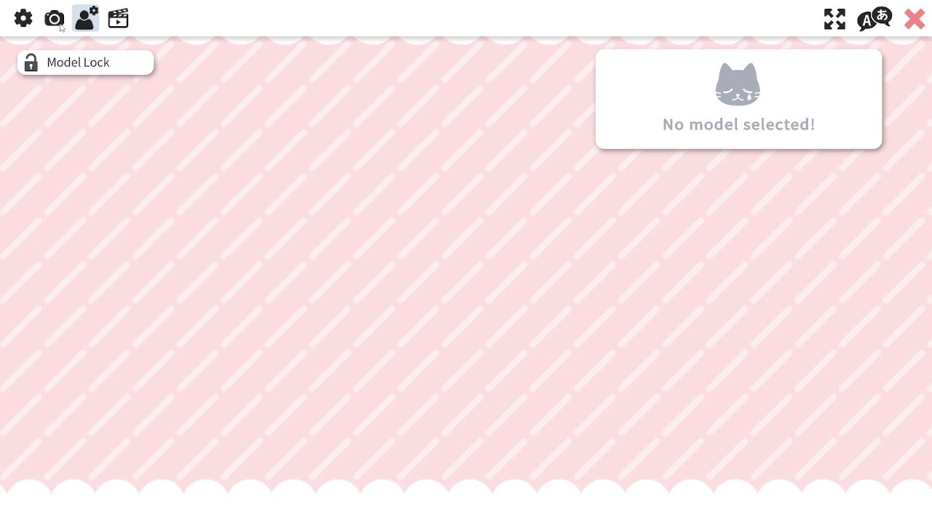
left_click(58, 22)
left_click(24, 20)
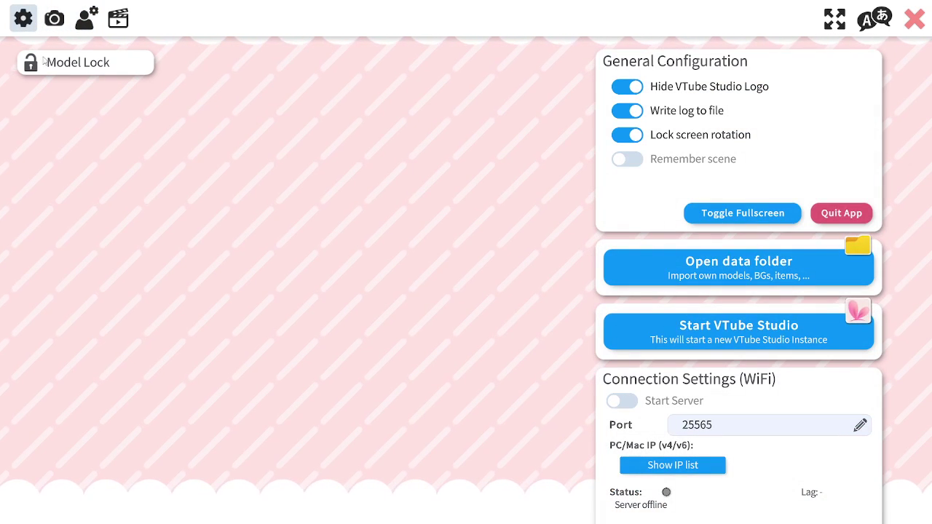
left_click(86, 19)
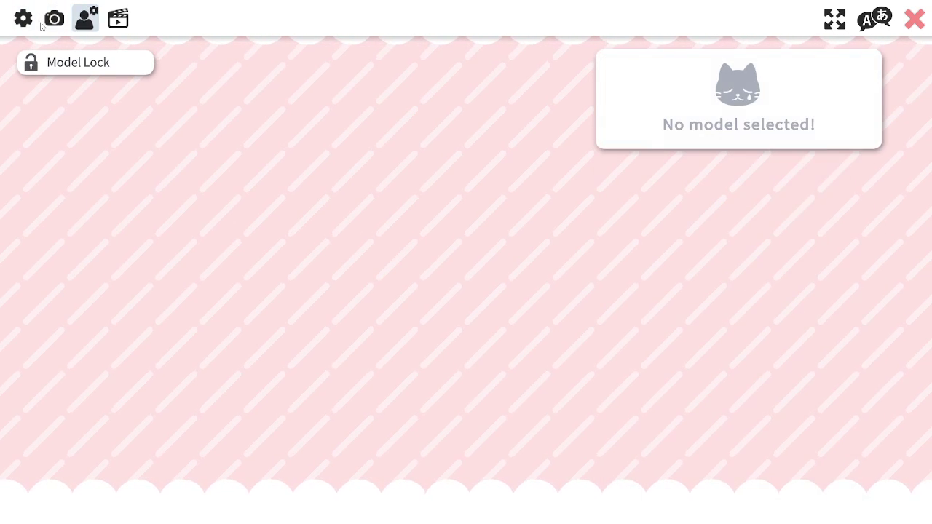
left_click(54, 21)
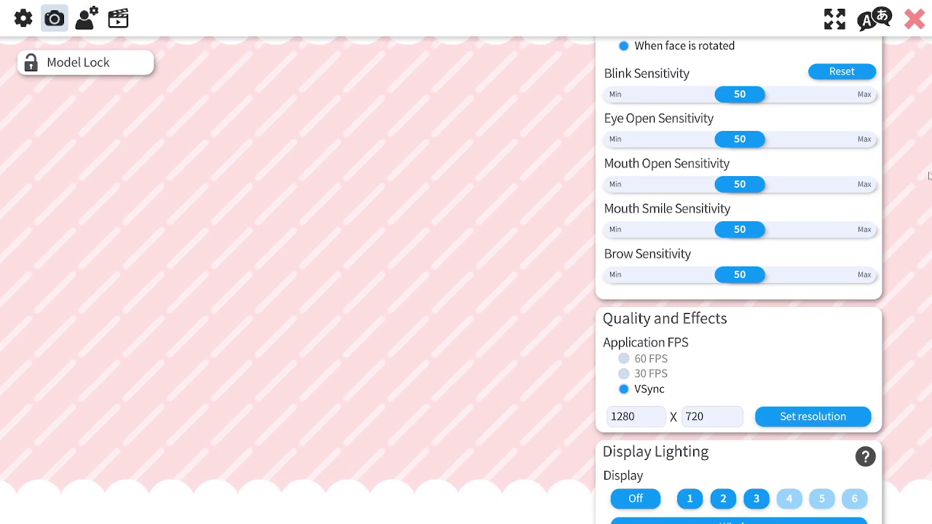
left_click(915, 19)
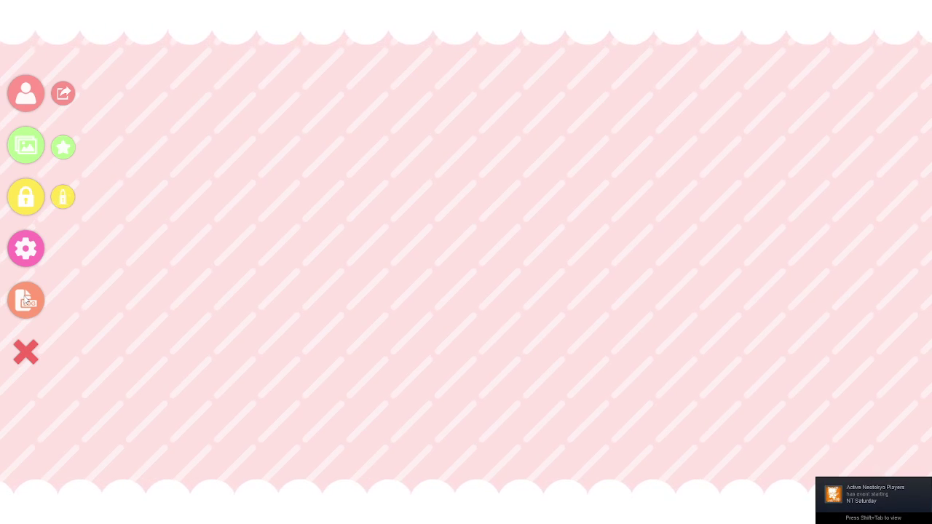
- Read the webcam startup entries in the log, close it, and open the model list
left_click(26, 299)
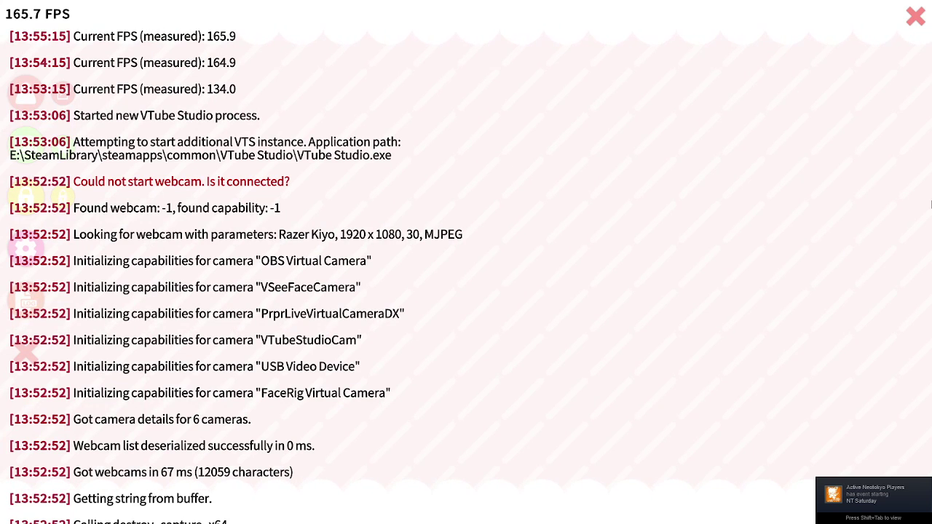
left_click(922, 18)
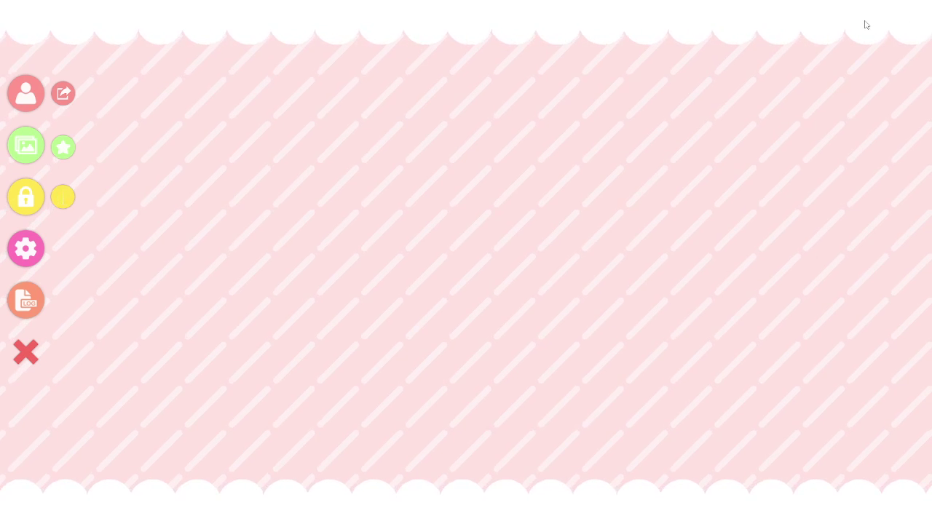
left_click(24, 106)
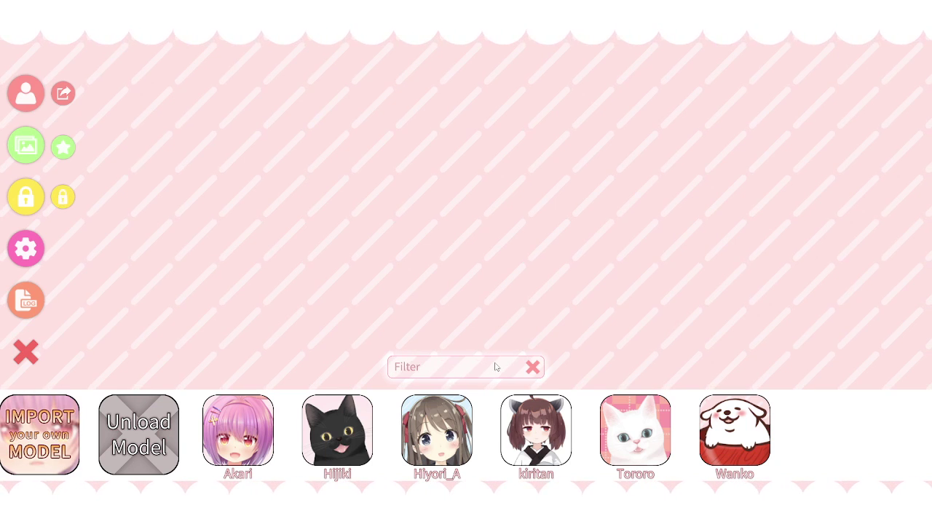
- Switch to VSeeFace, start the test avatar to check face tracking there, and close VSeeFace
key("alt+Tab")
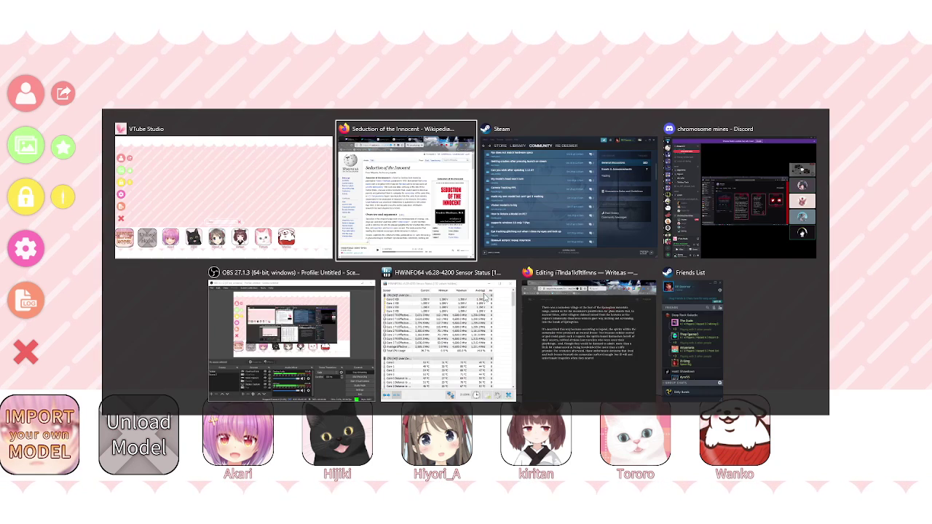
left_click(568, 336)
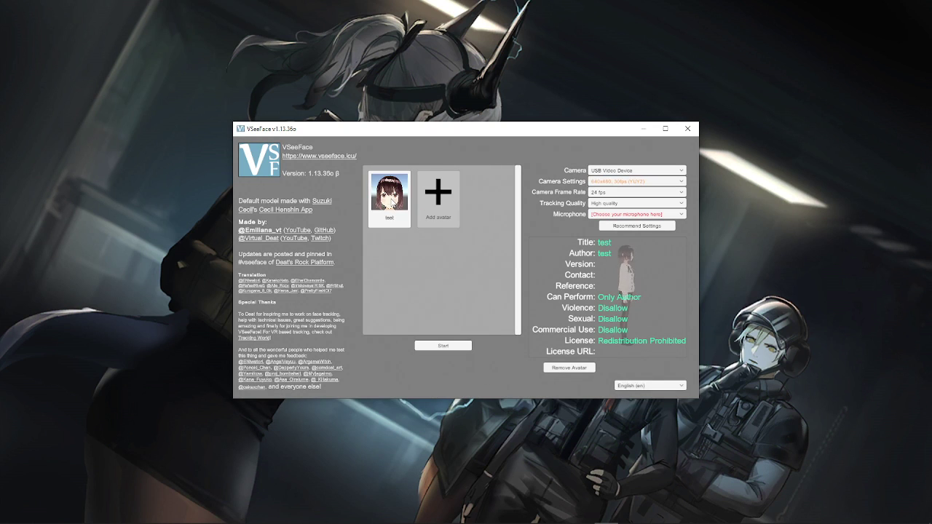
left_click(457, 347)
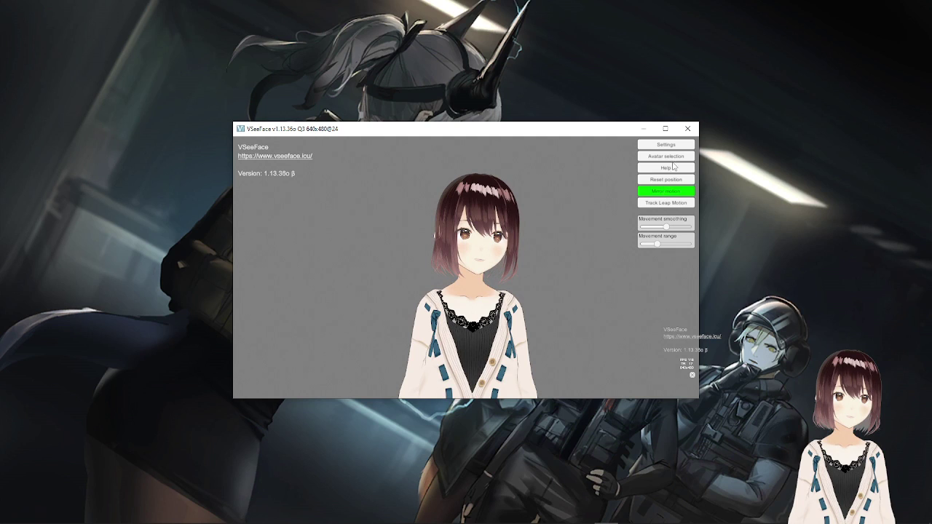
left_click(689, 129)
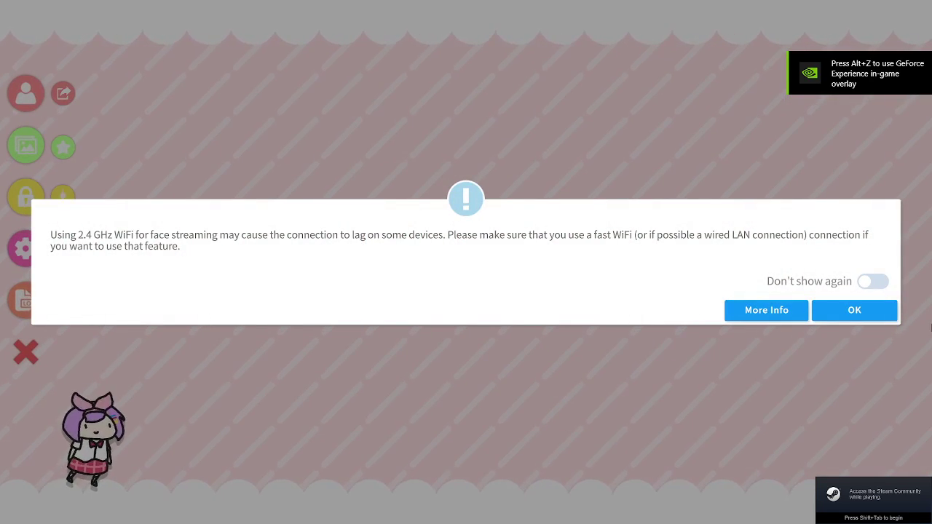
- In VTube Studio, dismiss the startup notices about WiFi face streaming and the Live2D model license
left_click(835, 315)
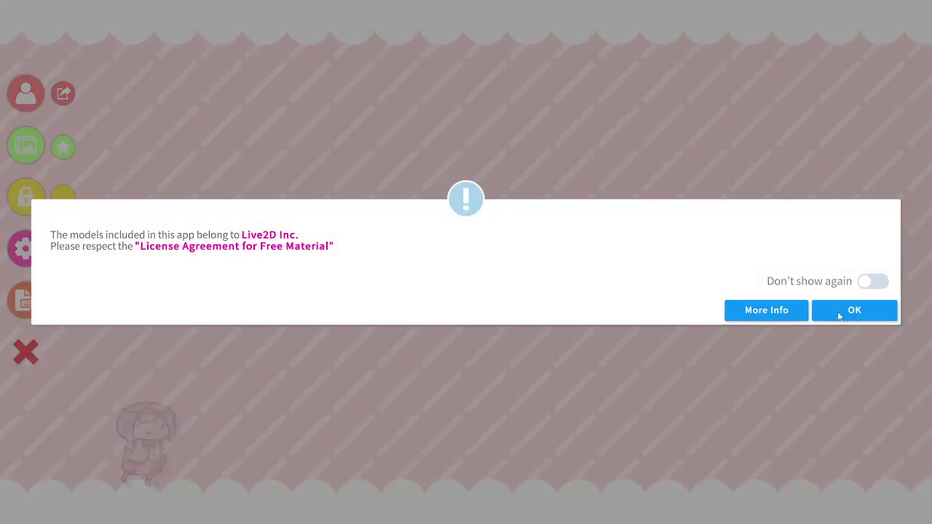
left_click(883, 319)
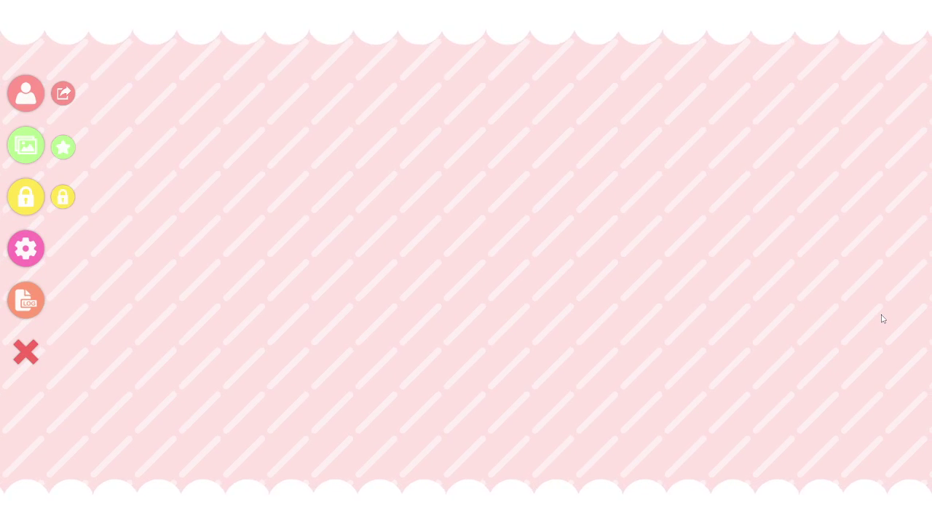
left_click(35, 99)
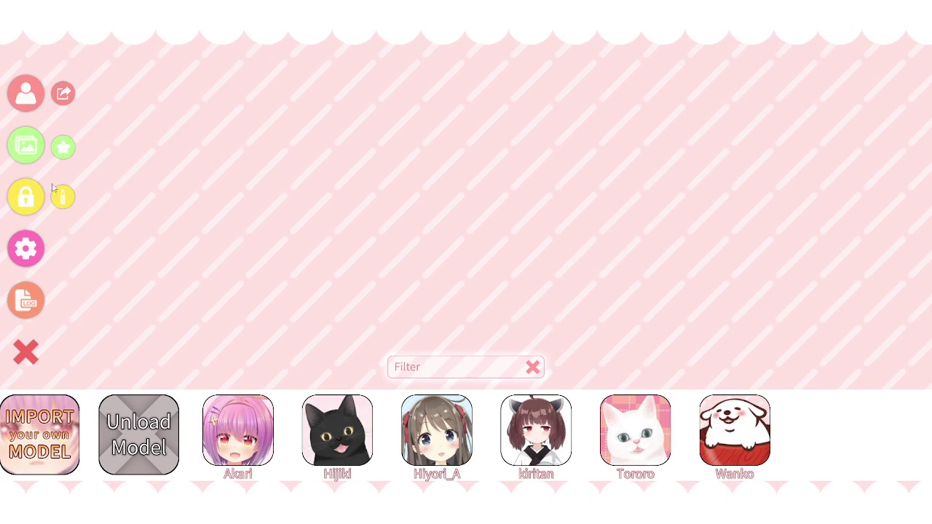
left_click(116, 302)
- Examine the webcam tracking configuration in the settings, and close the settings
left_click(42, 289)
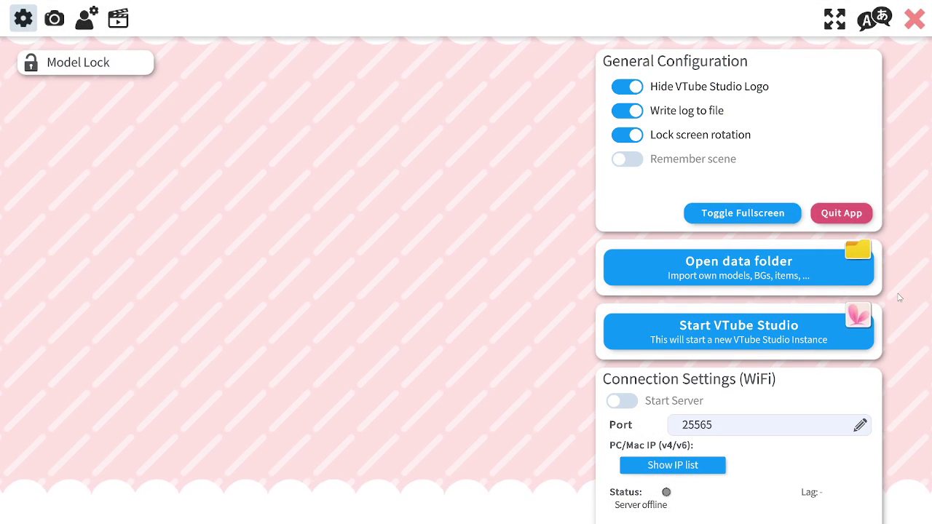
left_click(54, 18)
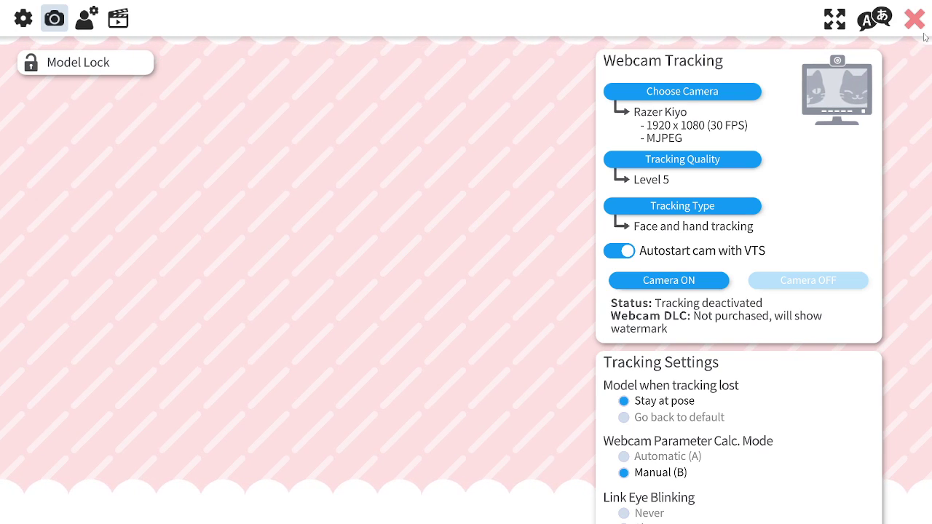
left_click(25, 19)
left_click(910, 21)
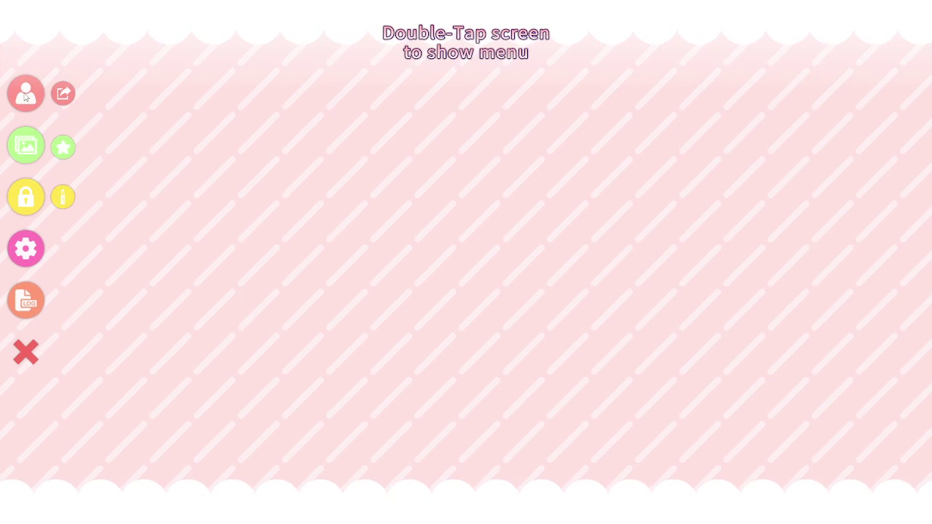
- Load the kiritan model from the model list
left_click(25, 94)
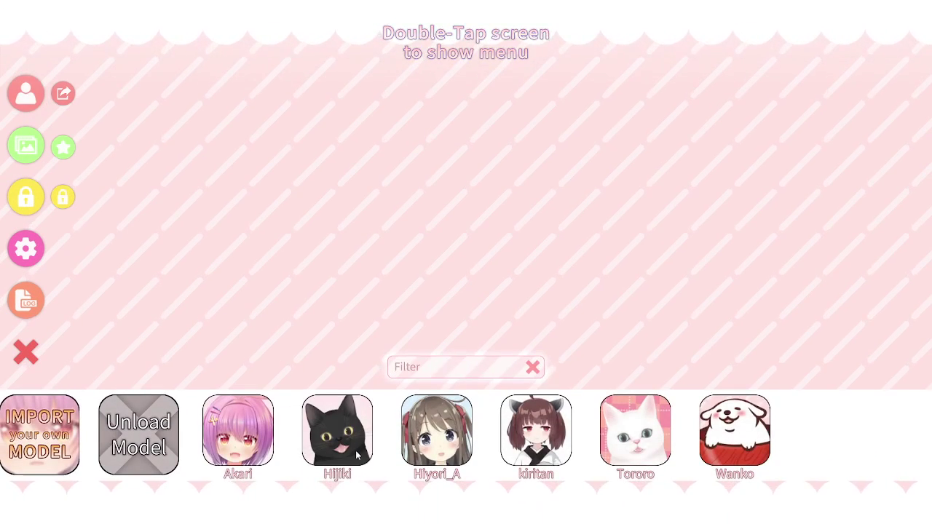
left_click(536, 440)
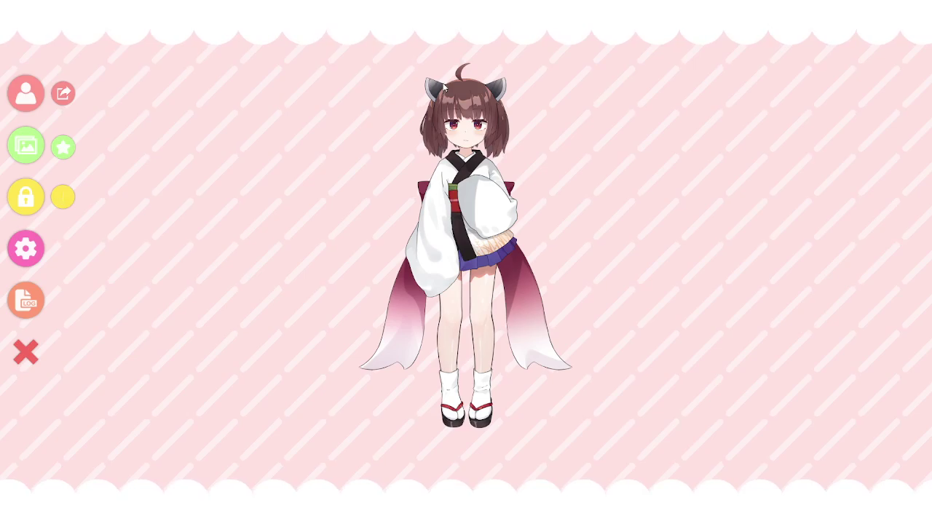
- Read the log entries for the model loading and the webcam start, and close the log
left_click(26, 300)
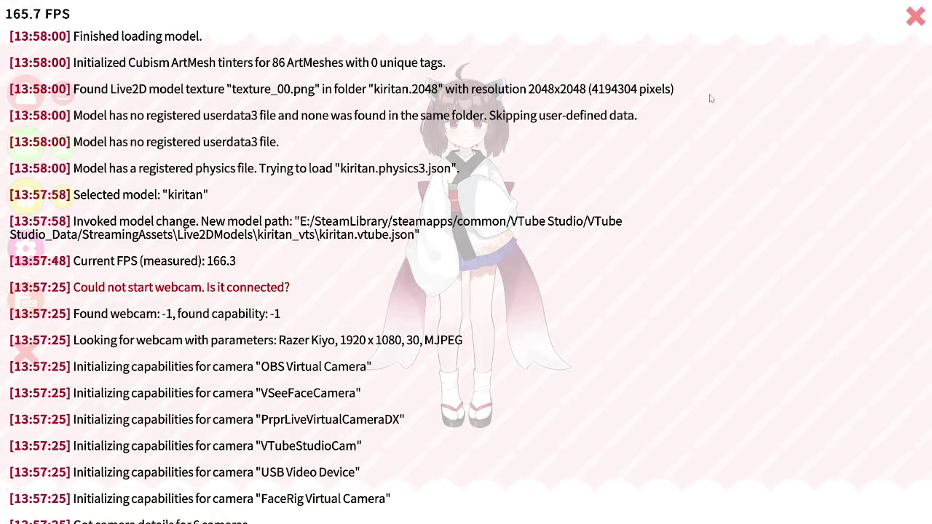
left_click(916, 16)
key("alt+Tab")
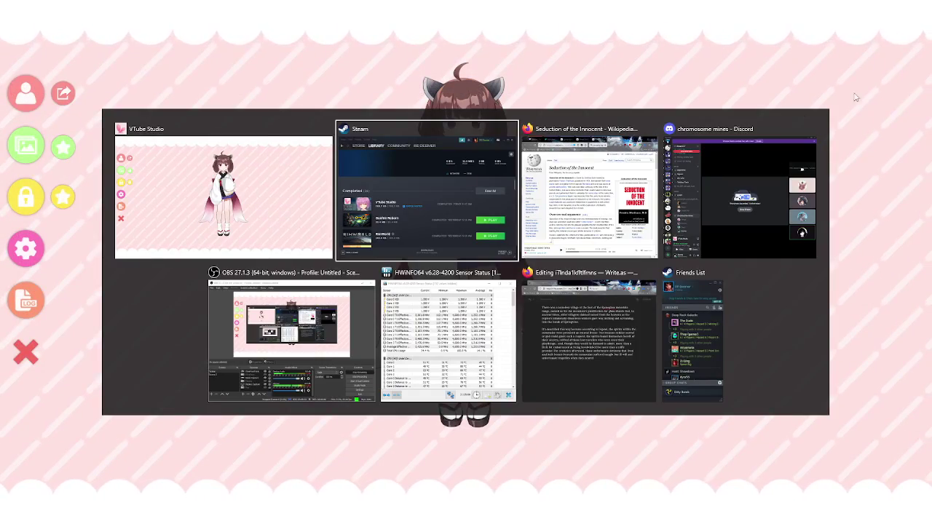
key("Escape")
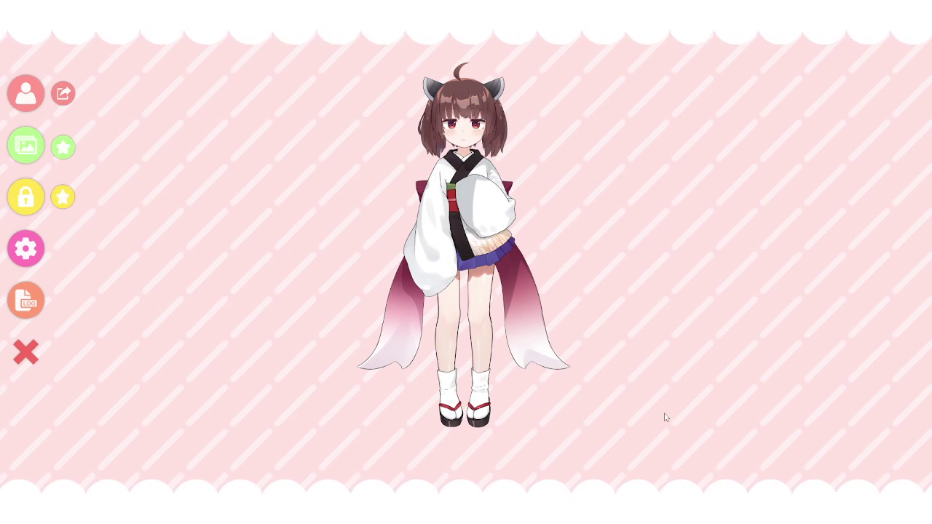
- Show the desktop and open Device Manager through a Windows search for "devicemana"
key("super+d")
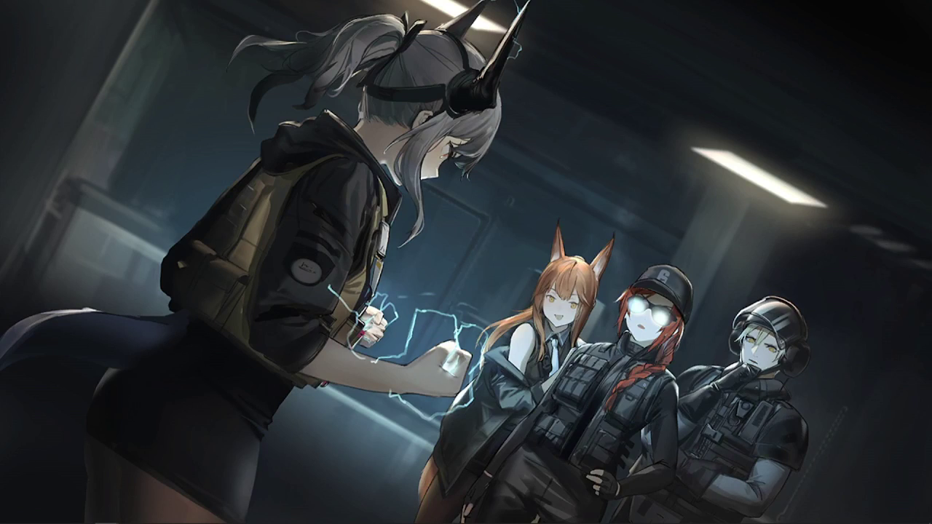
left_click(35, 515)
type("de")
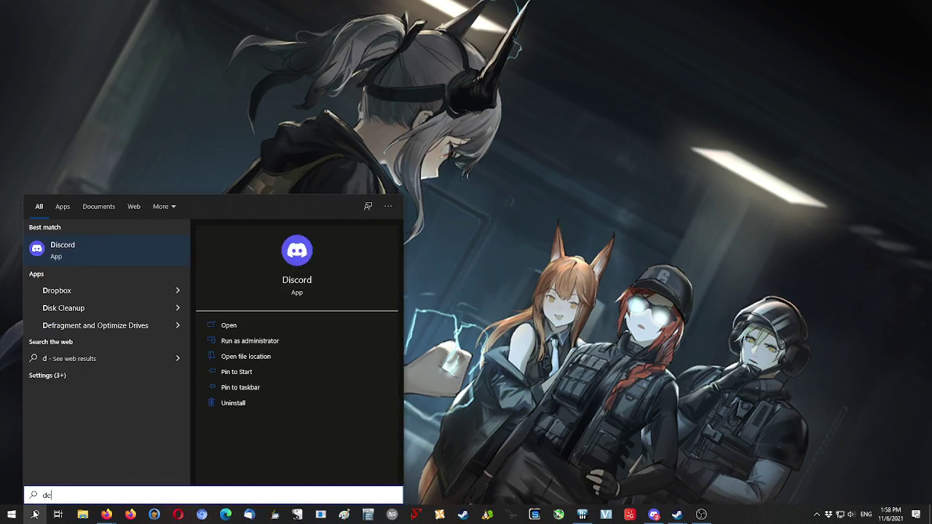
type("vicemana")
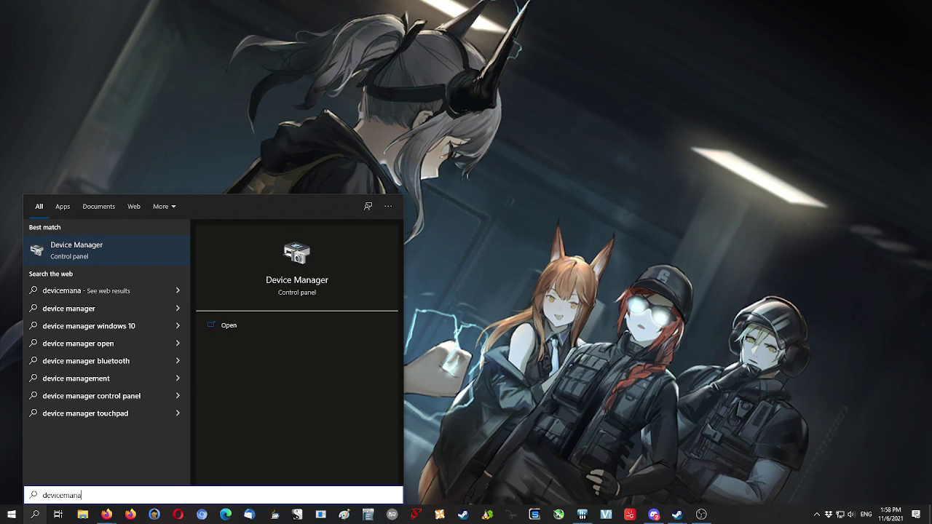
left_click(129, 257)
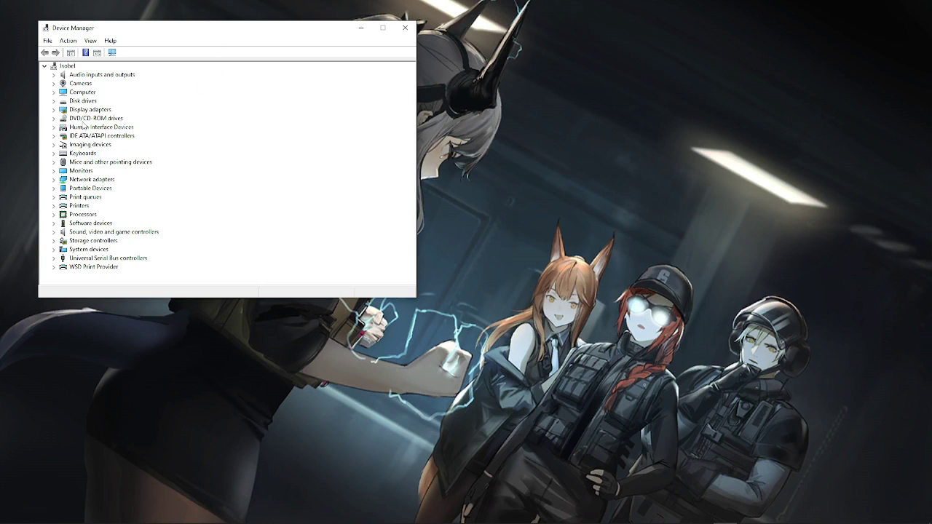
- Search automatically for an updated driver for the Razer Kiyo camera, and close Device Manager
left_click(54, 83)
right_click(89, 92)
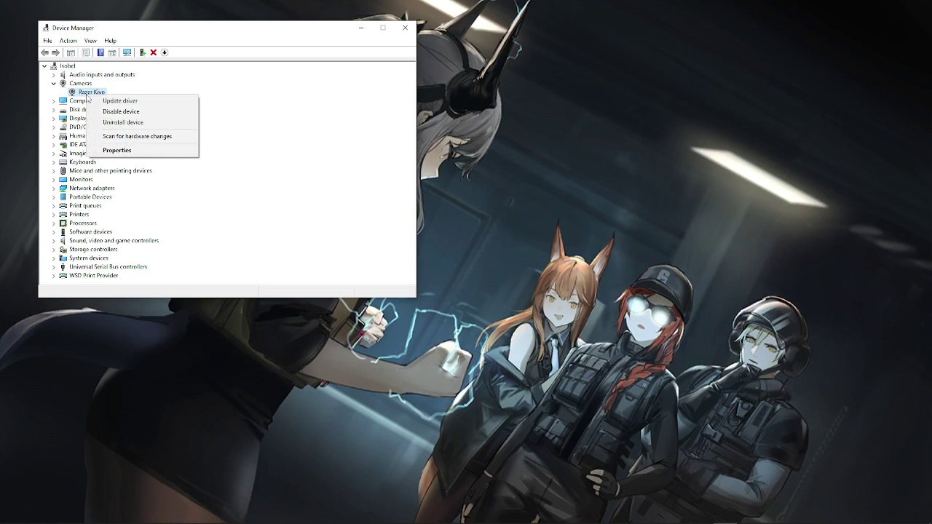
left_click(121, 102)
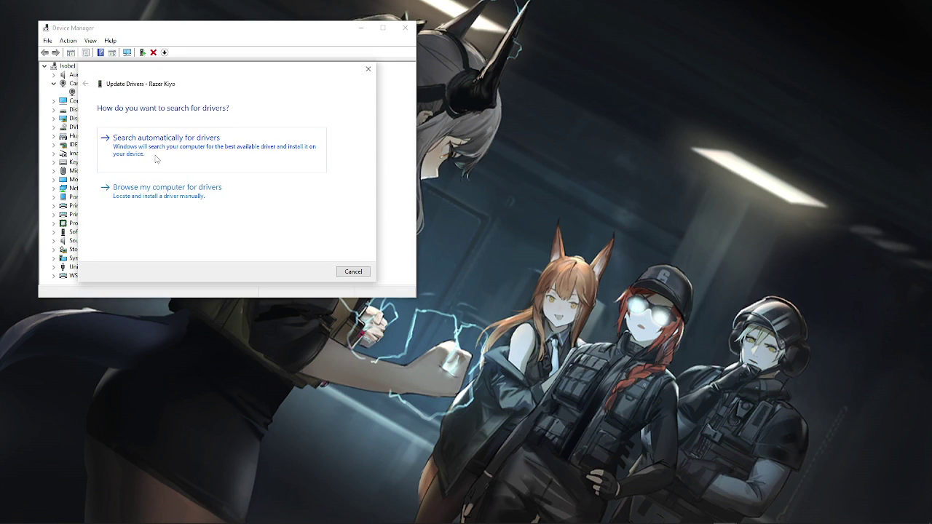
left_click(156, 158)
left_click(354, 271)
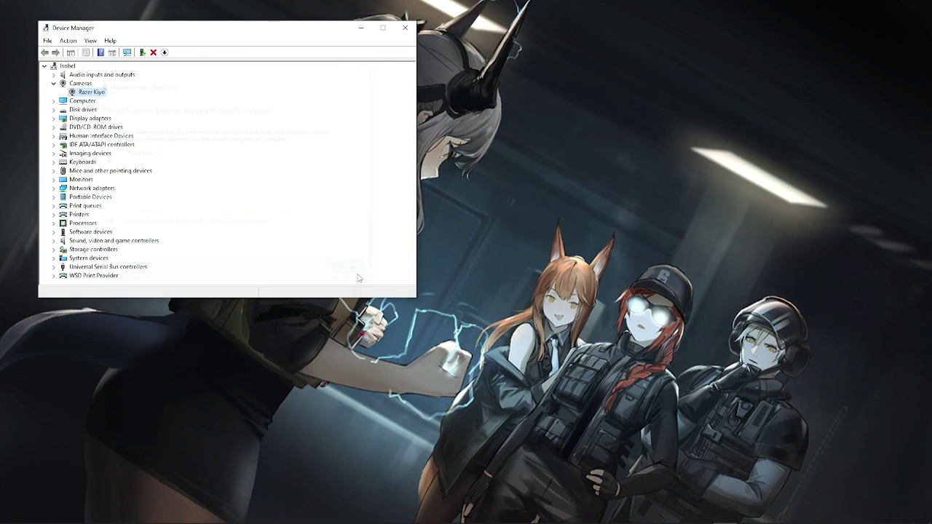
left_click(410, 32)
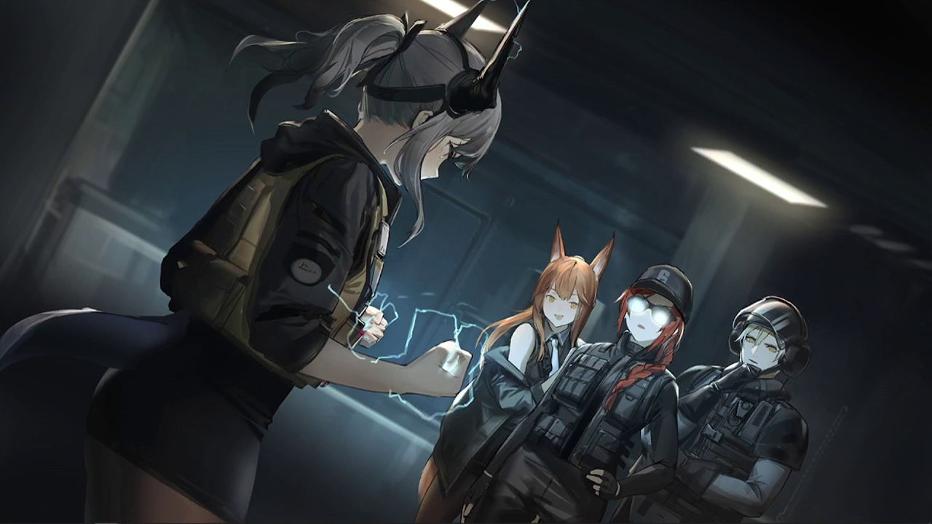
- Open PrprLive from the desktop
mouse_move(190, 521)
mouse_move(680, 515)
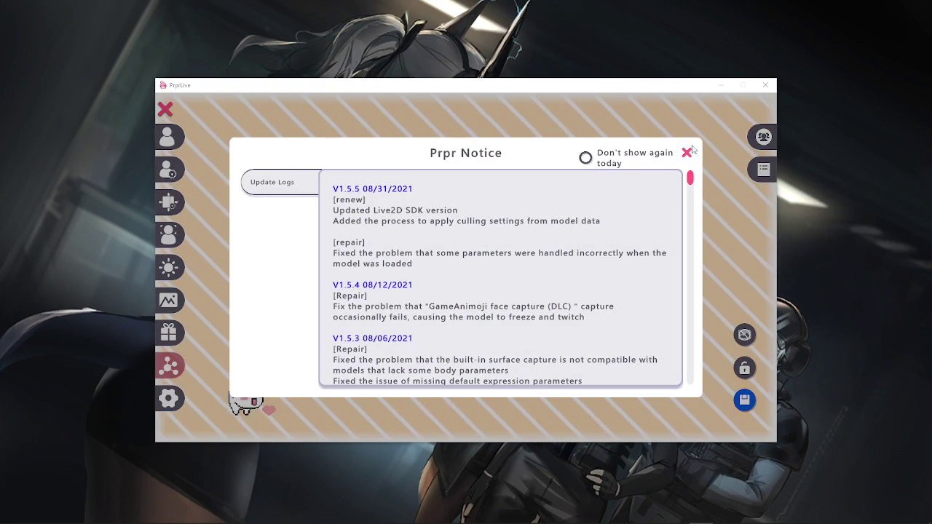
- Dismiss the update notice and load the kiritan model from the model list
left_click(686, 152)
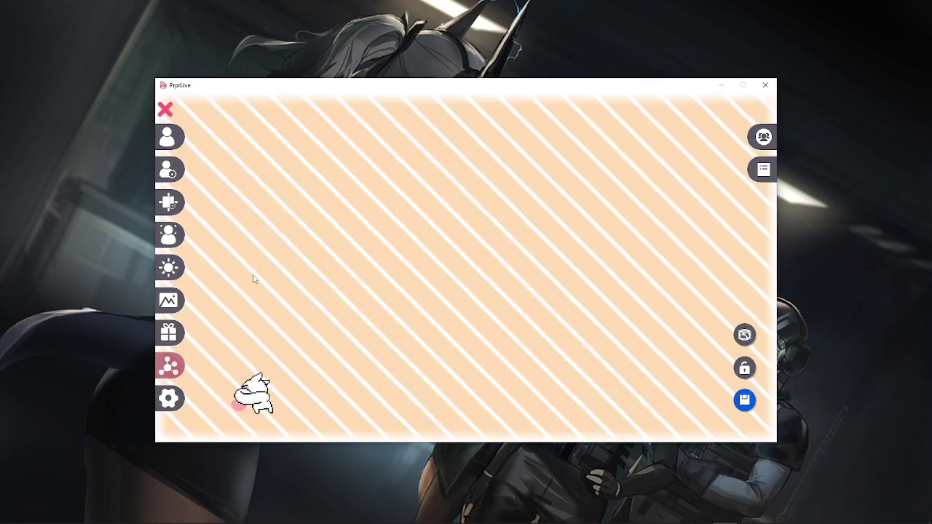
left_click(166, 138)
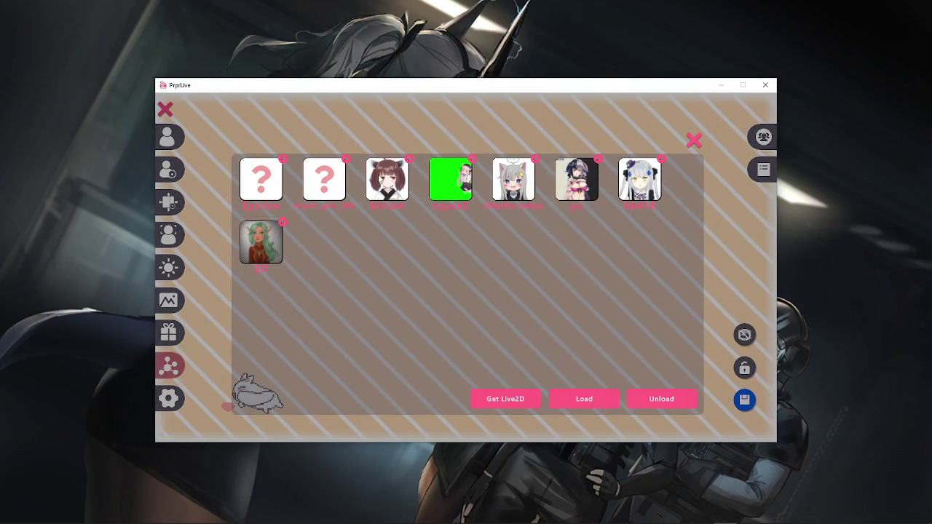
left_click(584, 402)
left_click(674, 299)
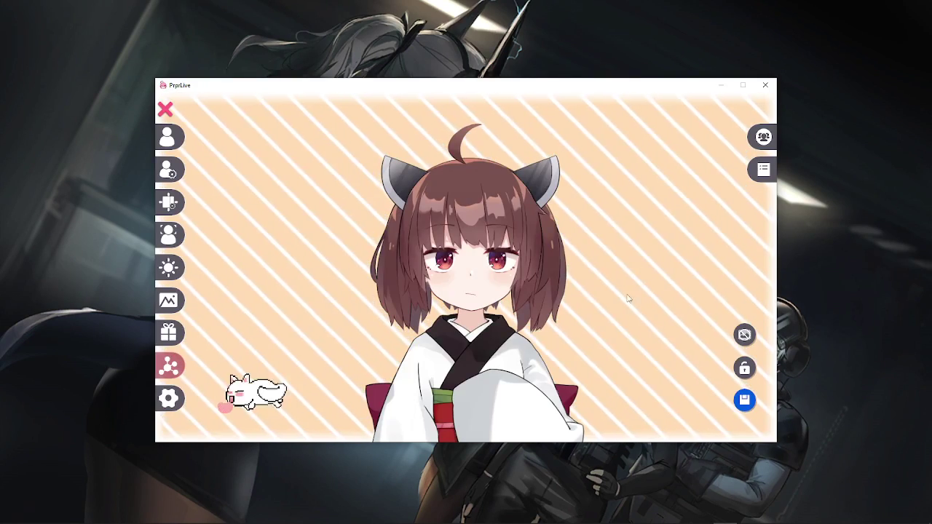
- Review the kiritan model's Live2D configuration and keyboard settings, and close them
left_click(170, 169)
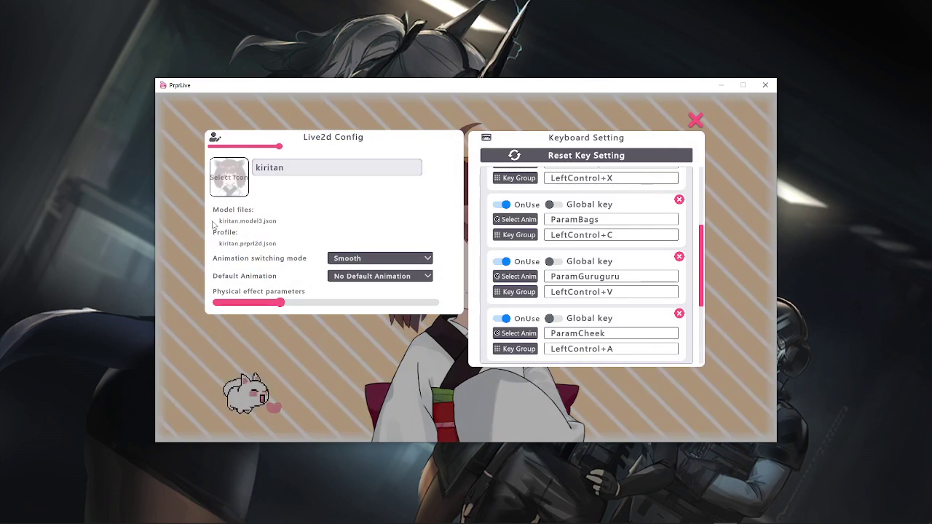
scroll(631, 219, "up", 4)
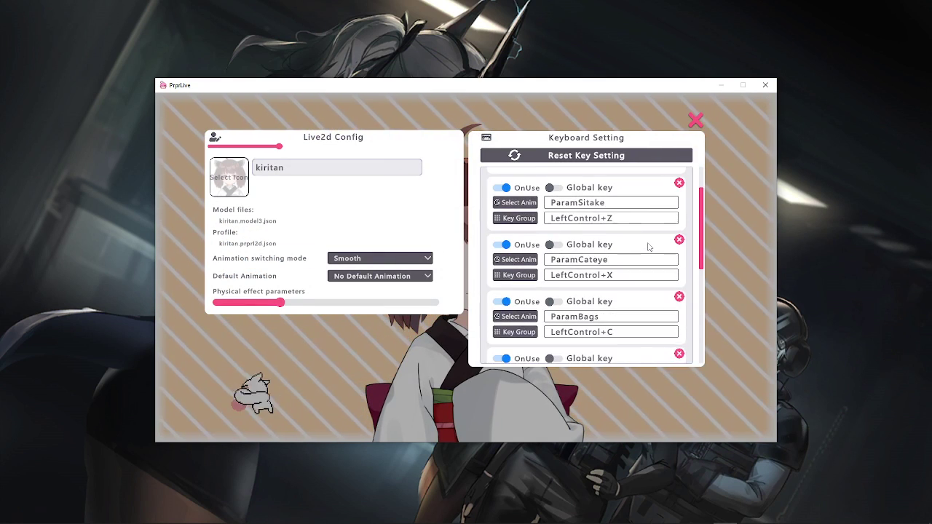
left_click(695, 121)
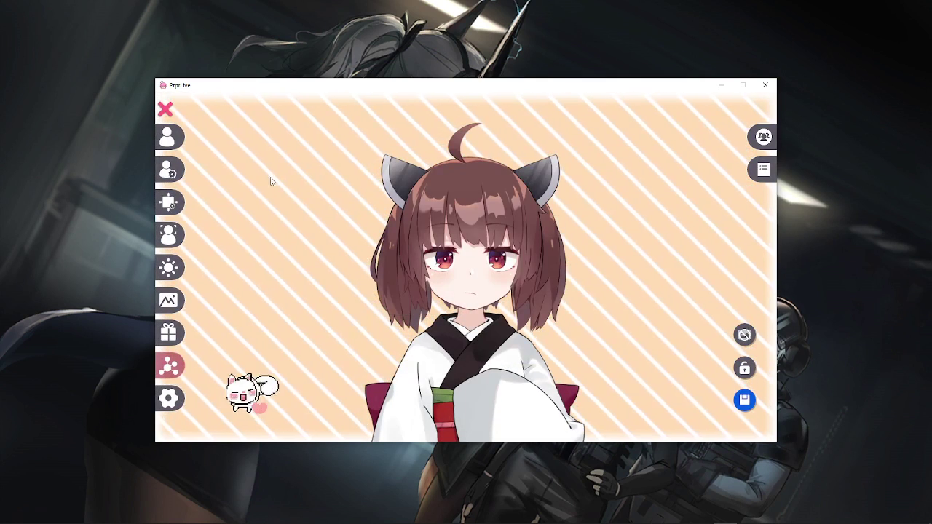
- Start face capture with the Built-in face capture mode and the USB Video Device camera, and close the capture settings
left_click(169, 234)
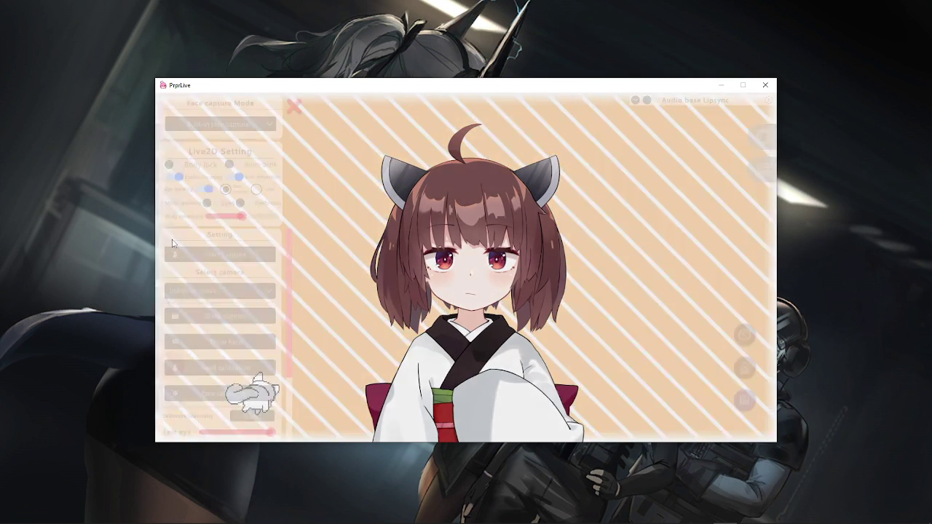
left_click(221, 123)
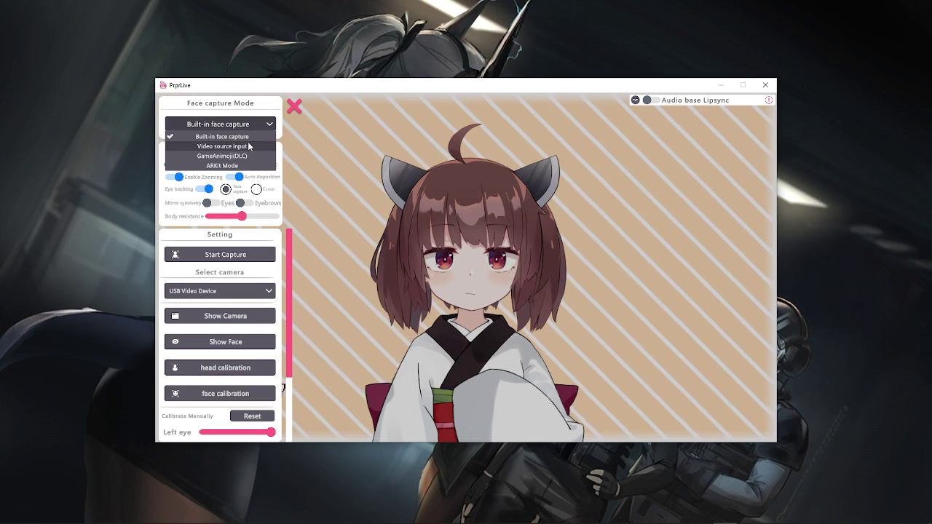
left_click(255, 140)
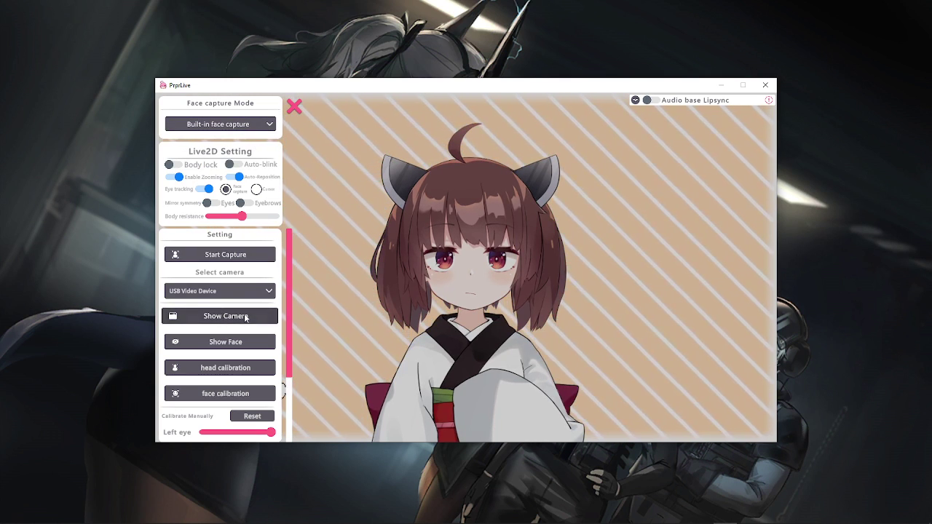
left_click(249, 291)
left_click(248, 291)
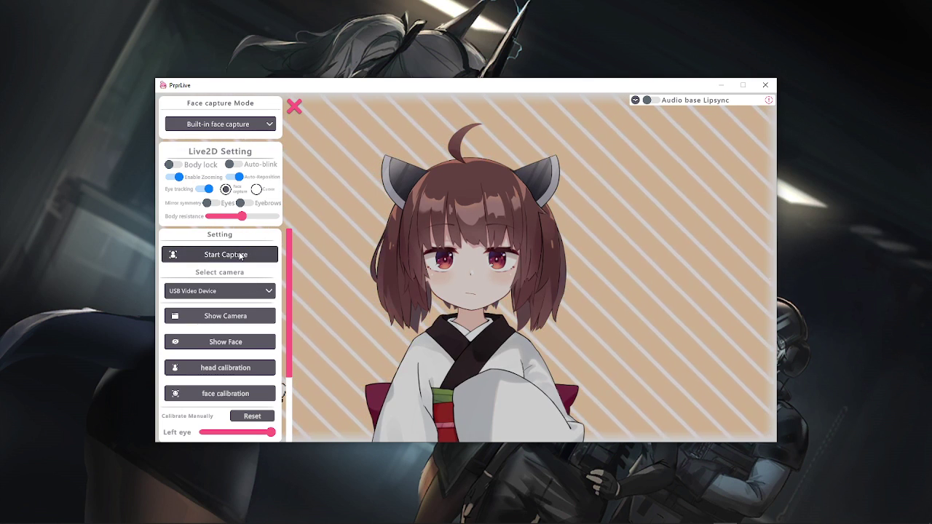
left_click(246, 267)
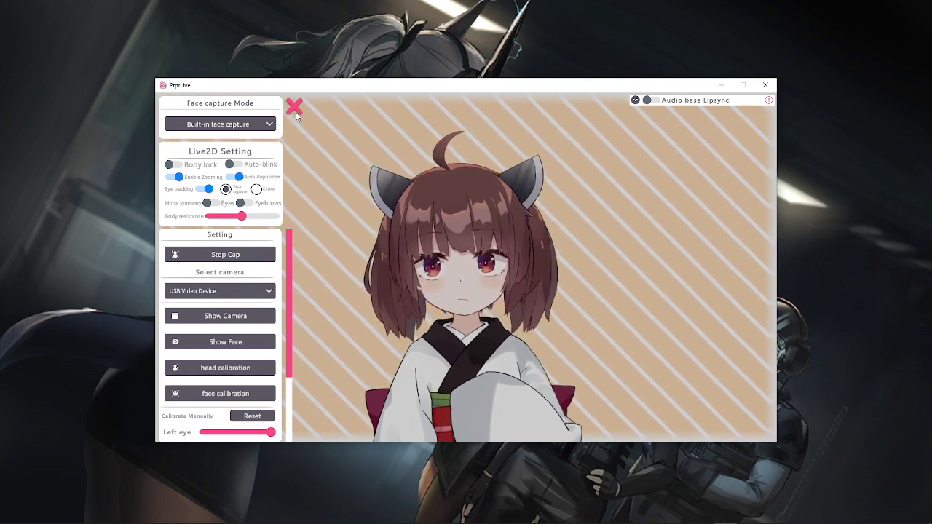
left_click(295, 112)
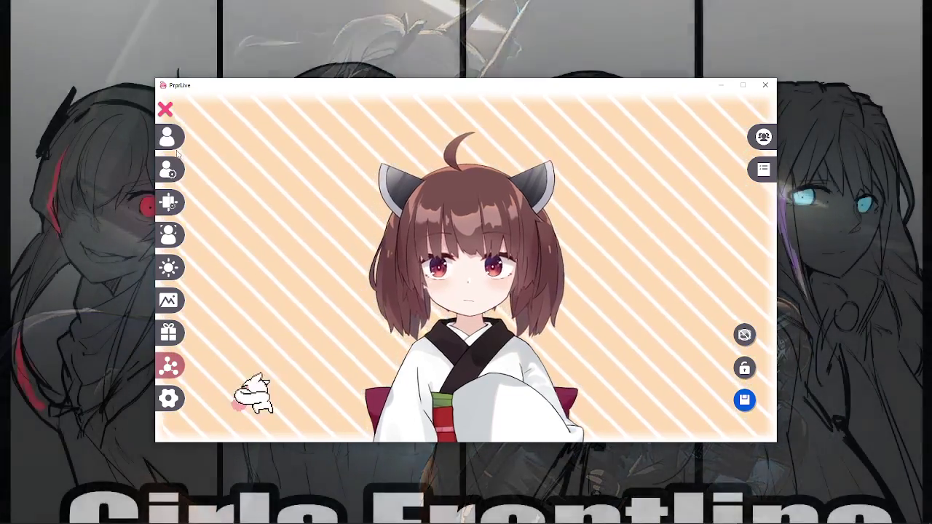
- Load the hk416 model, dismiss the transform hints, and start face capture for it
left_click(178, 139)
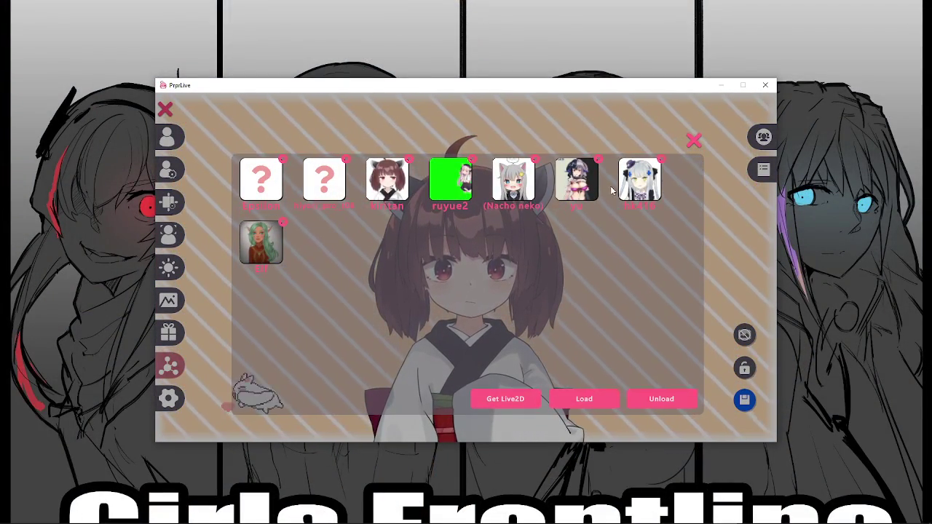
left_click(524, 186)
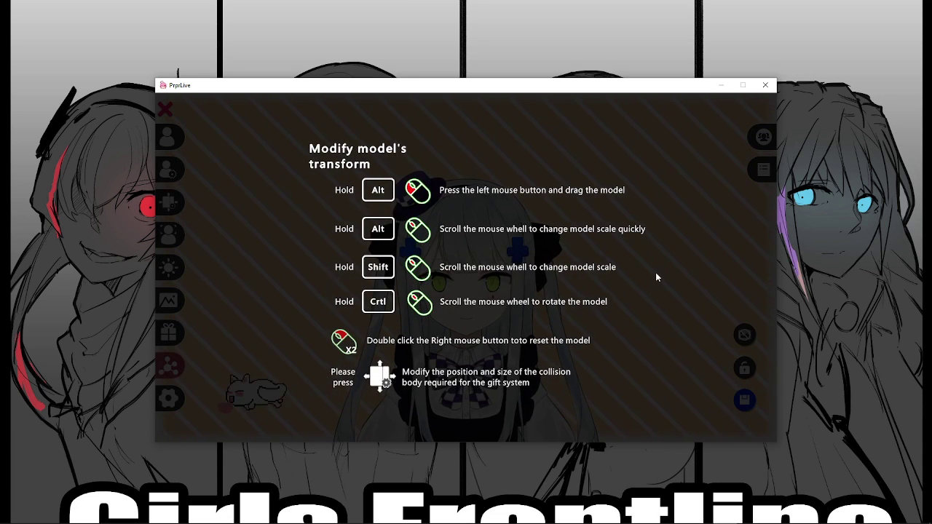
left_click(656, 276)
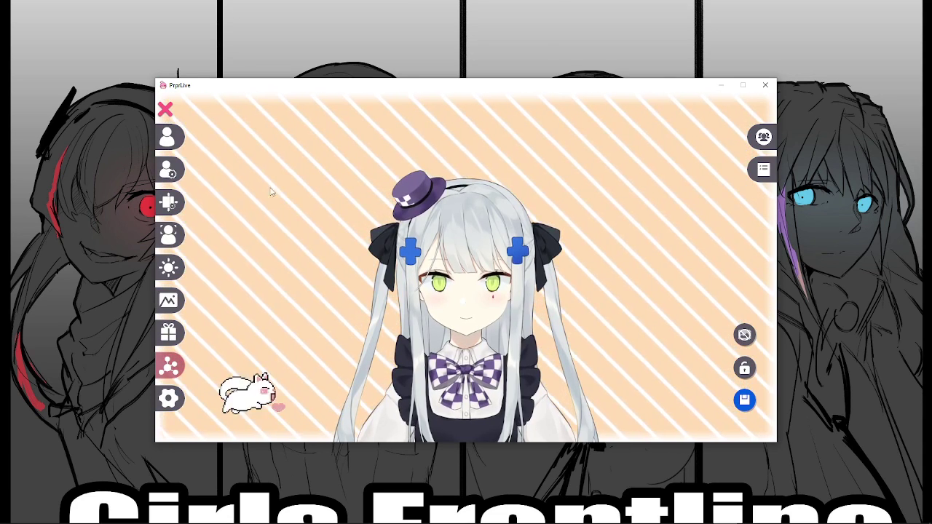
left_click(169, 235)
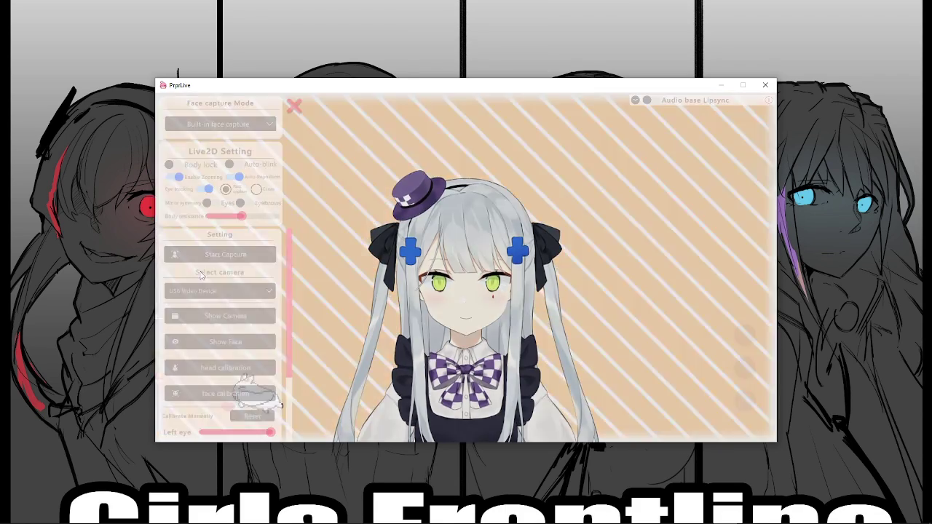
left_click(260, 255)
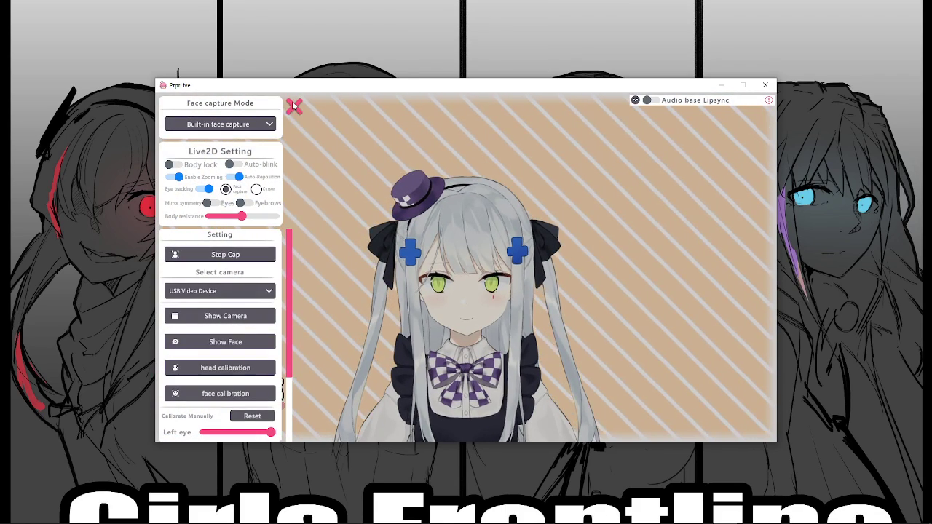
left_click(293, 107)
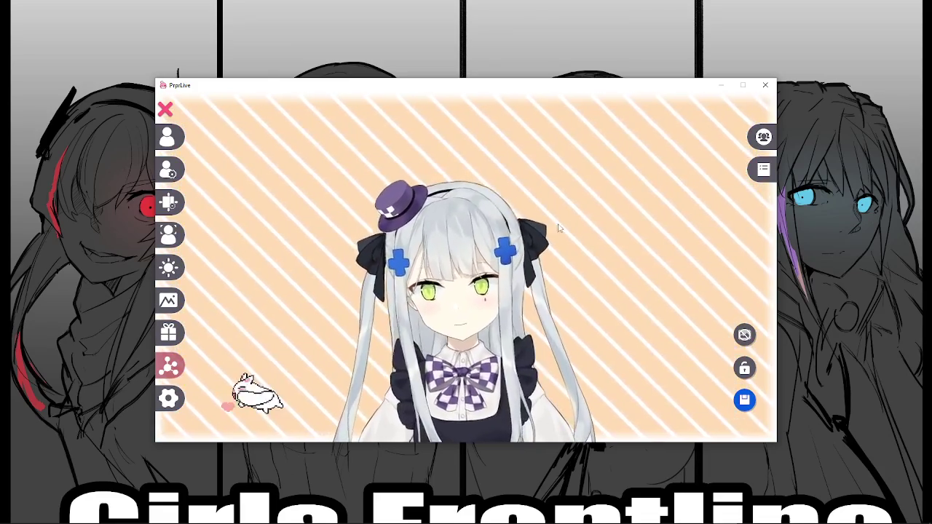
- Toggle the animated background off and on several times, leaving it disabled for a plain green backdrop
left_click(746, 336)
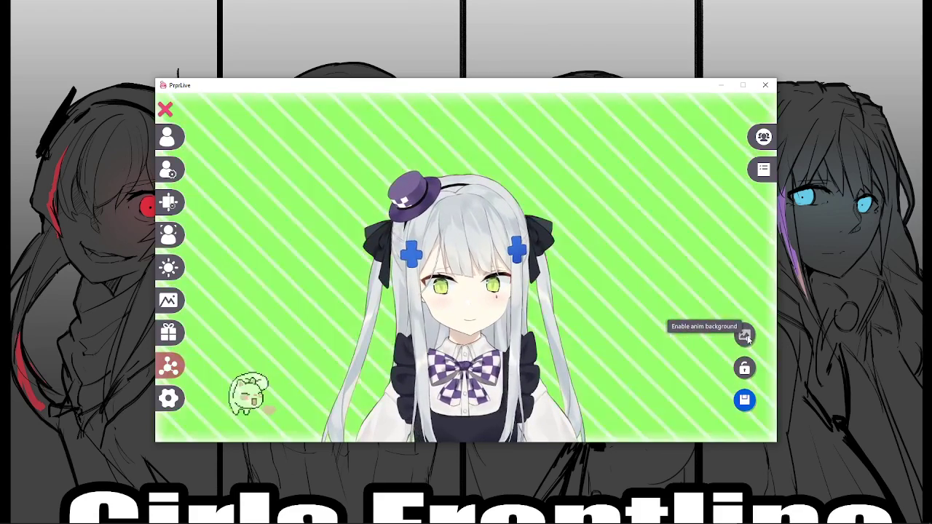
left_click(745, 335)
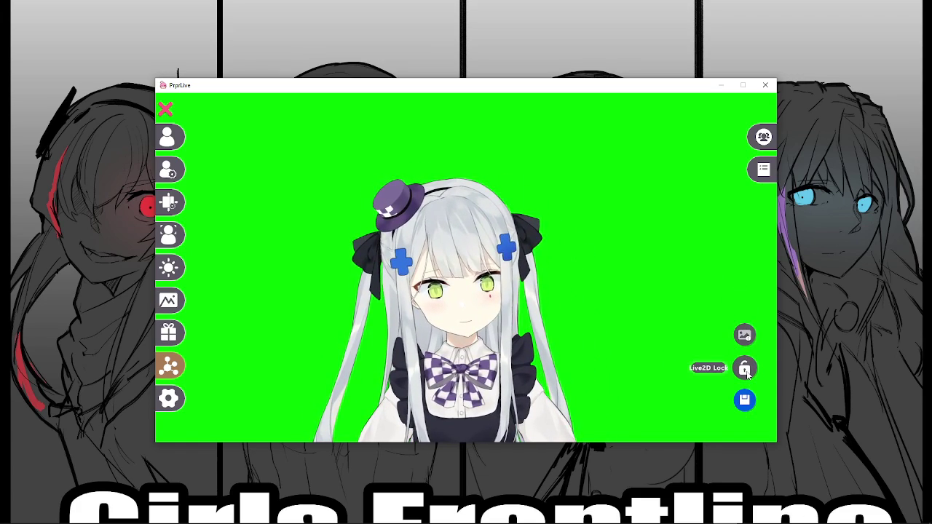
left_click(740, 341)
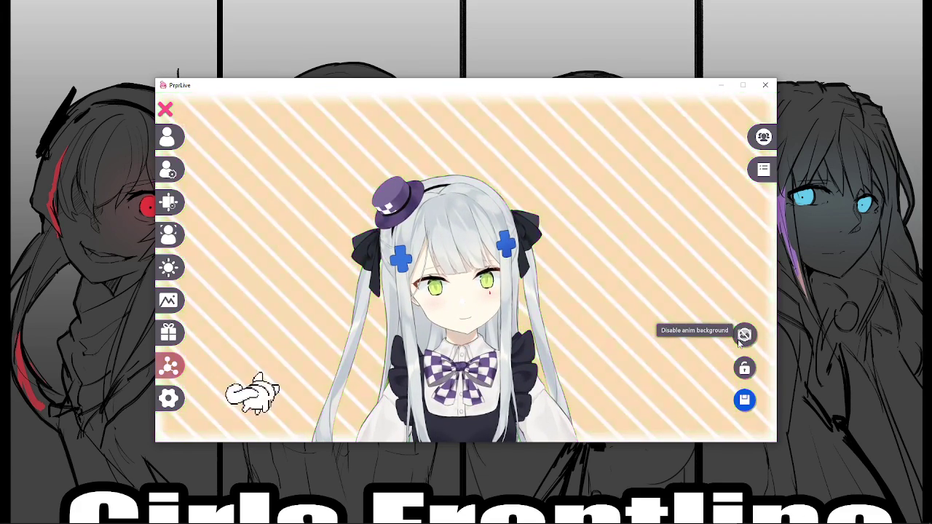
left_click(740, 341)
left_click(740, 341)
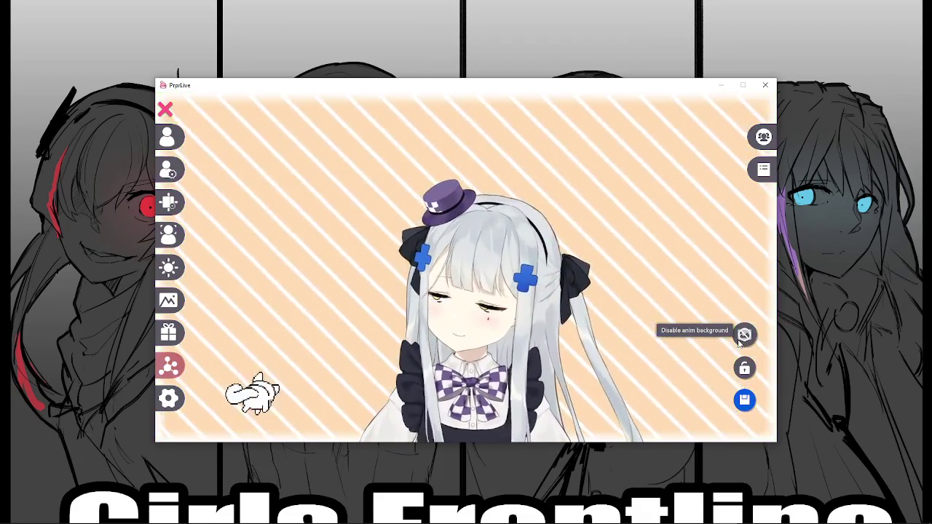
left_click(740, 341)
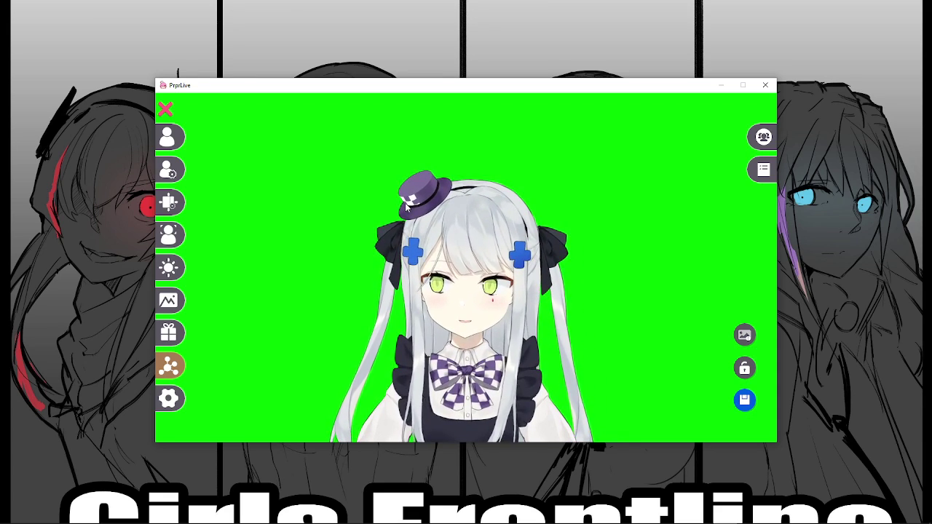
- Switch to the Nacho neko model, dismiss the transform hints, and start face capture for it
left_click(169, 137)
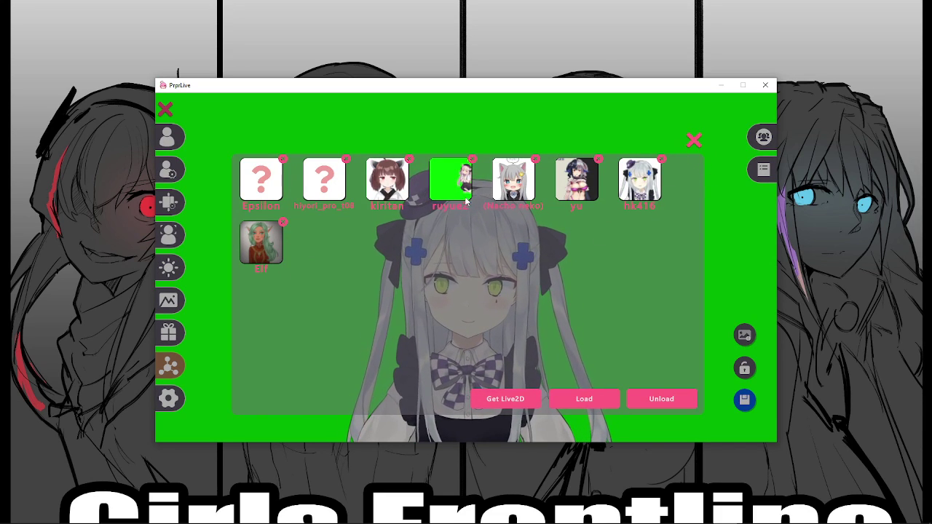
double_click(517, 191)
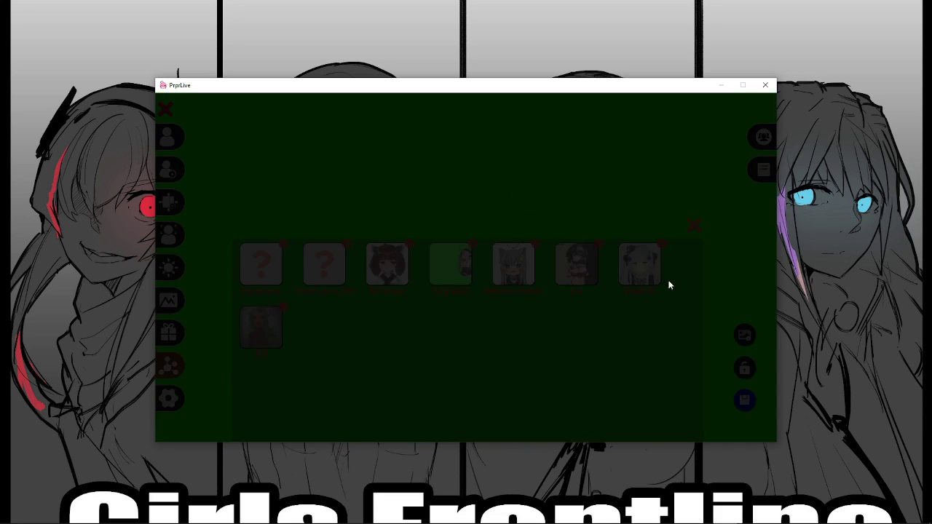
left_click(660, 227)
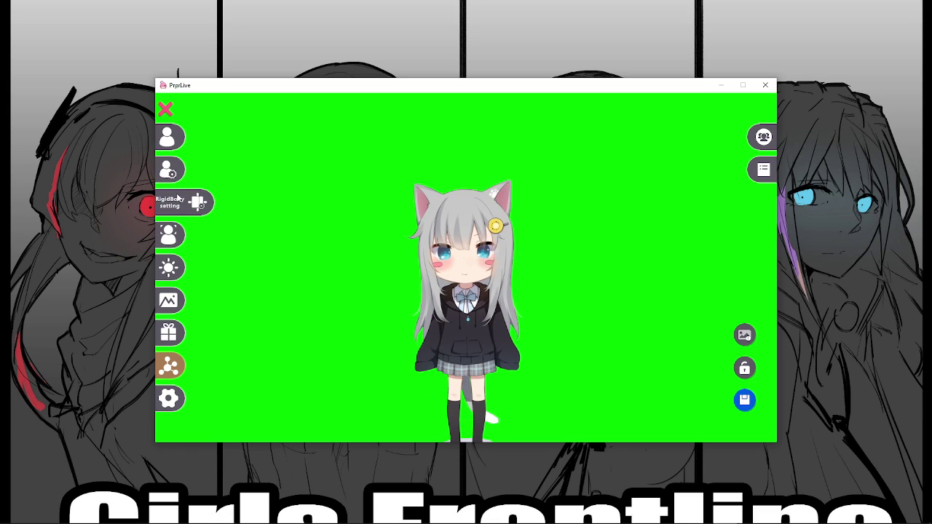
left_click(180, 240)
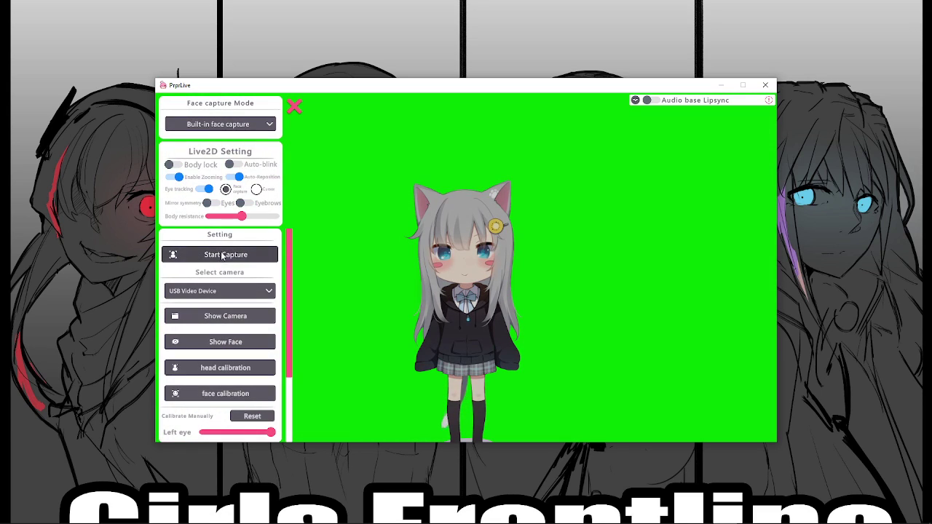
left_click(295, 107)
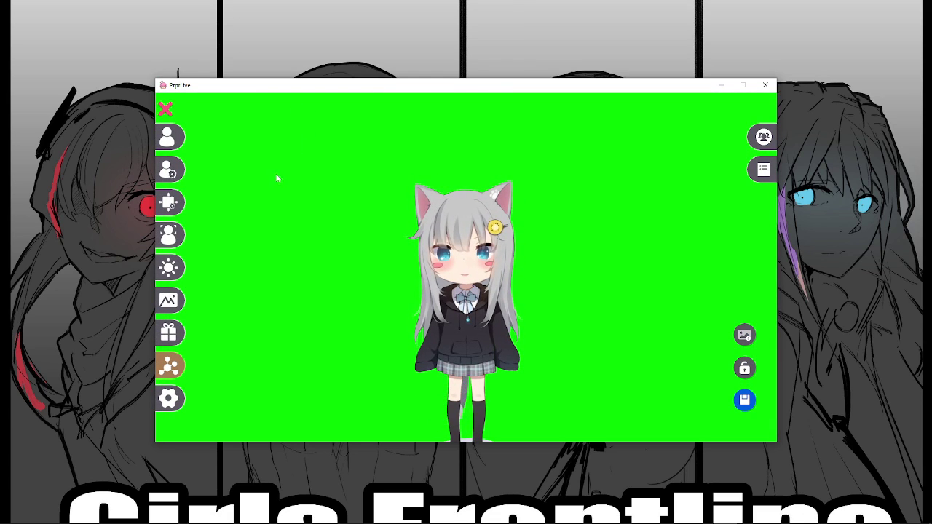
- Switch back to the kiritan model and start face capture for it with the USB Video Device camera
left_click(175, 143)
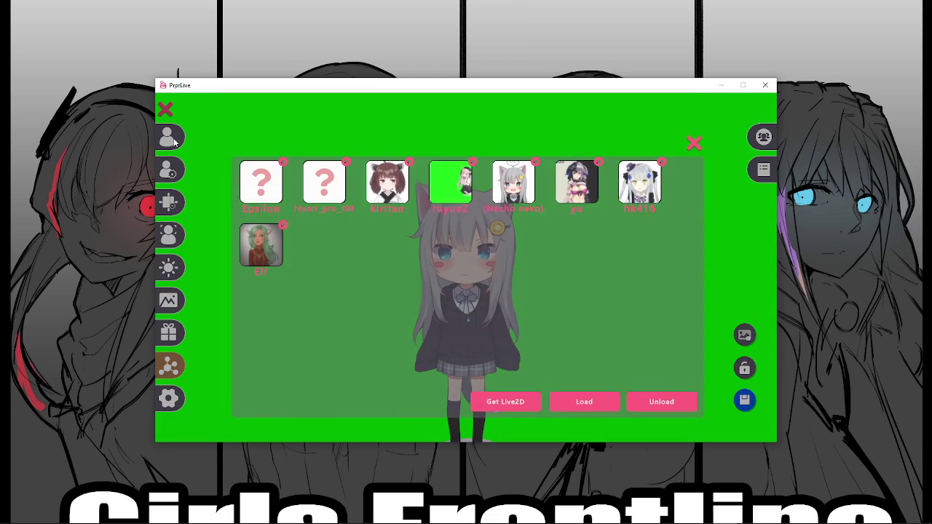
left_click(390, 191)
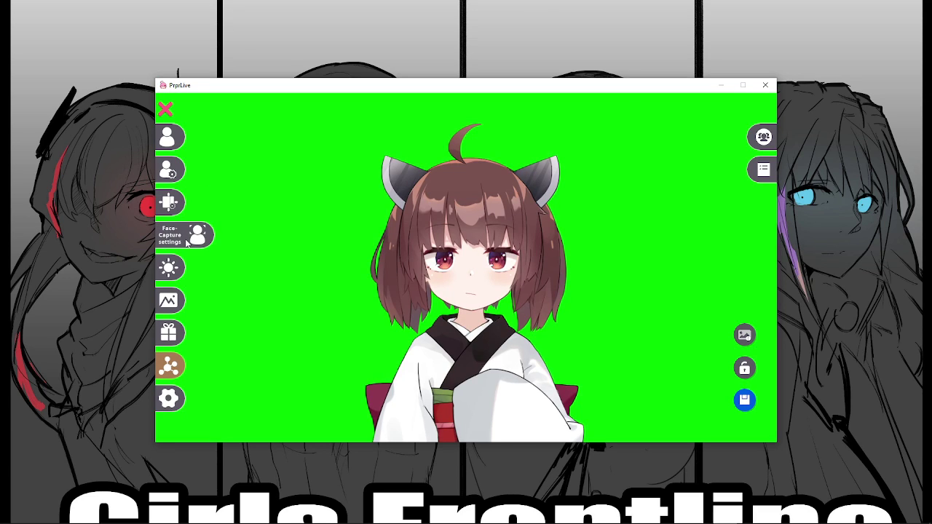
left_click(187, 240)
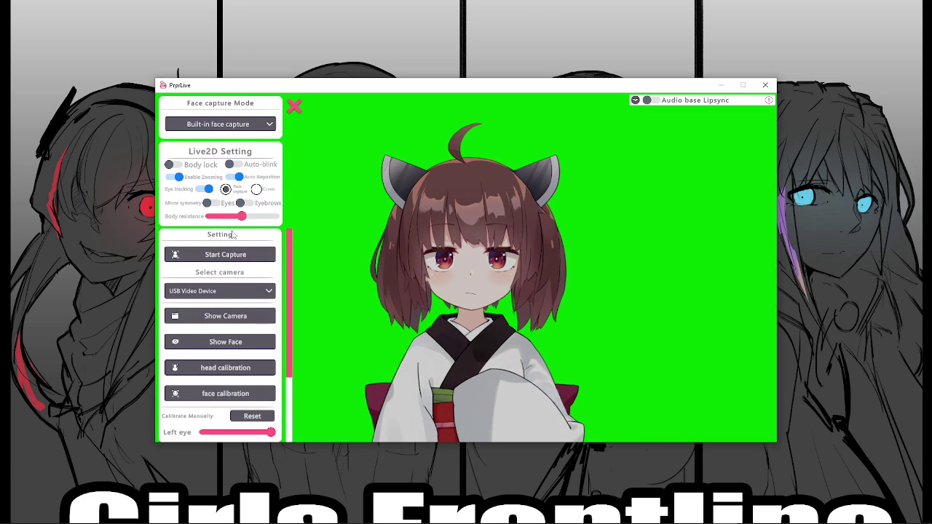
left_click(295, 106)
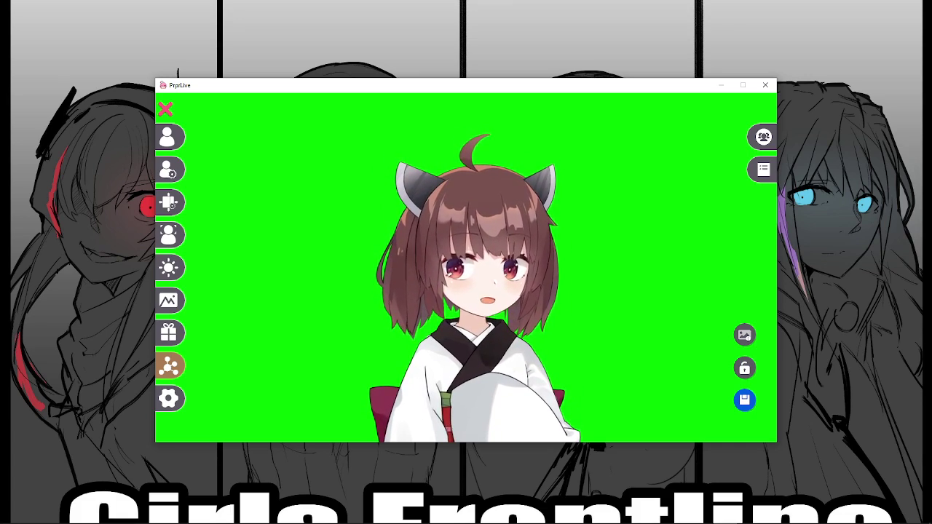
- Turn the animated striped background back on behind the kiritan model
left_click(745, 334)
left_click(744, 335)
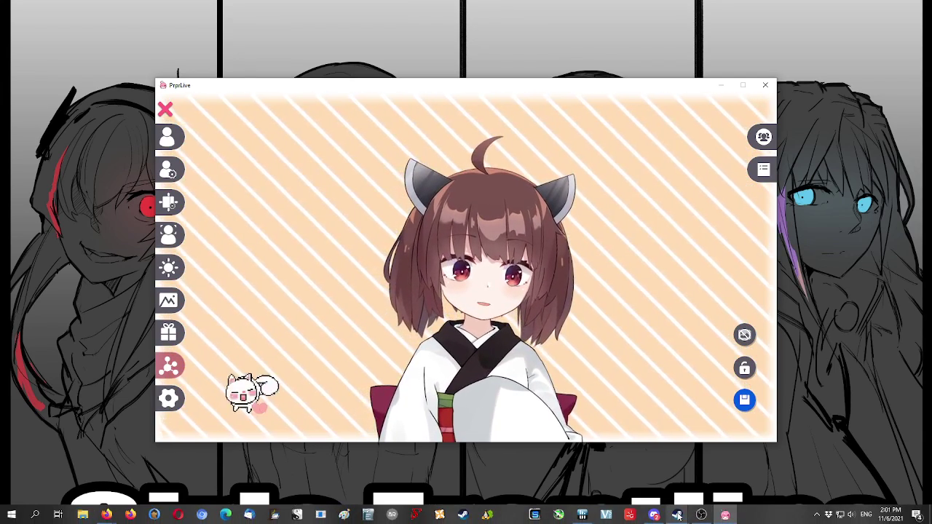
mouse_move(679, 512)
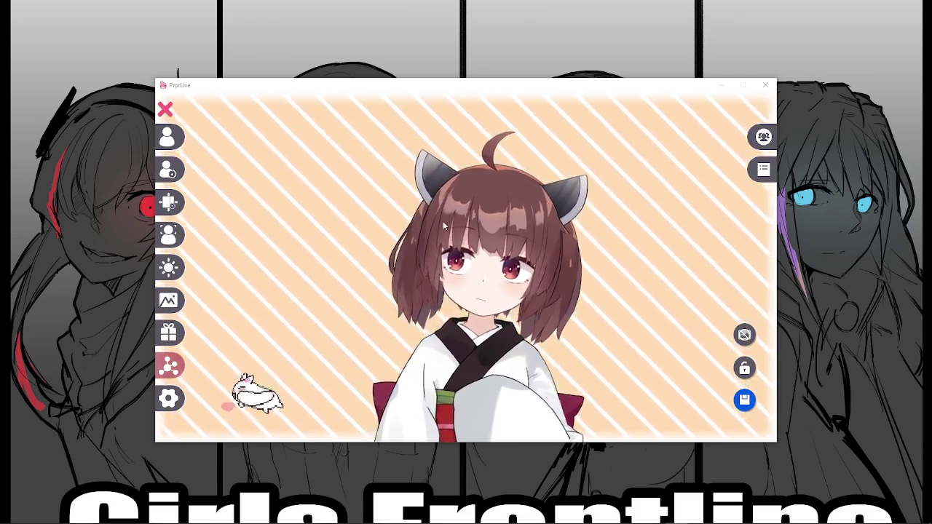
- Review the list of available models and the kiritan model's Live2D configuration and keyboard settings
left_click(168, 146)
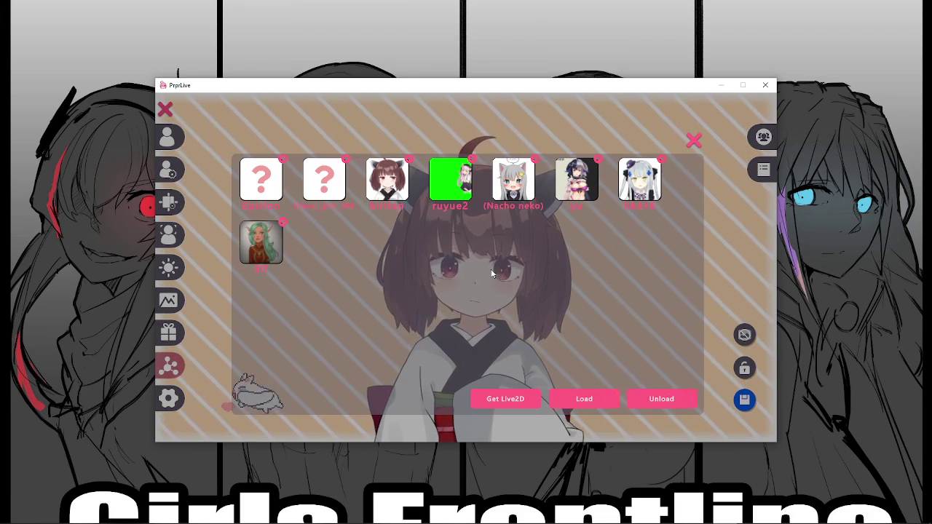
left_click(693, 139)
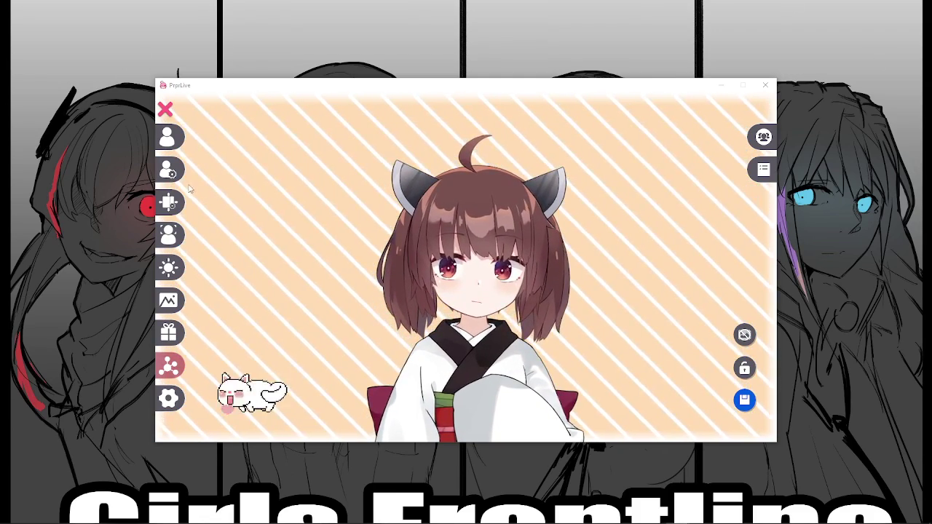
left_click(168, 169)
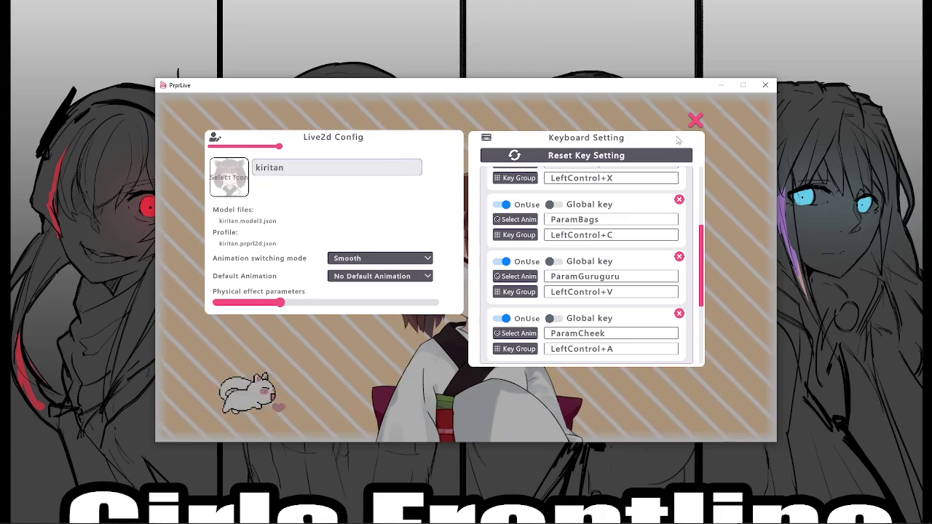
left_click(178, 193)
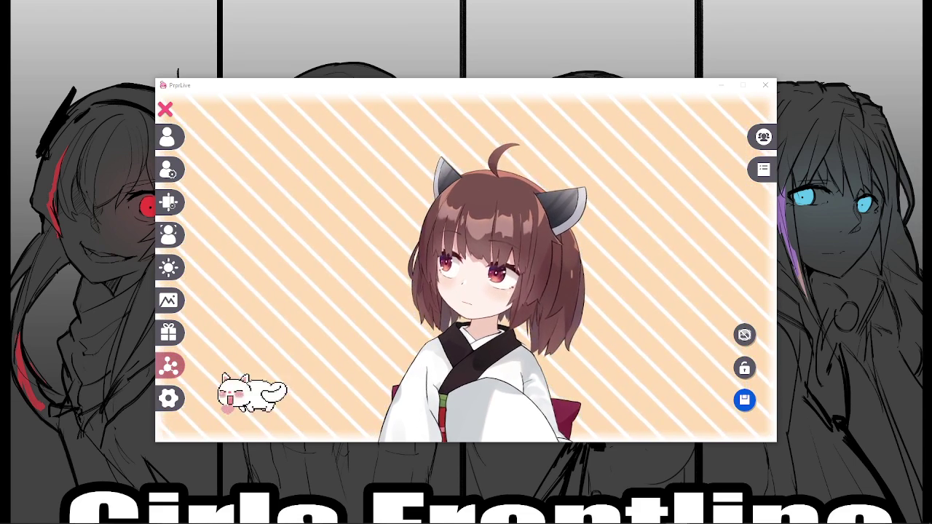
left_click(763, 138)
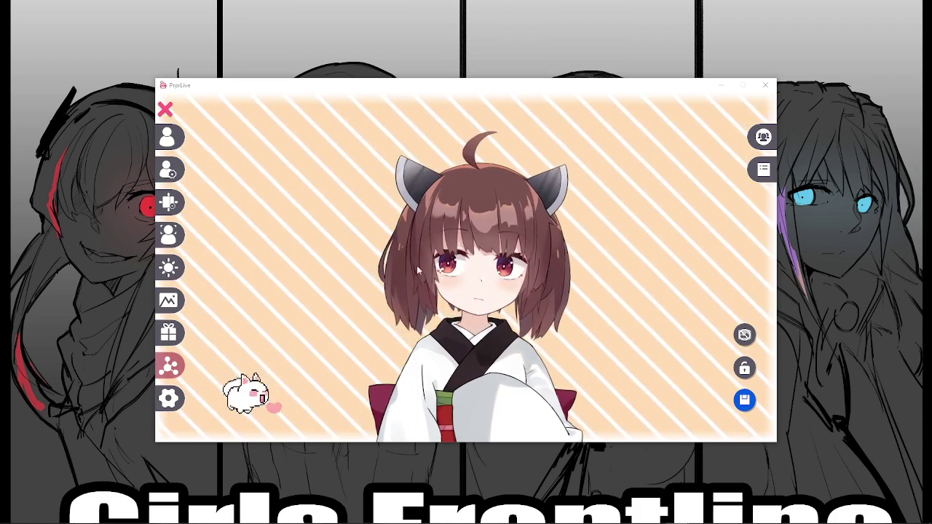
- Load the ruyue2 model, dismiss the transform hints, and start face capture for it with the USB Video Device camera
left_click(764, 169)
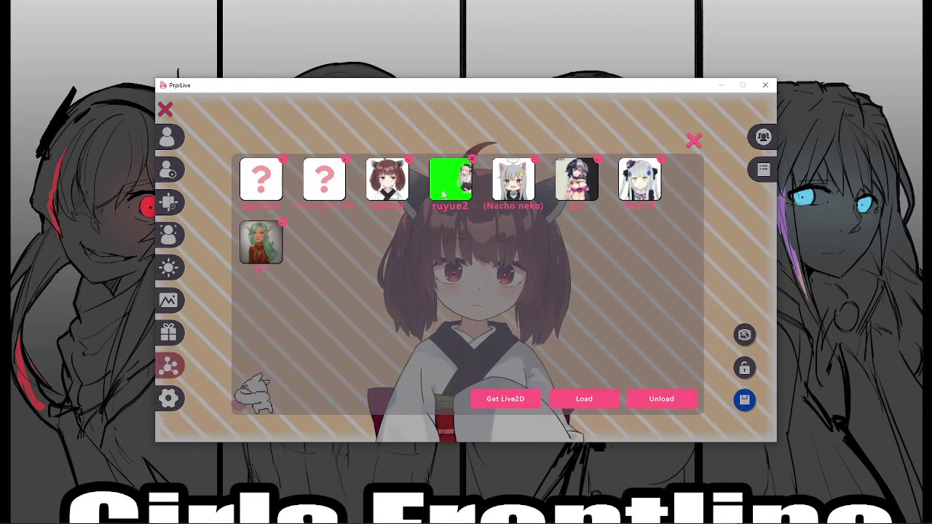
left_click(452, 219)
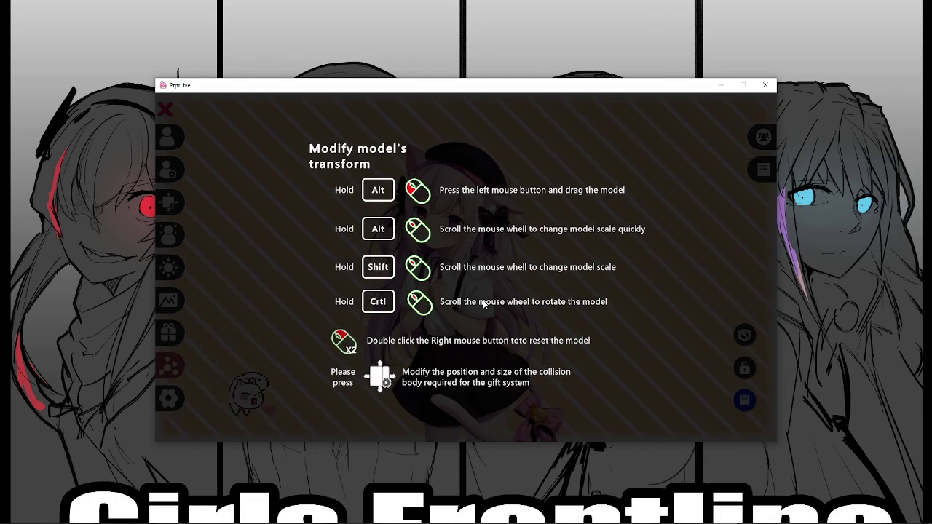
left_click(685, 266)
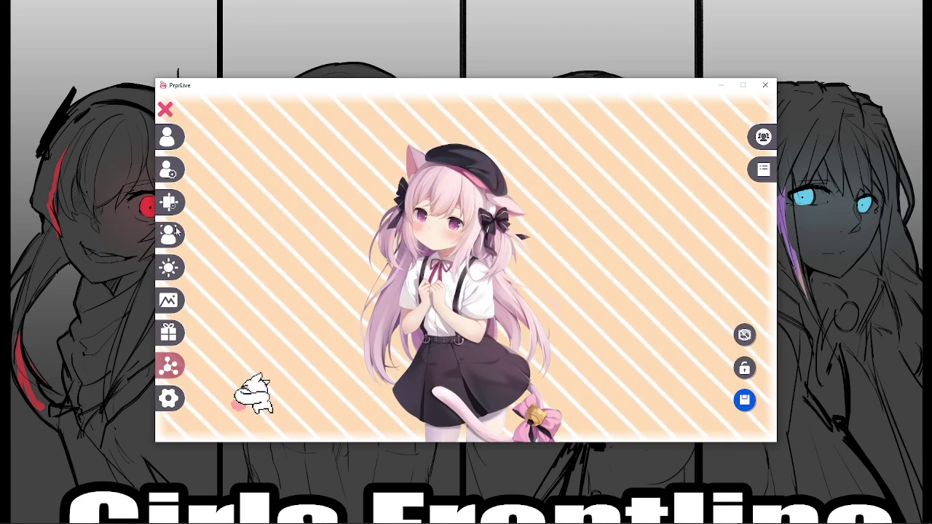
left_click(169, 235)
left_click(233, 254)
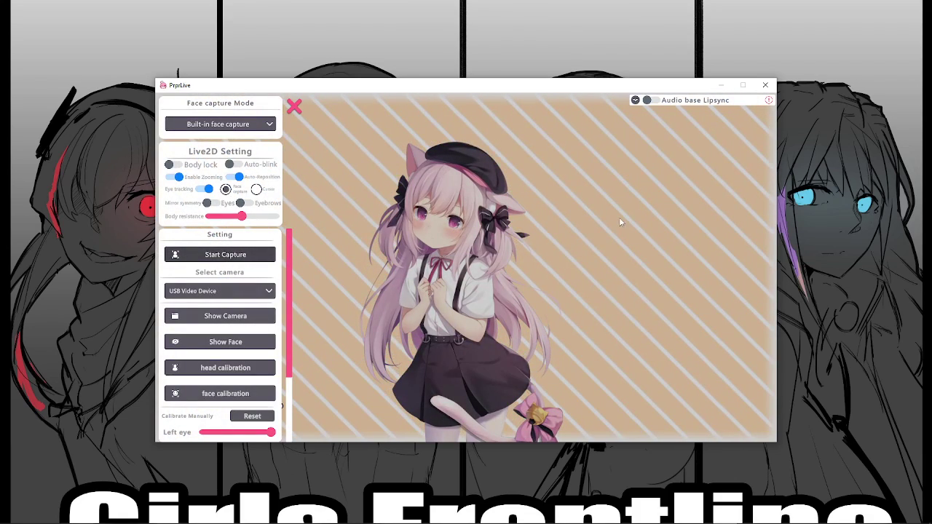
left_click(295, 107)
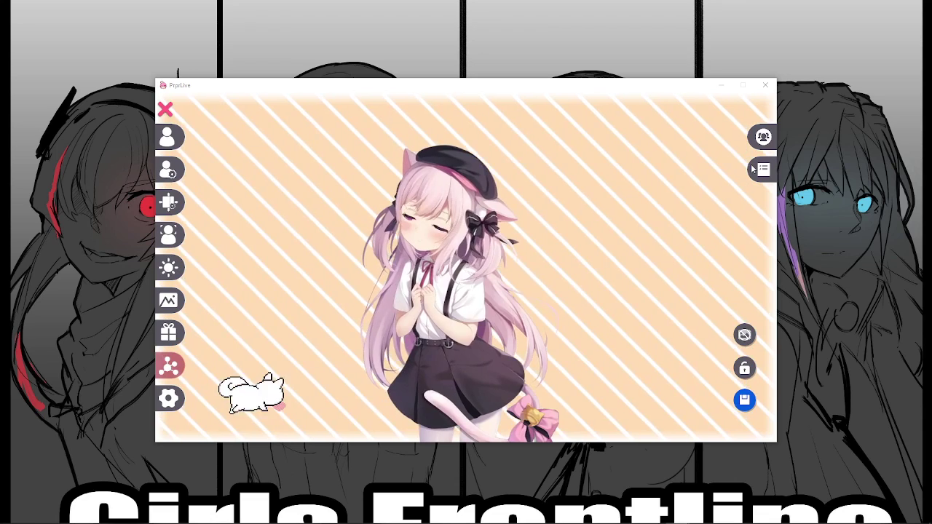
- Close the PrprLive application and confirm the exit
left_click(765, 85)
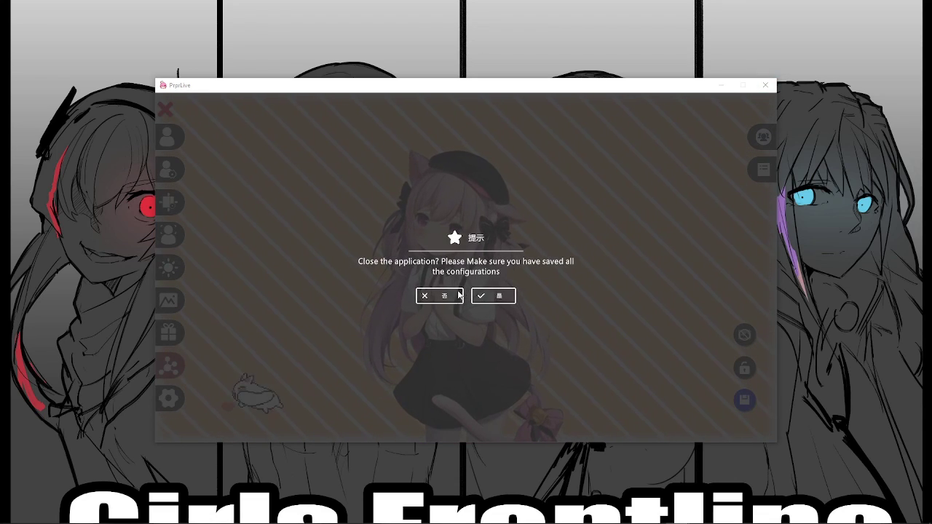
left_click(489, 295)
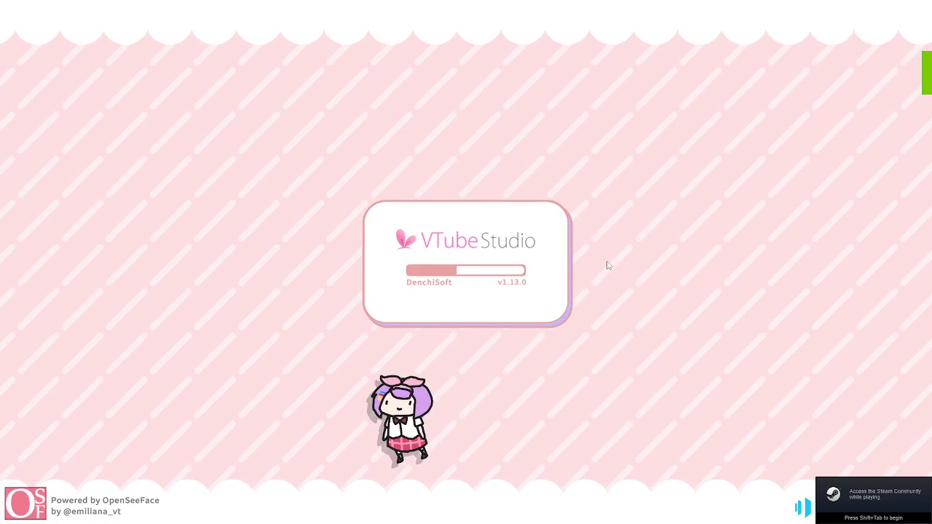
- Switch to Firefox, move its window toward the middle of the screen, and search the web for "cubism"
key("alt+Tab")
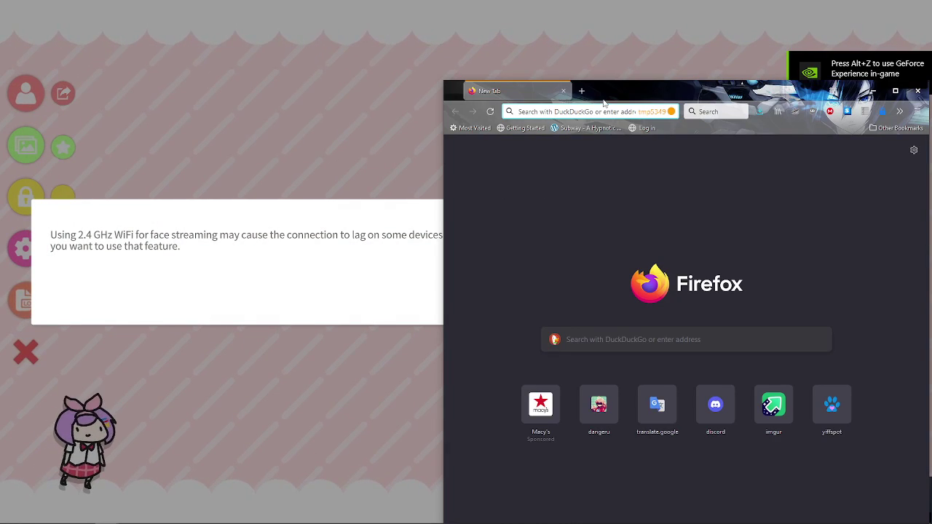
left_click_drag(604, 106, 368, 106)
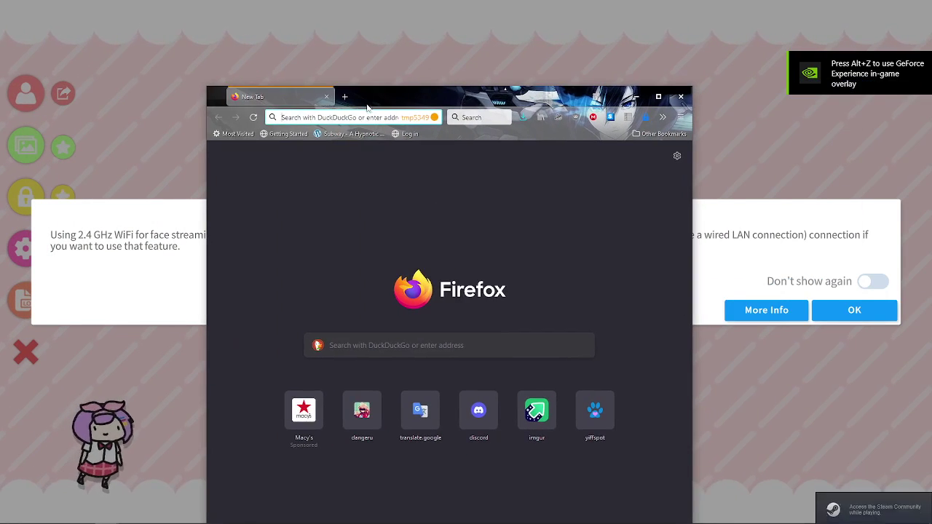
left_click(339, 118)
key("ctrl+v")
key("Return")
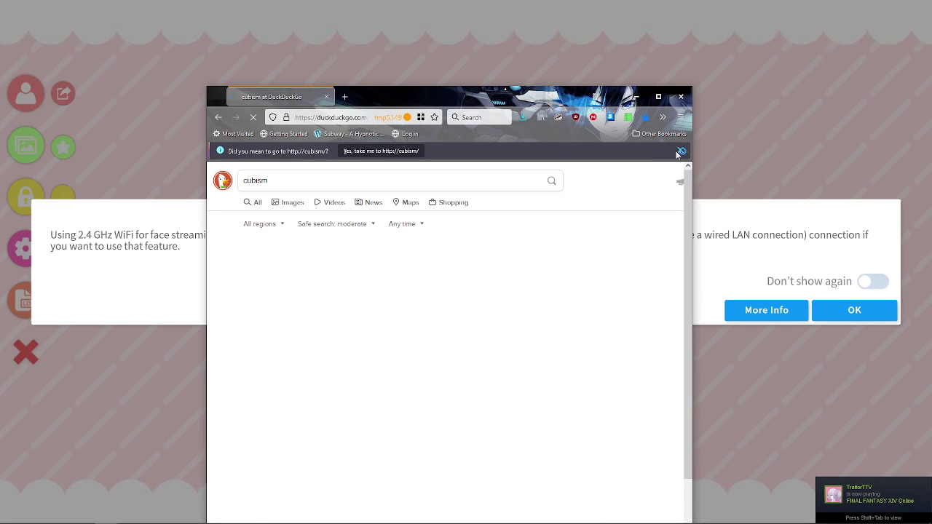
- Scan the search results, view Wikipedia's Cubism article, and return to the results
scroll(298, 274, "down", 5)
scroll(373, 296, "up", 2)
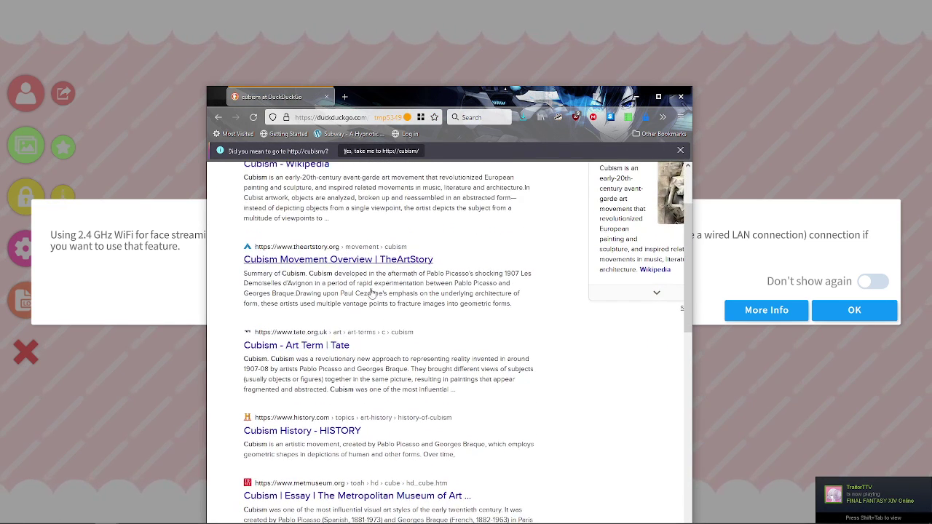
scroll(364, 264, "up", 2)
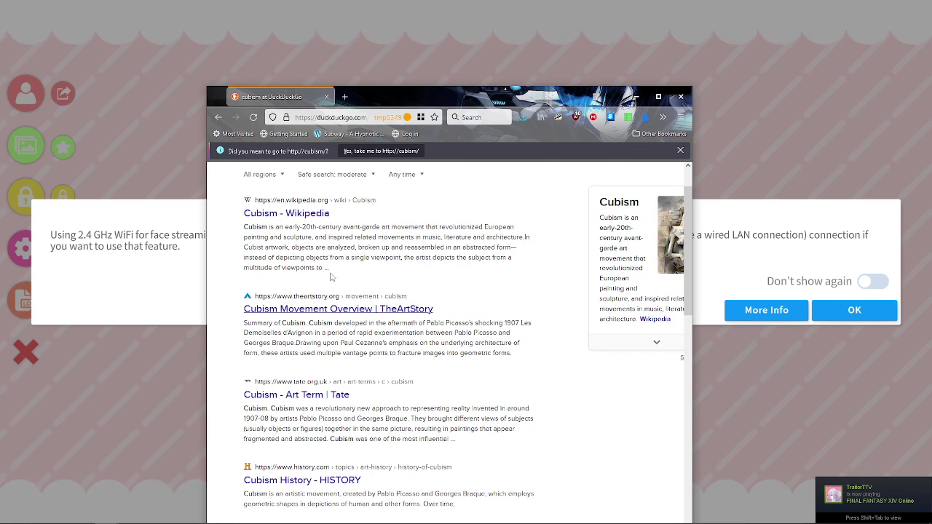
left_click(321, 216)
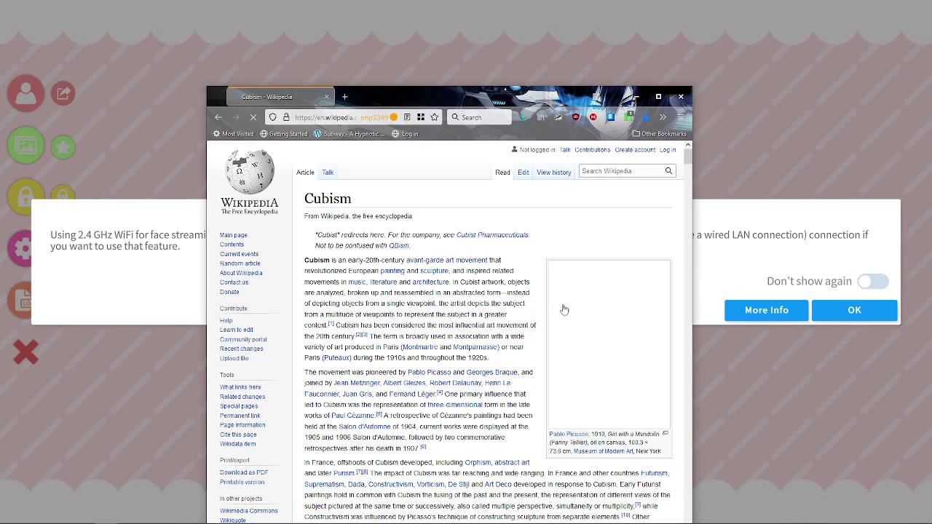
scroll(517, 255, "down", 3)
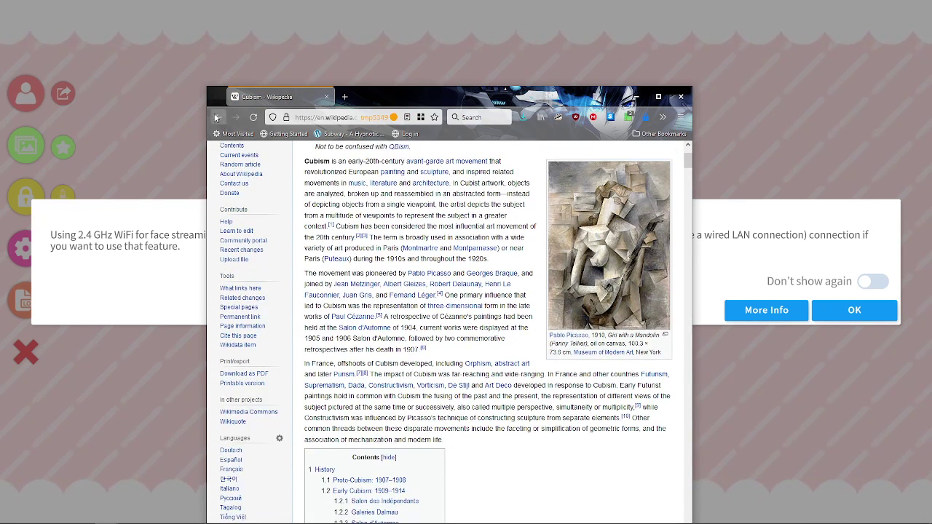
left_click(216, 118)
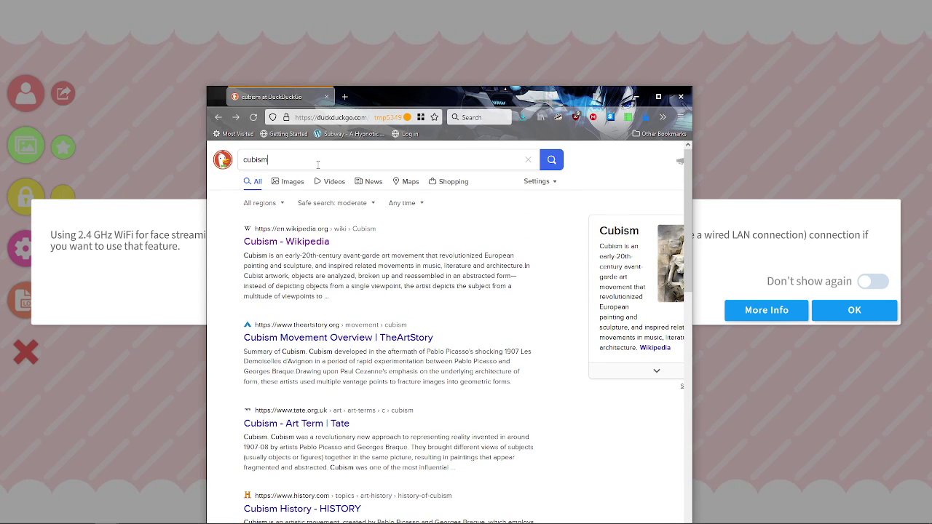
- Refine the web search to "cubism live 2d"
type("2")
key("BackSpace")
key("BackSpace")
type("live 2d")
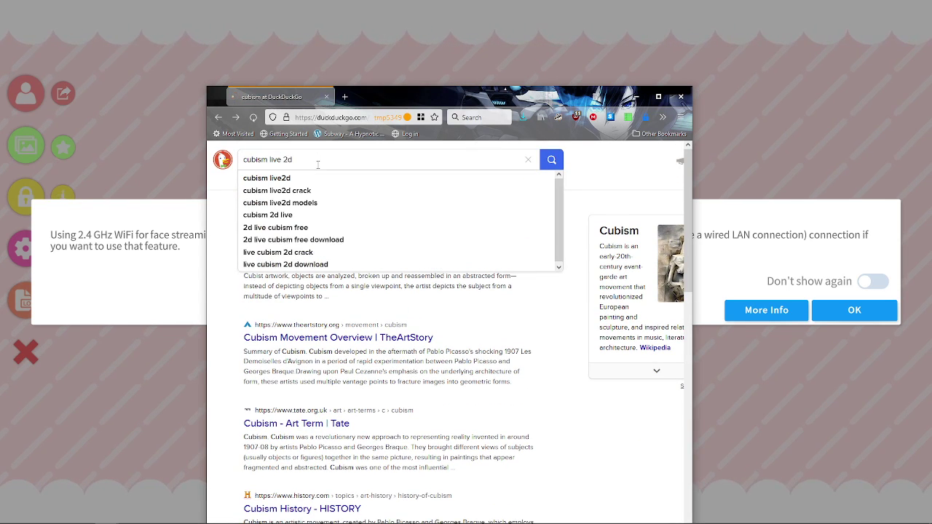
key("Return")
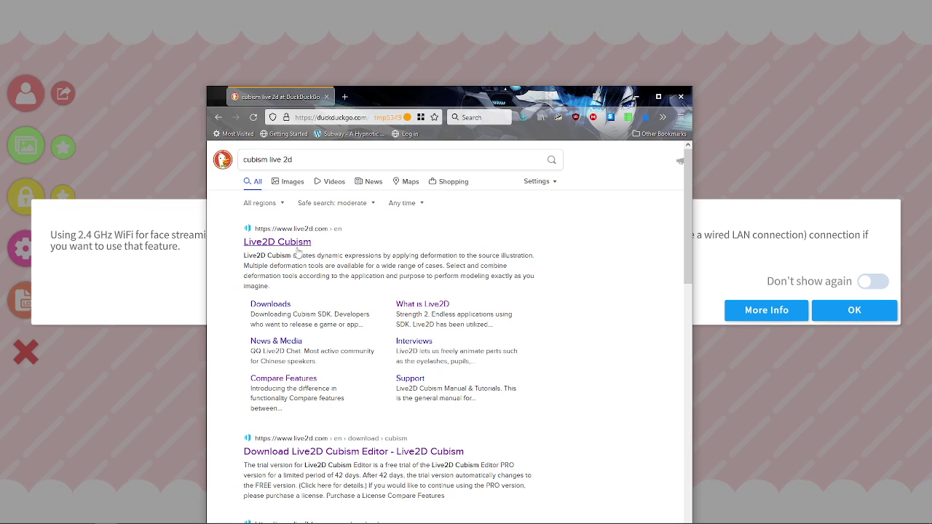
- Open the Live2D Cubism website from the search results and maximize the browser window
left_click(335, 155)
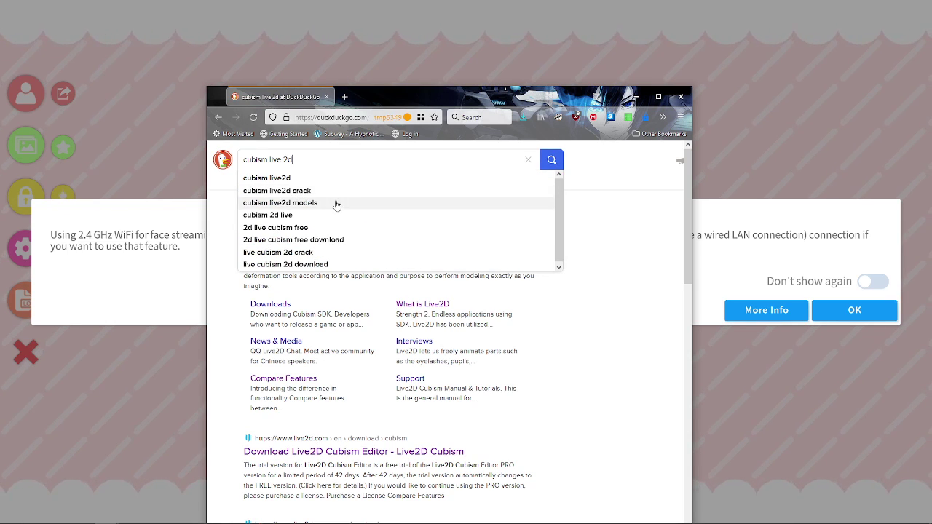
left_click(628, 249)
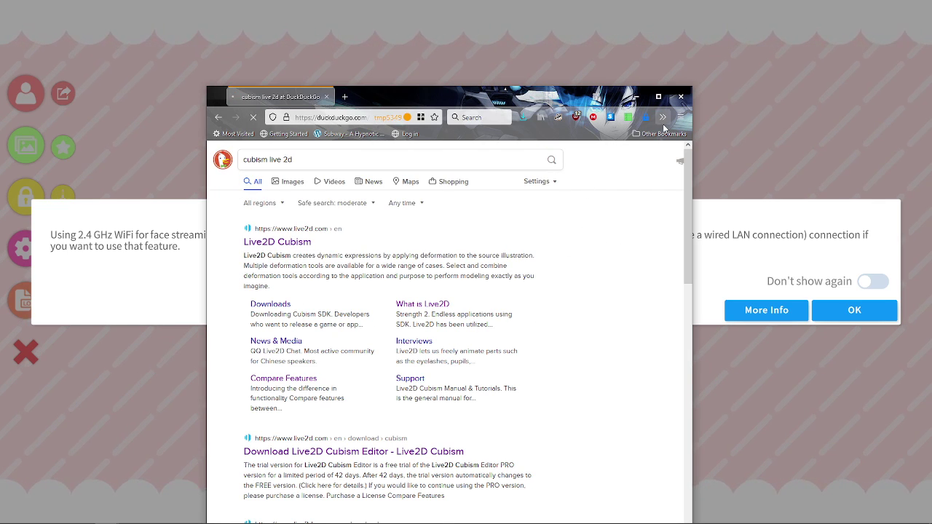
left_click(658, 97)
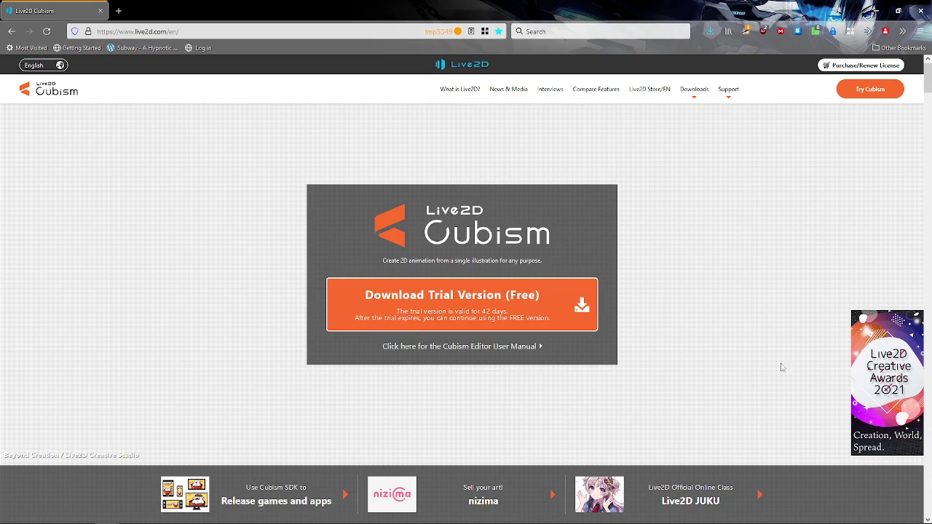
- Look over the Live2D Cubism home page and open the Sample Data download page
scroll(677, 324, "down", 6)
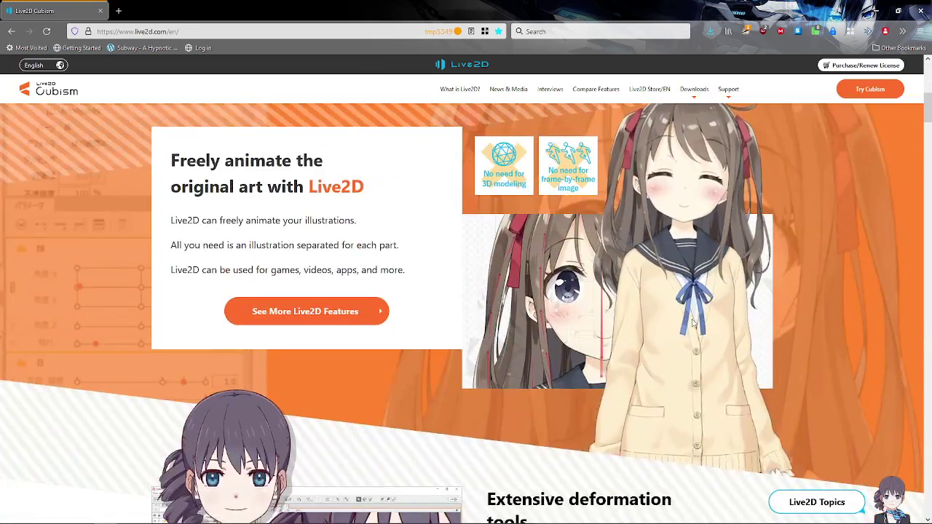
scroll(693, 324, "up", 2)
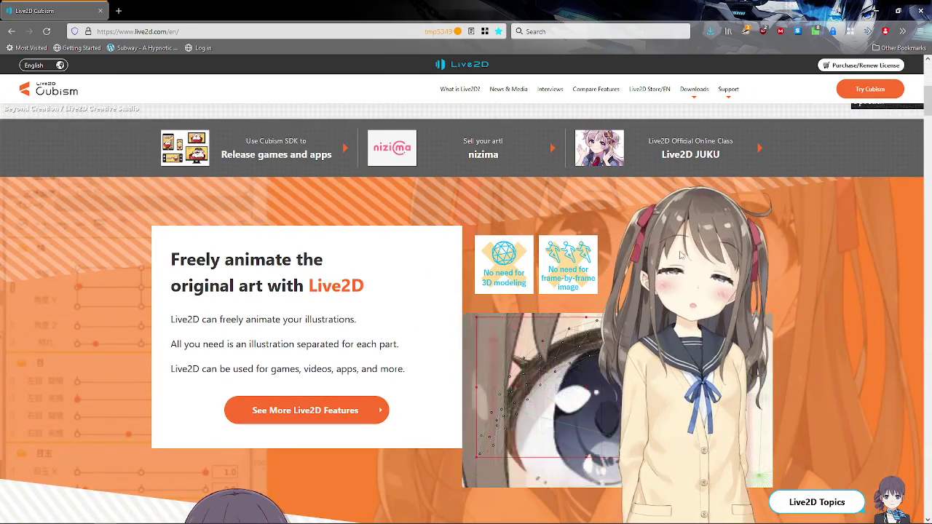
scroll(681, 258, "down", 1)
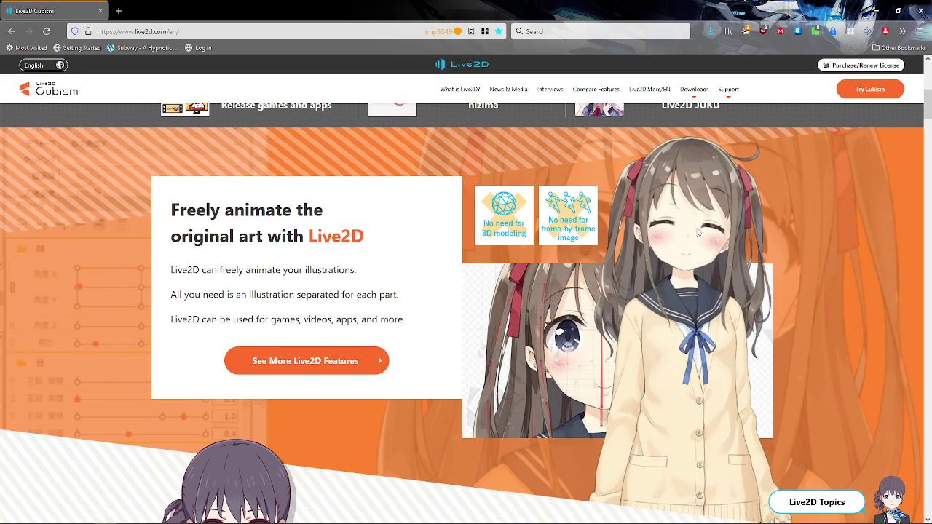
scroll(698, 232, "up", 4)
scroll(692, 182, "down", 2)
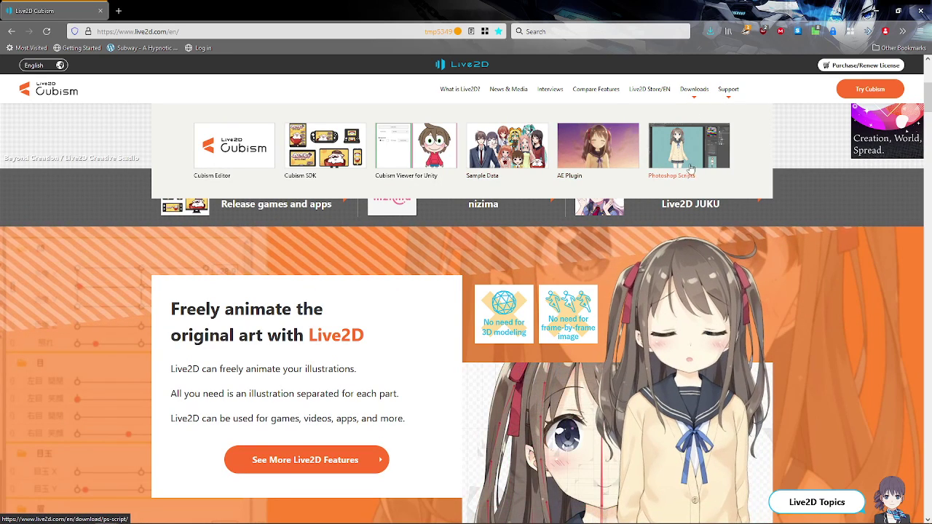
left_click_drag(686, 167, 554, 169)
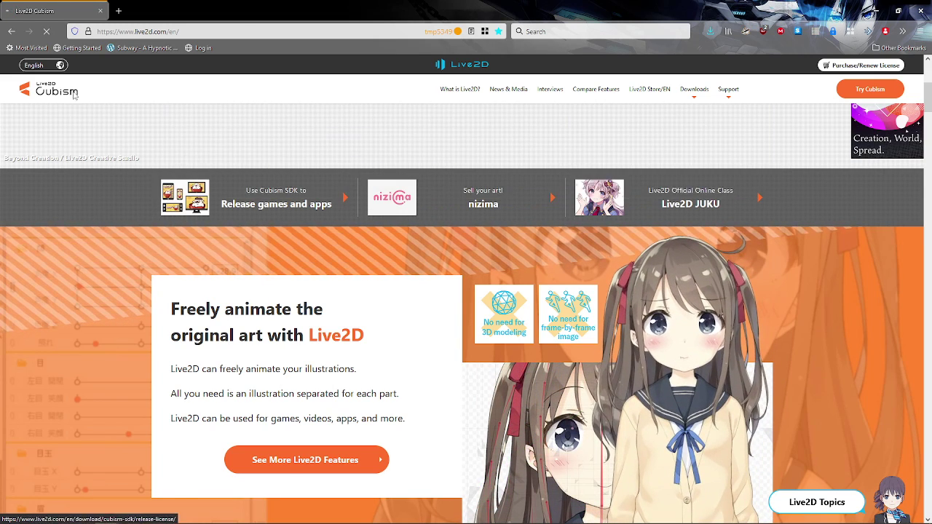
- Browse the precautions for use and the sample models offered for download in the Live2D sample collection
scroll(453, 243, "down", 10)
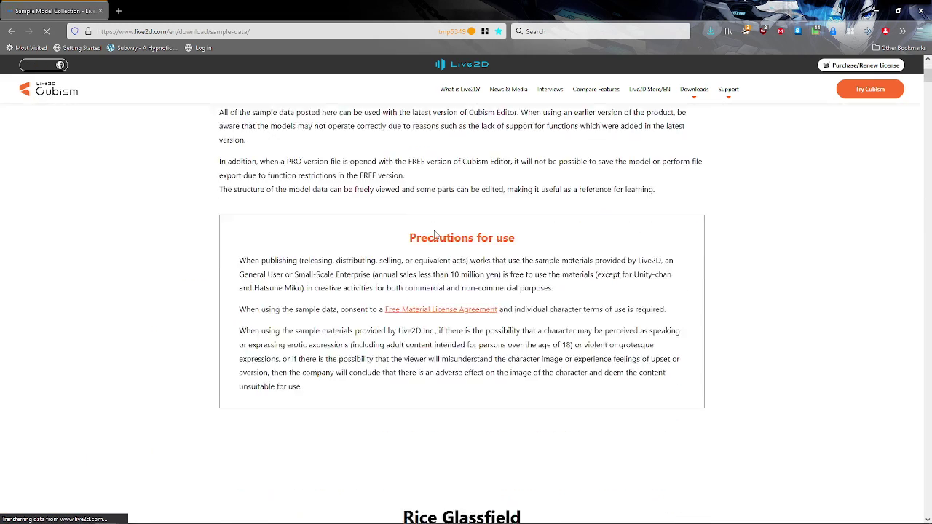
scroll(454, 242, "up", 2)
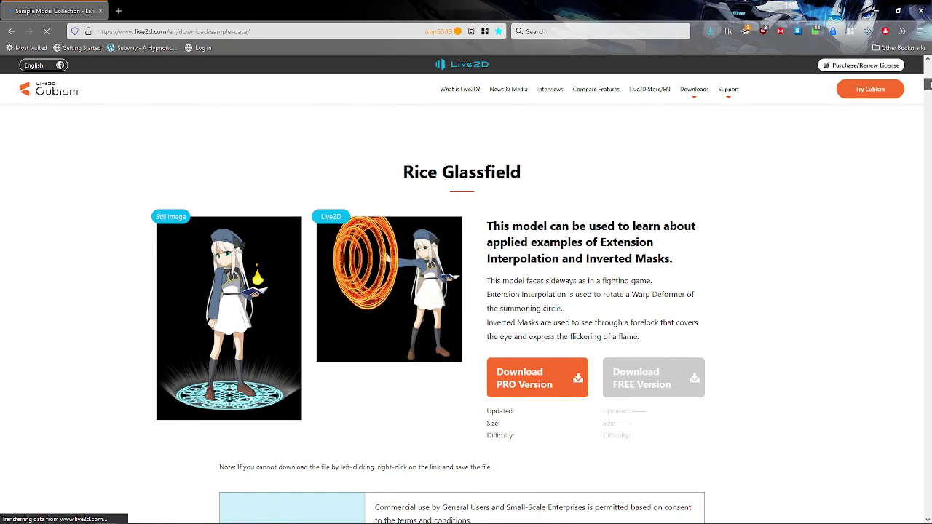
scroll(466, 313, "down", 6)
scroll(929, 103, "down", 2)
scroll(929, 104, "up", 2)
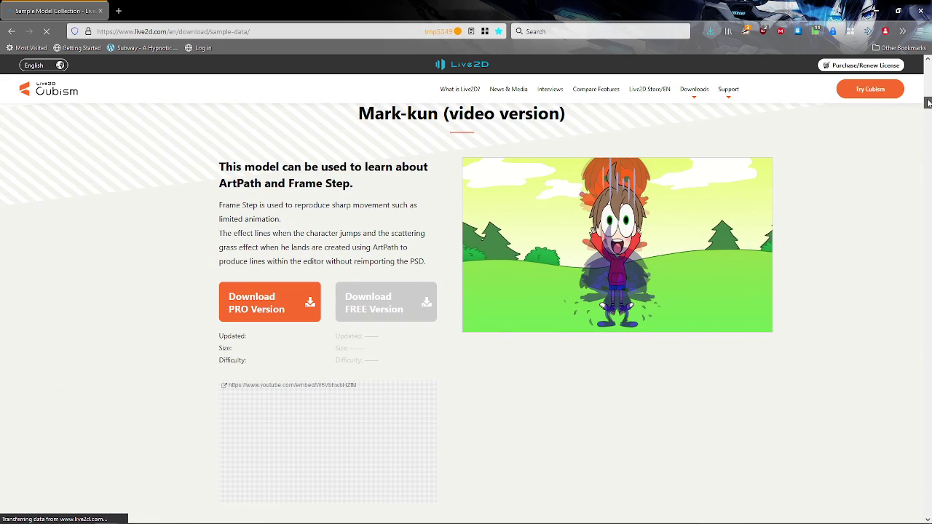
- Browse the sample models in the collection from Mark-kun (video version) down to Epsilon, including Hatsune Miku, Haru and Hiyori Momose
left_click_drag(929, 103, 928, 179)
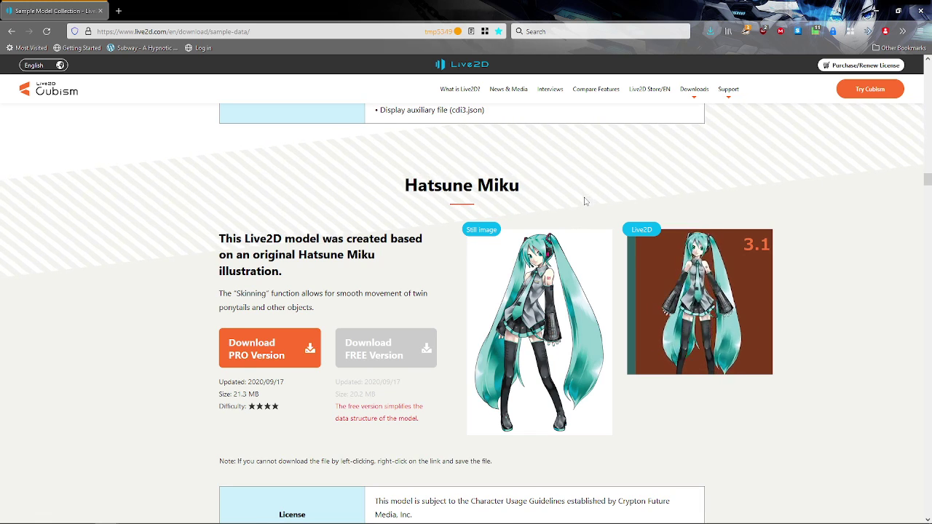
scroll(584, 201, "down", 3)
scroll(660, 217, "down", 8)
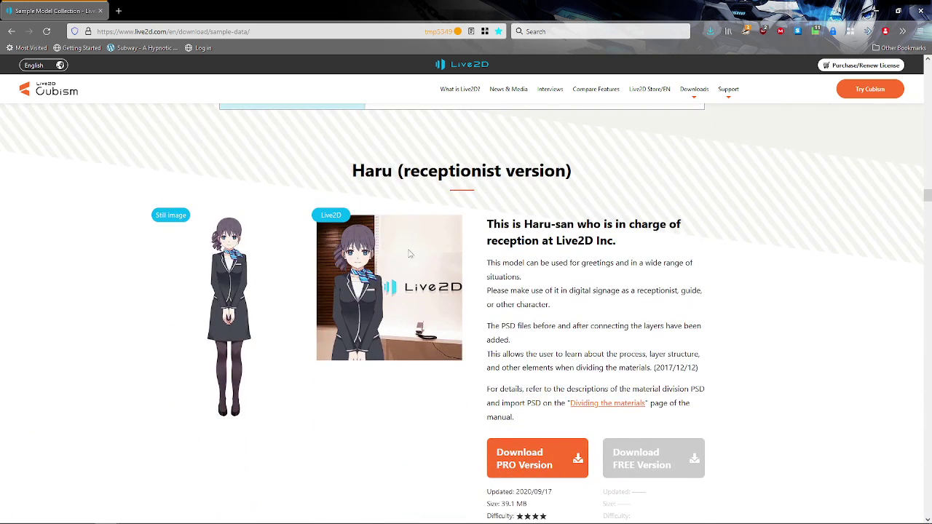
scroll(389, 261, "down", 10)
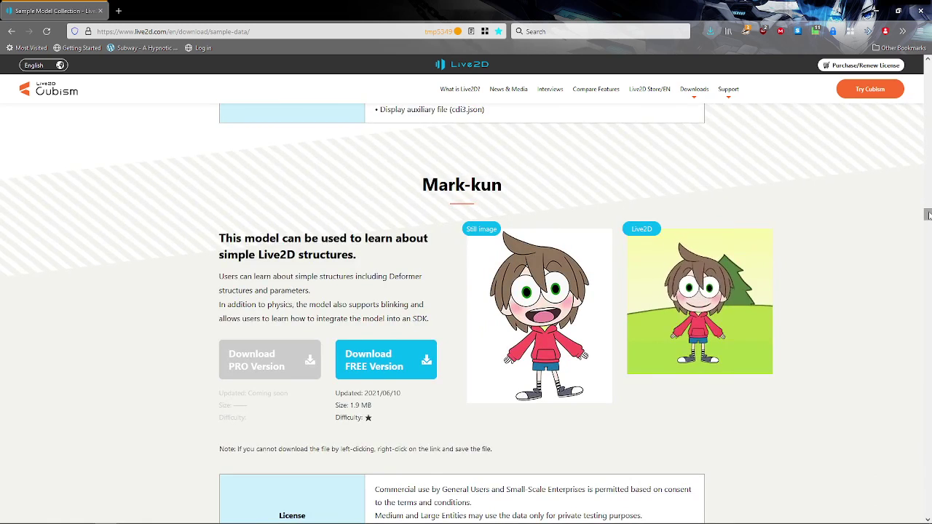
scroll(929, 214, "down", 10)
scroll(640, 272, "up", 1)
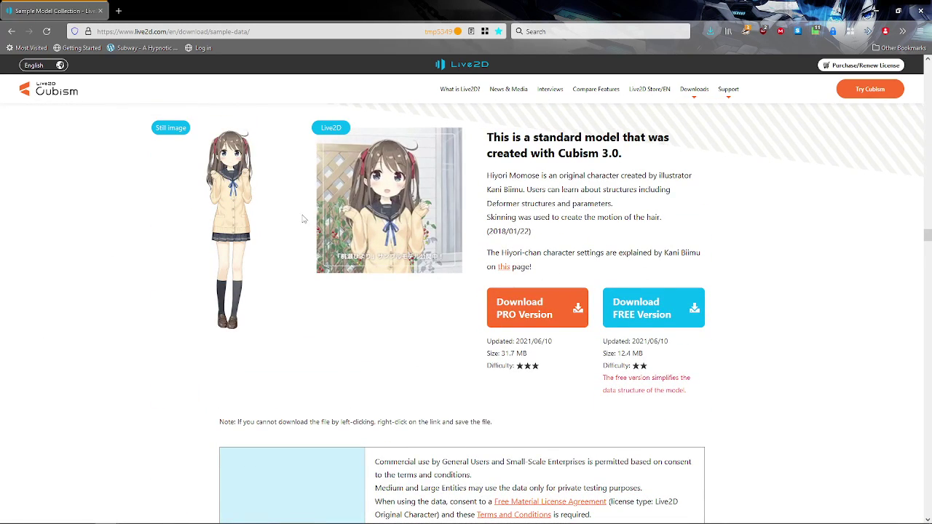
scroll(519, 233, "up", 2)
scroll(437, 197, "down", 2)
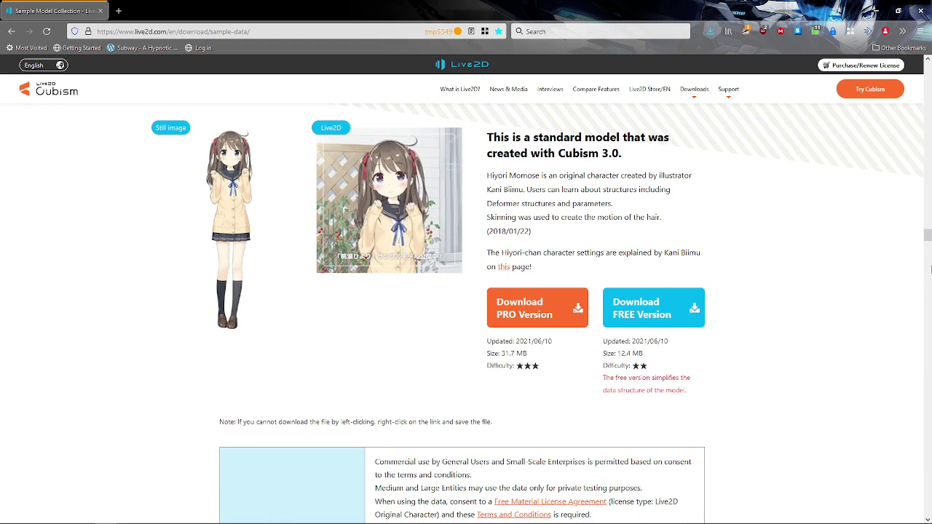
left_click_drag(928, 241, 928, 384)
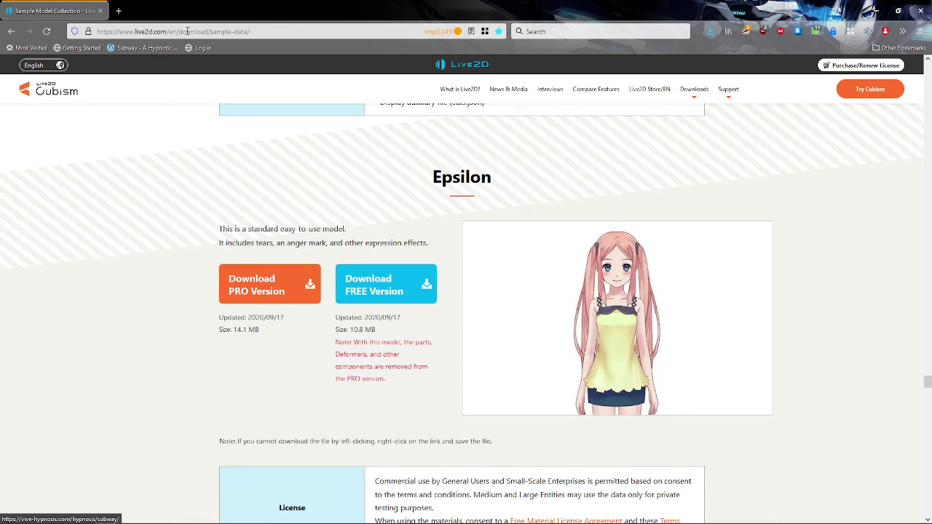
- Open the Live2D company site linked from the sample page's header logo in a separate browser tab
left_click(186, 32)
left_click(114, 156)
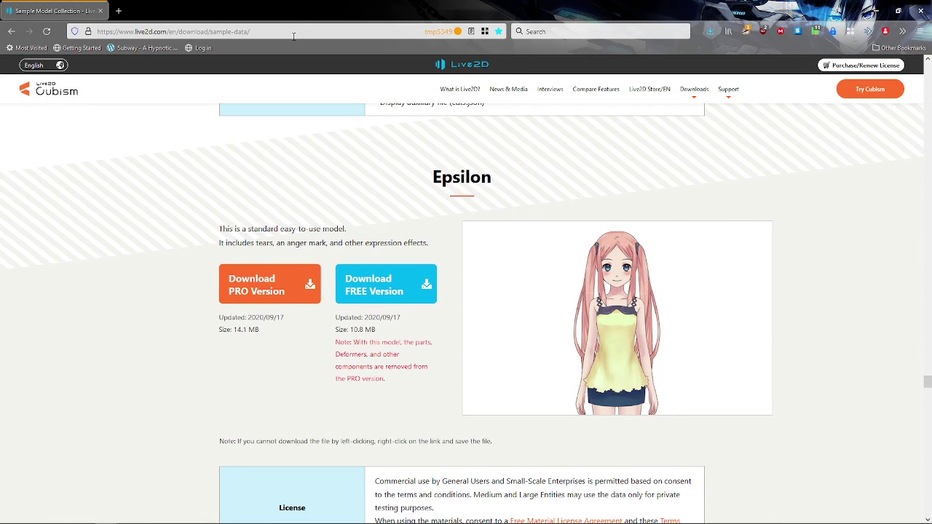
right_click(474, 65)
left_click(506, 71)
left_click(166, 4)
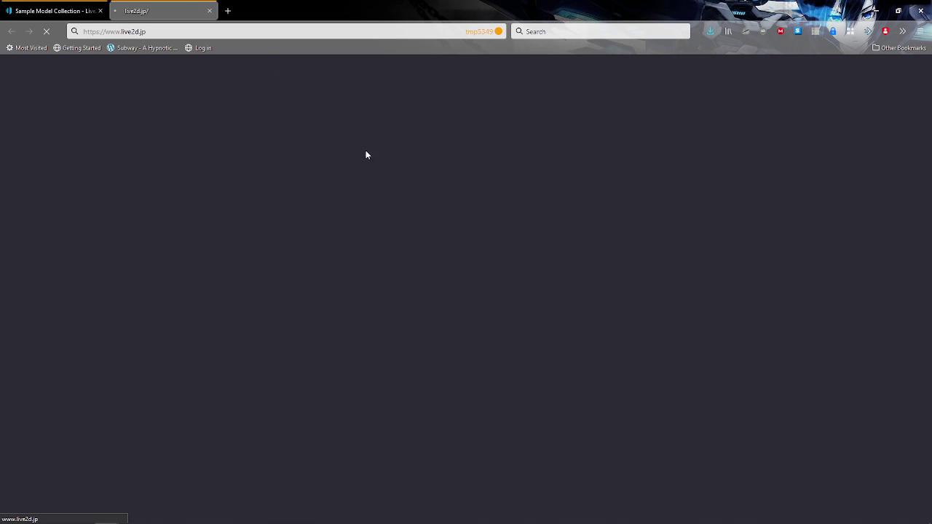
- Return to the sample collection and review the Epsilon model's download versions and license terms
left_click(76, 10)
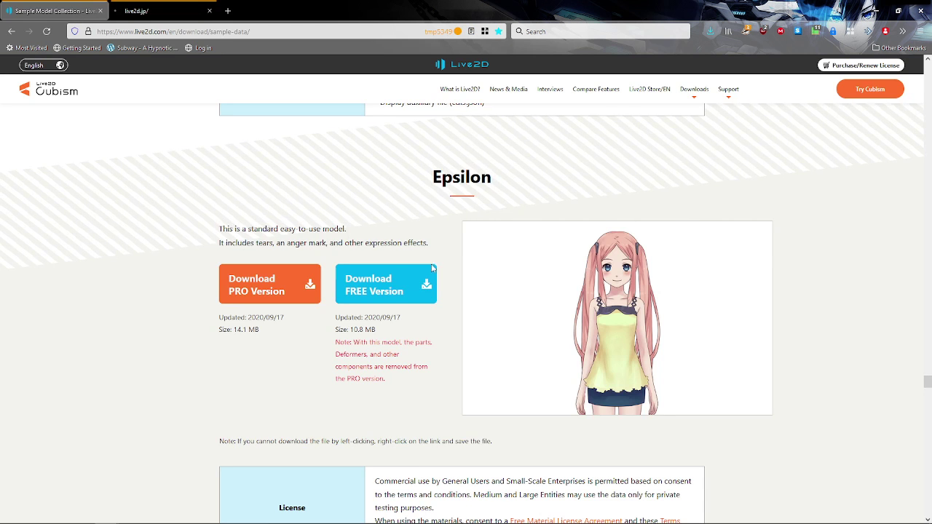
scroll(371, 355, "down", 3)
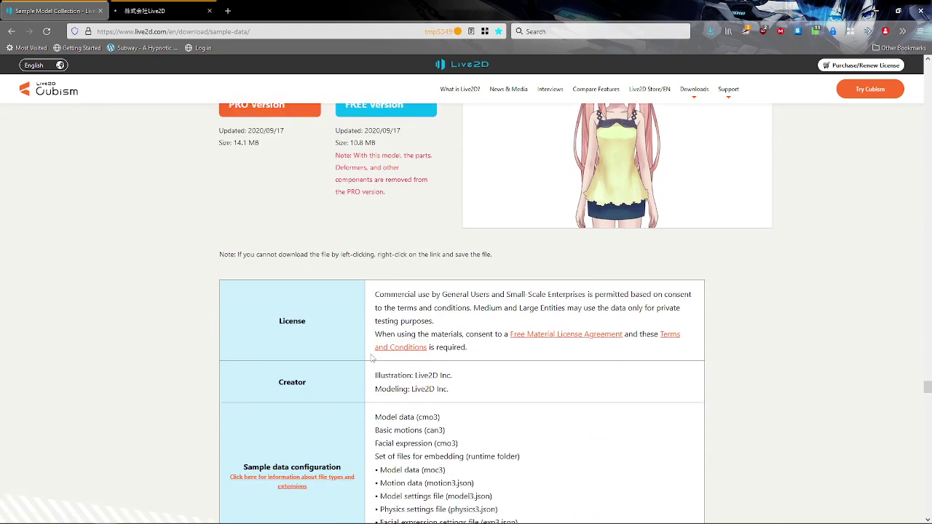
scroll(371, 357, "up", 1)
scroll(371, 357, "up", 1)
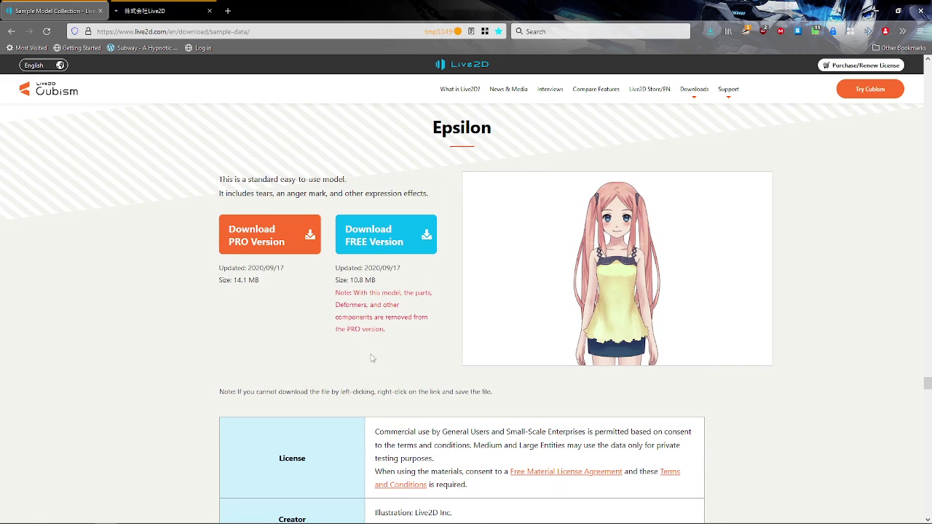
- Look over the Live2D company home page as far as its Vision section, then return to the sample collection
left_click(140, 12)
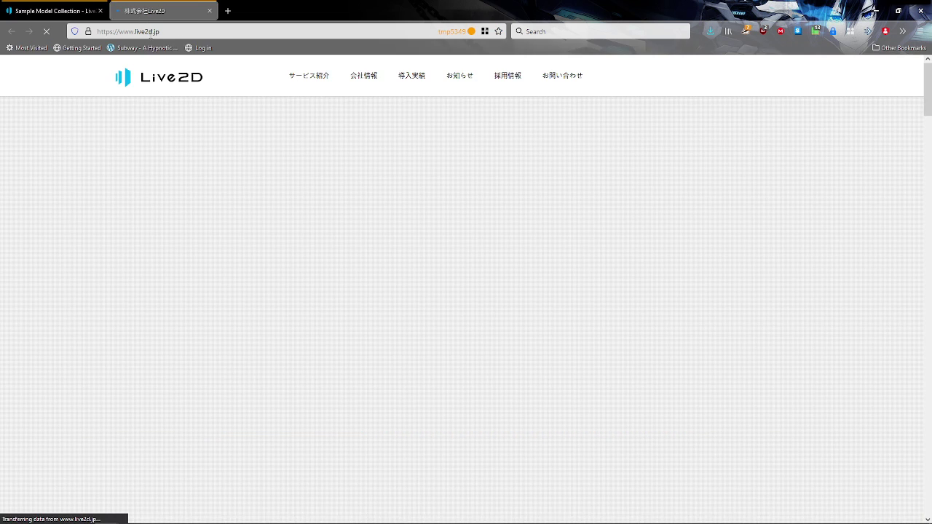
left_click(64, 18)
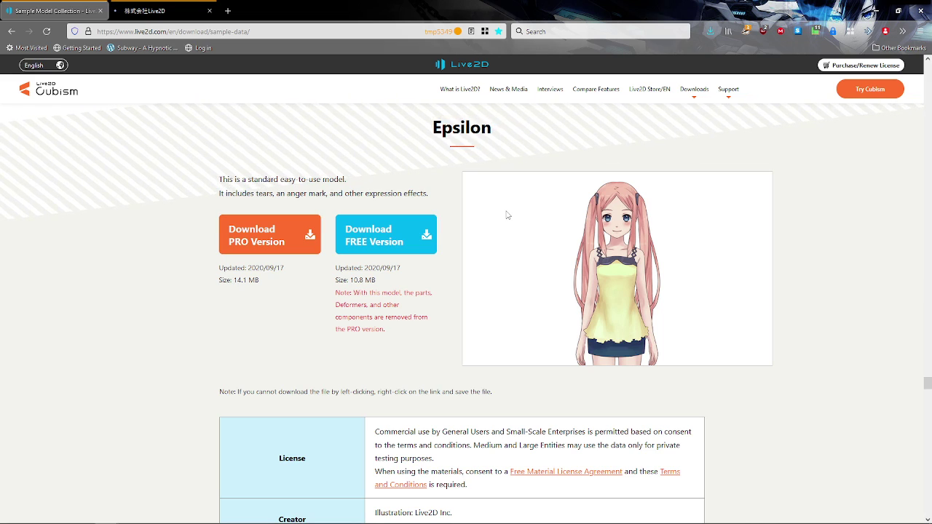
left_click(172, 10)
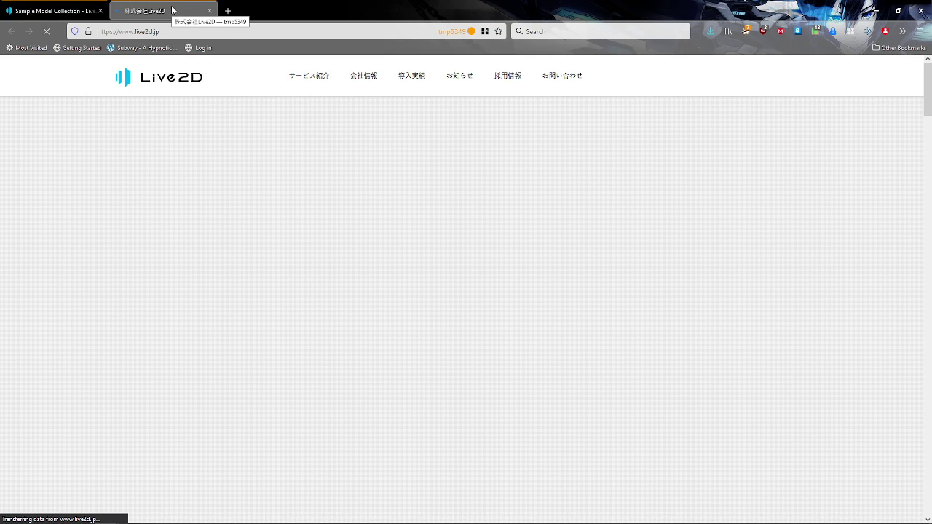
left_click(67, 8)
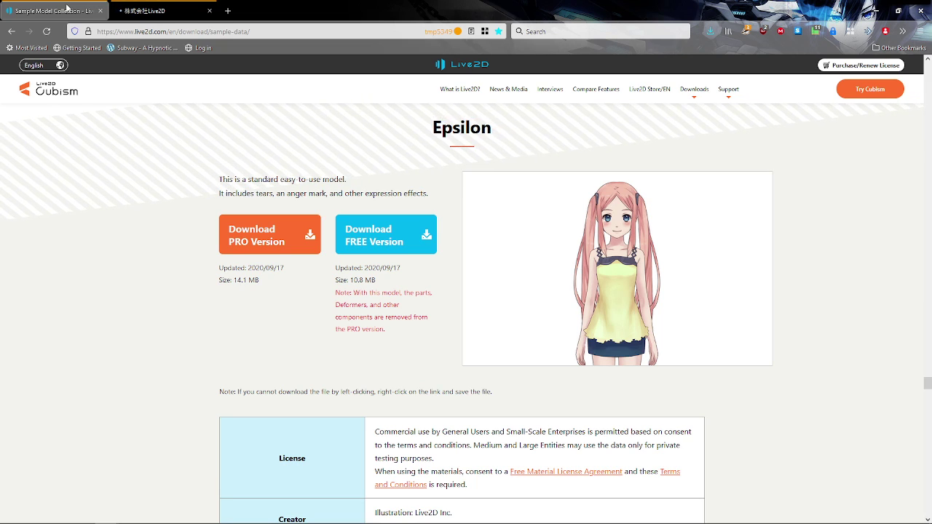
left_click(144, 7)
scroll(474, 129, "down", 5)
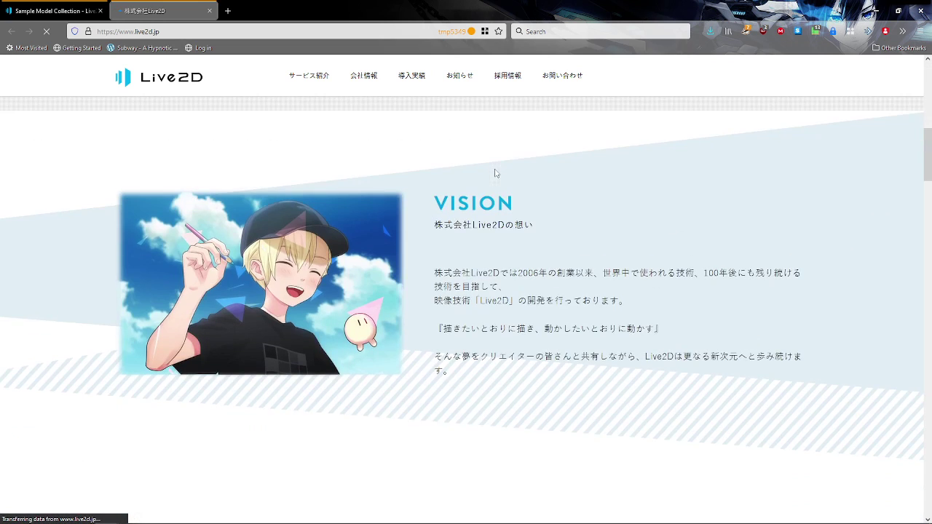
left_click_drag(929, 168, 175, 4)
left_click(88, 3)
- Examine the sample models from Epsilon through Haru to Wankoromochi in the sample collection
left_click_drag(928, 386, 928, 386)
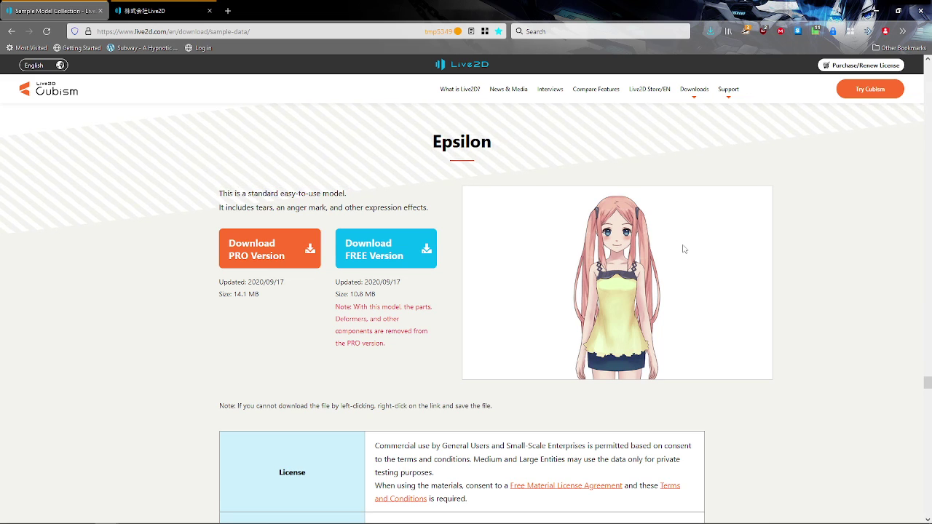
scroll(616, 276, "down", 1)
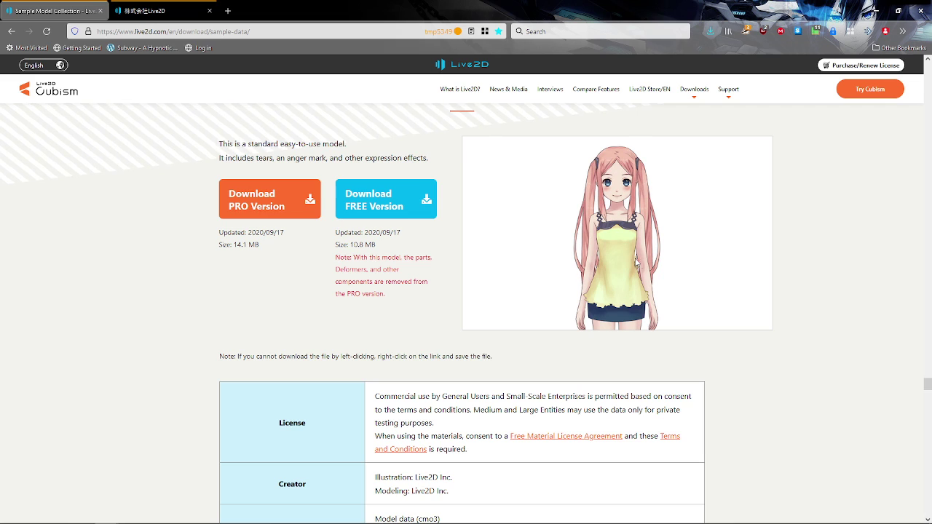
scroll(596, 294, "down", 5)
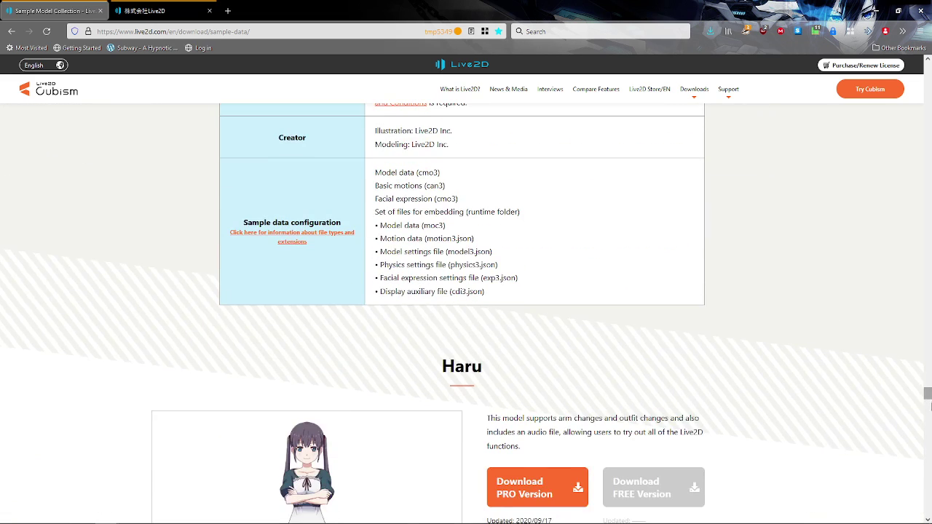
left_click_drag(929, 390, 928, 424)
scroll(873, 270, "up", 2)
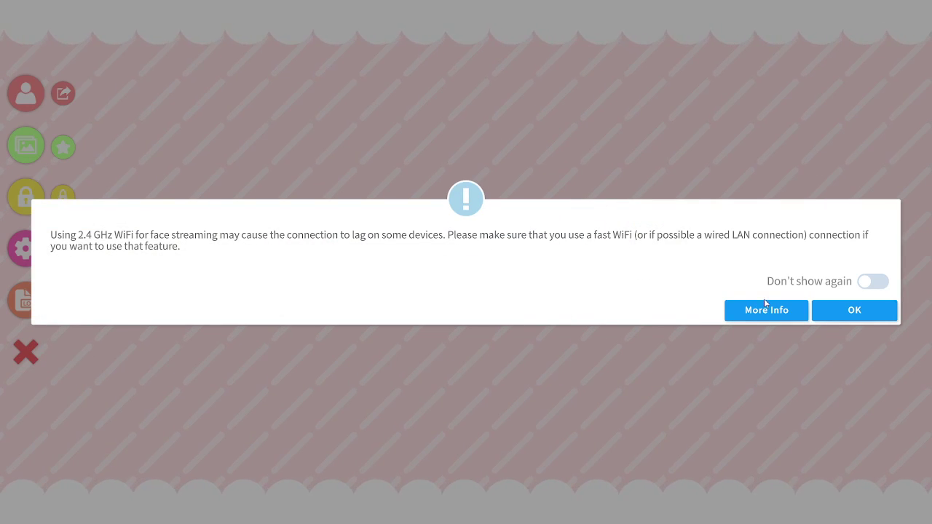
- In VTube Studio, dismiss the WiFi and model license notices and load the kiritan model
left_click(877, 318)
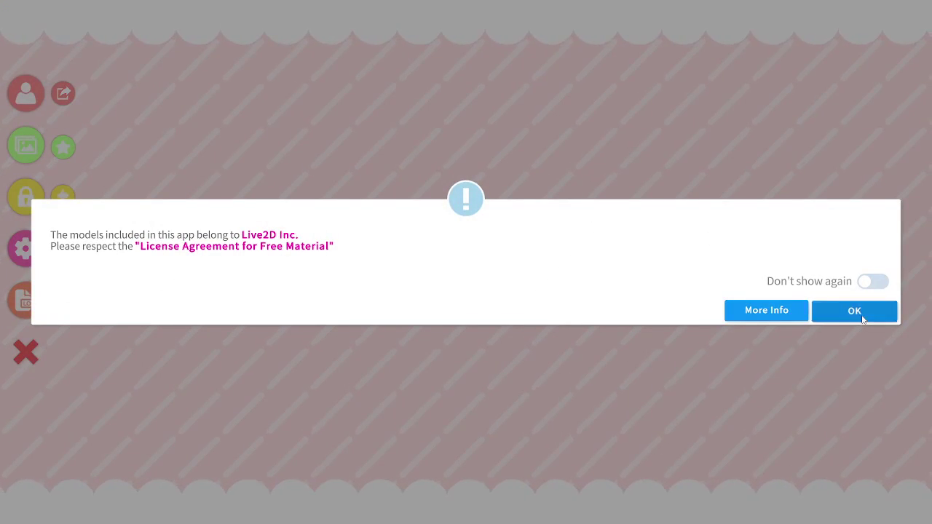
left_click(863, 319)
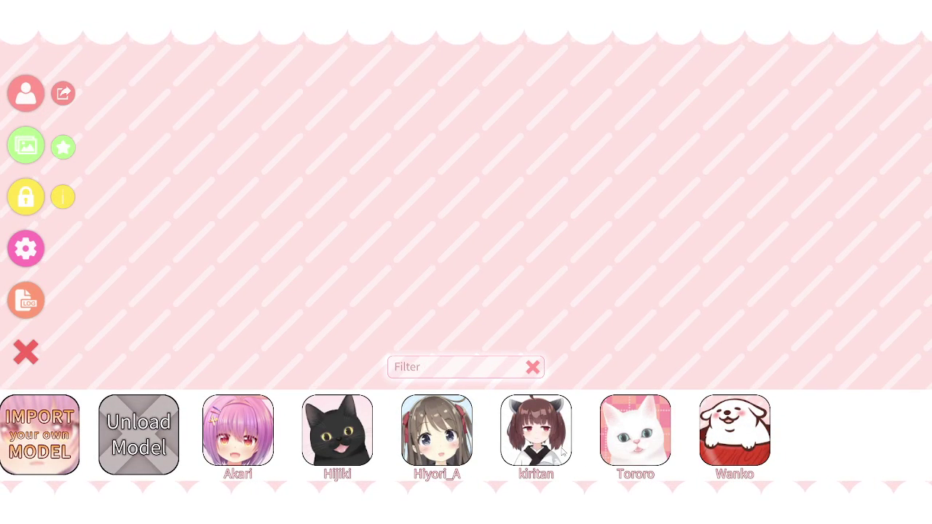
left_click(604, 430)
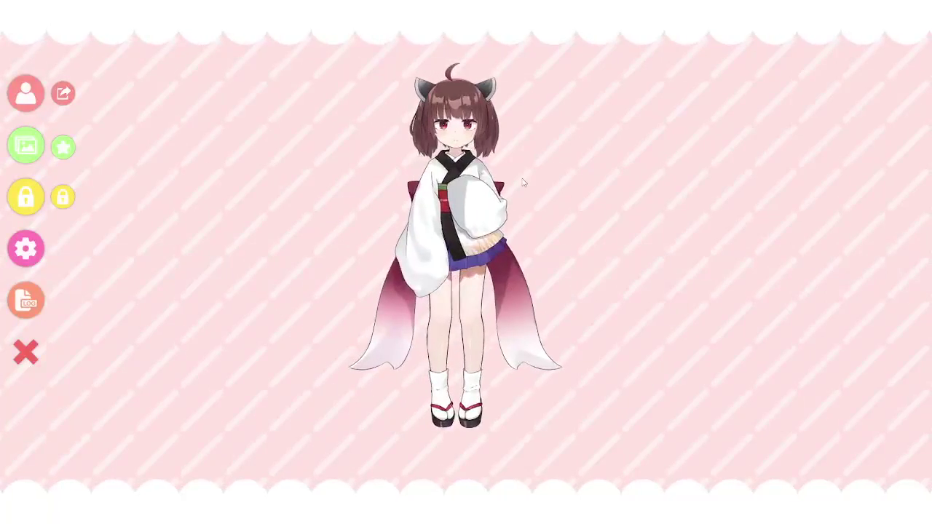
- Enlarge the kiritan model and reposition it so its head and upper body fill the middle of the scene
left_click_drag(523, 182, 480, 244)
scroll(452, 162, "up", 3)
left_click_drag(452, 161, 484, 285)
scroll(452, 277, "up", 3)
scroll(484, 285, "up", 1)
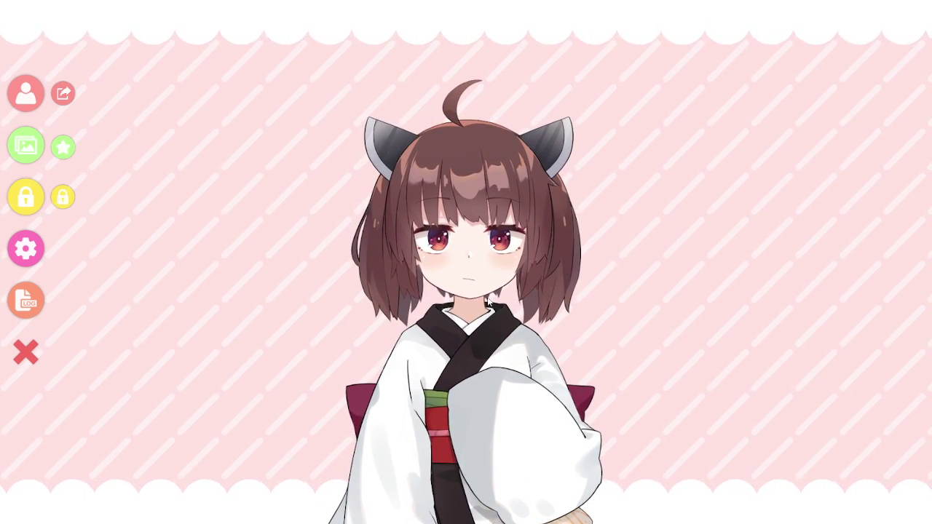
left_click_drag(471, 86, 480, 182)
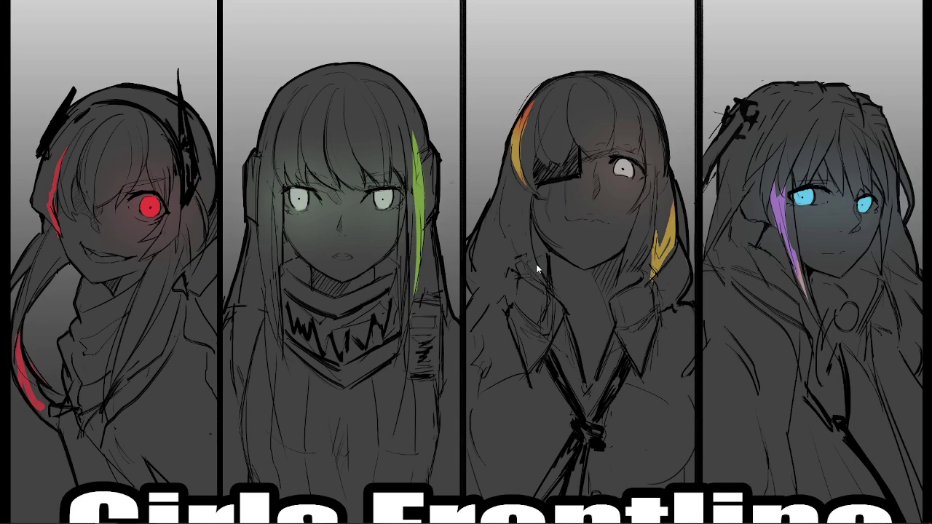
- Switch back to the browser, browse the sample models from Wankoromochi down to nizima, and minimize the browser window
mouse_move(570, 522)
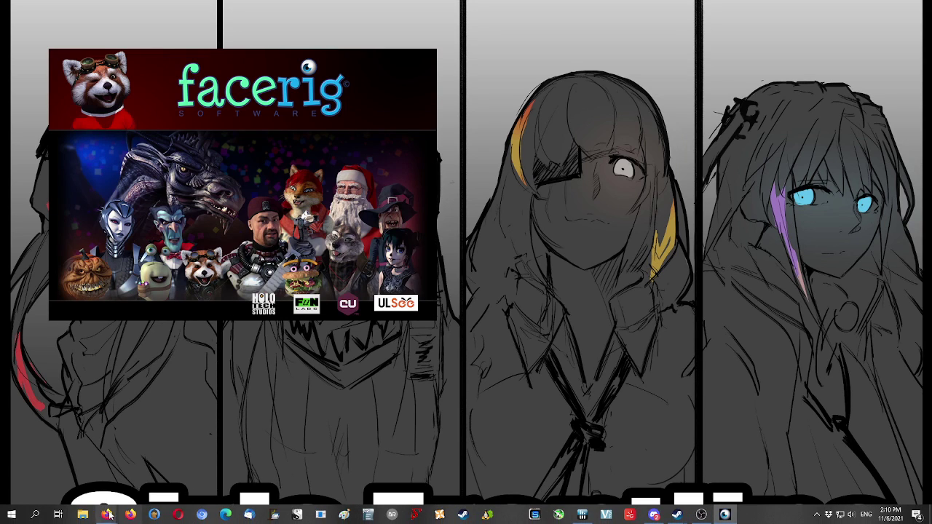
mouse_move(108, 514)
left_click(33, 468)
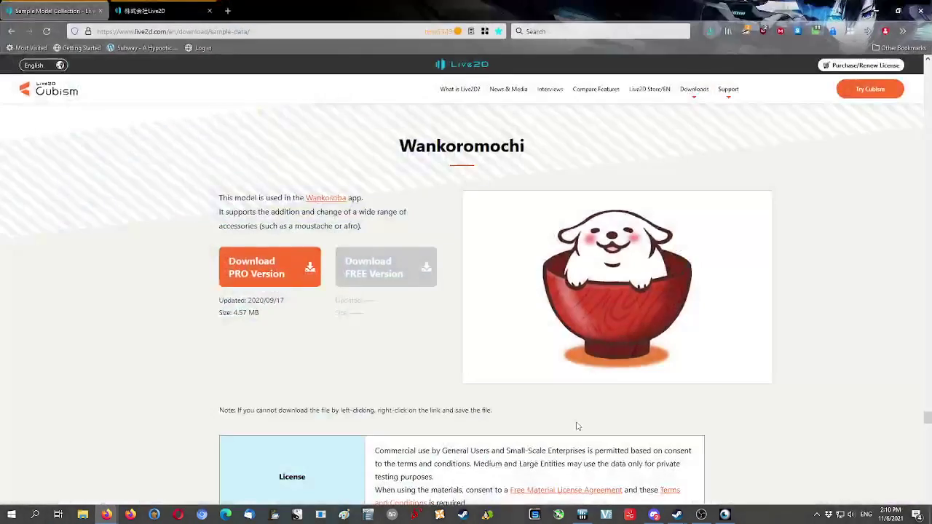
scroll(901, 243, "down", 5)
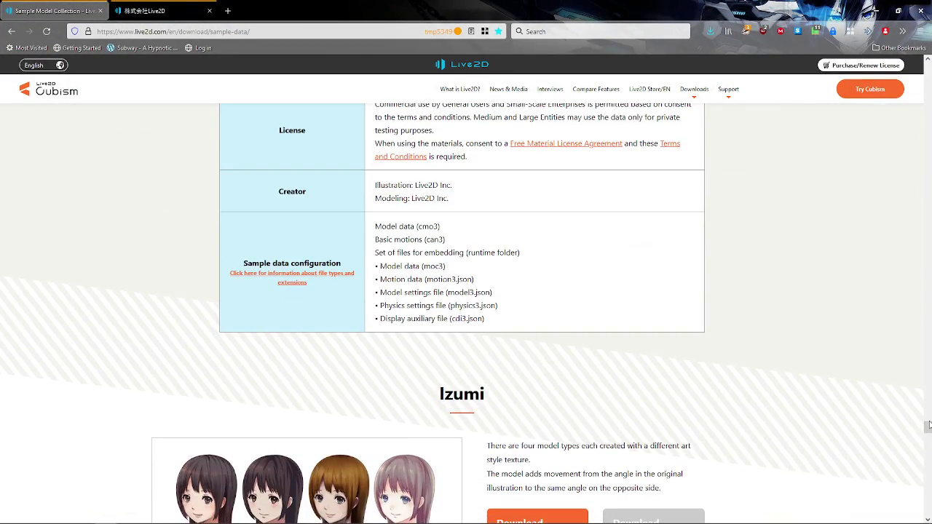
scroll(929, 425, "down", 10)
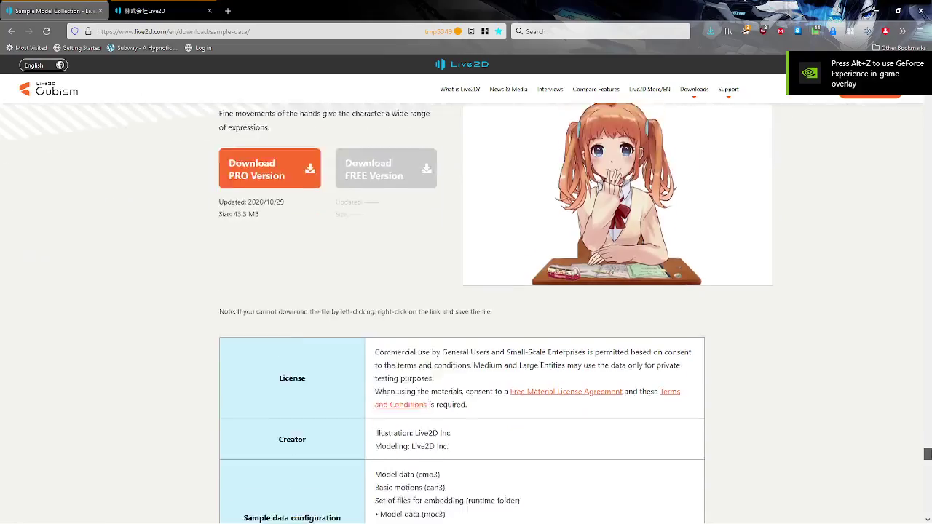
scroll(927, 453, "down", 20)
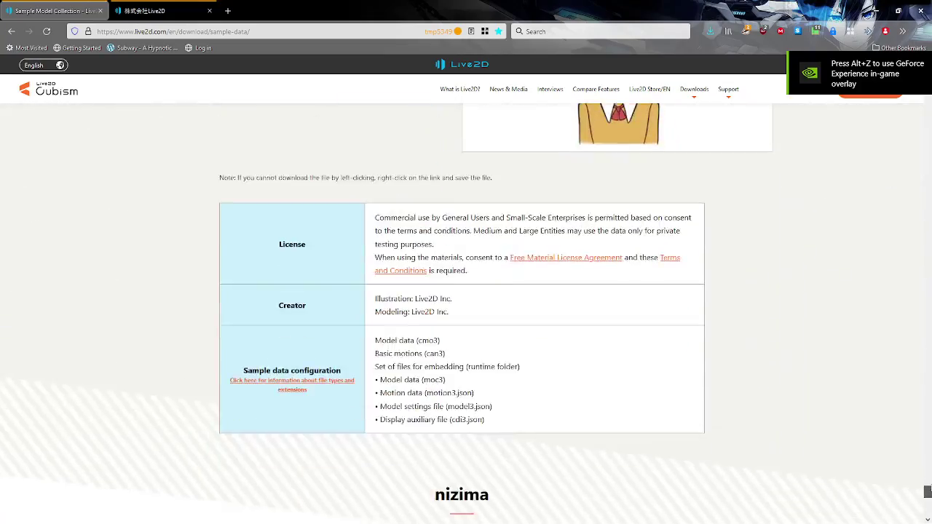
left_click_drag(928, 492, 912, 86)
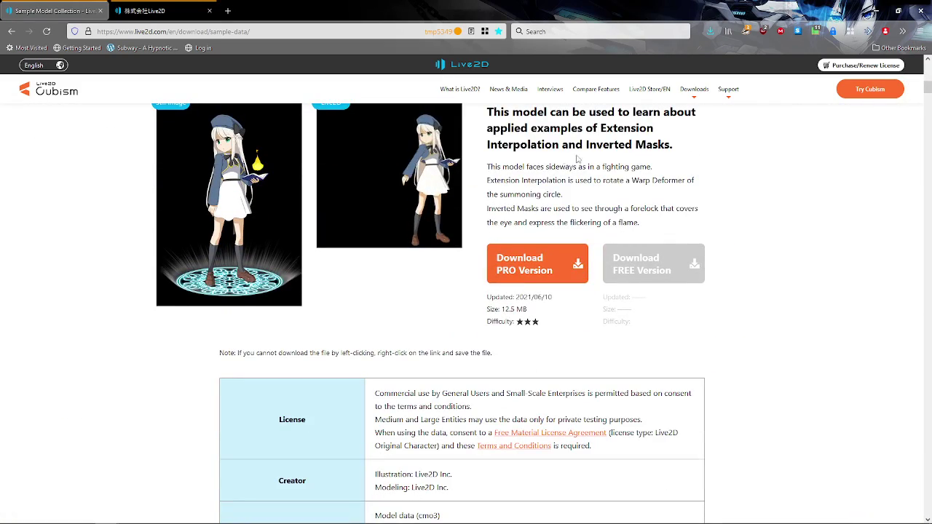
left_click(879, 10)
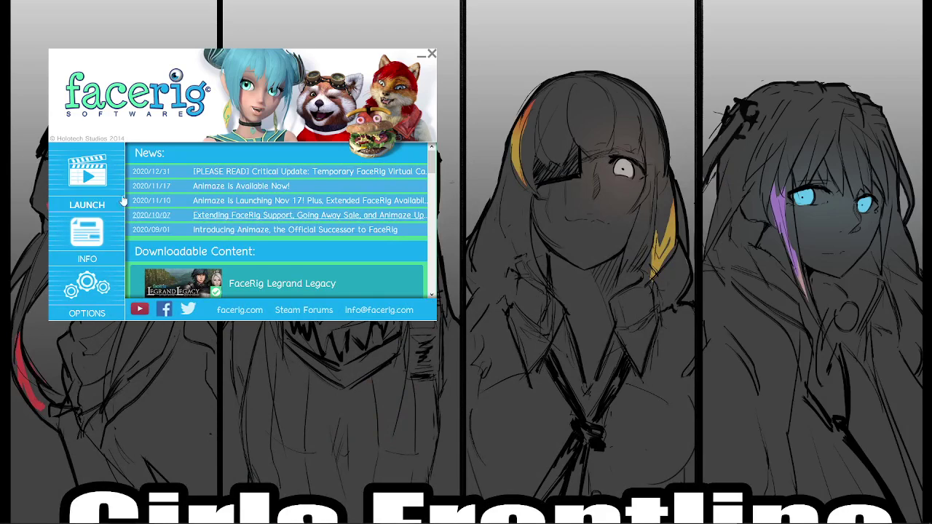
- Launch FaceRig and open its device settings through the complex interface
left_click(389, 287)
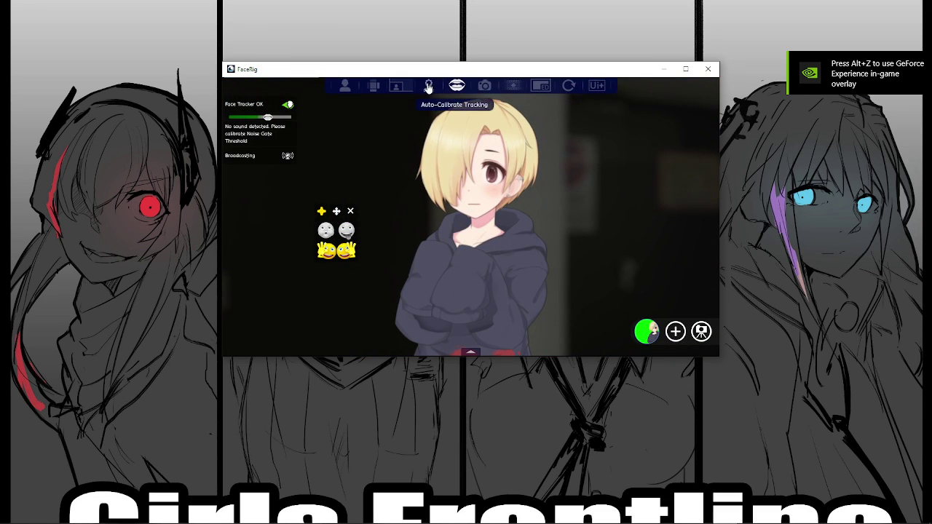
left_click(597, 86)
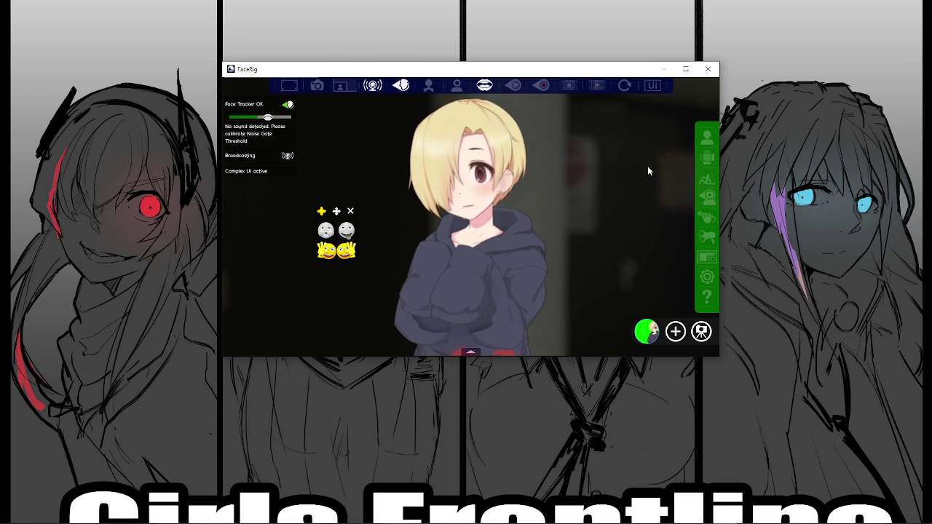
left_click(706, 276)
left_click(541, 118)
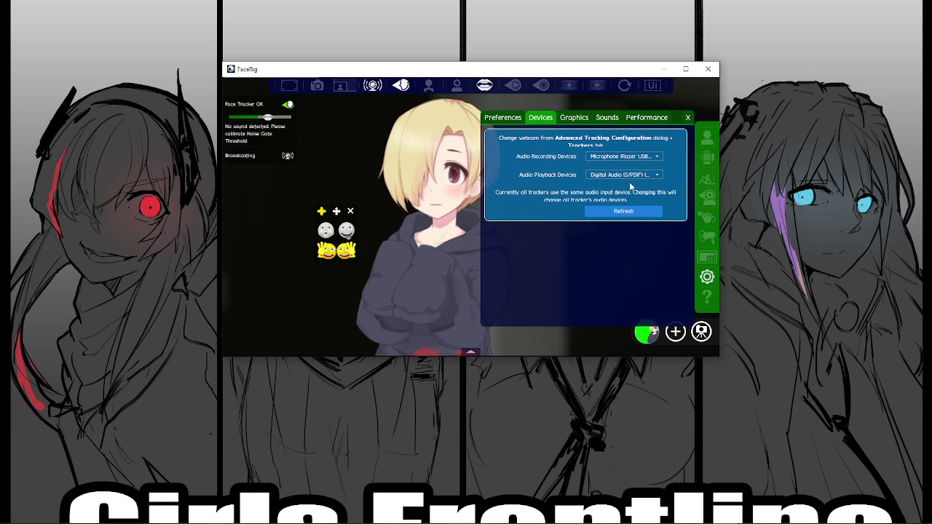
- Check the available audio playback devices and close the FaceRig settings
left_click(629, 175)
left_click(633, 221)
left_click(689, 117)
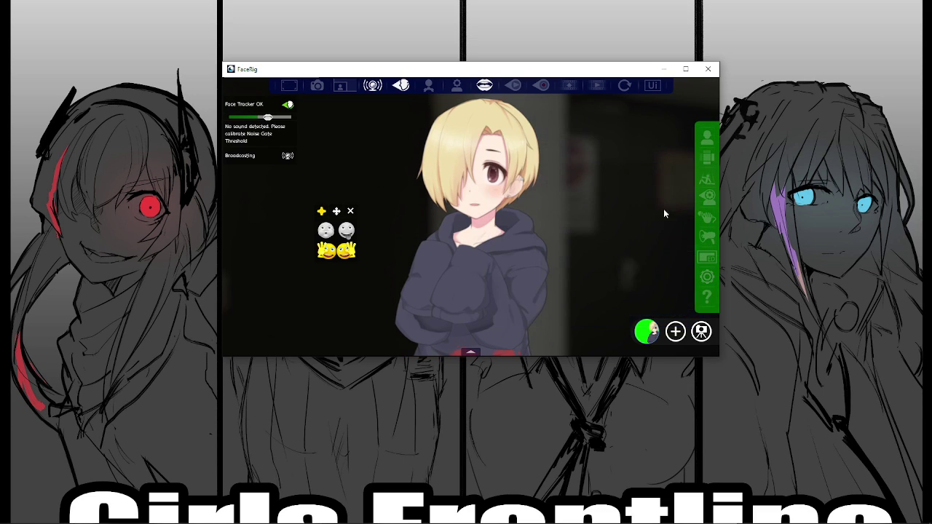
- Load the MekakureKiritan avatar from the avatar gallery and close the gallery
left_click(707, 138)
left_click_drag(692, 232, 703, 278)
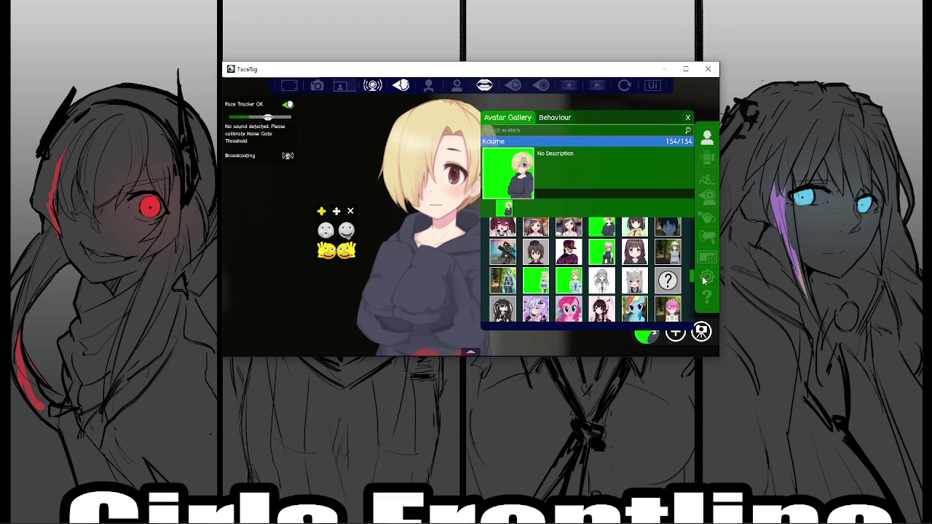
left_click(504, 226)
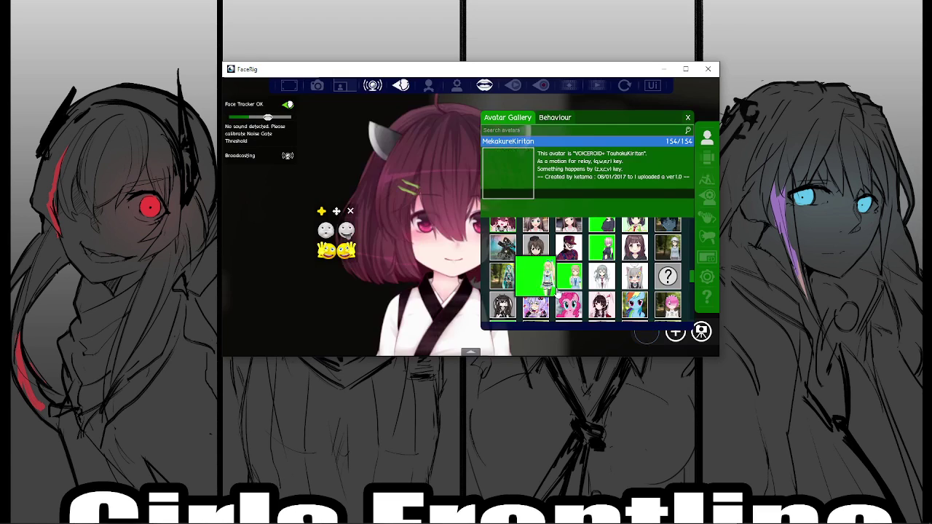
left_click(688, 120)
- Expand the expression palette, maximize the FaceRig window and move the palette up beside the status readout
left_click(321, 211)
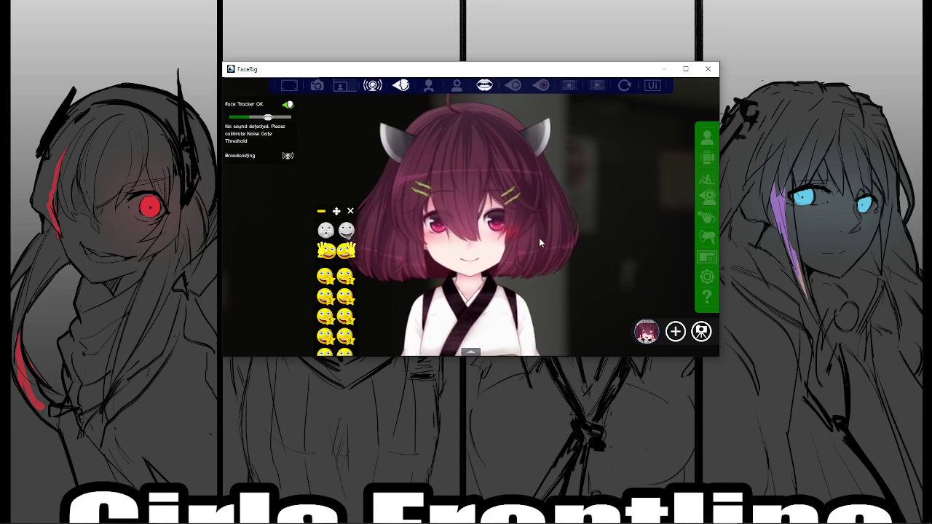
left_click(686, 68)
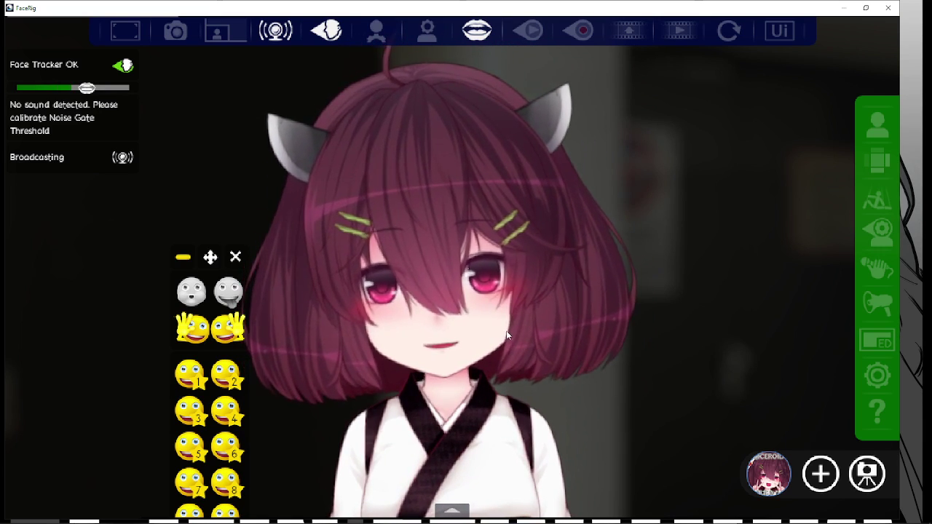
left_click_drag(210, 257, 181, 122)
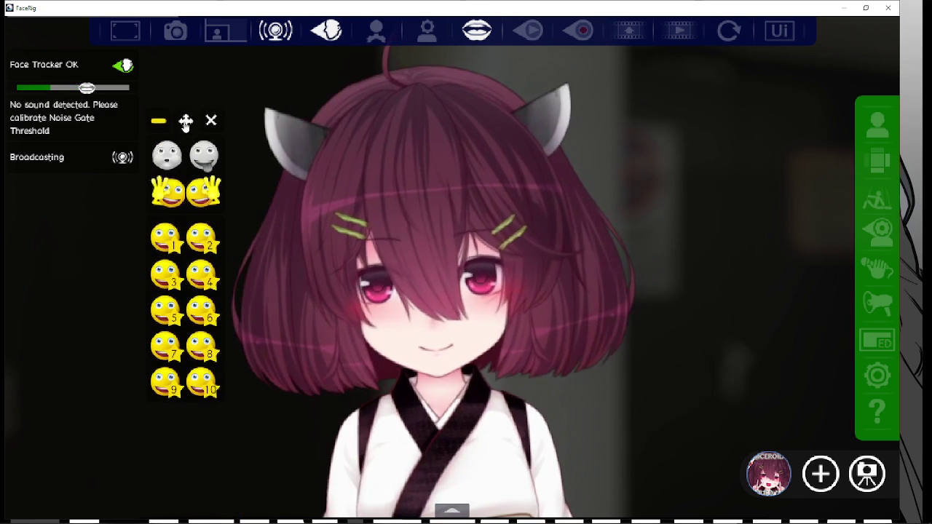
- Trigger a range of the numbered special expressions on the MekakureKiritan avatar, including 1, 2, 4, 6, 8 and 10
left_click(159, 243)
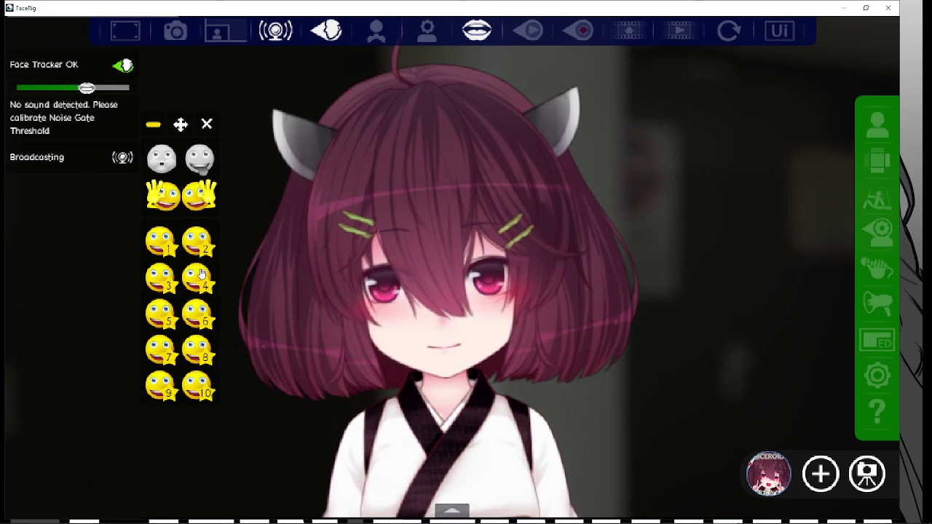
left_click(202, 281)
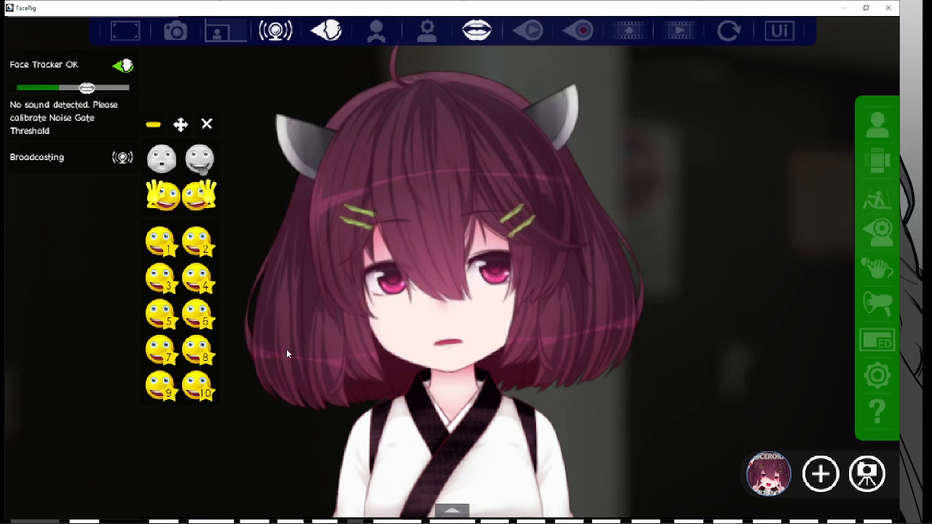
left_click(207, 352)
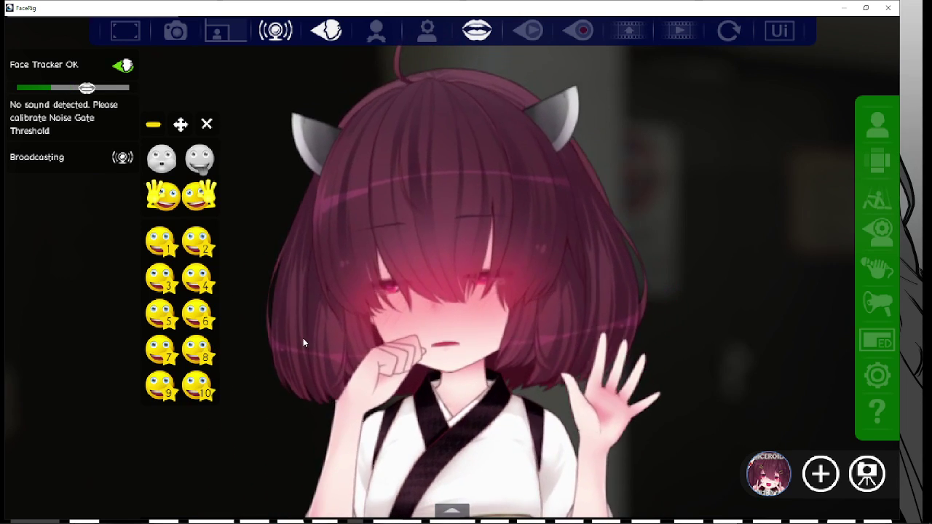
left_click(203, 379)
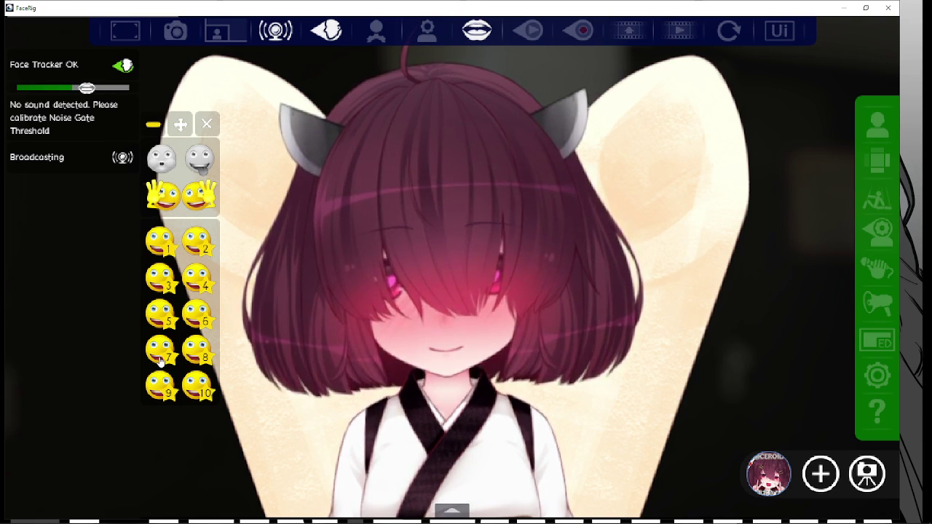
left_click(164, 301)
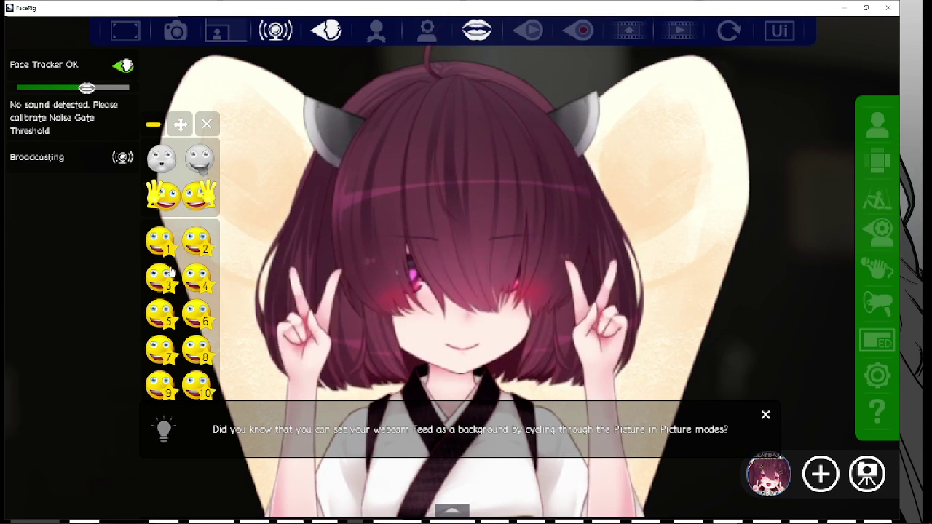
left_click(198, 239)
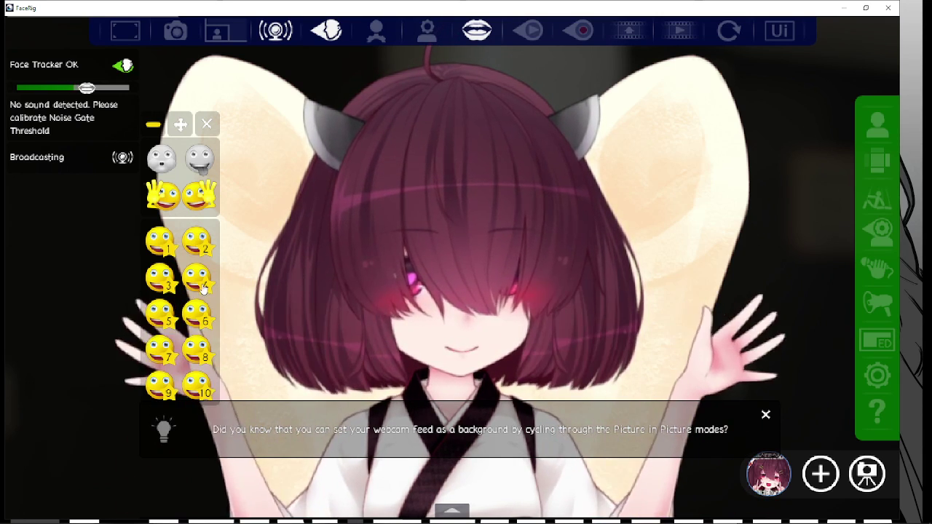
left_click(201, 331)
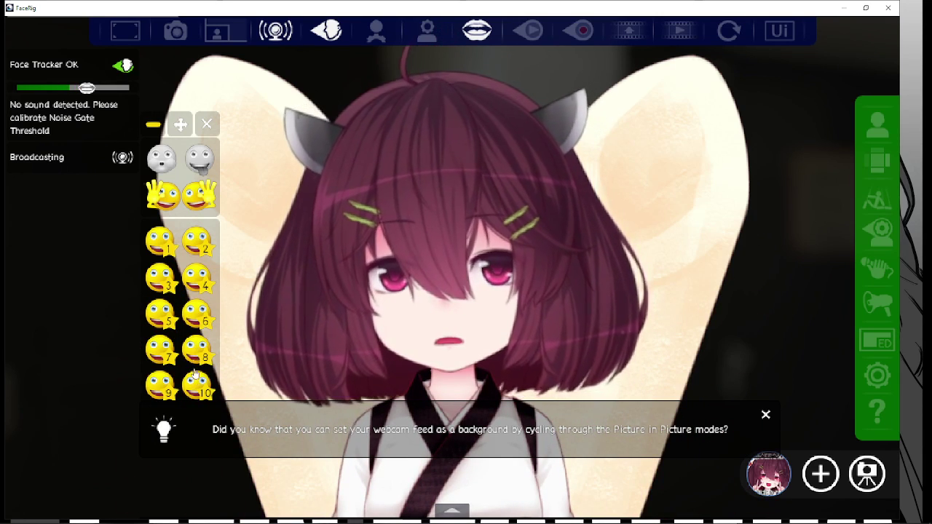
left_click(197, 357)
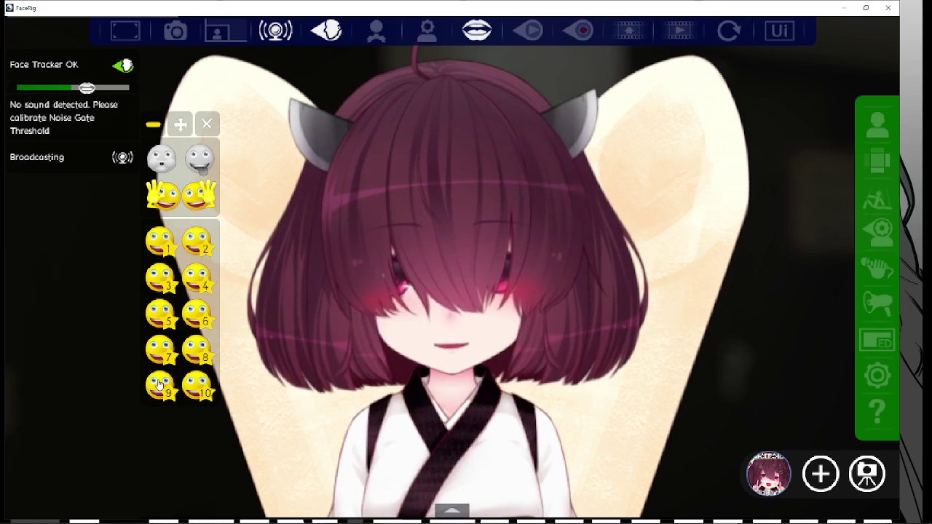
- Replace the current avatar with Rfb_destroy from the avatar gallery and close the gallery
left_click(769, 473)
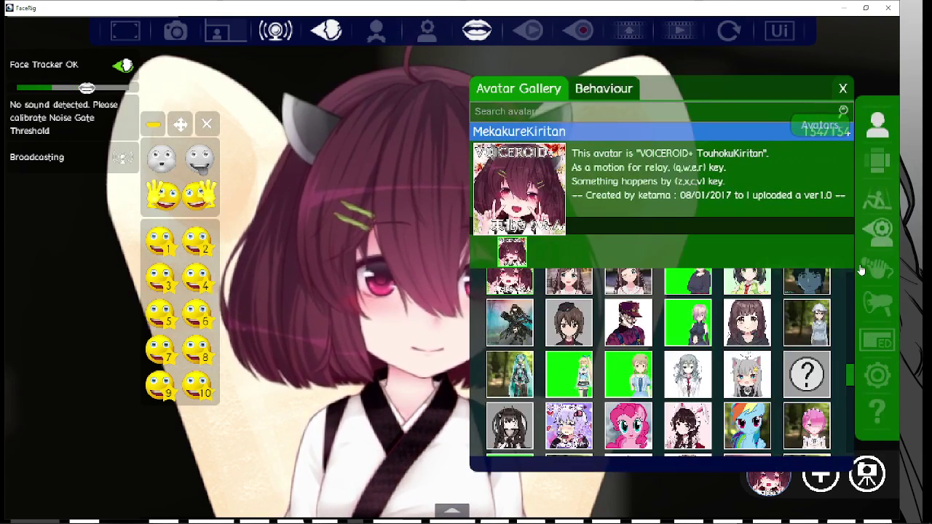
scroll(853, 389, "down", 3)
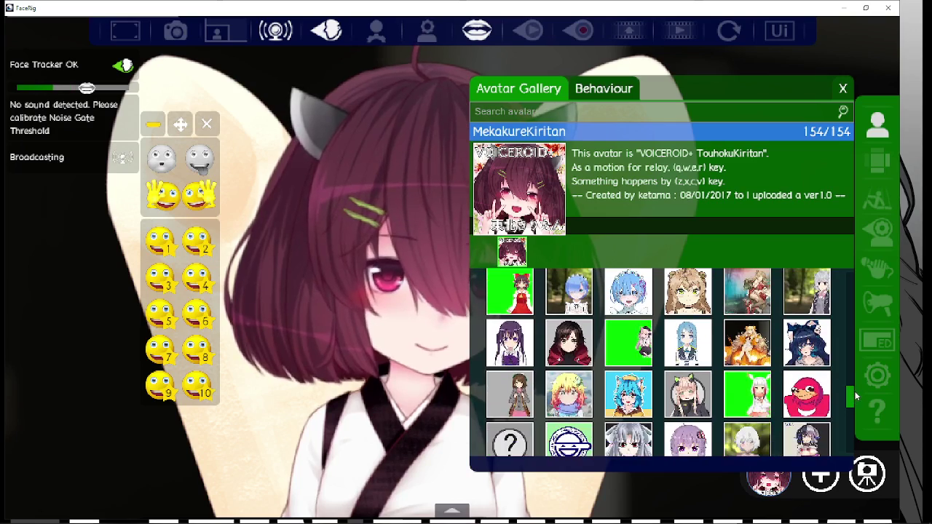
left_click(747, 321)
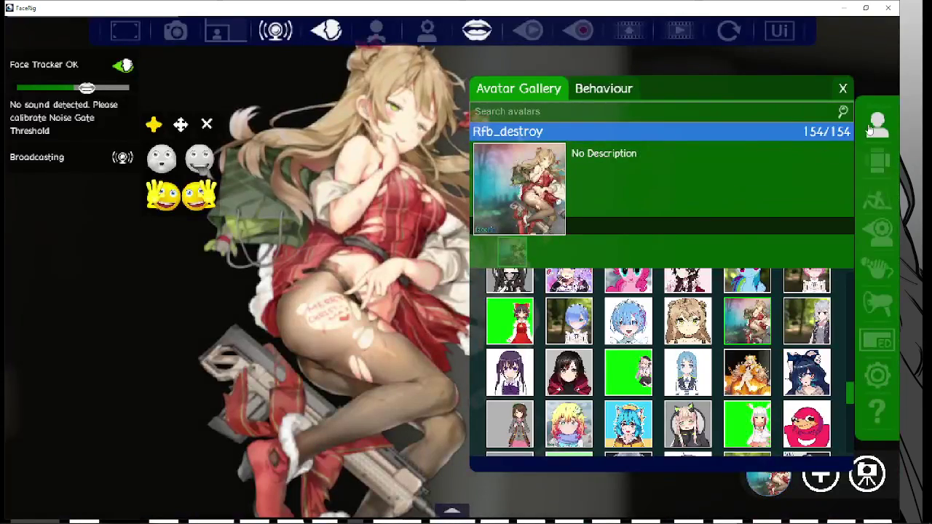
left_click(845, 115)
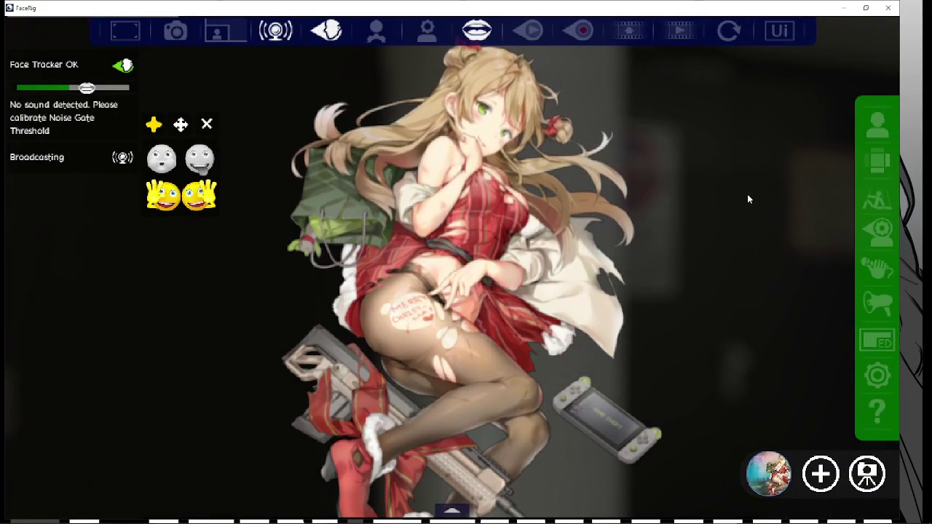
- Switch the avatar to Swordshield from further down the avatar gallery and close the gallery
left_click(878, 124)
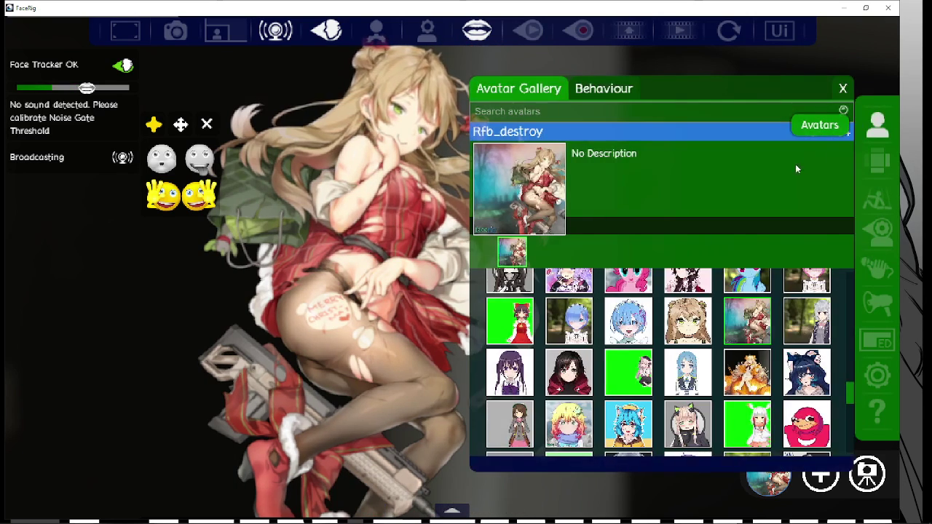
scroll(853, 409, "down", 3)
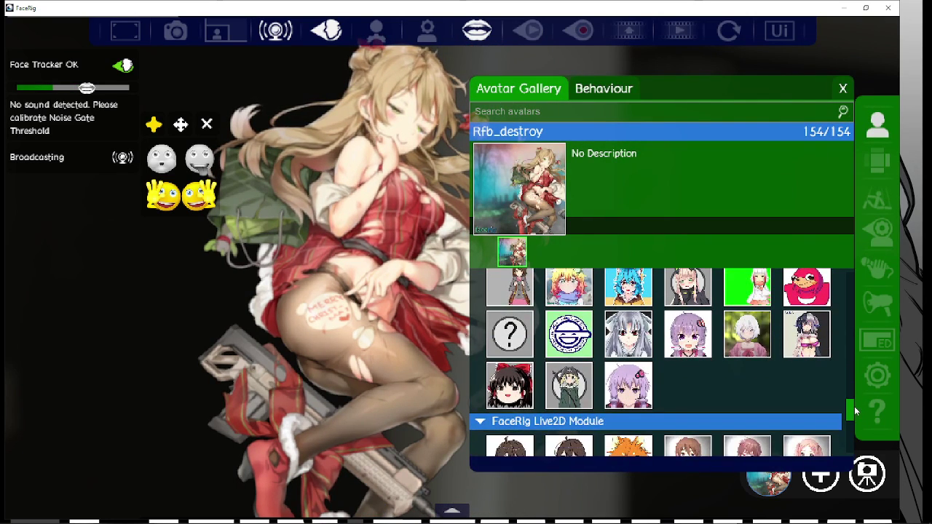
left_click_drag(855, 412, 855, 408)
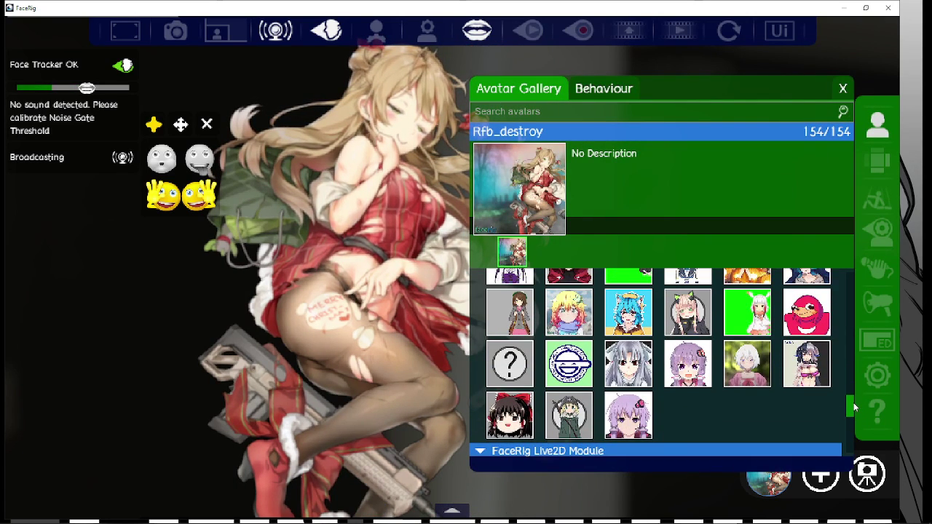
left_click(523, 305)
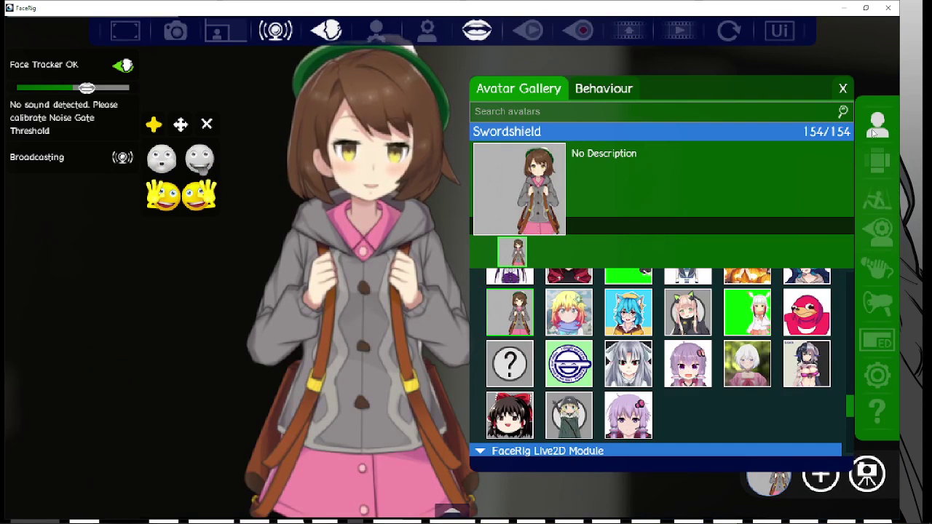
left_click(844, 88)
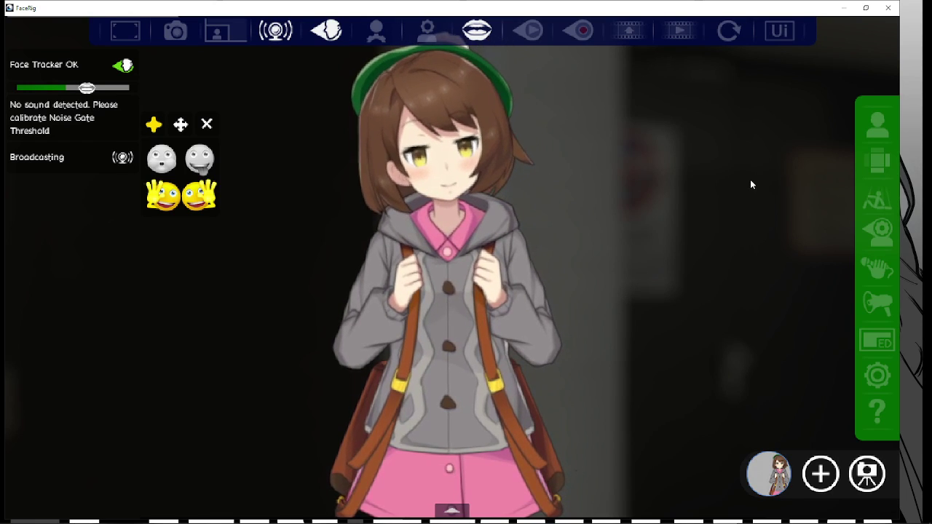
- Close FaceRig, switch to the Steam library and clear its game search
left_click(867, 8)
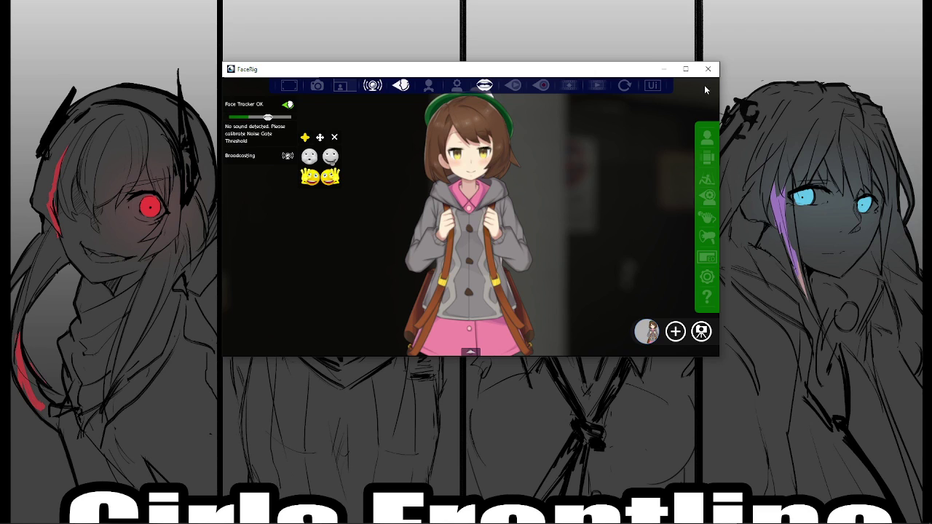
left_click(707, 70)
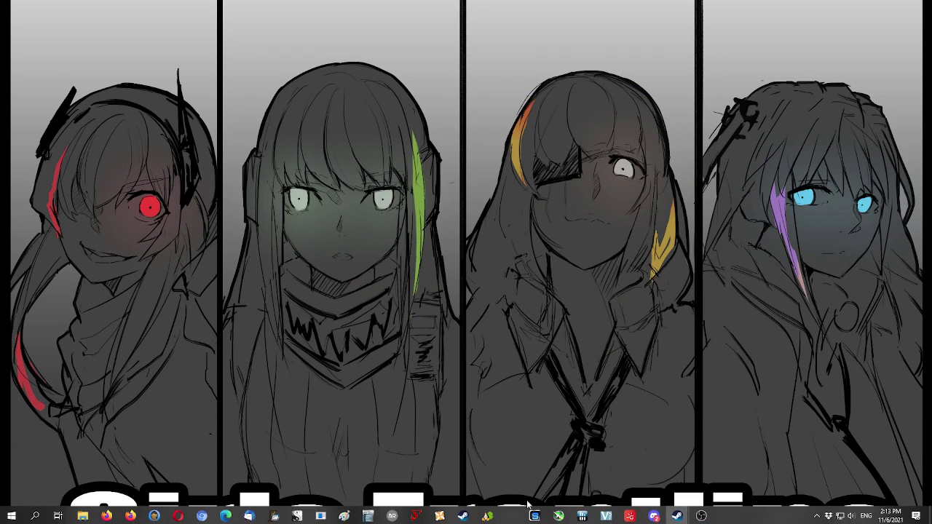
mouse_move(595, 515)
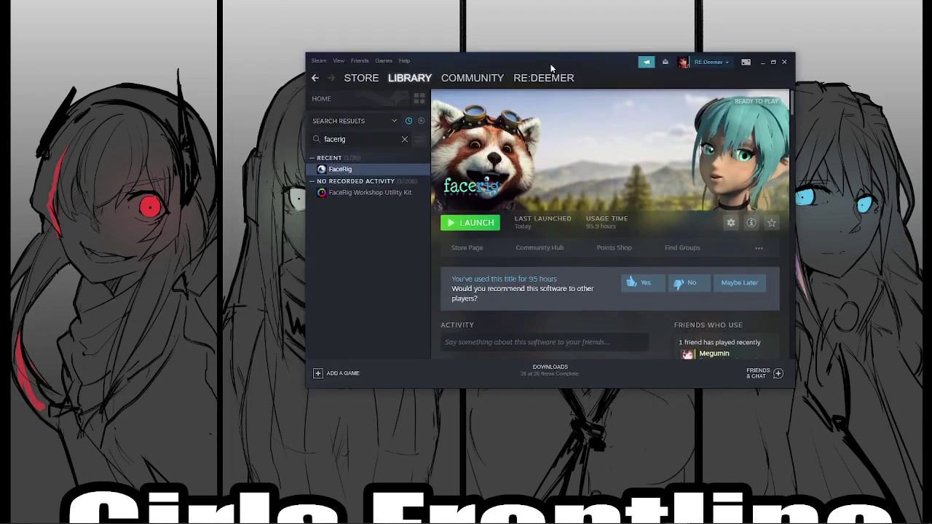
left_click(393, 135)
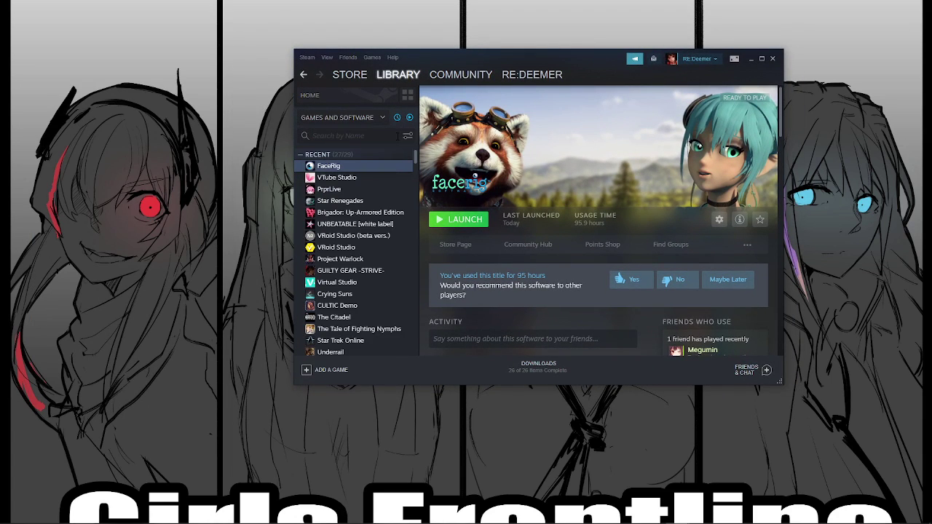
- Open the VRoid Studio page from the recent games in the library and maximize the Steam window
key("Down")
key("Down")
key("Down")
key("Down")
key("Down")
key("Down")
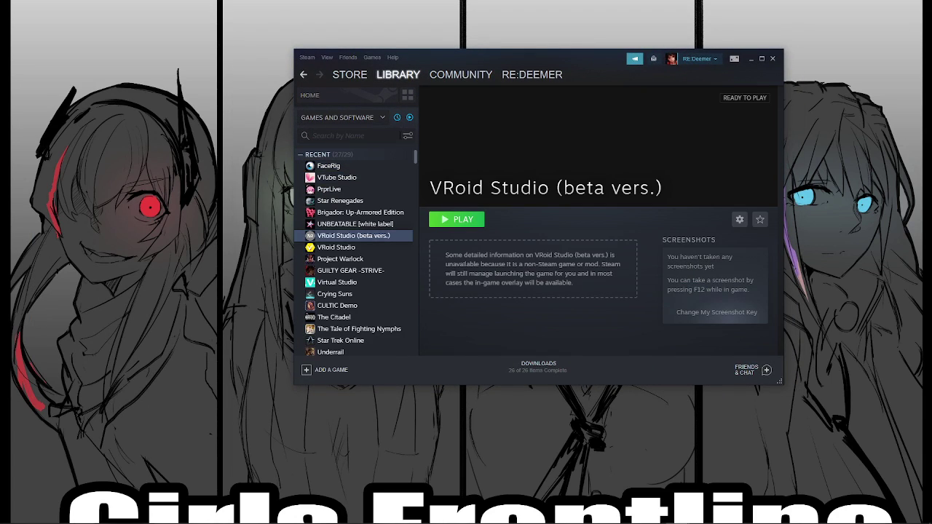
left_click(348, 249)
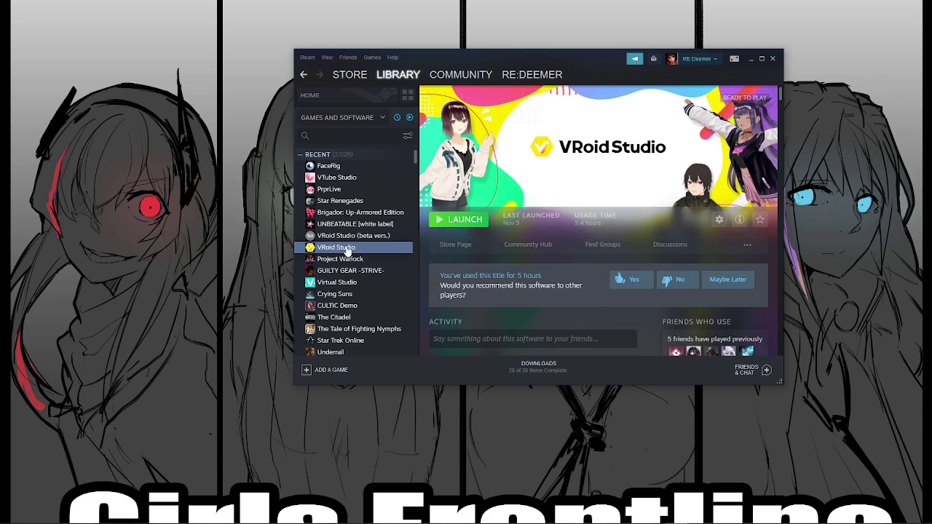
left_click(762, 59)
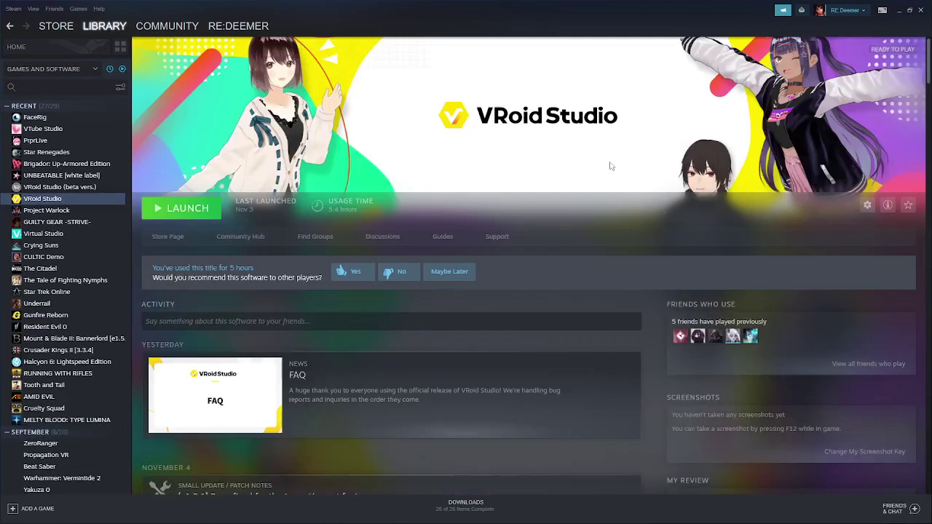
- View VRoid Studio's community hub and discussions, return to its library page and reopen the community hub
left_click(234, 246)
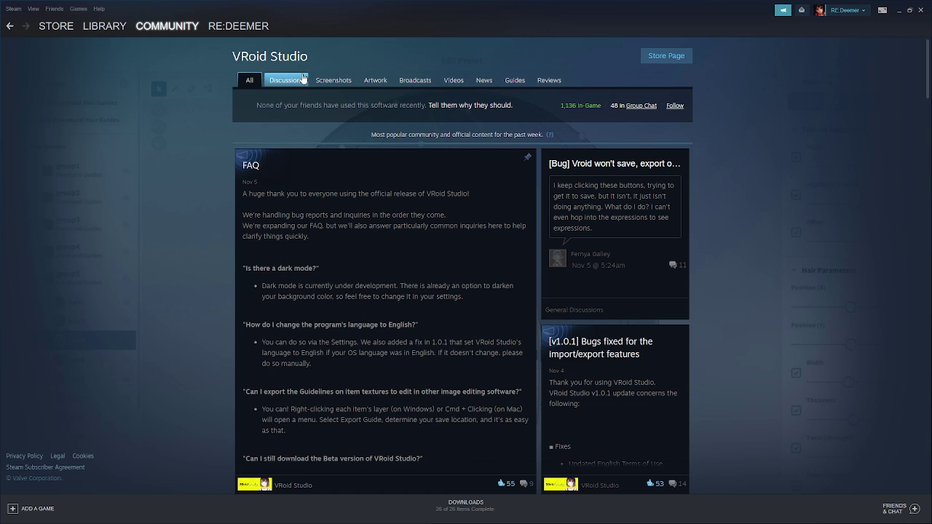
left_click(304, 79)
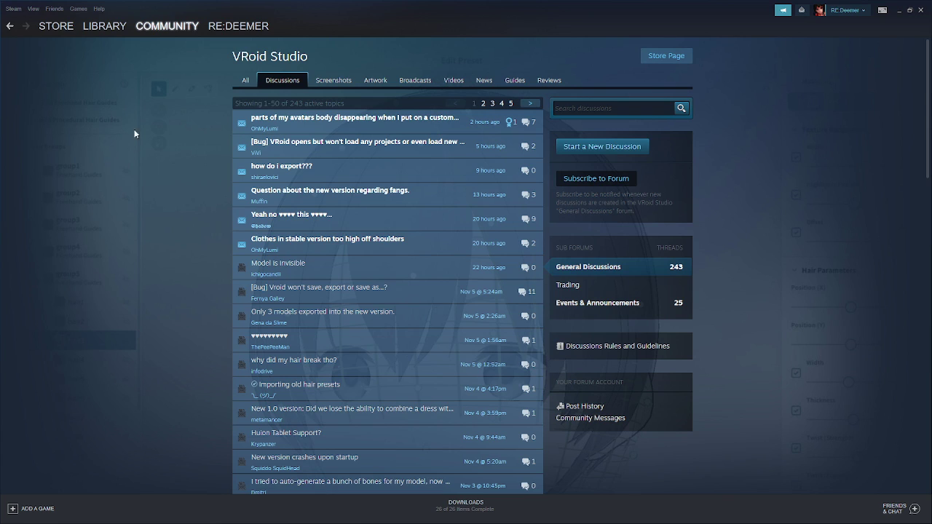
left_click(116, 29)
left_click(153, 27)
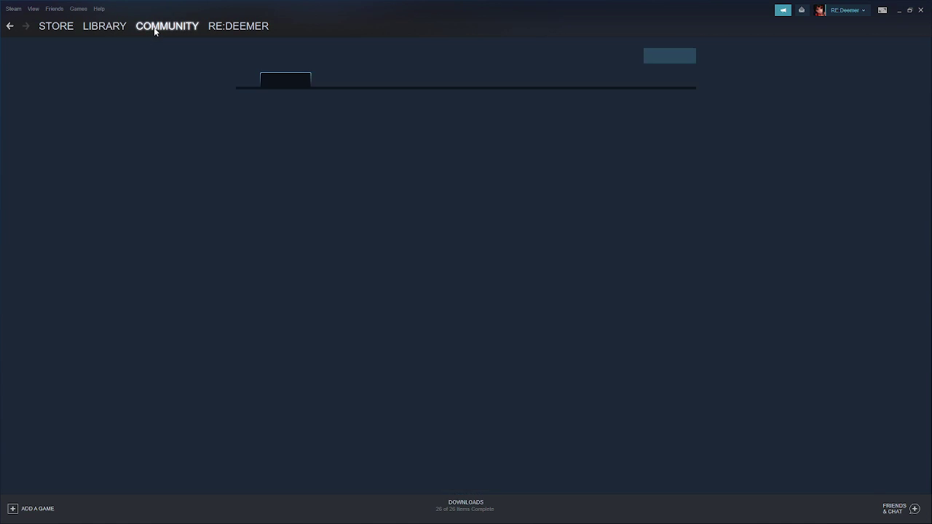
left_click(115, 30)
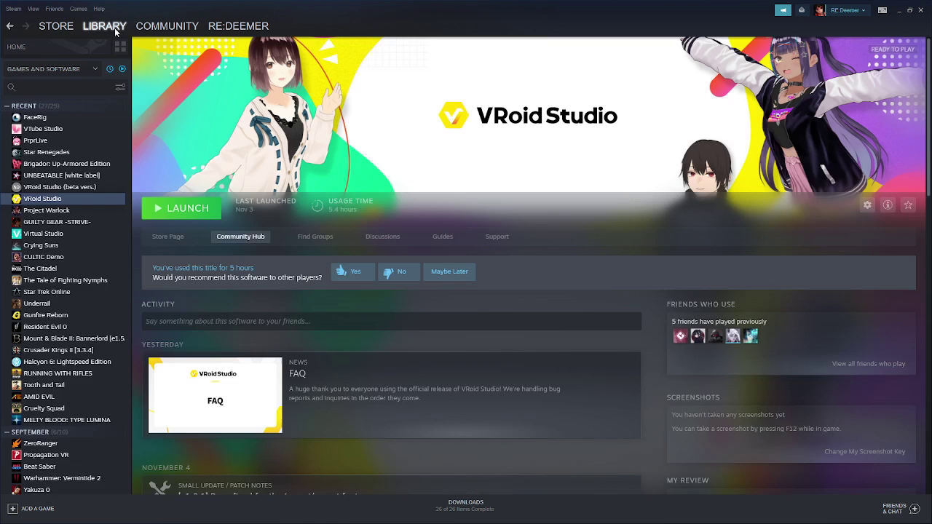
left_click(248, 240)
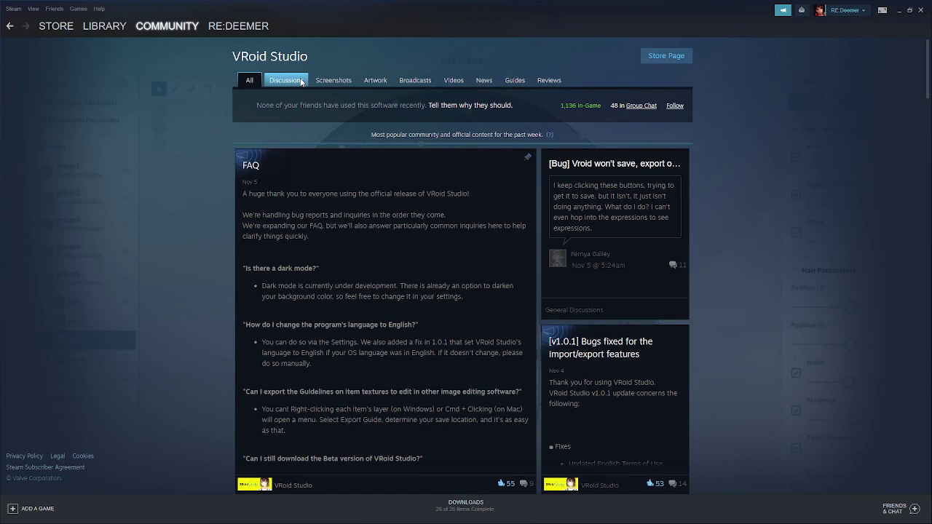
- View VRoid Studio's discussions, return to its library page and launch the program
left_click(284, 79)
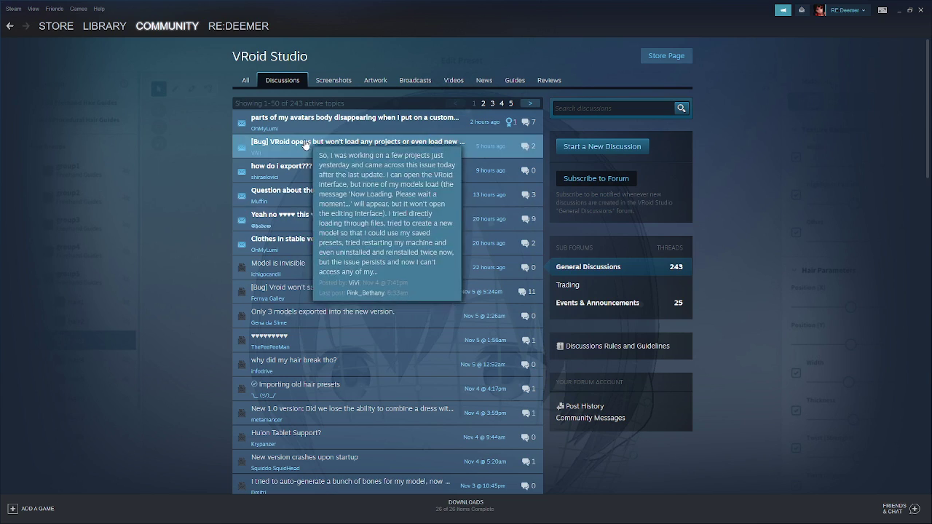
left_click(86, 26)
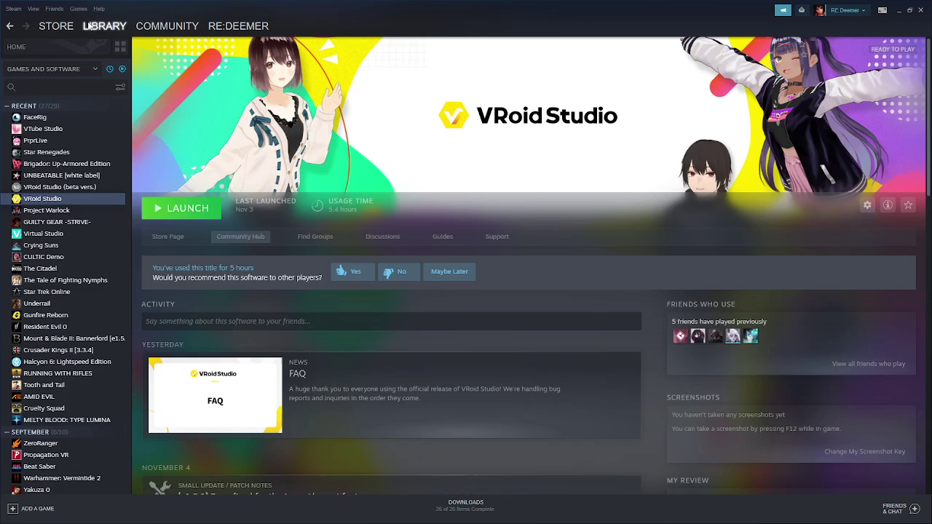
left_click(195, 217)
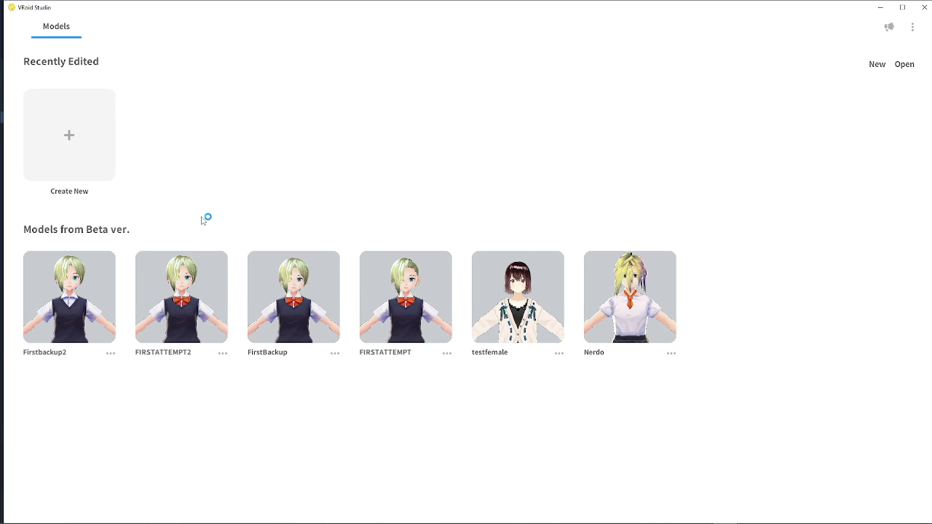
- Create a new VRoid Studio model and open it in the editor
left_click(100, 151)
left_click(431, 292)
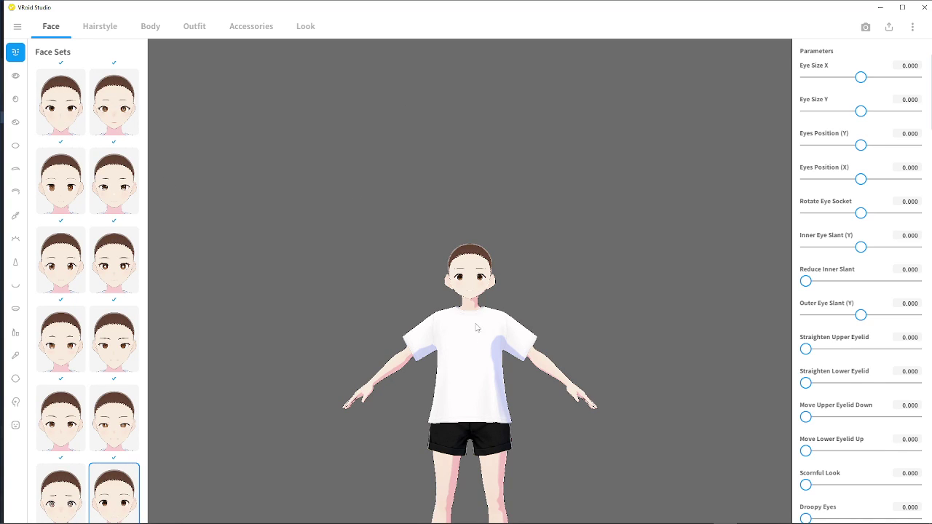
- Preview the Light background color in the settings, restore Dark and close the settings
left_click(913, 28)
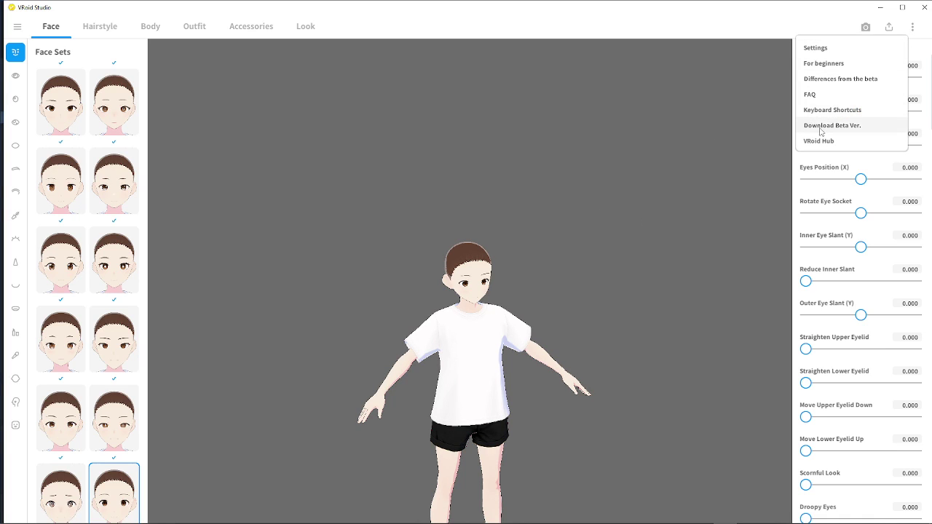
left_click(841, 49)
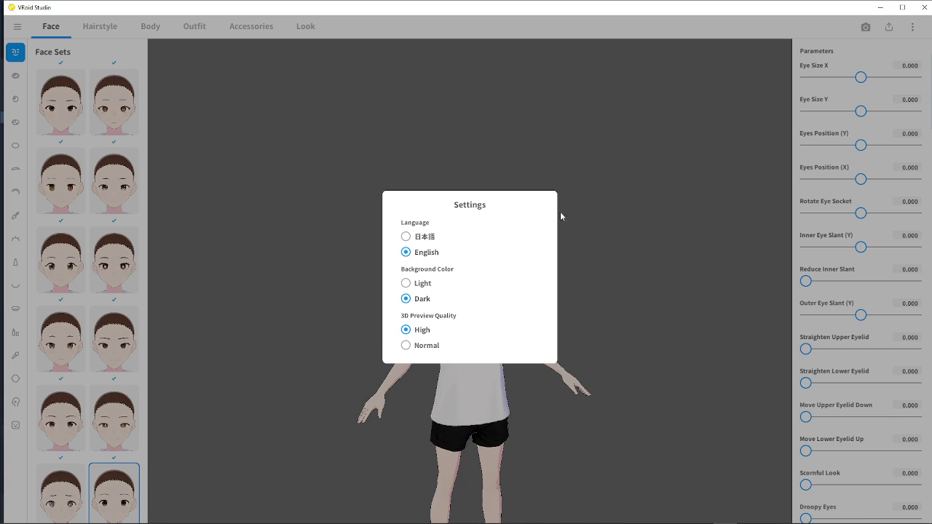
left_click(413, 286)
left_click(413, 298)
left_click(408, 286)
left_click(413, 300)
left_click(641, 226)
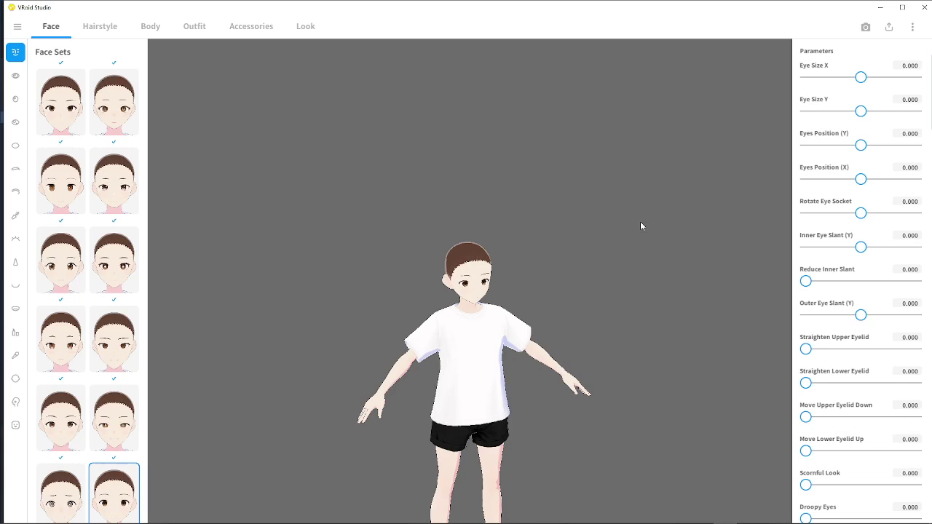
- Inspect the base model from several angles and look through the Hairstyle, Body, Outfit, Accessories and Look categories before returning to Face
scroll(566, 220, "up", 2)
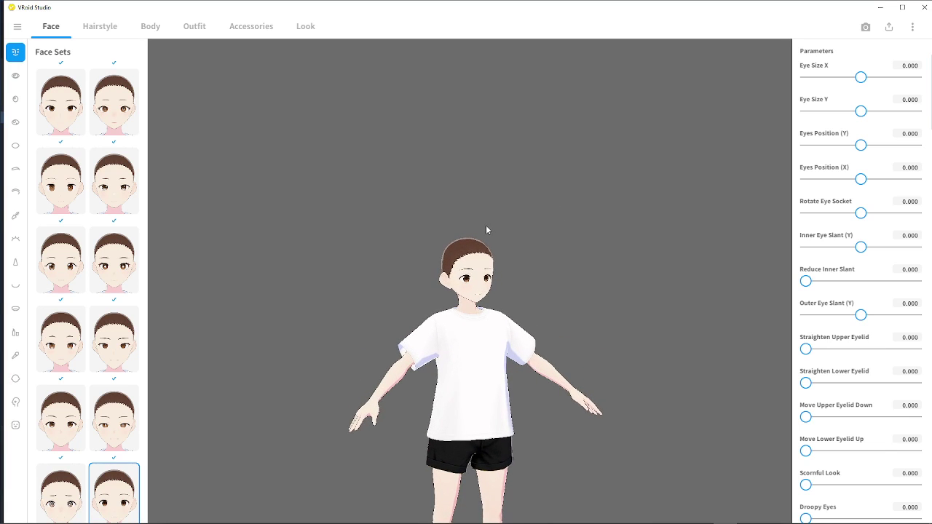
scroll(486, 232, "up", 2)
left_click_drag(459, 279, 463, 218)
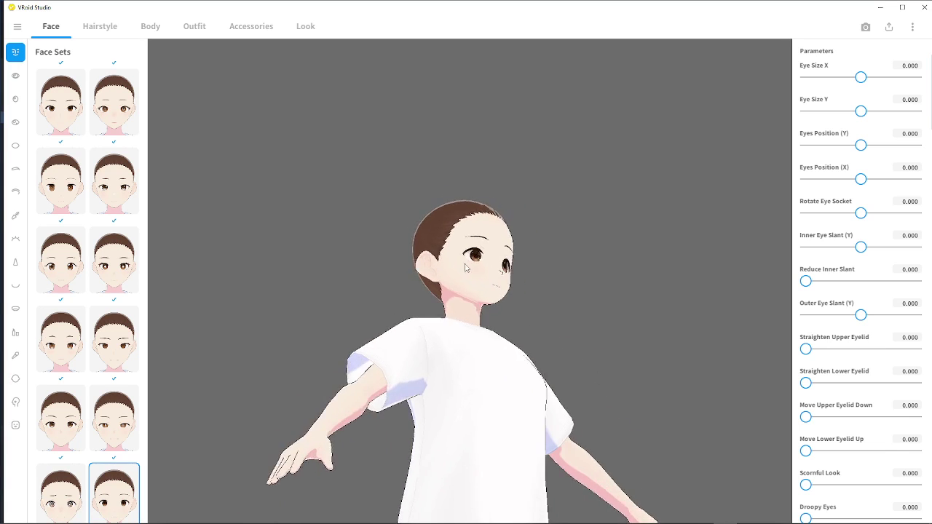
scroll(462, 211, "down", 2)
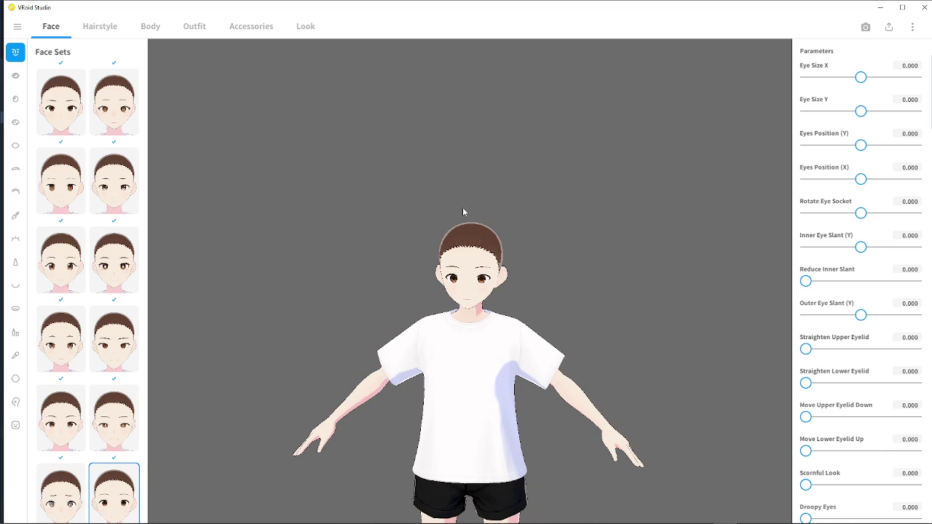
left_click(102, 26)
left_click(150, 26)
left_click(195, 26)
left_click(251, 26)
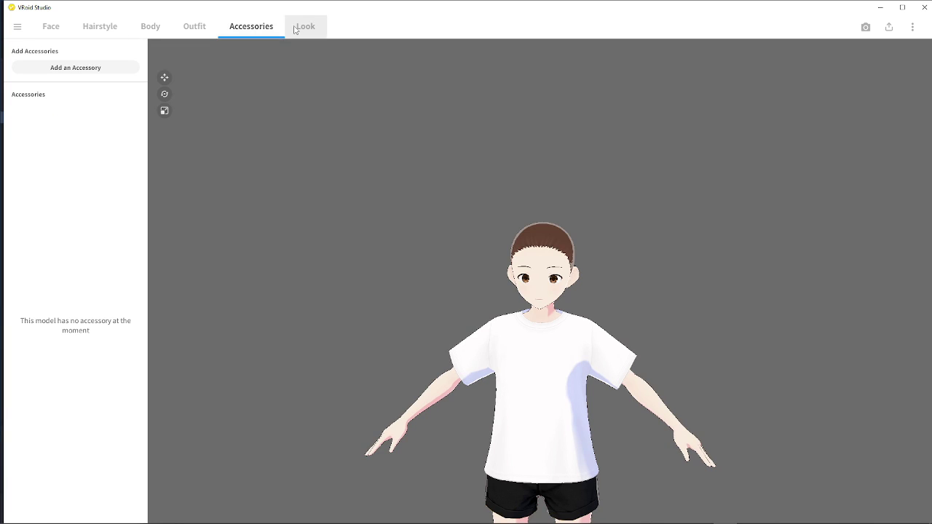
left_click(306, 26)
left_click(194, 26)
left_click(151, 28)
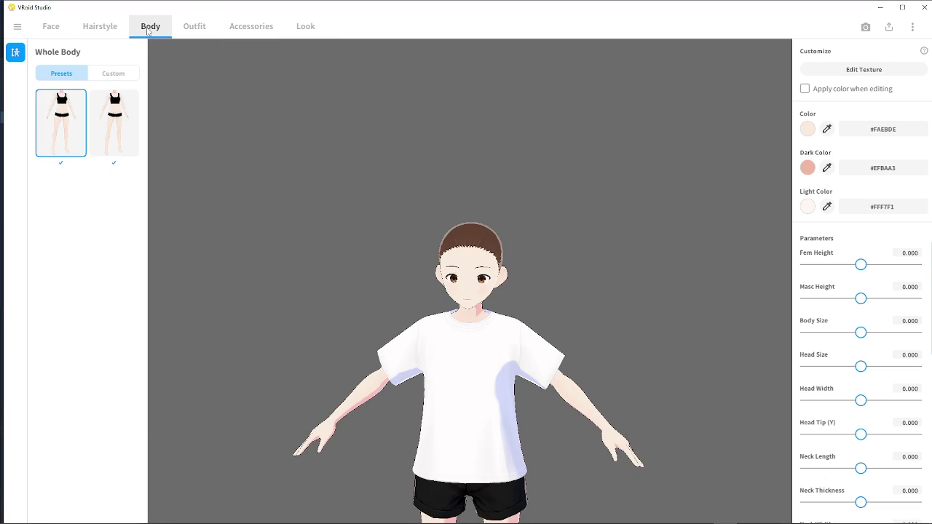
left_click(100, 26)
left_click(54, 29)
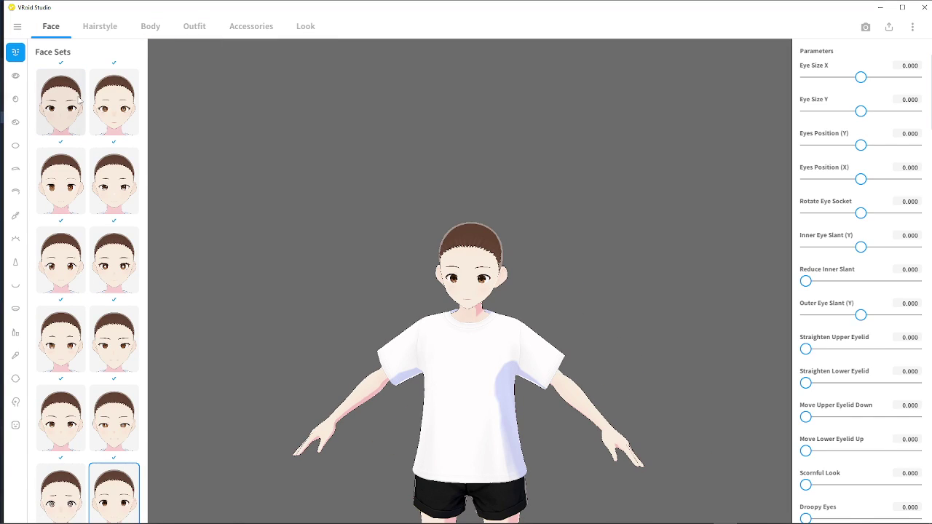
- Try several face sets and apply the one with tall brown eyes and straightened upper eyelids
scroll(104, 218, "down", 1)
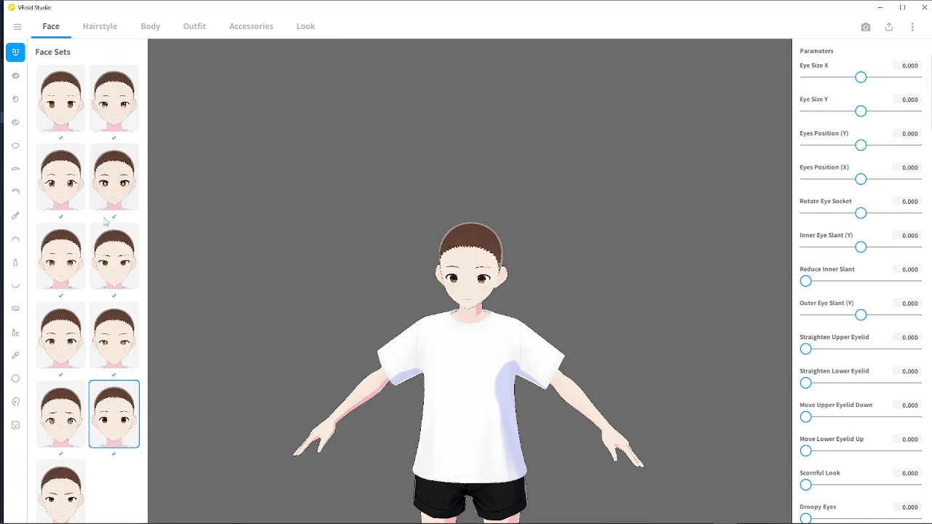
left_click(113, 348)
left_click(80, 230)
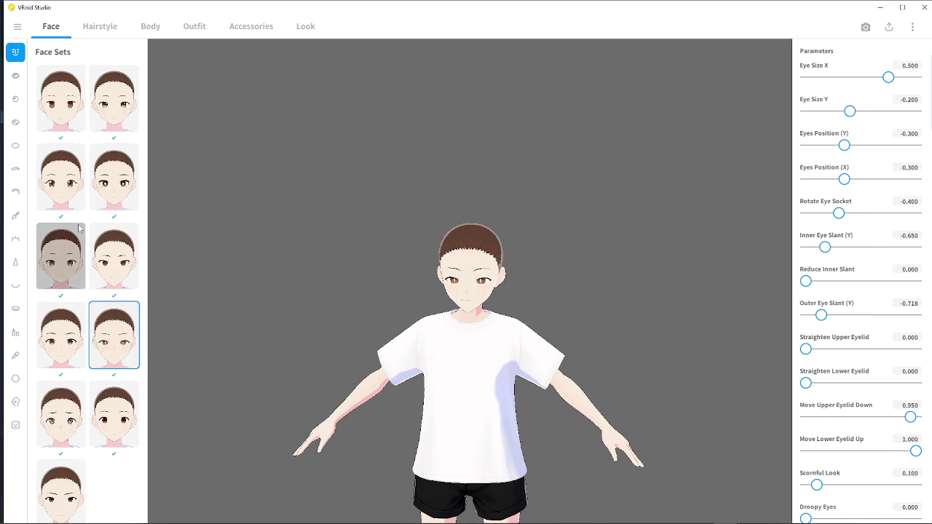
scroll(82, 189, "up", 1)
left_click(78, 167)
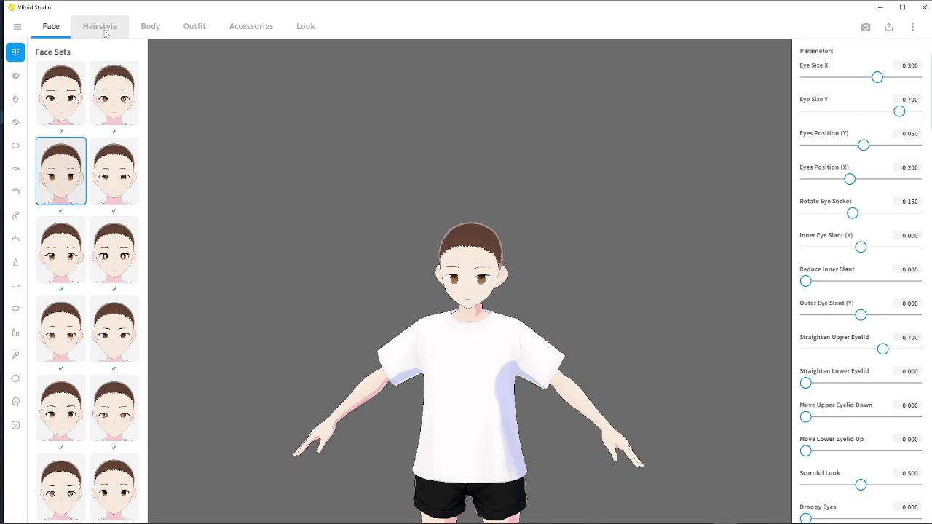
- Try ponytail hairstyle sets, apply the long high ponytail with full bangs and view it up close
left_click(100, 26)
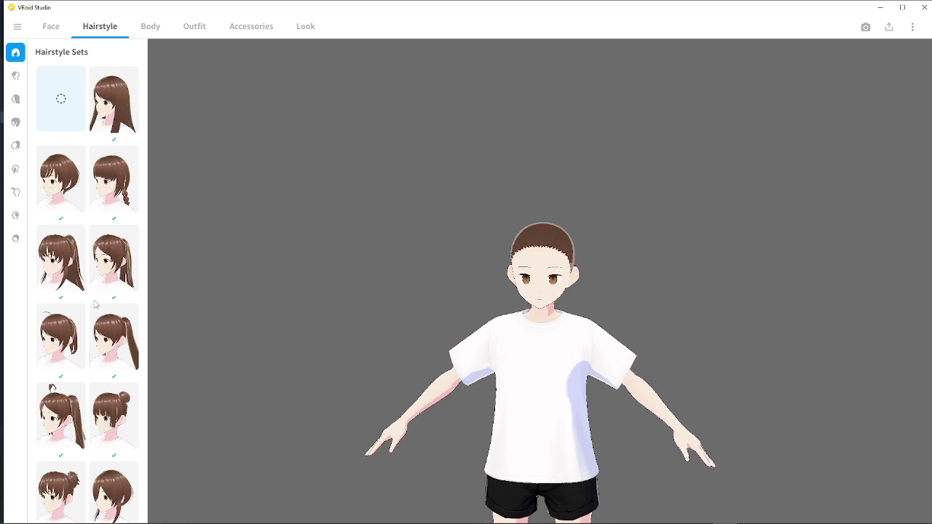
left_click(113, 259)
left_click(60, 259)
left_click_drag(152, 338, 447, 335)
scroll(398, 320, "up", 4)
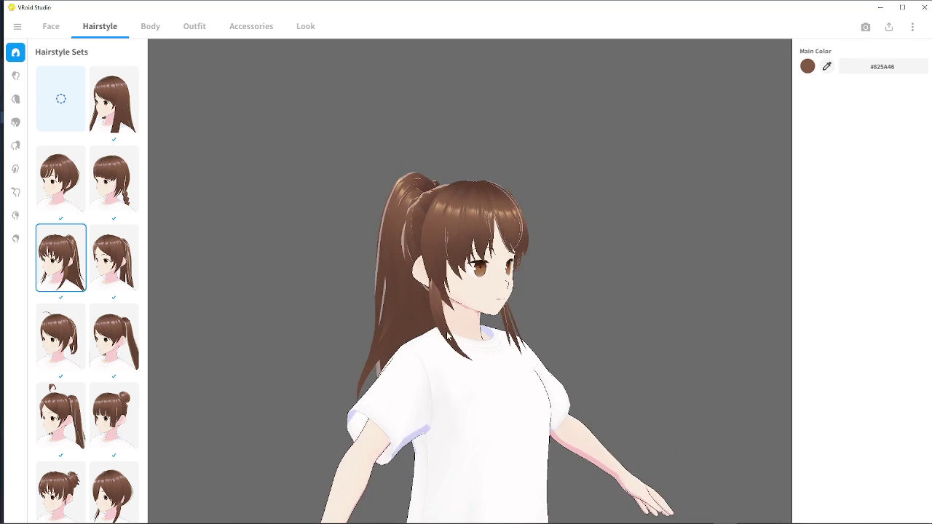
- Switch to the second whole-body preset, apply the existing custom body item and inspect the model from several angles
left_click(151, 27)
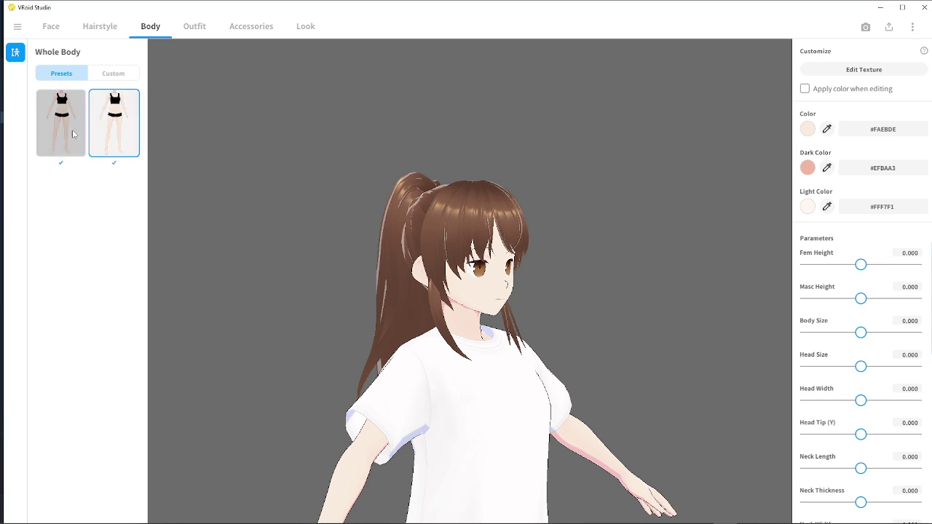
left_click_drag(210, 197, 324, 252)
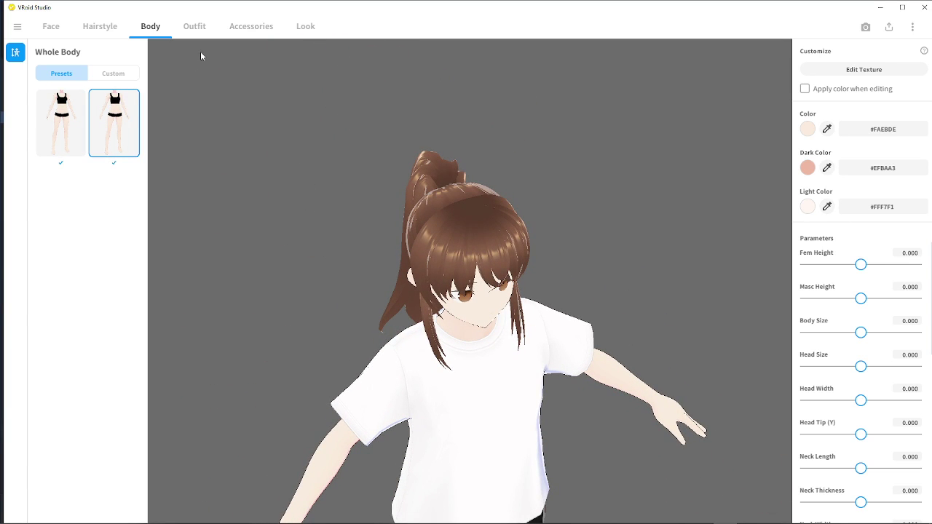
left_click(113, 75)
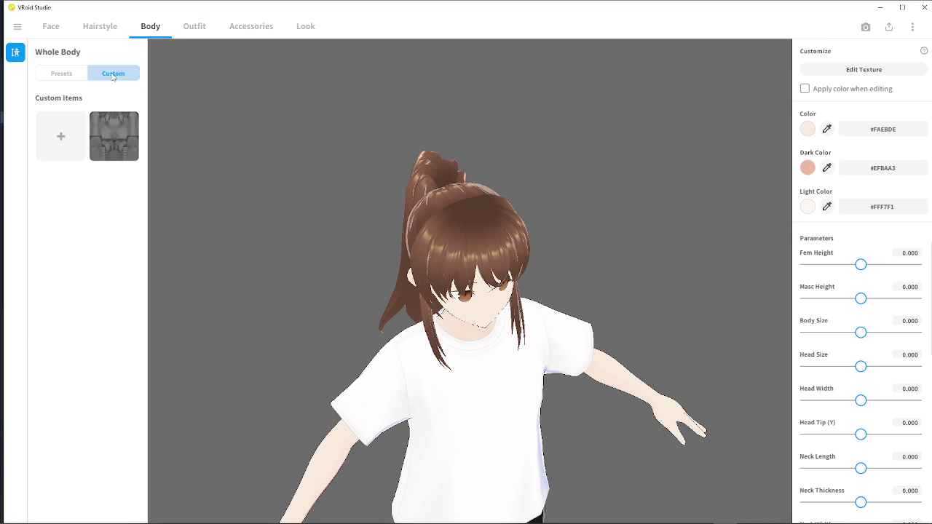
left_click(105, 128)
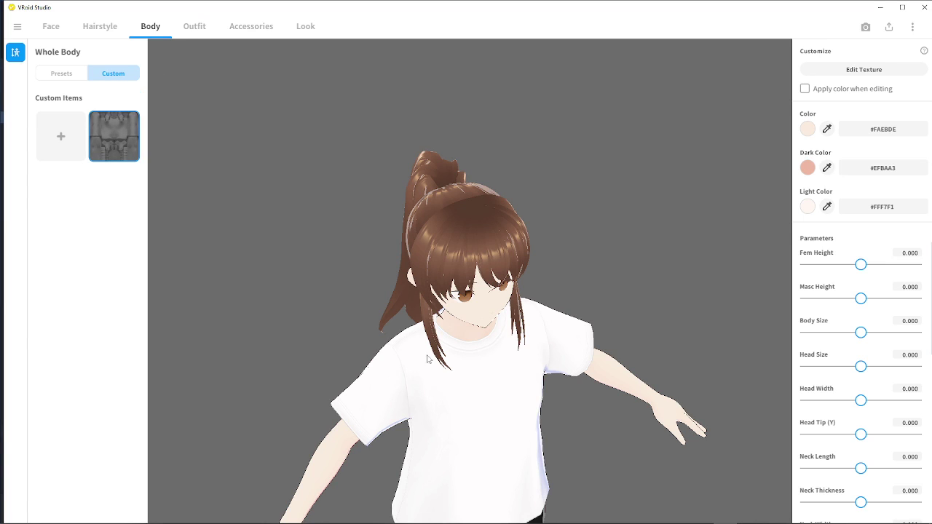
left_click_drag(320, 269, 365, 288)
left_click_drag(396, 319, 393, 337)
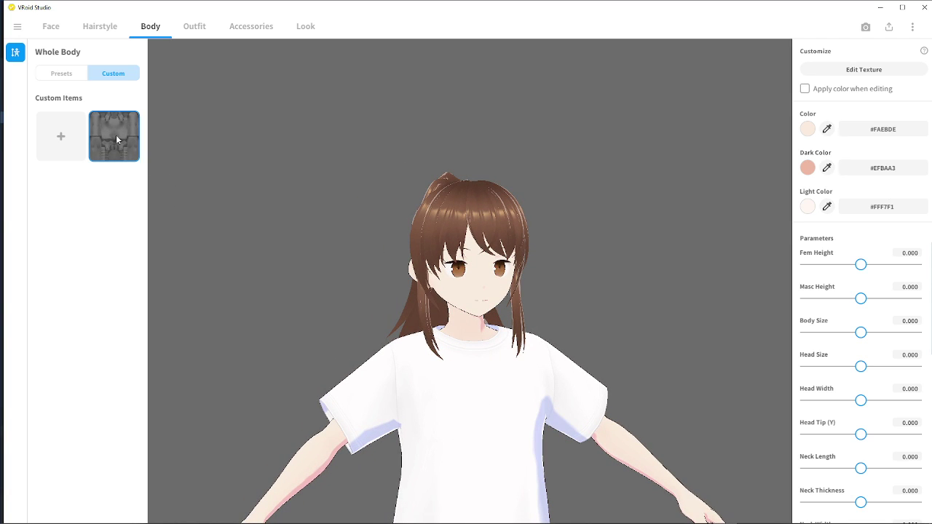
left_click_drag(178, 209, 197, 167)
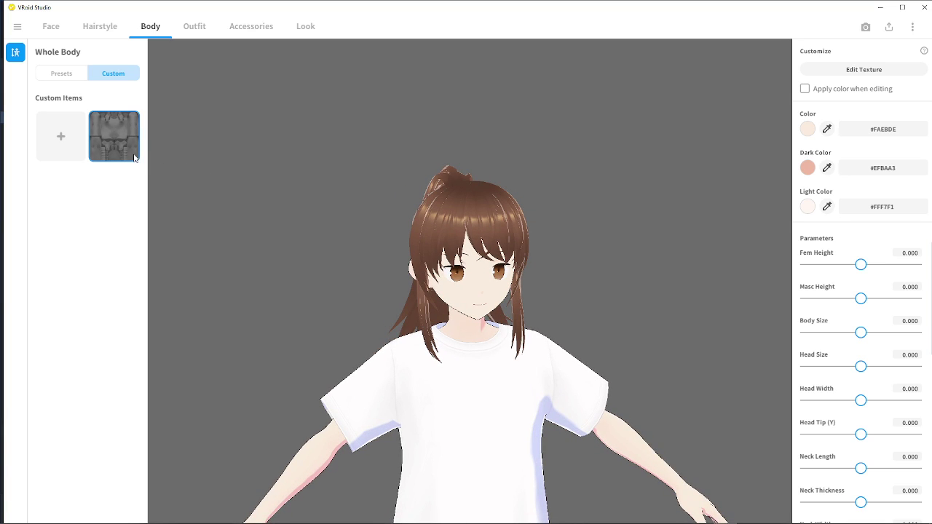
- Try several whole outfit sets, including the green hoodie, dark shirt and white knit sweater, and settle on the red tracksuit
left_click(191, 30)
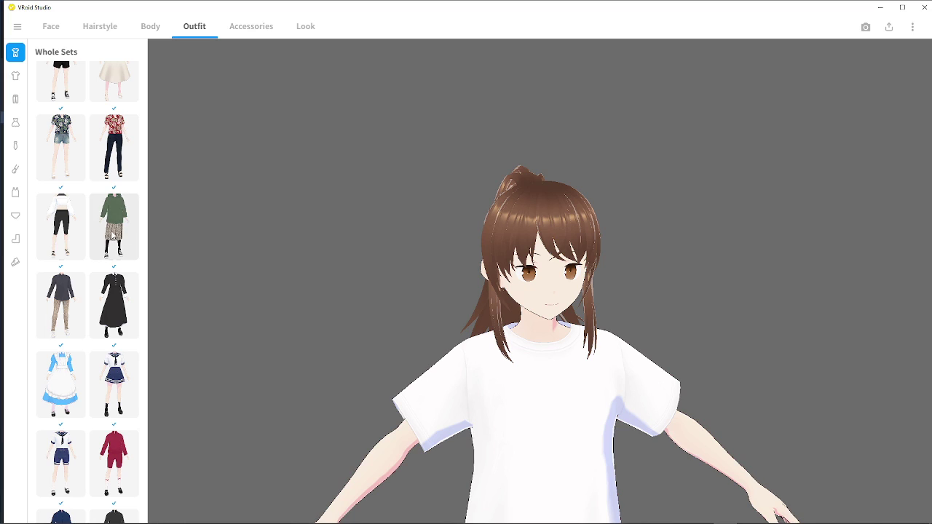
left_click(67, 308)
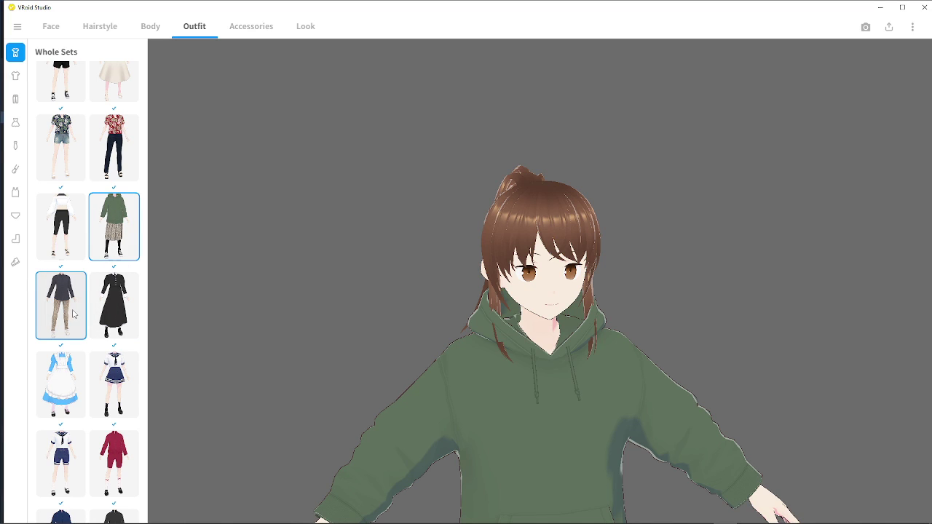
scroll(62, 229, "down", 3)
left_click(114, 343)
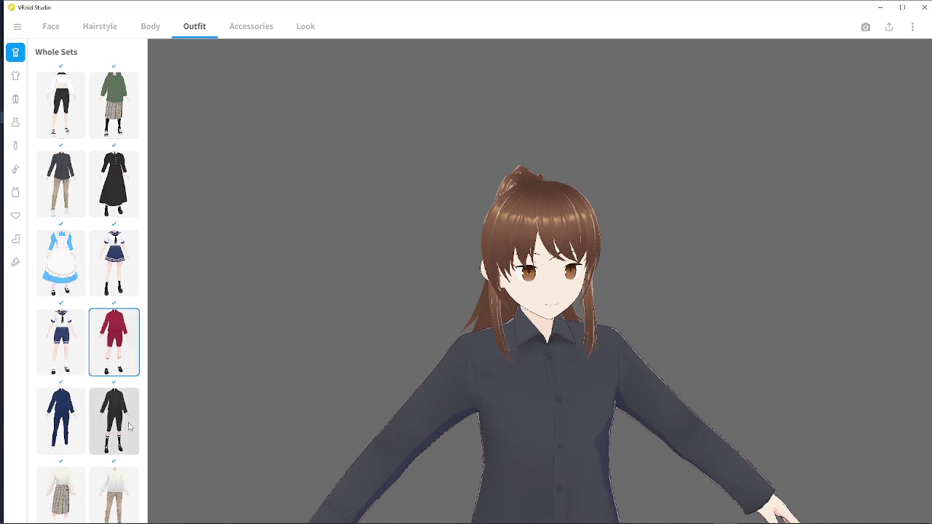
left_click(71, 447)
scroll(71, 438, "down", 2)
left_click(120, 382)
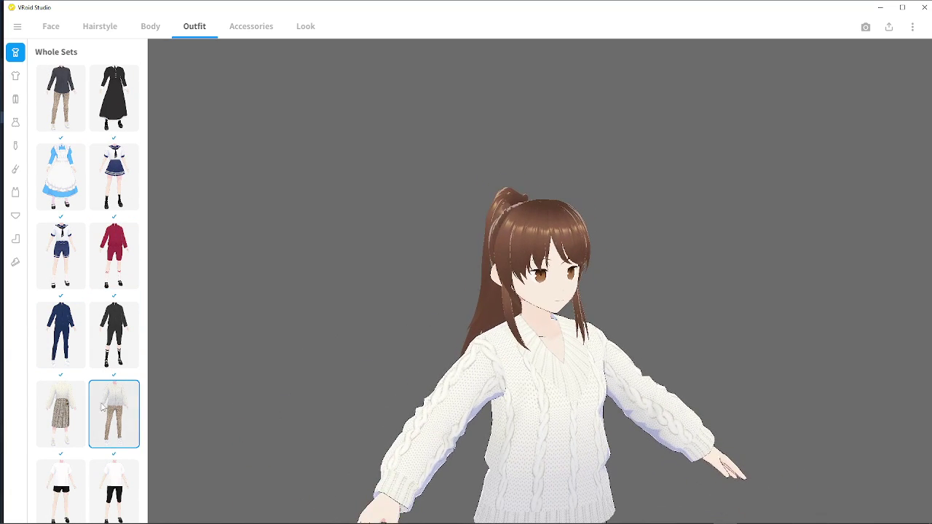
left_click(70, 177)
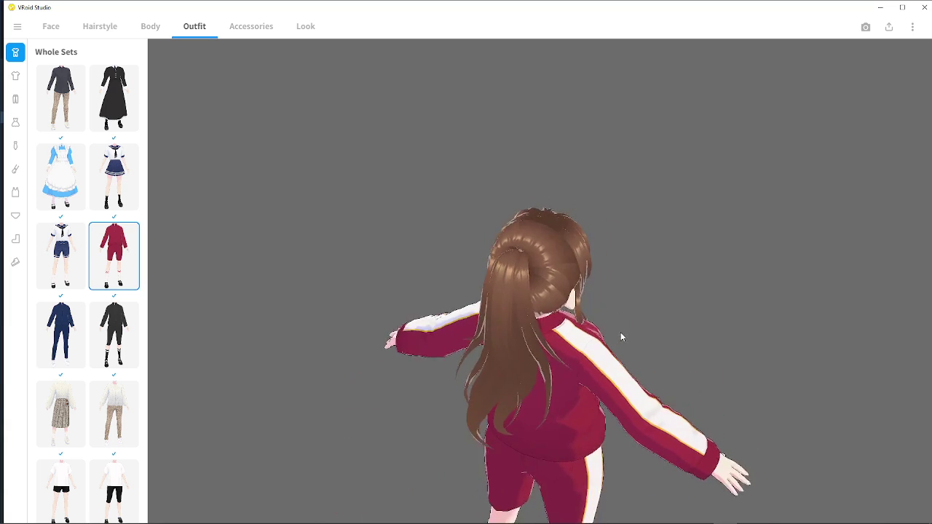
- Restore the maximized VRoid Studio window and move it aside to uncover the Steam library
left_click_drag(770, 21, 647, 118)
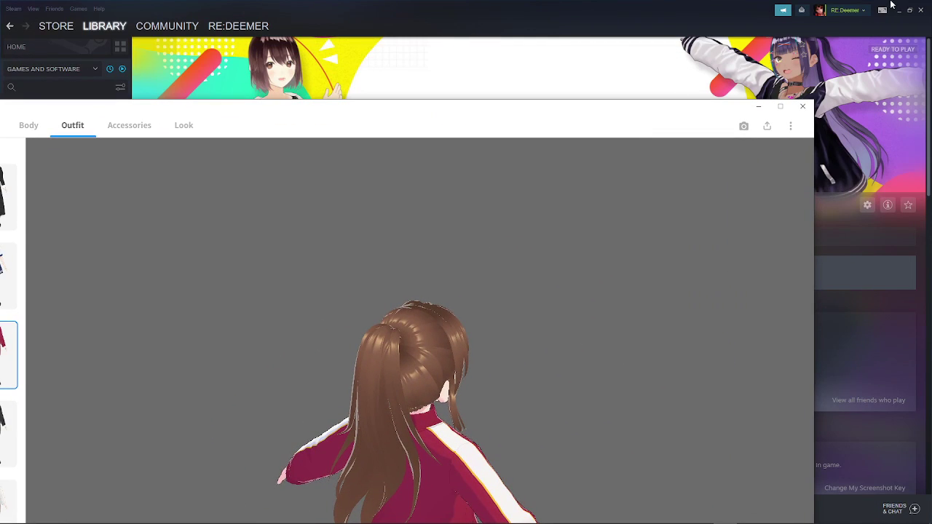
- Minimize Steam, switch to VSeeFace and start it with the "test" avatar
left_click(903, 12)
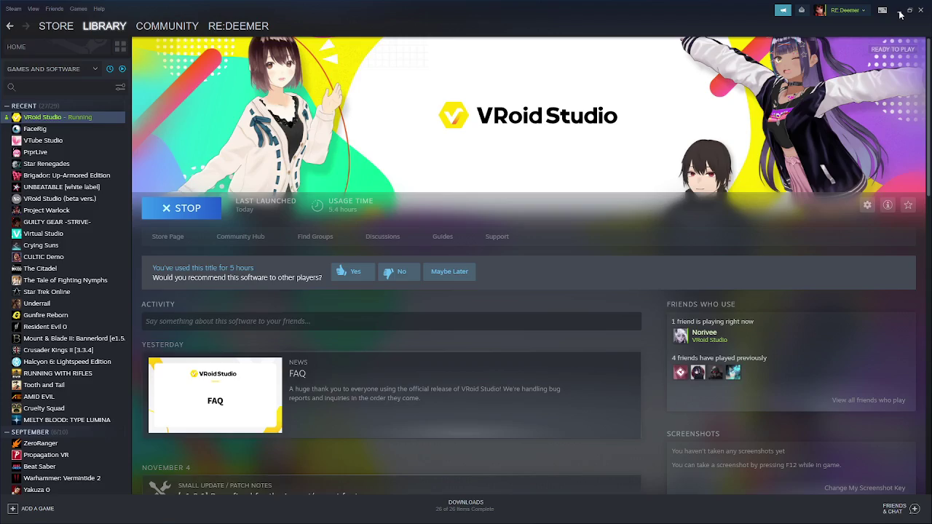
left_click(899, 12)
left_click(606, 516)
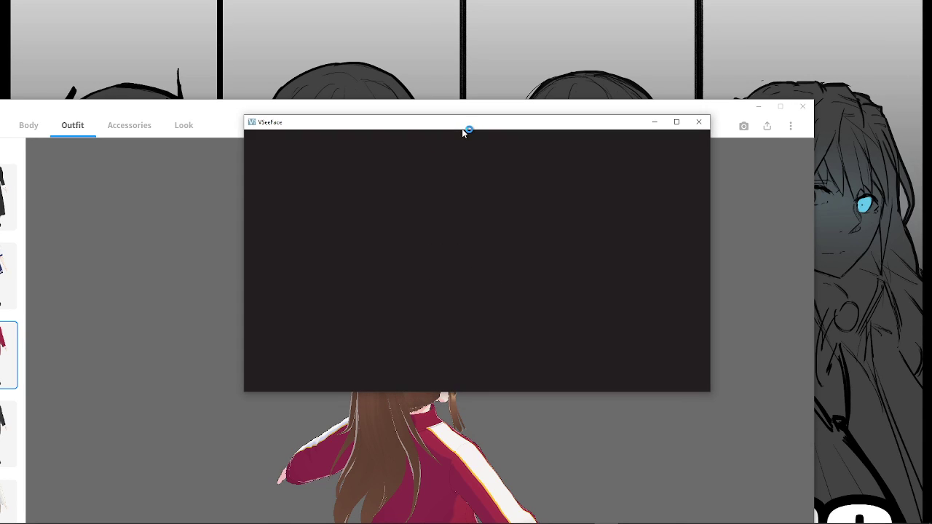
left_click_drag(192, 109, 283, 375)
left_click(504, 276)
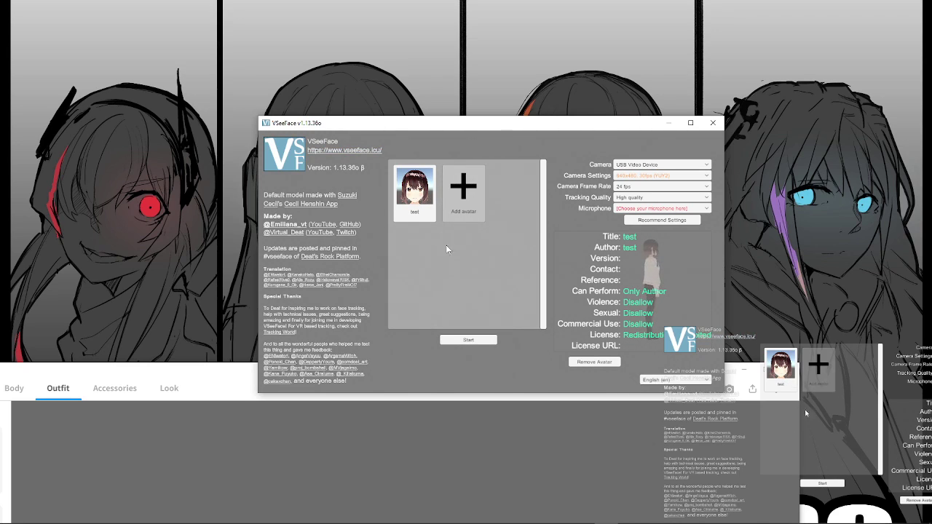
left_click(479, 340)
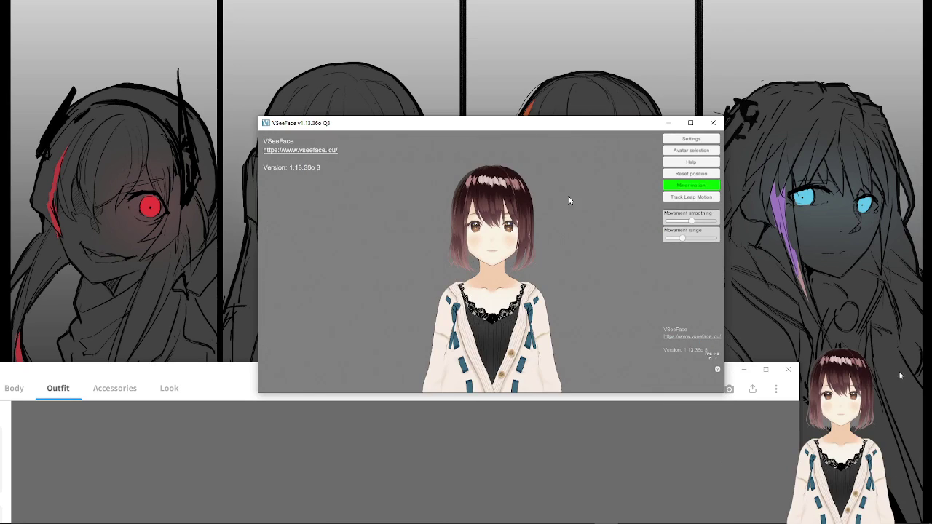
- Look at the available VSeeFace settings categories, and hide the interface to preview the avatar on a transparent background
left_click(691, 138)
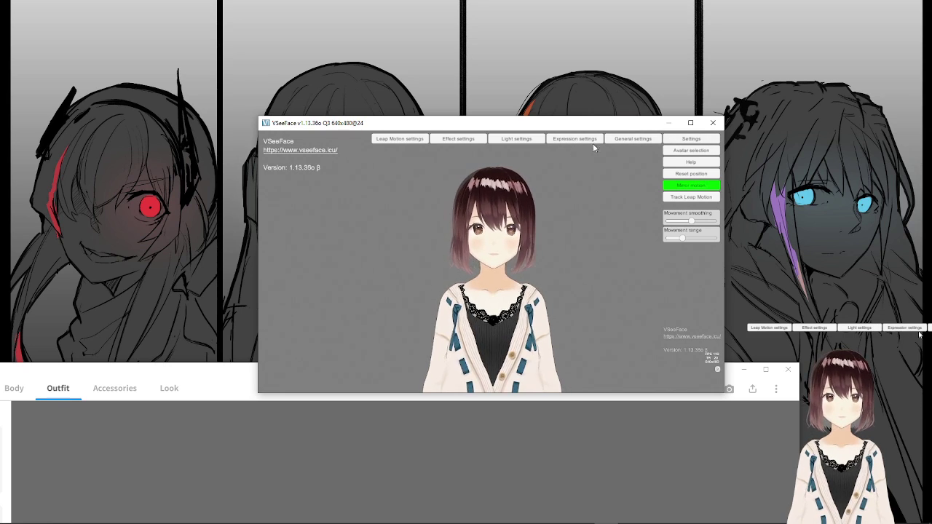
left_click(703, 140)
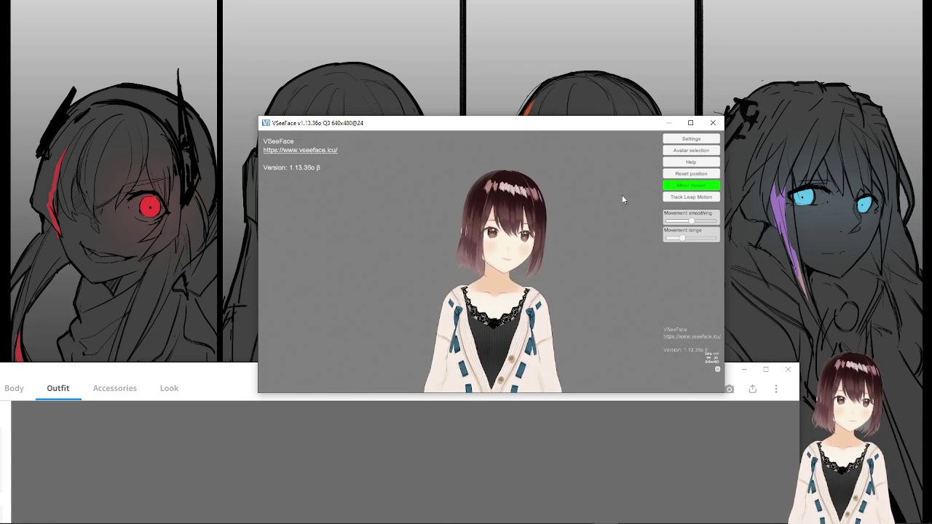
left_click(716, 369)
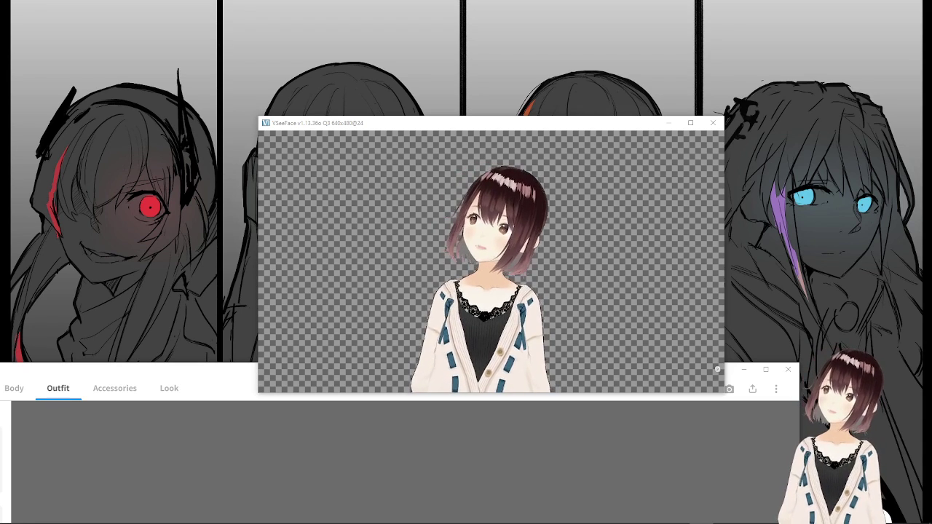
- Restore the interface and turn mirror motion off and back on to compare the avatar's movement
left_click(717, 370)
left_click(691, 188)
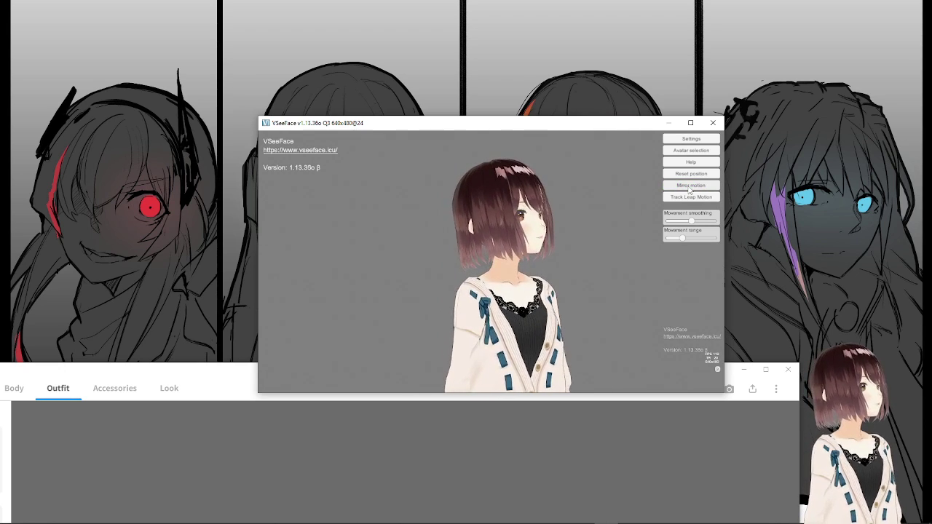
left_click(690, 187)
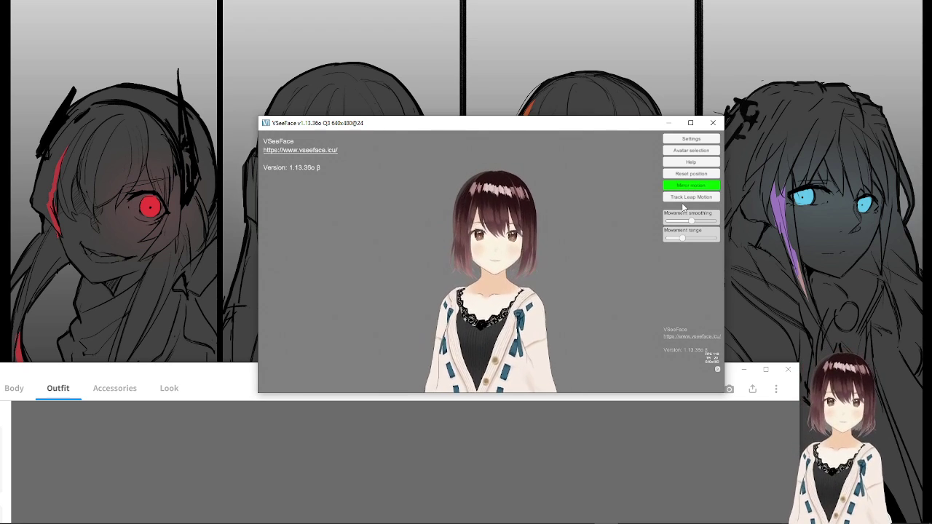
left_click_drag(215, 370, 353, 45)
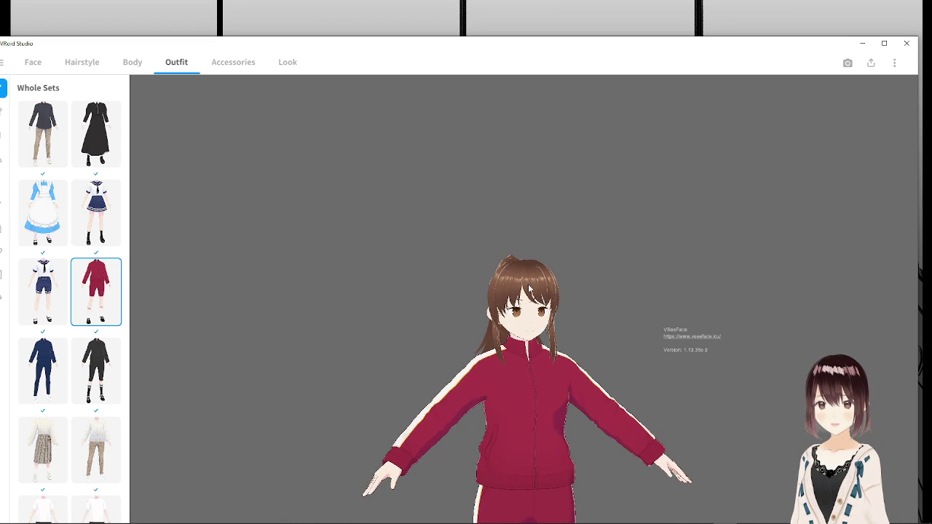
left_click_drag(673, 69, 624, 408)
left_click(593, 287)
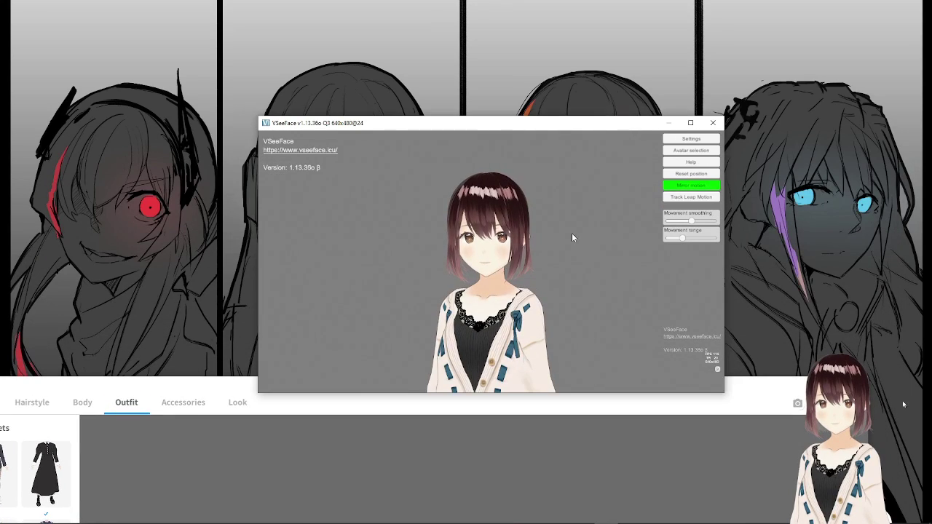
- Bring the VRoid Studio window fully into view and show the model's Accessories page
left_click_drag(750, 383, 790, 50)
left_click(213, 61)
left_click(267, 61)
left_click(213, 61)
left_click_drag(424, 321, 406, 342)
left_click_drag(396, 49, 432, 25)
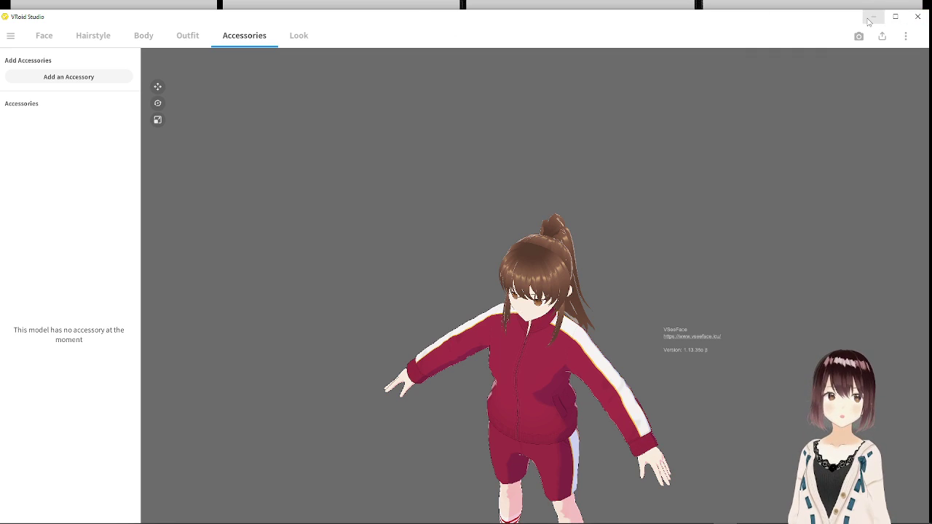
- Examine the model from several angles and look through the Face, Hairstyle, Outfit, Accessories and Look pages
left_click_drag(641, 298, 677, 305)
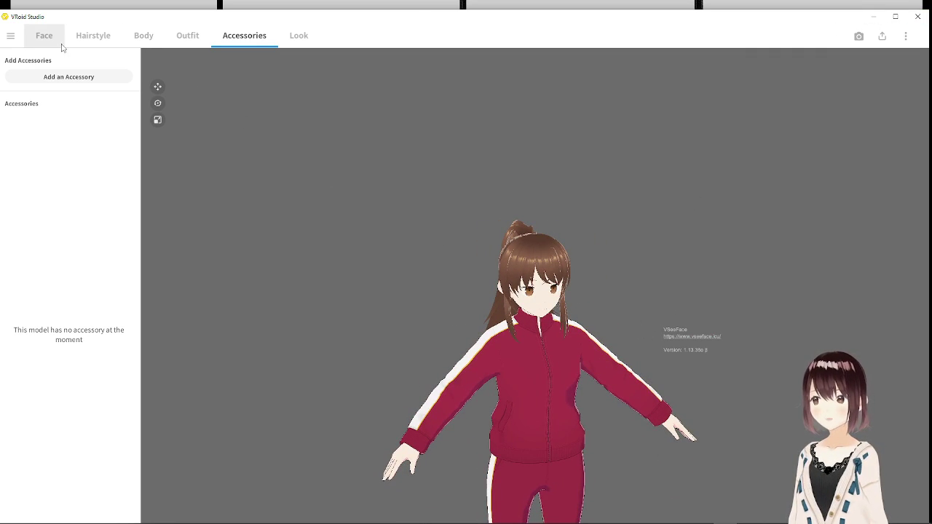
left_click_drag(479, 351, 455, 335)
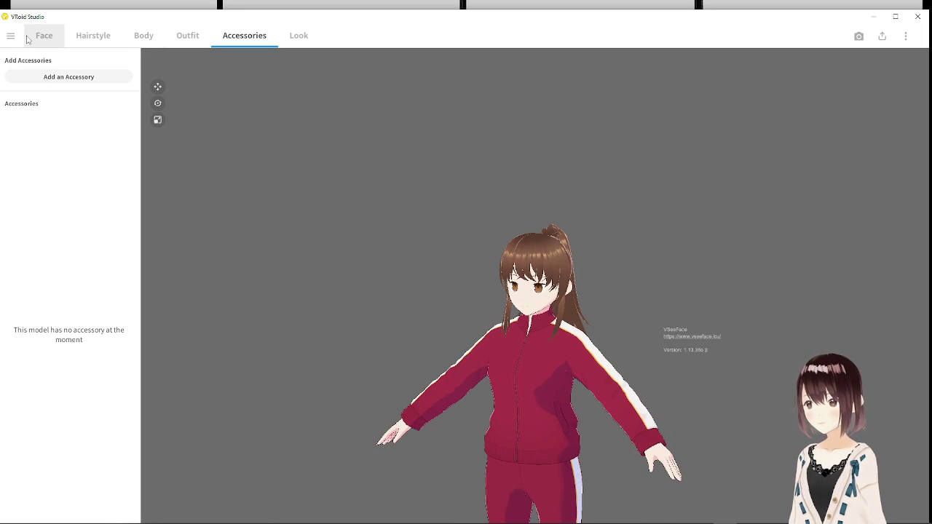
left_click(59, 40)
left_click(94, 36)
left_click(187, 36)
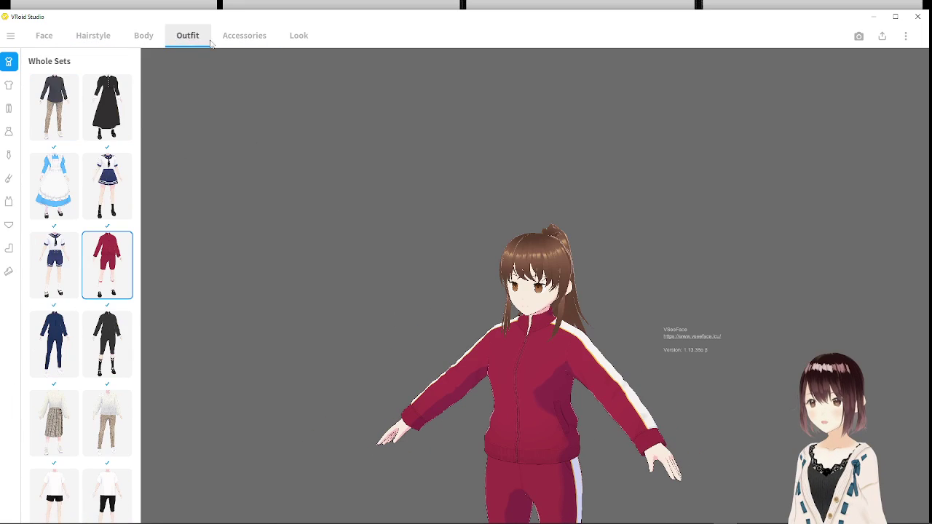
left_click(245, 36)
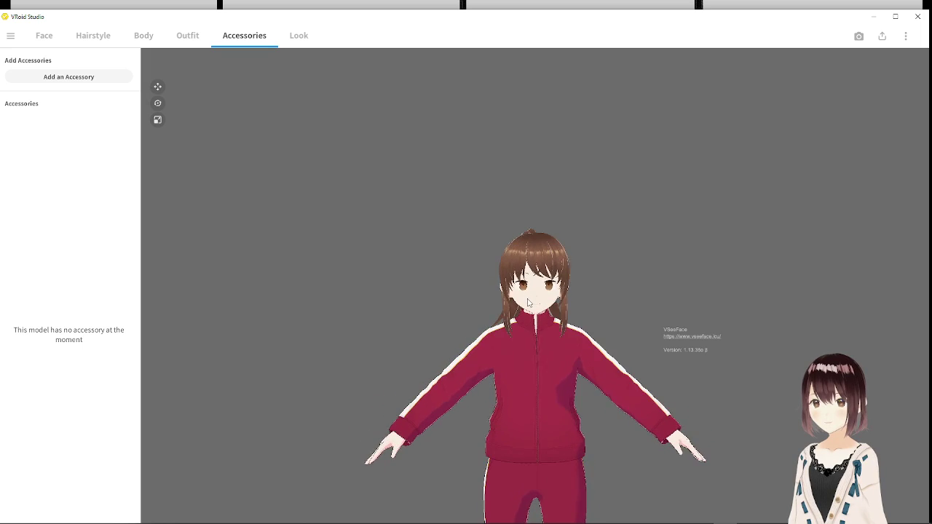
left_click_drag(526, 309, 503, 339)
scroll(456, 305, "down", 5)
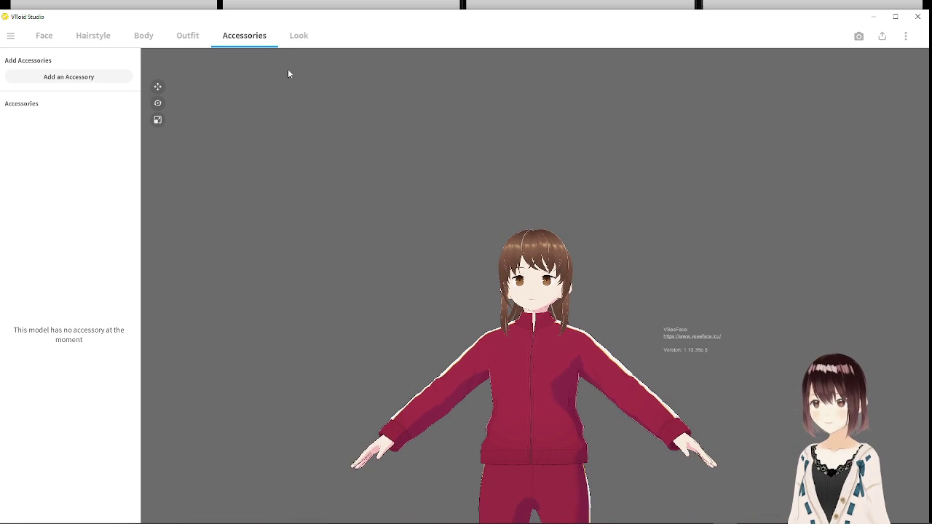
left_click(295, 36)
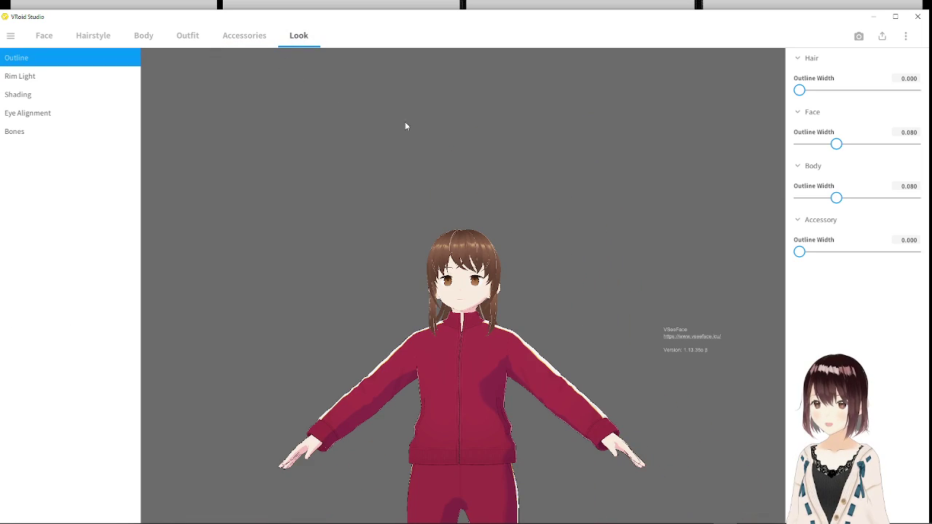
- Close VRoid Studio without saving the edited model
left_click(918, 18)
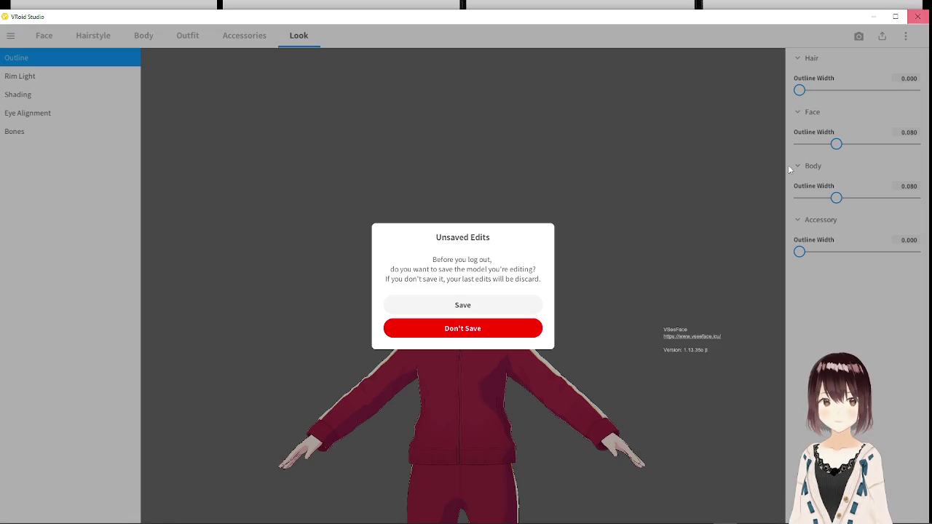
left_click(478, 329)
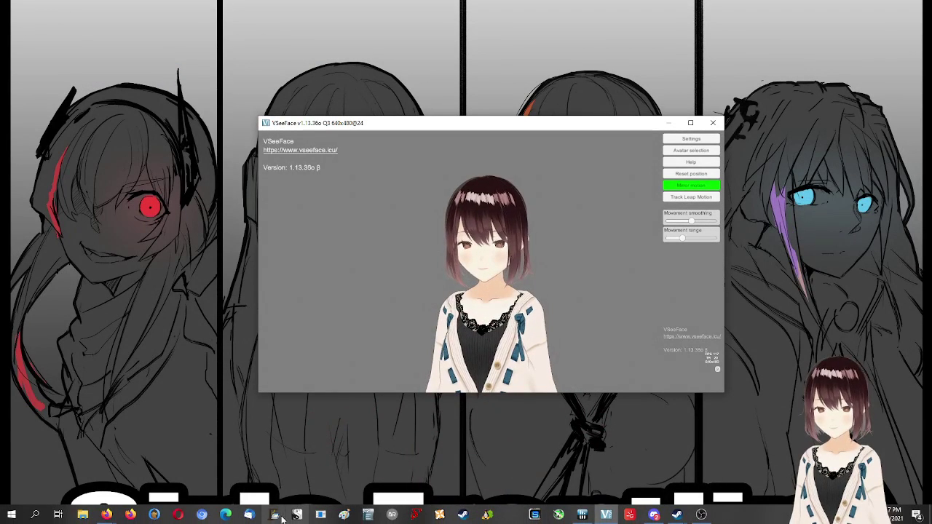
- Switch to VRoidStudio 0.14.0, load the Firstbackup2 model and maximize the window
left_click(392, 514)
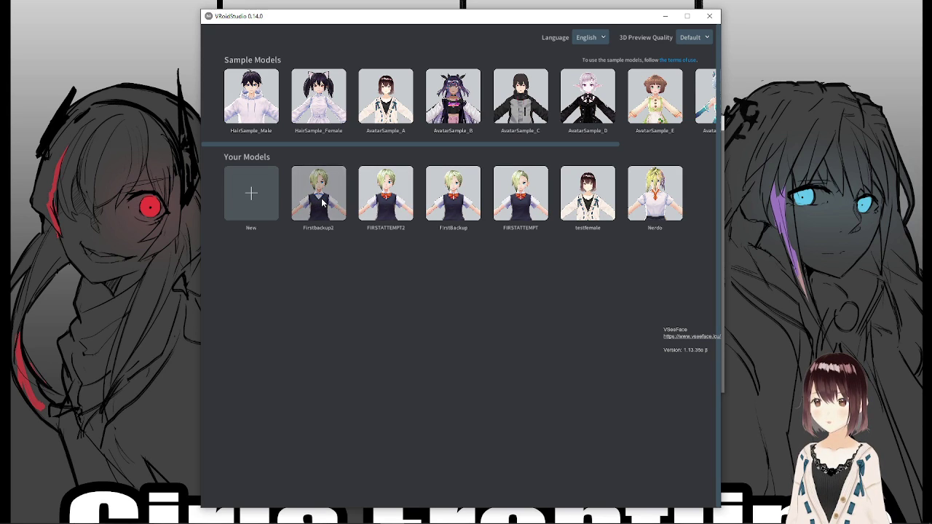
left_click(323, 204)
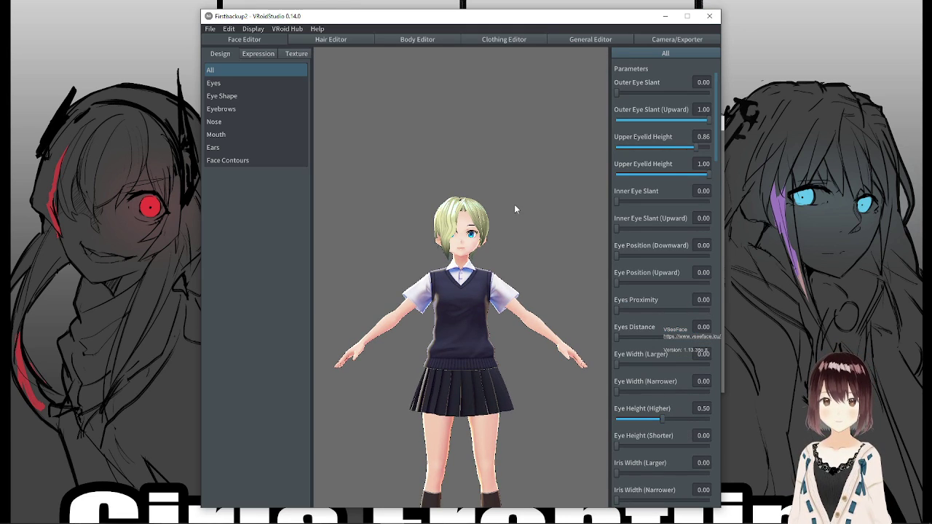
mouse_move(526, 191)
left_mouse_down()
mouse_move(528, 225)
mouse_move(524, 202)
left_mouse_up()
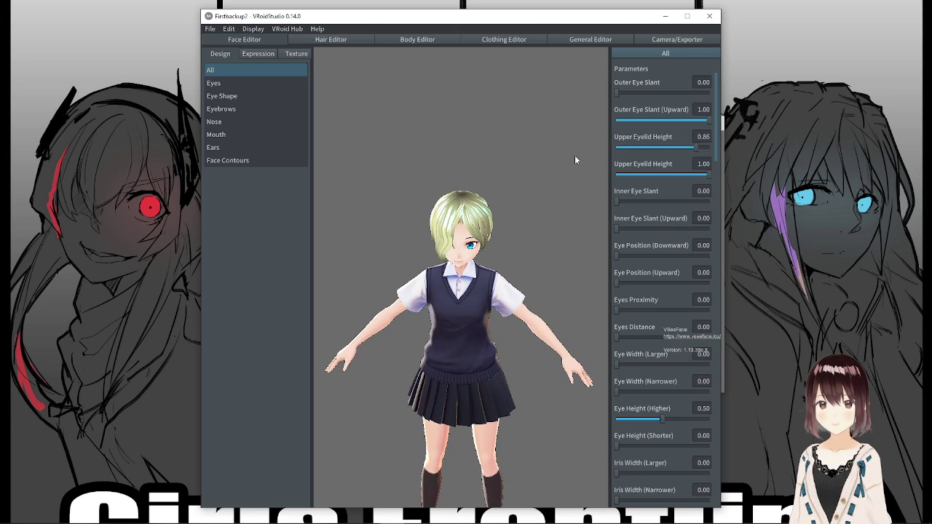
left_click(687, 15)
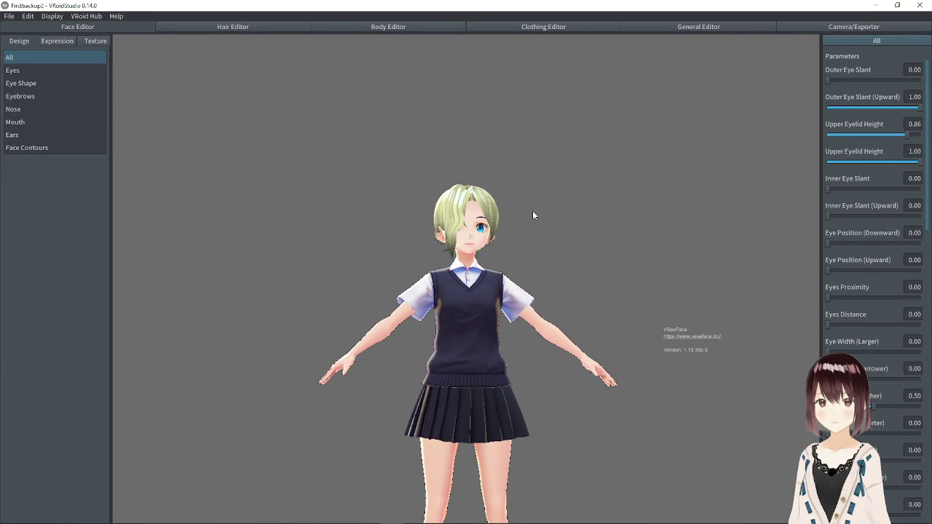
- Examine the model's head and upper body from several angles, and view the Eyes design parameters in the Face Editor
scroll(533, 211, "up", 2)
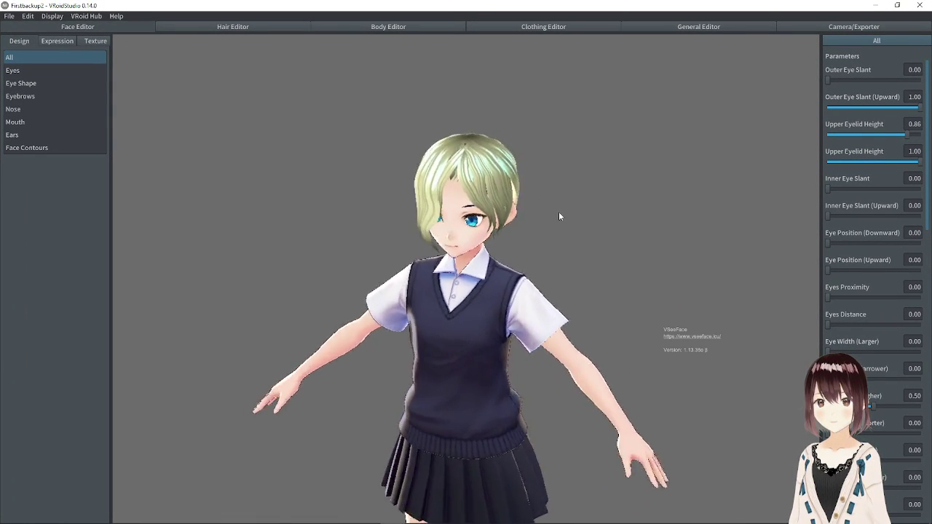
scroll(563, 204, "up", 2)
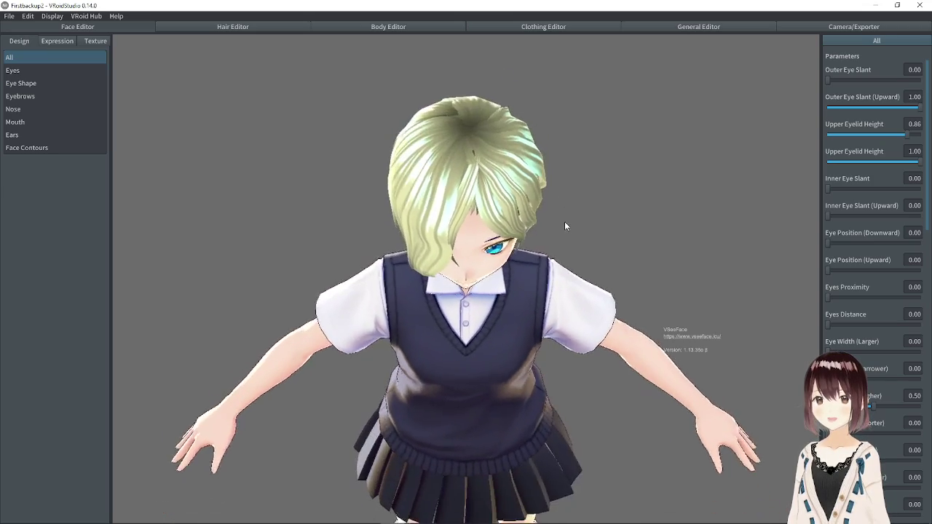
scroll(557, 205, "up", 1)
left_click_drag(572, 209, 581, 251)
left_click_drag(779, 260, 667, 219)
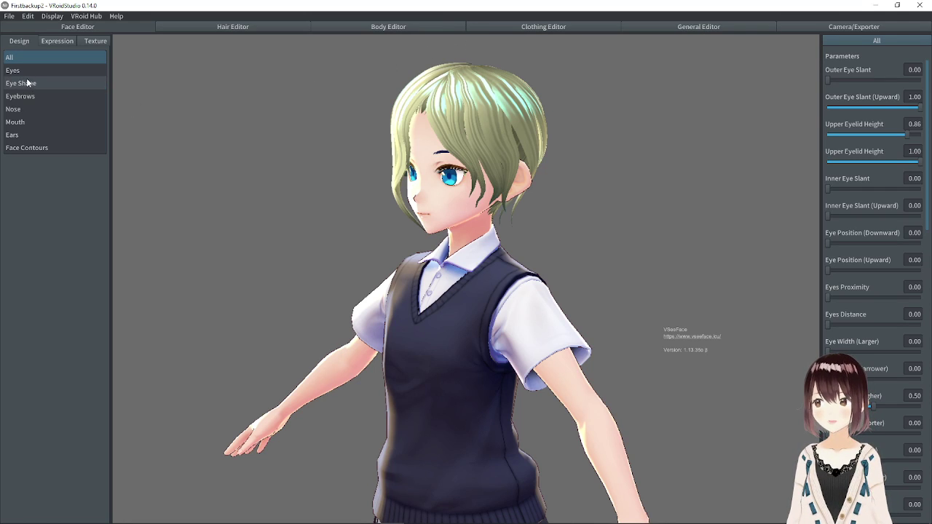
left_click(45, 42)
left_click(31, 42)
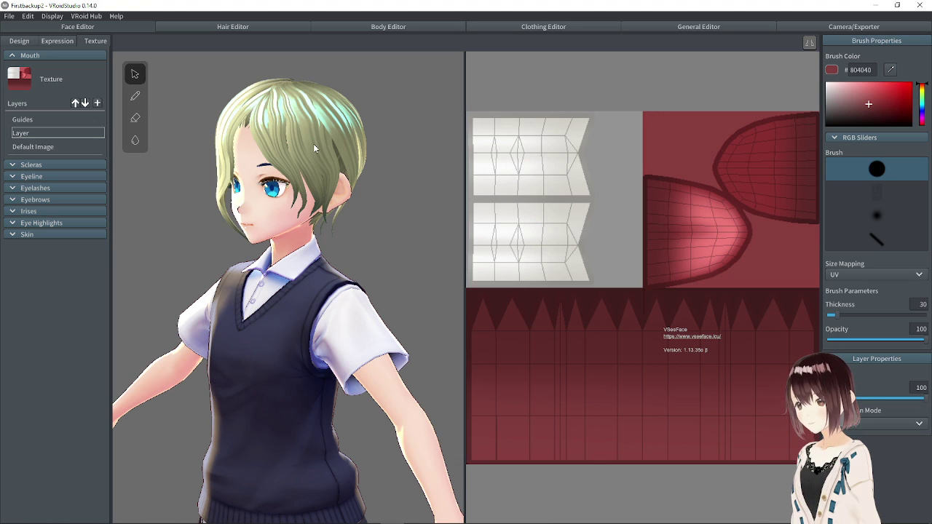
left_click(29, 41)
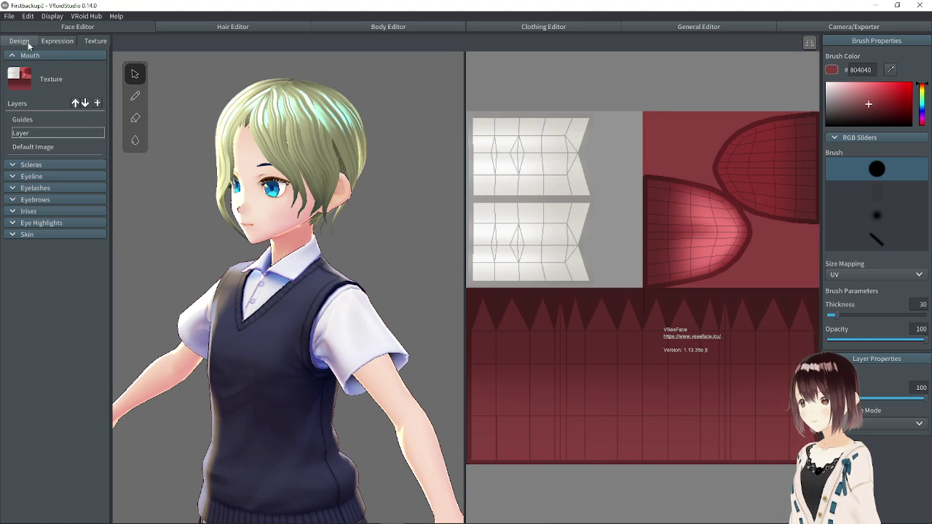
left_click(30, 70)
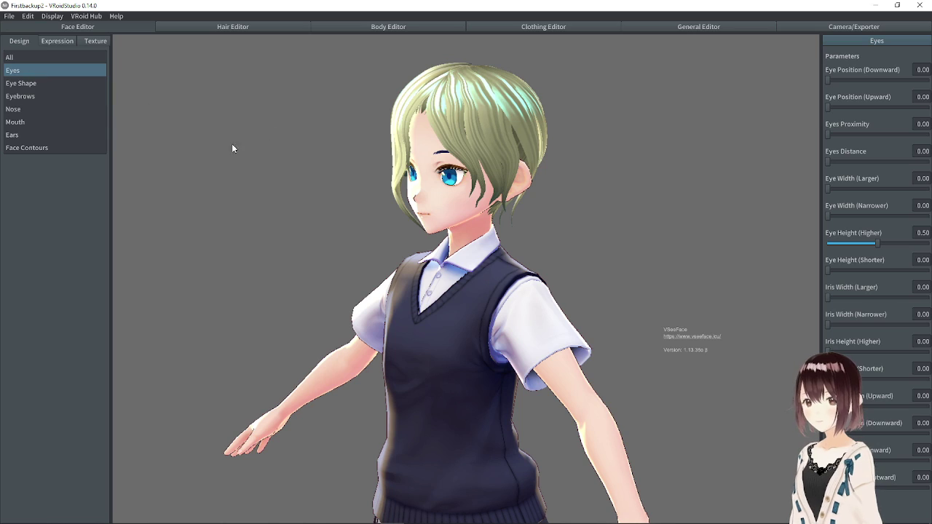
- Review the face texture groups, collapsing Mouth and examining the color and layer options of Eyeline and Eyelashes
left_click(88, 40)
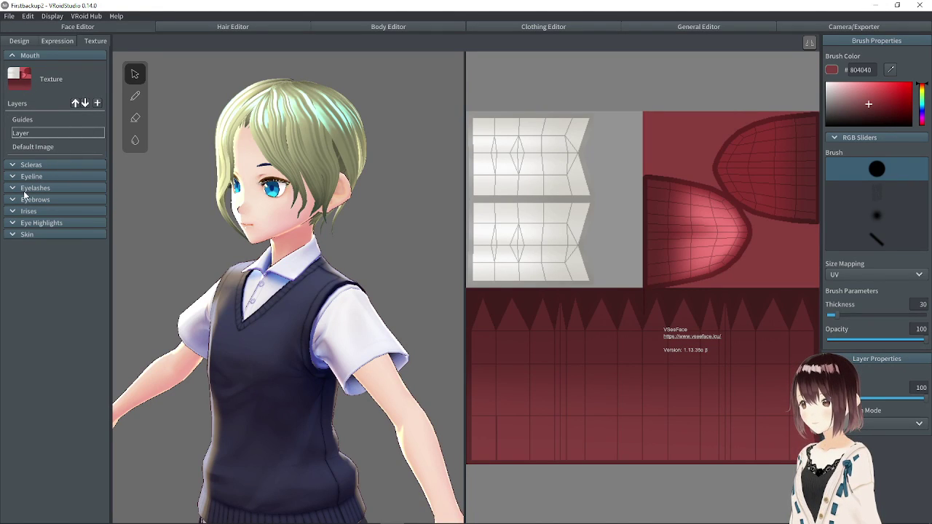
left_click(12, 56)
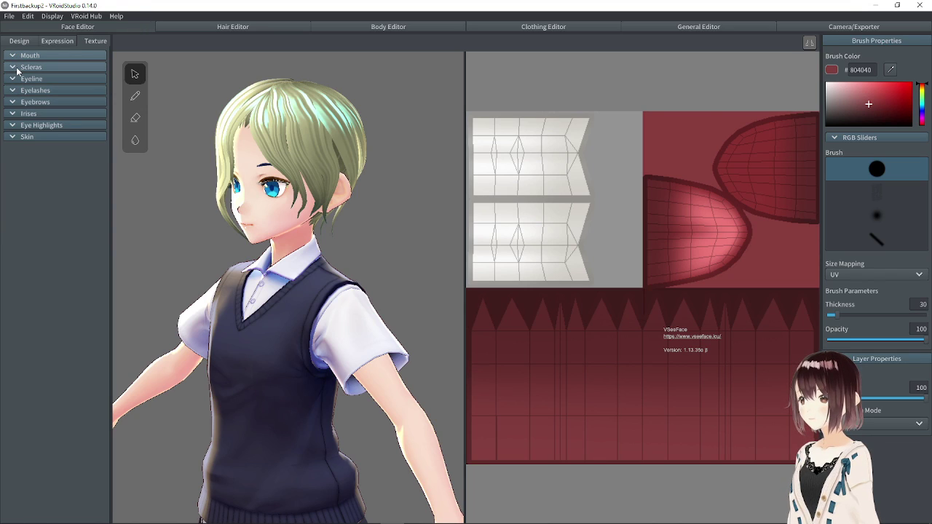
left_click(11, 80)
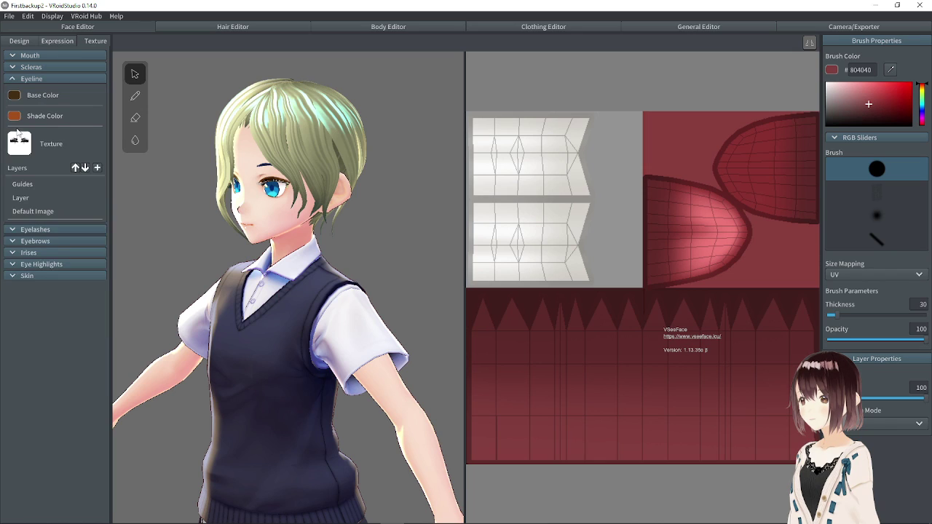
left_click(14, 80)
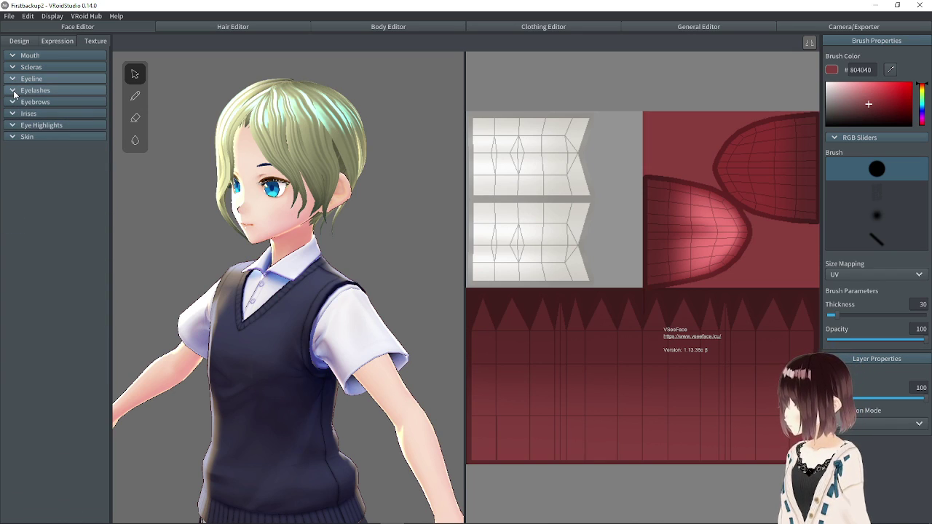
left_click(14, 91)
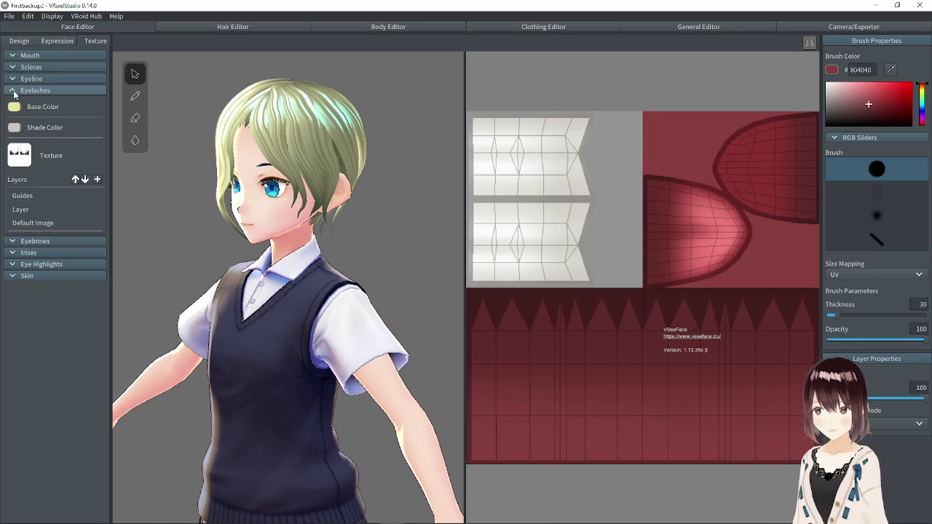
- Collapse the Eyelashes and Mouth texture groups, and view the face's Expression list and Eyes design parameters
left_click(14, 92)
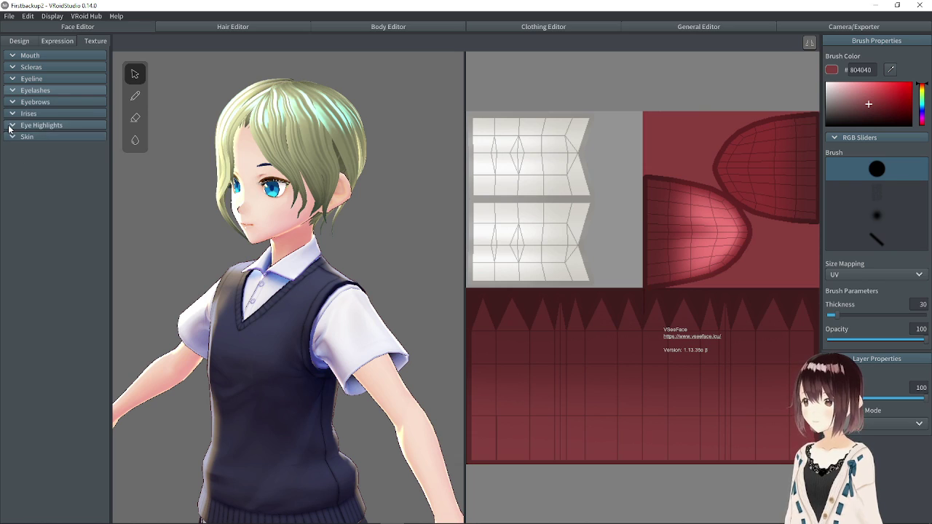
left_click_drag(158, 179, 234, 211)
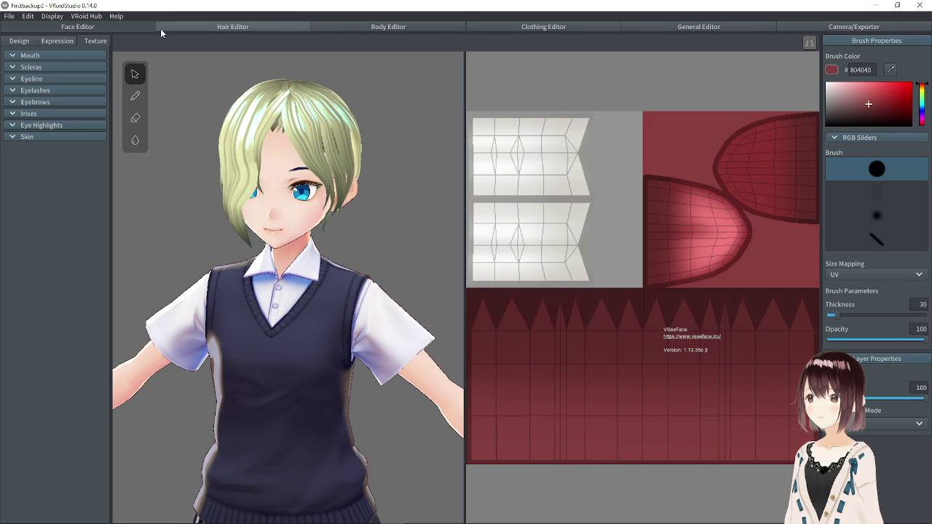
left_click(62, 42)
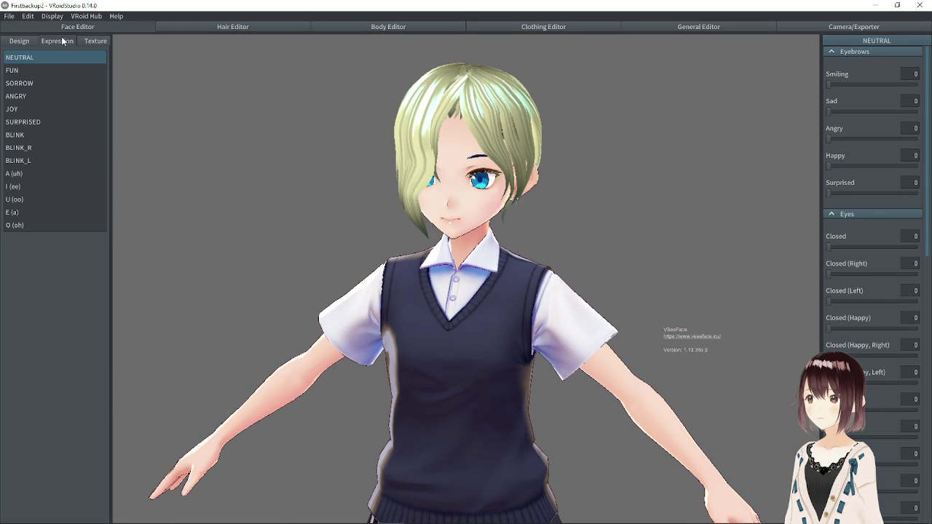
left_click(28, 41)
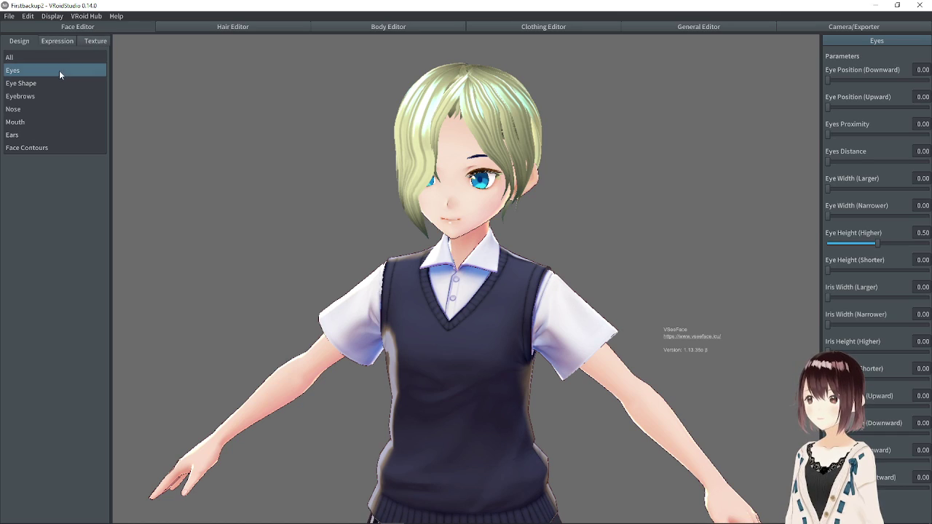
left_click(99, 42)
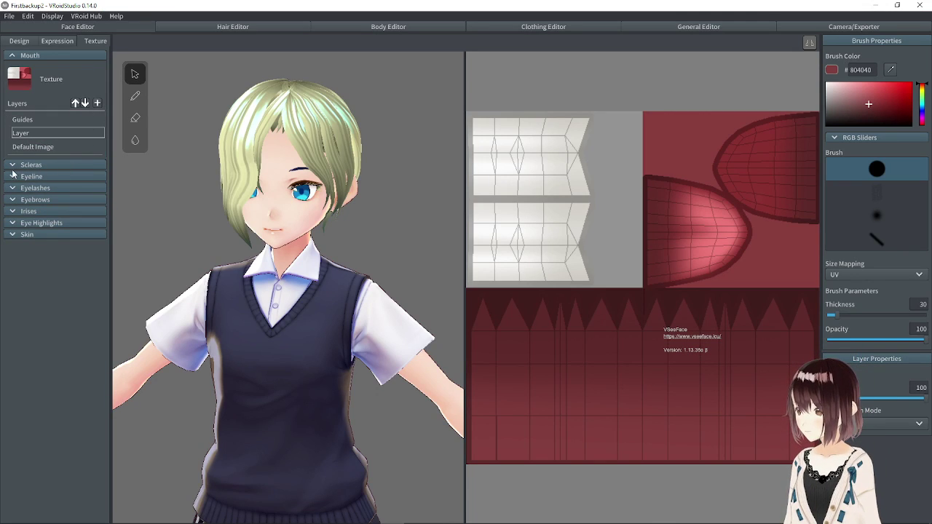
left_click(13, 58)
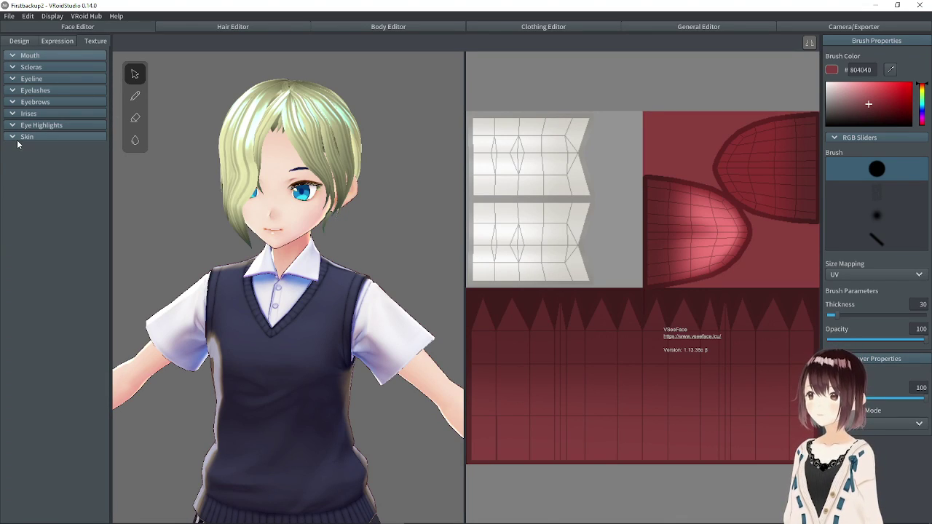
- Expand the Eye Highlights and Irises texture groups, and examine the Irises' Layer and Default Image beside the model's face
left_click(16, 127)
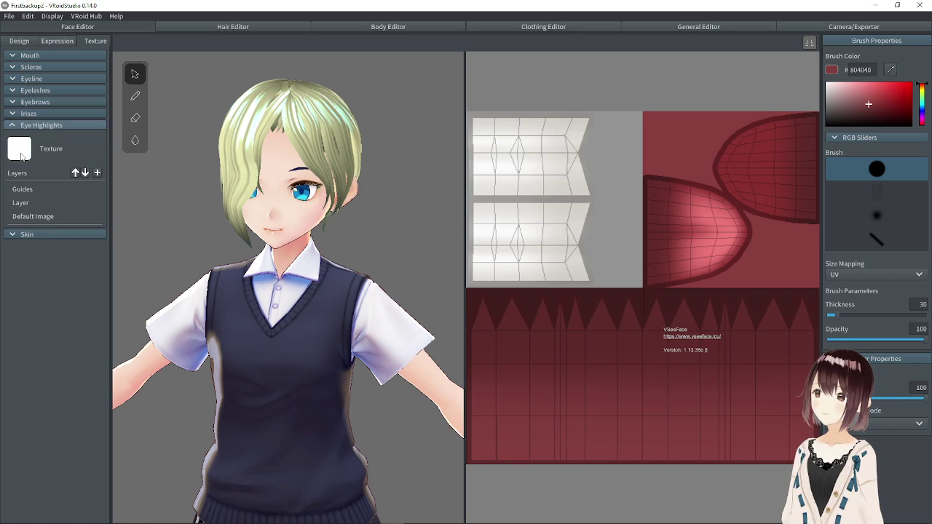
left_click(19, 116)
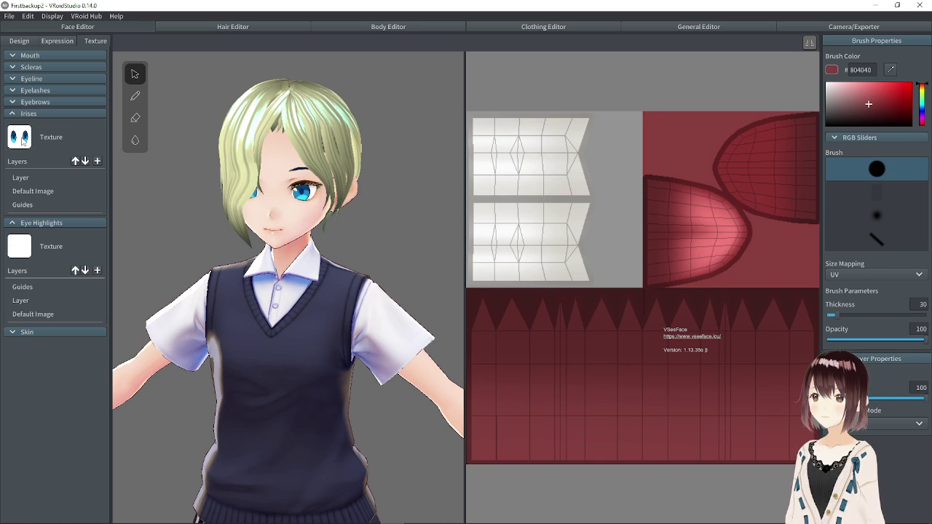
left_click(27, 180)
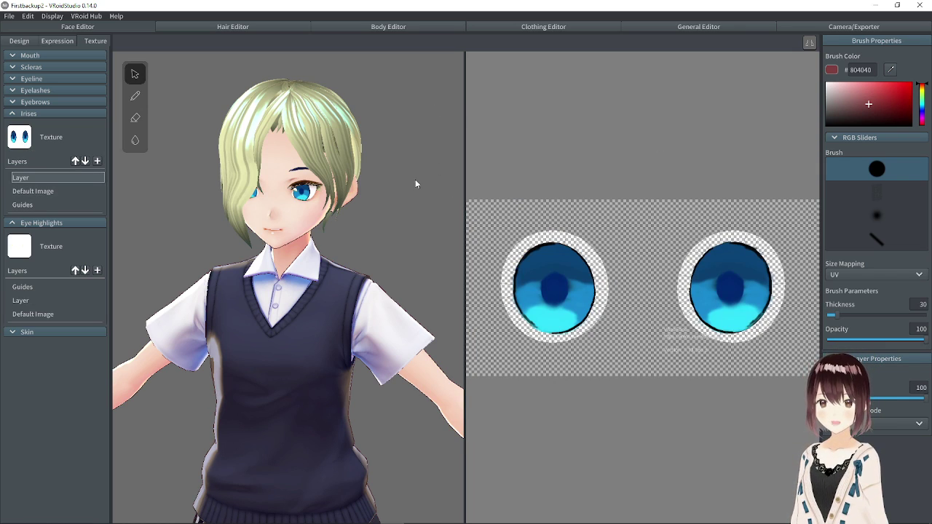
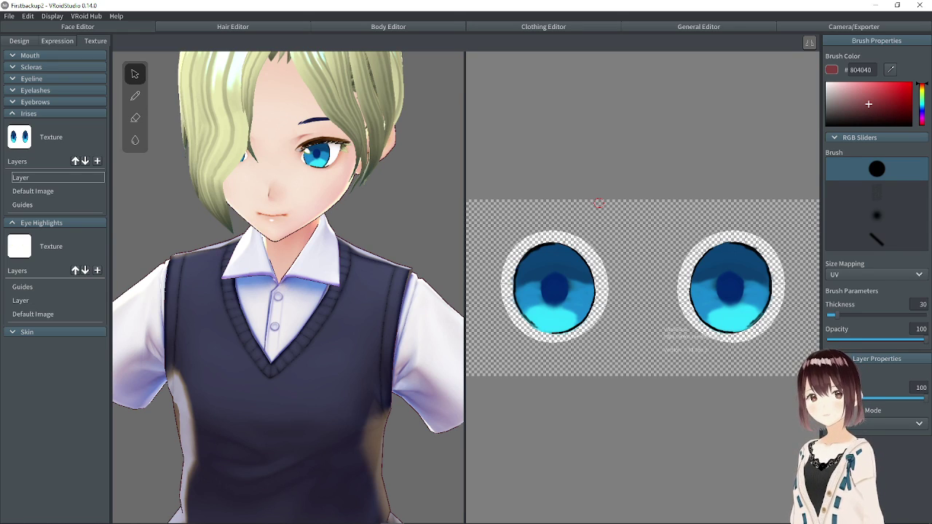
left_click(39, 190)
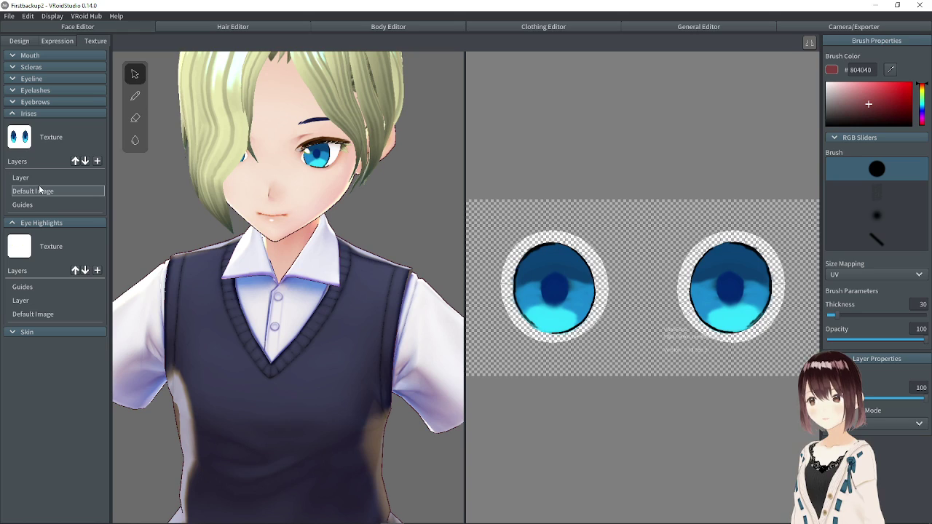
left_click(37, 180)
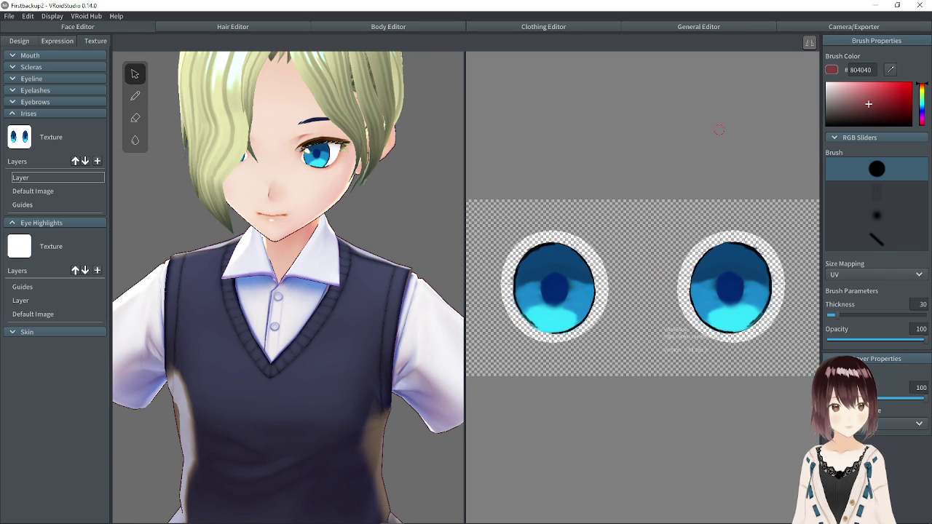
left_click(813, 45)
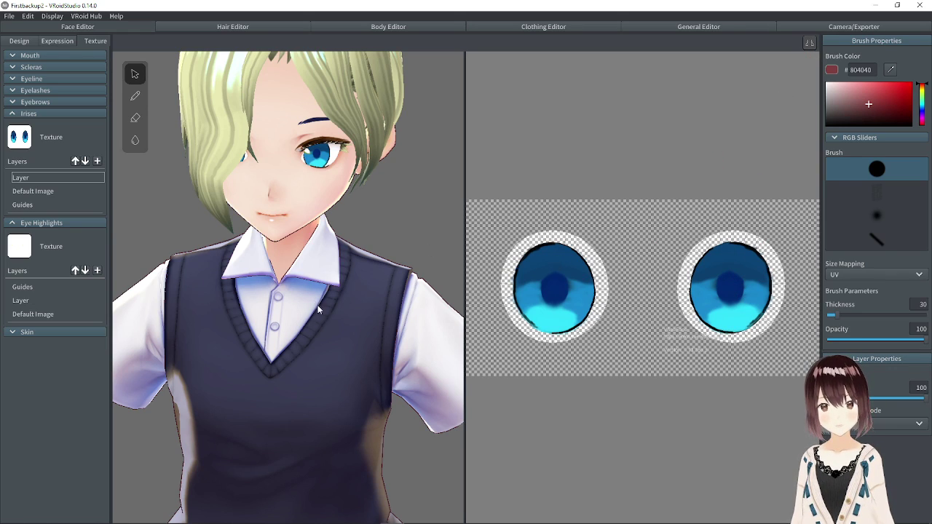
left_click_drag(413, 224, 343, 246)
left_click_drag(339, 196, 296, 262)
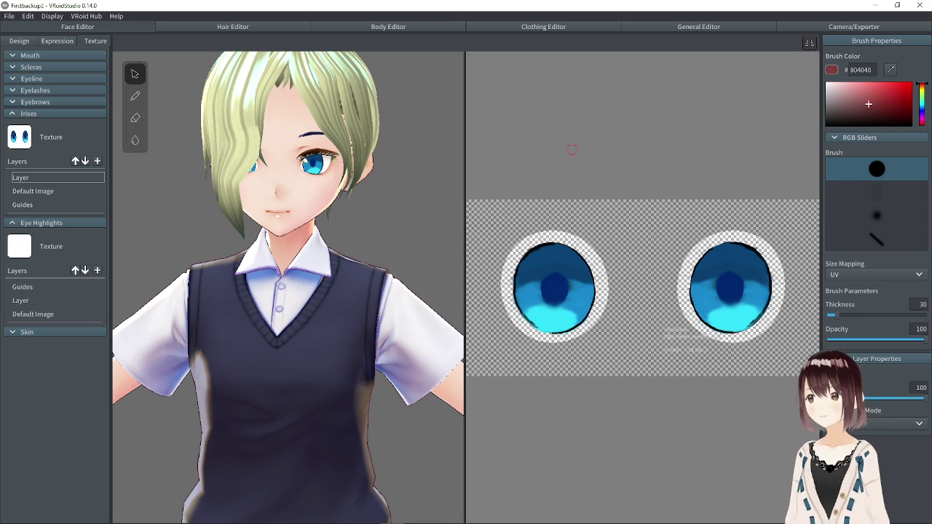
- Review the contents of the Scleras, Eyelashes and Eyeline texture groups
left_click(32, 67)
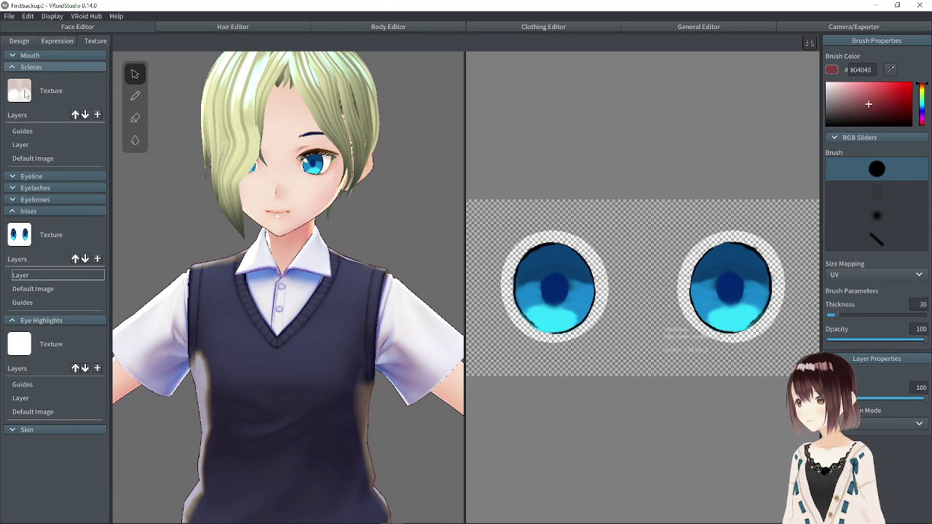
left_click(29, 68)
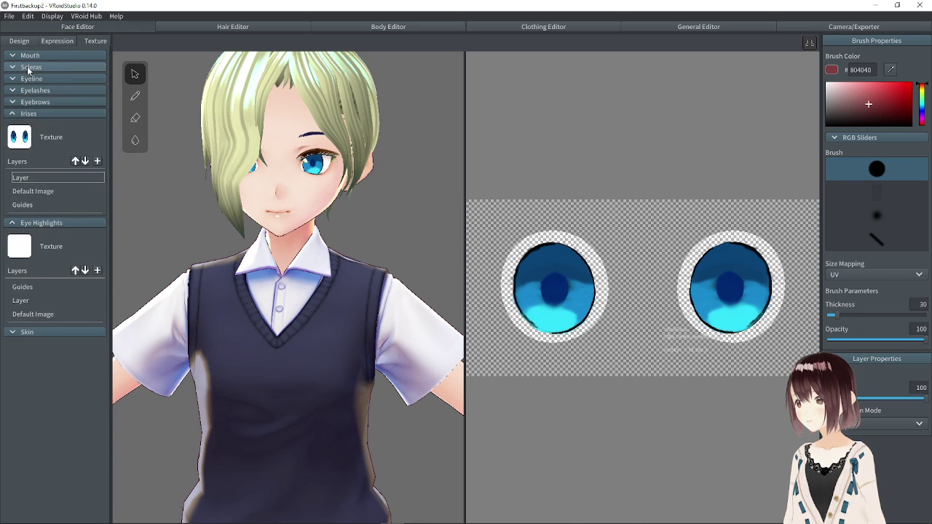
left_click(40, 92)
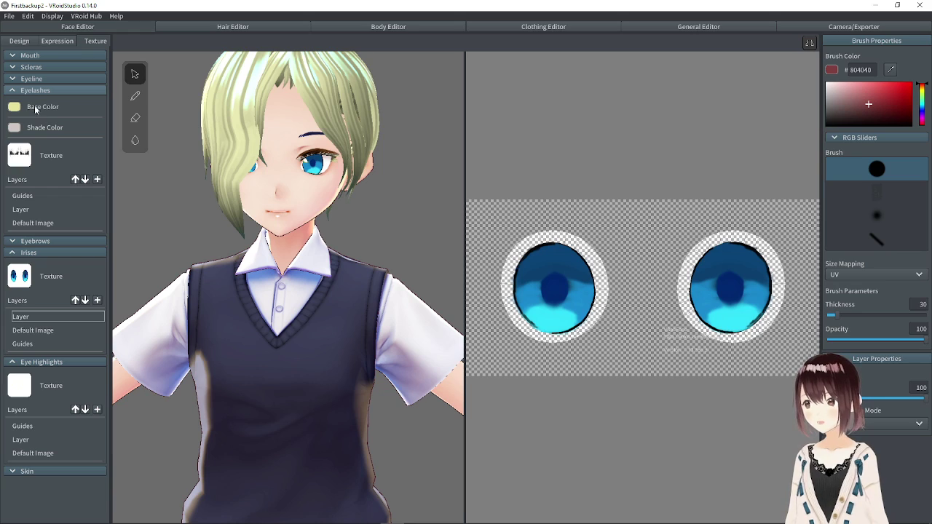
left_click(34, 90)
left_click(32, 79)
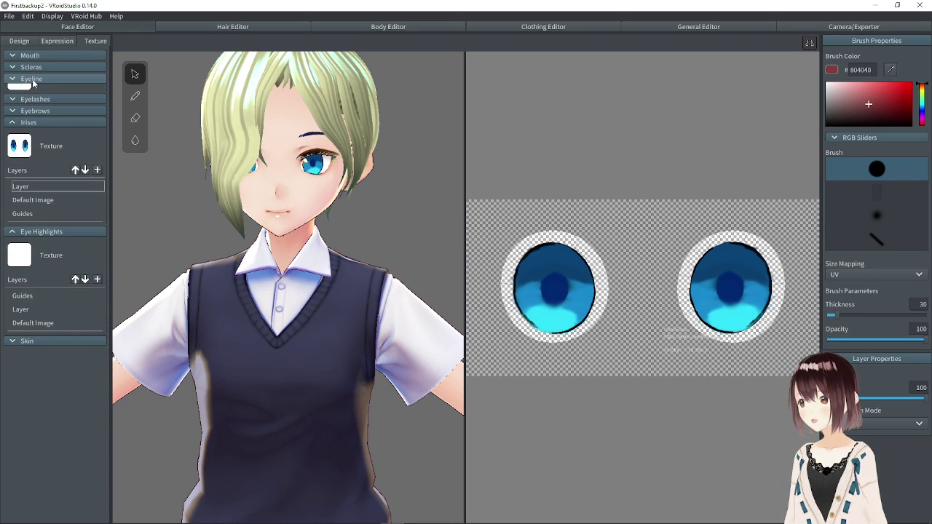
- Open the Hair Editor and examine the hairstyle from the side and front
left_click(231, 27)
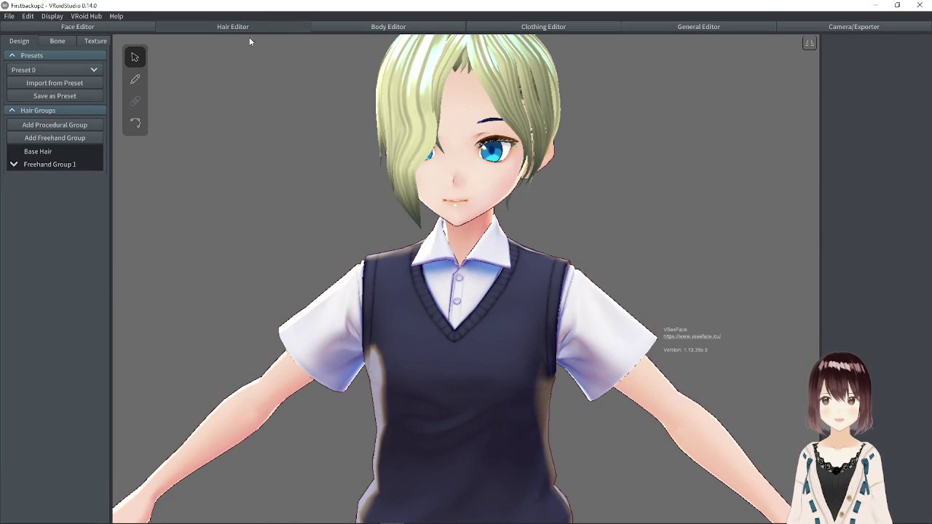
left_click_drag(346, 162, 314, 201)
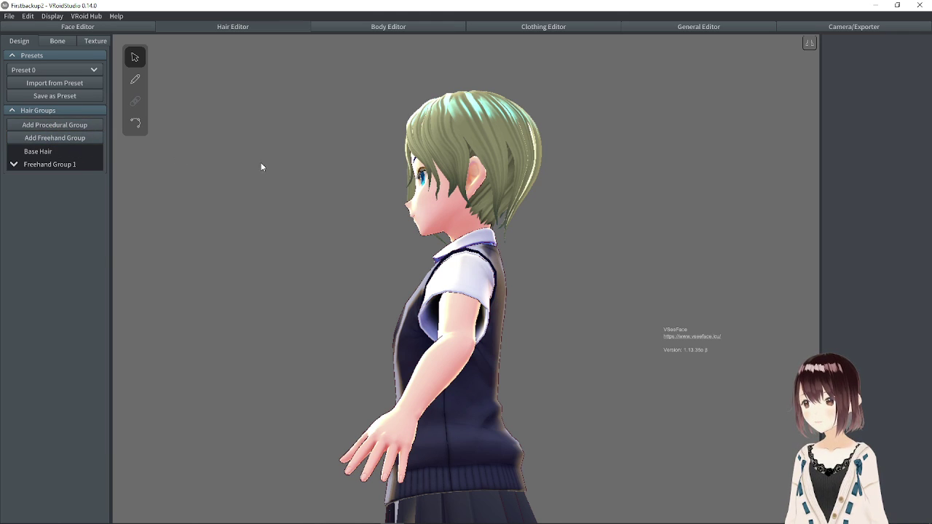
left_click_drag(258, 167, 291, 183)
left_click_drag(505, 131, 122, 169)
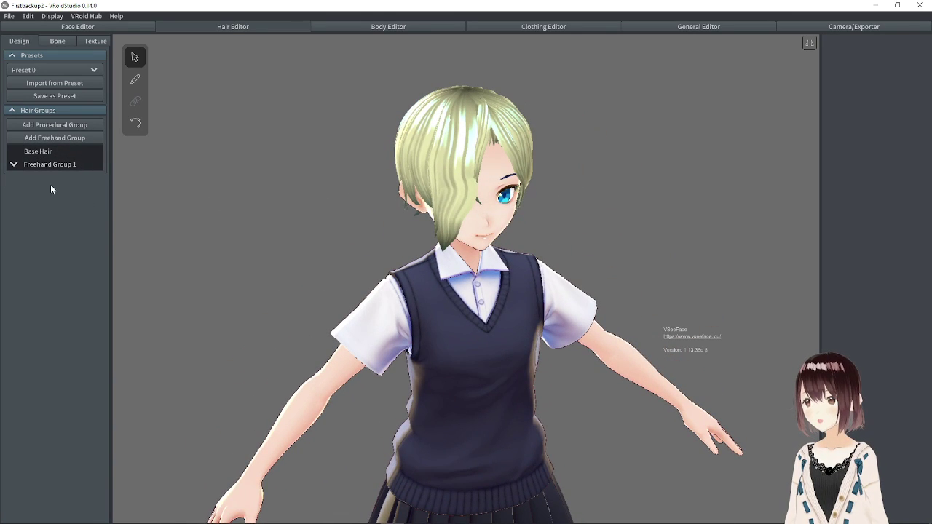
- Expand Freehand Group 1 to view its individual hairs, examine the hair around the head, and collapse the group
left_click(14, 164)
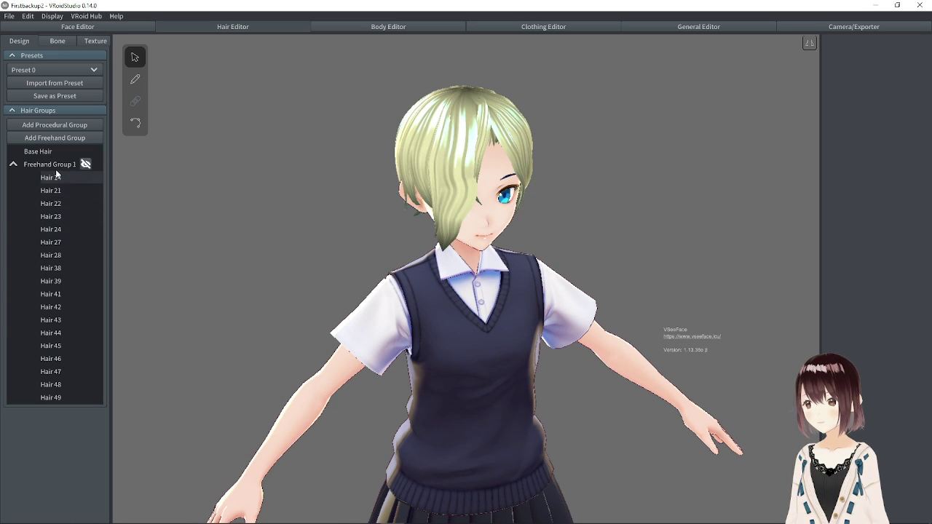
left_click_drag(377, 230, 416, 222)
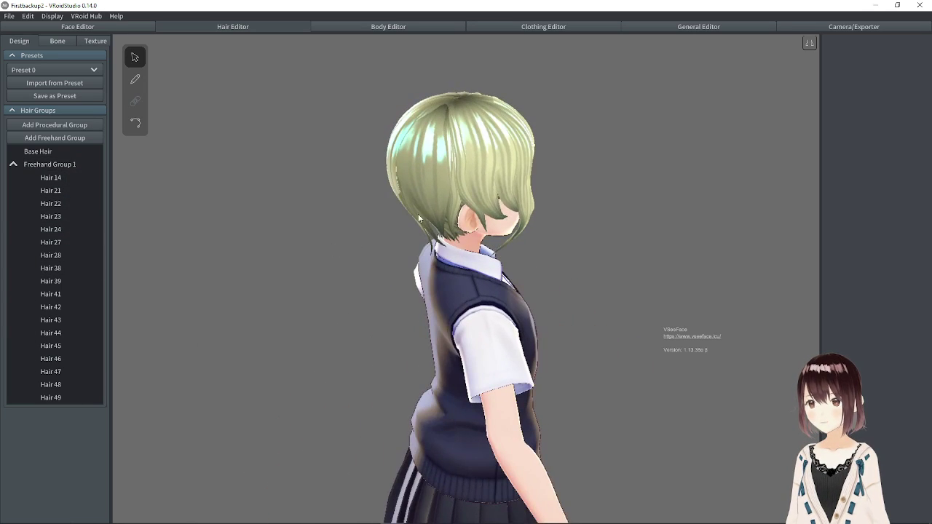
left_click_drag(563, 249, 503, 253)
left_click_drag(535, 207, 477, 212)
left_click_drag(474, 322, 463, 289)
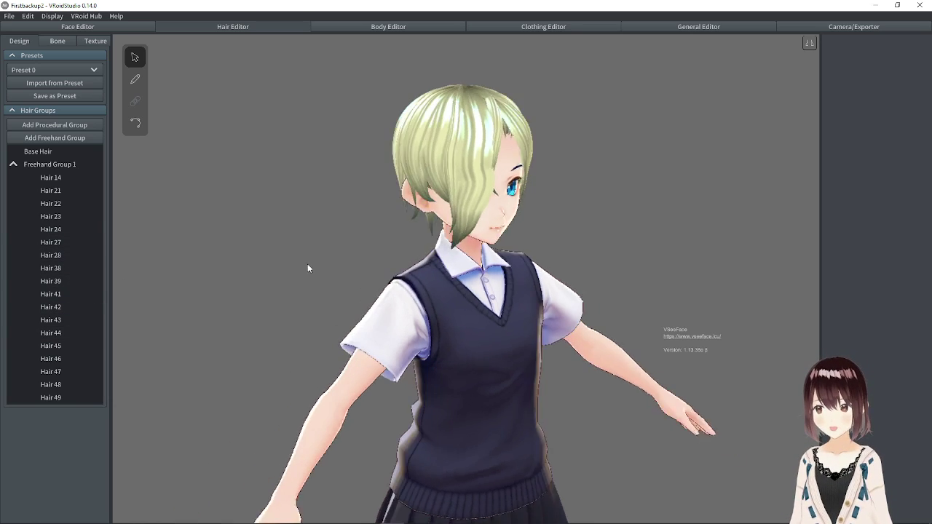
left_click(13, 166)
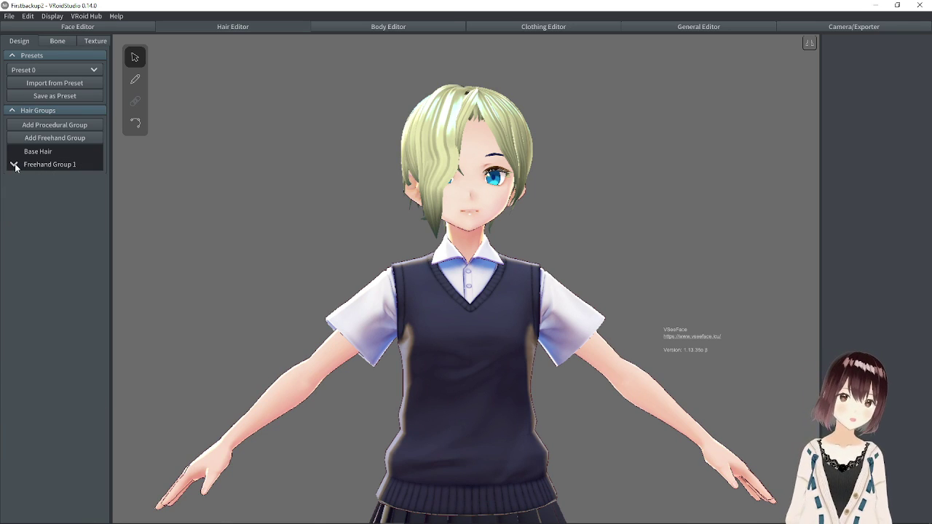
- Examine the hairstyle from above and around the head
left_click_drag(222, 183, 177, 211)
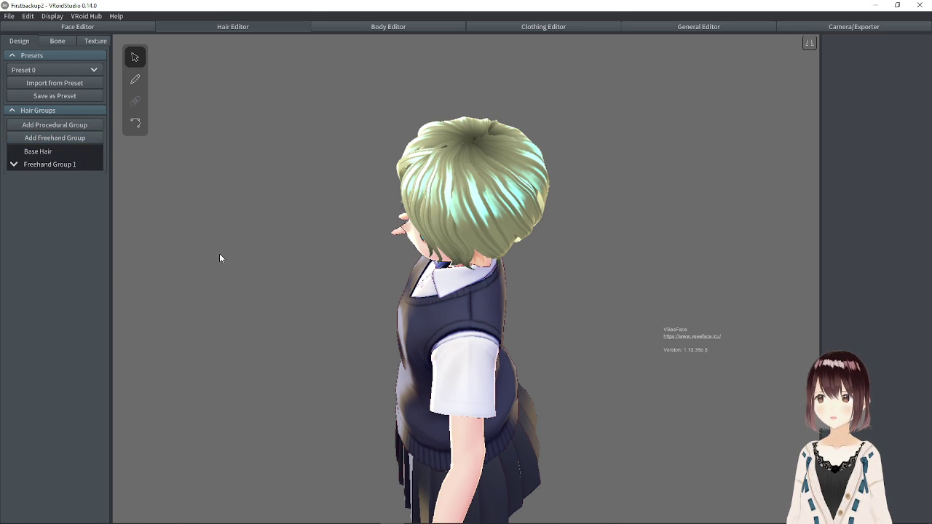
left_click_drag(219, 254, 422, 229)
left_click_drag(375, 167, 499, 180)
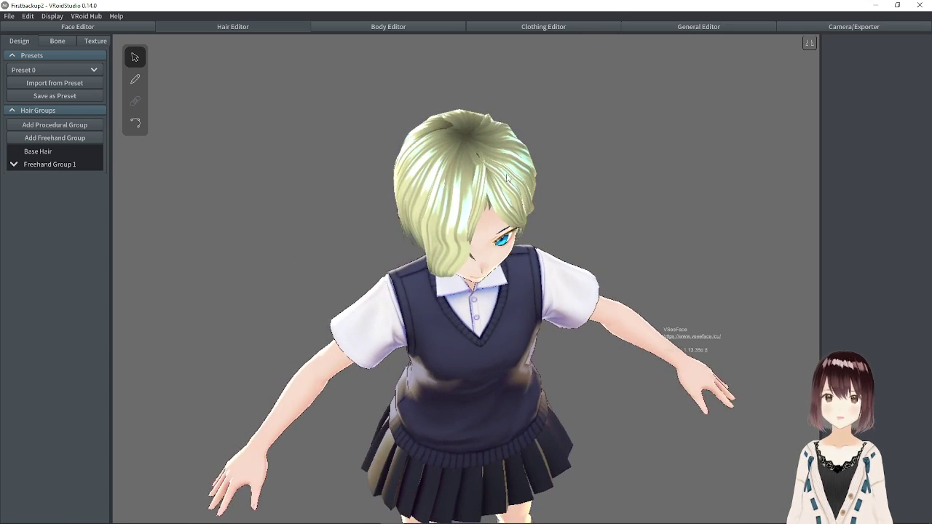
left_click_drag(550, 250, 611, 319)
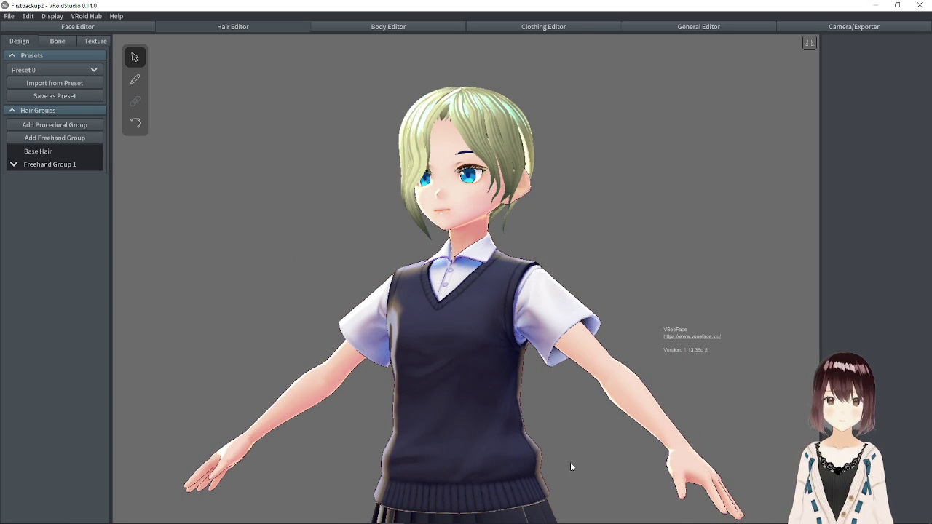
- Open the Clothing Editor and view the available clothing presets, keeping Base Model(Edited)
left_click(555, 29)
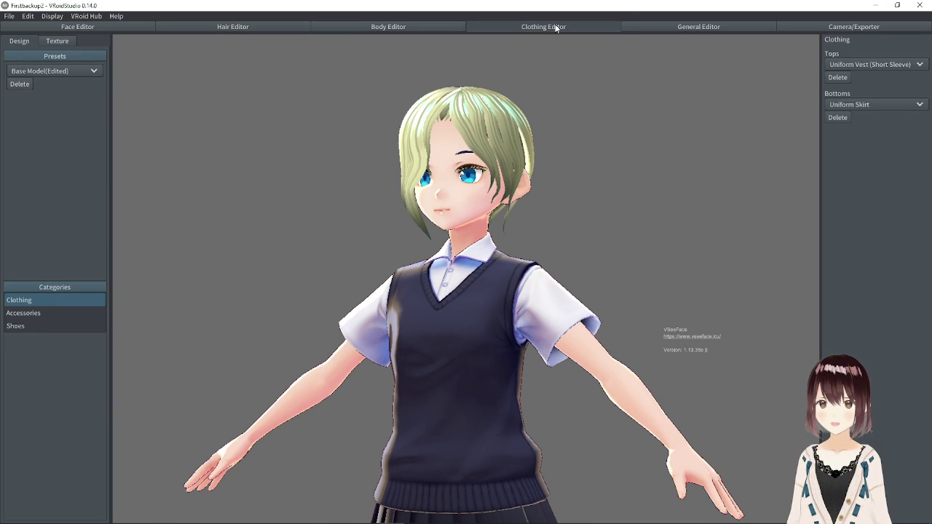
left_click(59, 71)
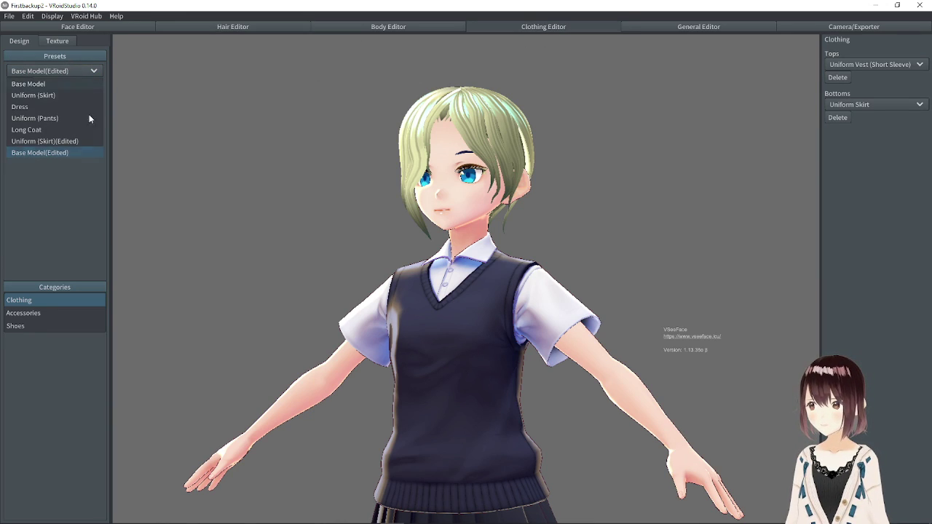
left_click(48, 244)
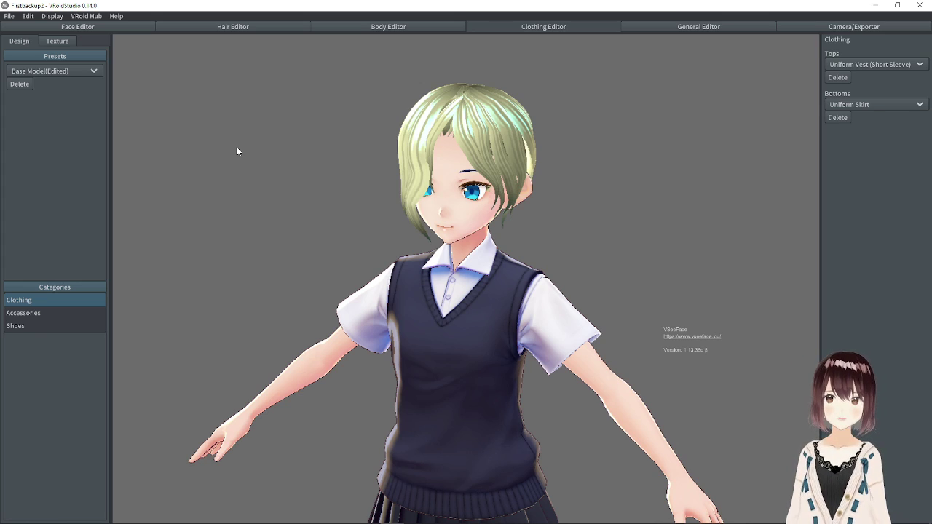
- Examine the model's uniform vest and skirt from the side, above and front
left_click_drag(246, 150, 400, 206)
left_click_drag(357, 161, 508, 174)
mouse_move(552, 222)
left_mouse_down()
mouse_move(590, 207)
mouse_move(561, 216)
left_mouse_up()
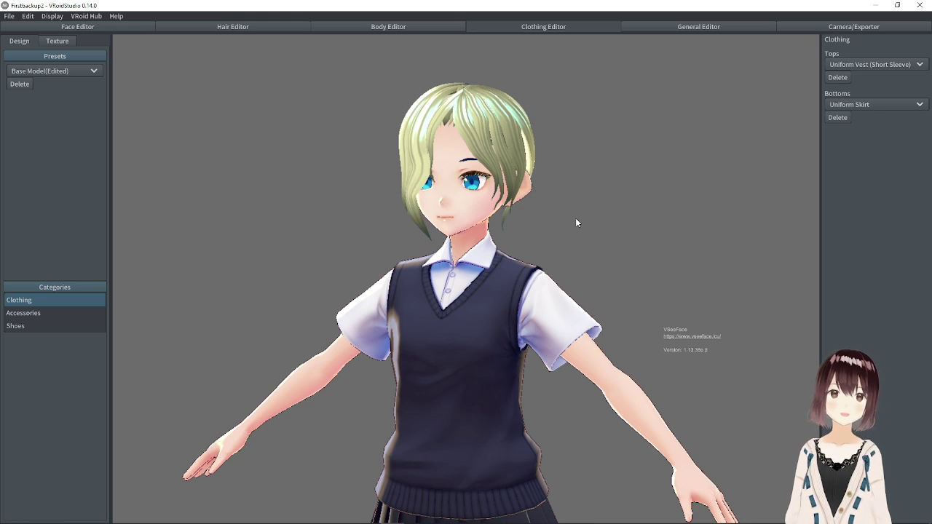
left_click_drag(674, 197, 612, 279)
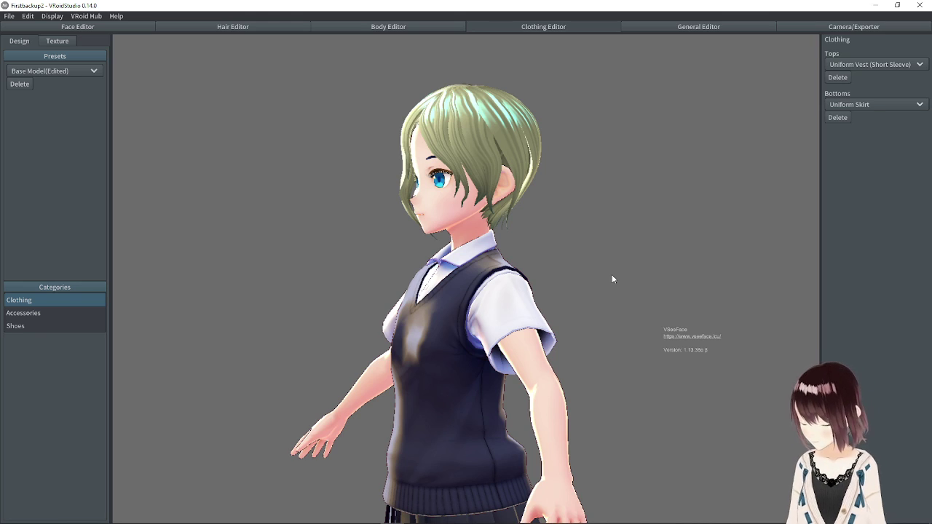
left_click_drag(580, 271, 387, 205)
left_click_drag(466, 232, 502, 260)
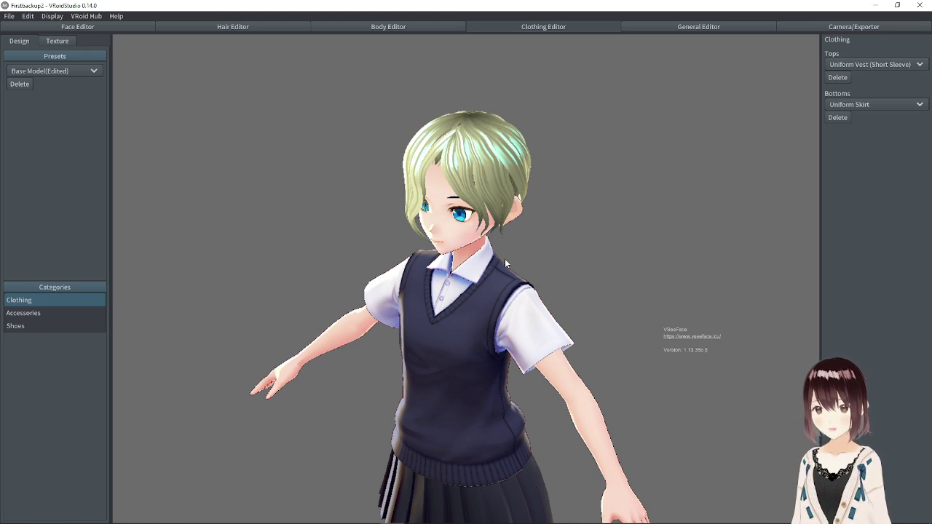
left_click_drag(652, 4, 551, 262)
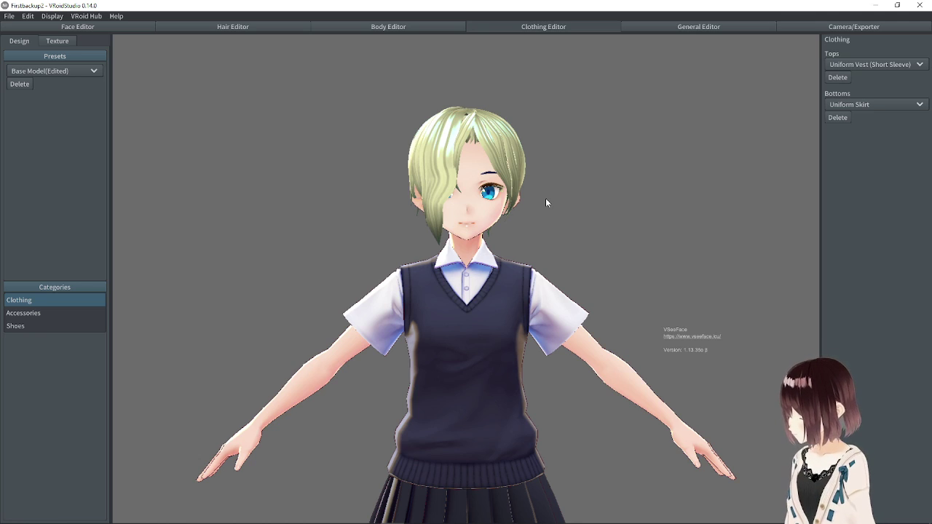
- View the clothed model from a slight angle, then restore the VRoid Studio window down and clear it away to show VSeeFace
left_click_drag(547, 202, 482, 270)
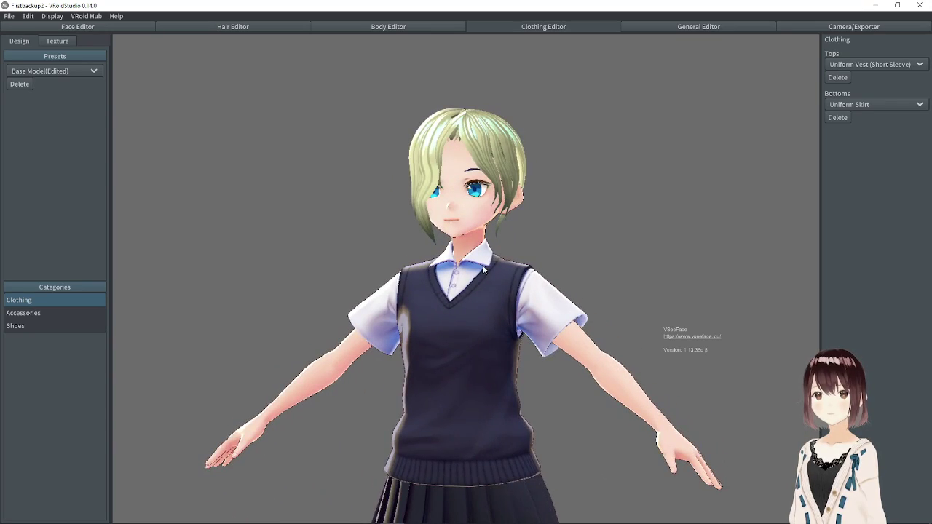
left_click_drag(587, 9, 523, 62)
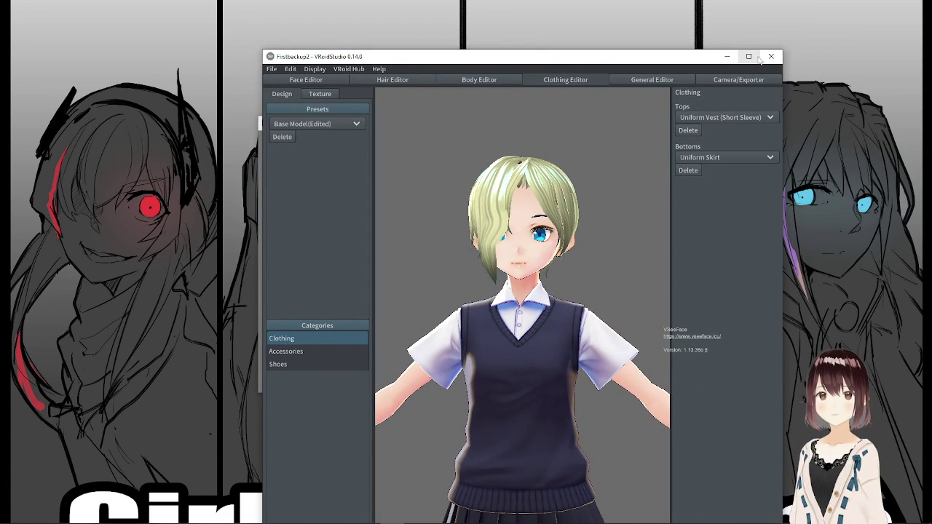
left_click_drag(679, 63, 596, 58)
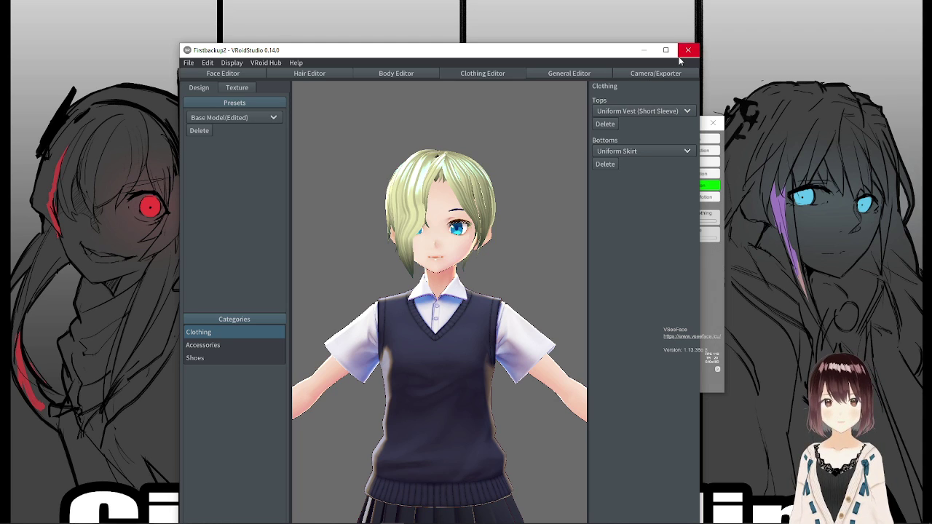
mouse_move(612, 61)
left_mouse_down()
mouse_move(610, 175)
mouse_move(619, 194)
mouse_move(561, 223)
mouse_move(629, 59)
left_mouse_up()
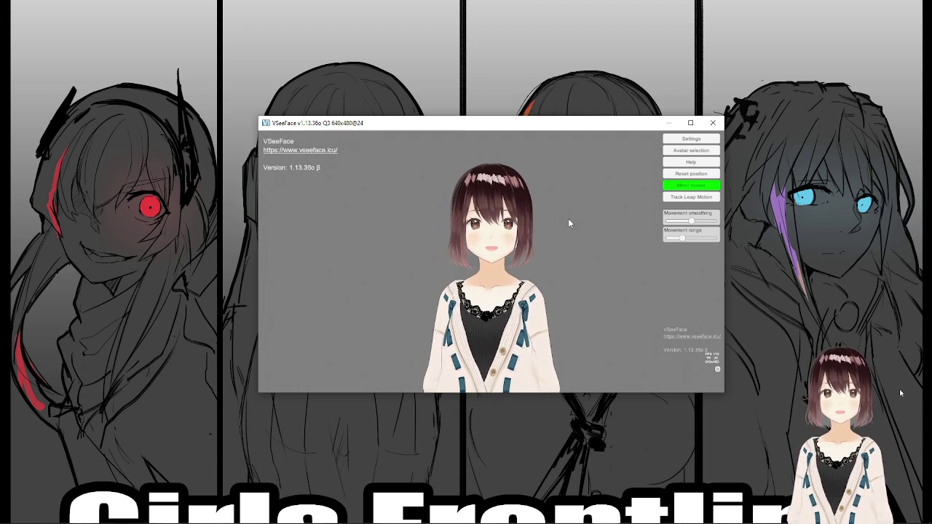
- Switch to the Firefox window with the Live2D sample model collection and load vroid.com in its current tab
mouse_move(352, 518)
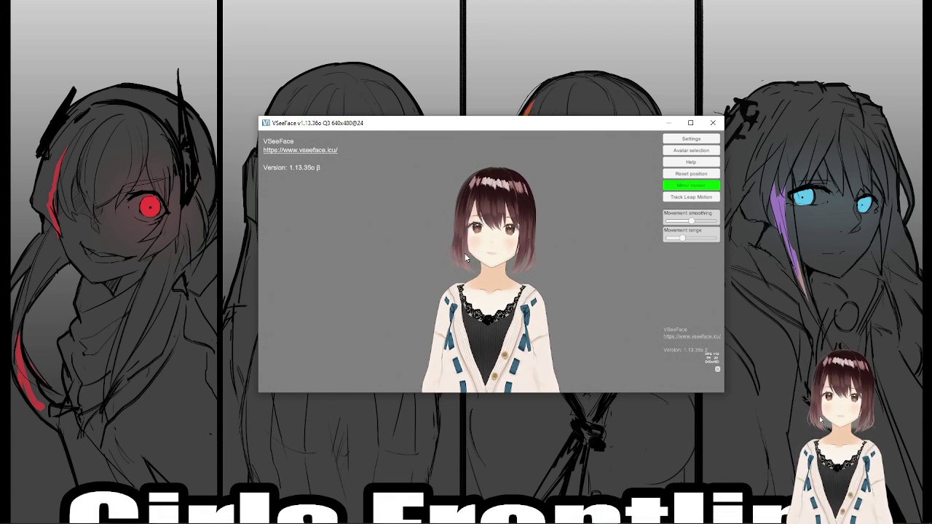
mouse_move(415, 514)
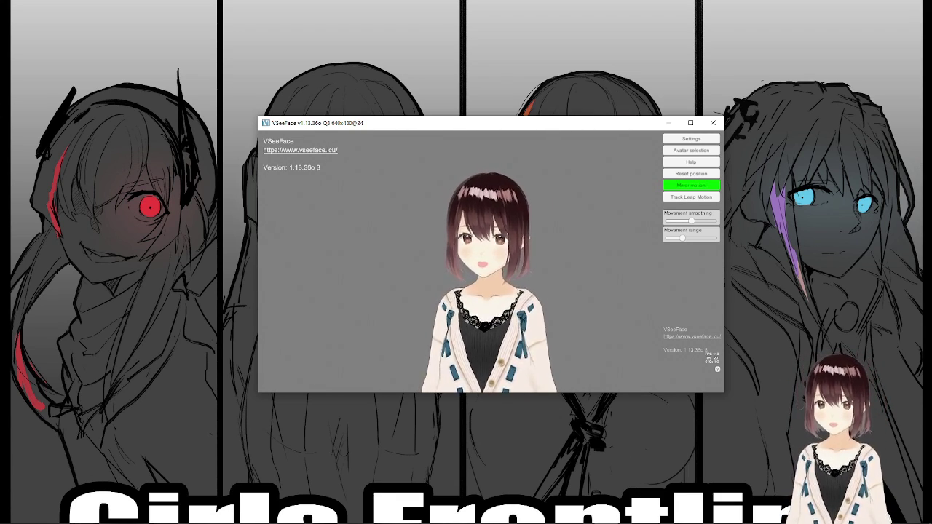
mouse_move(107, 517)
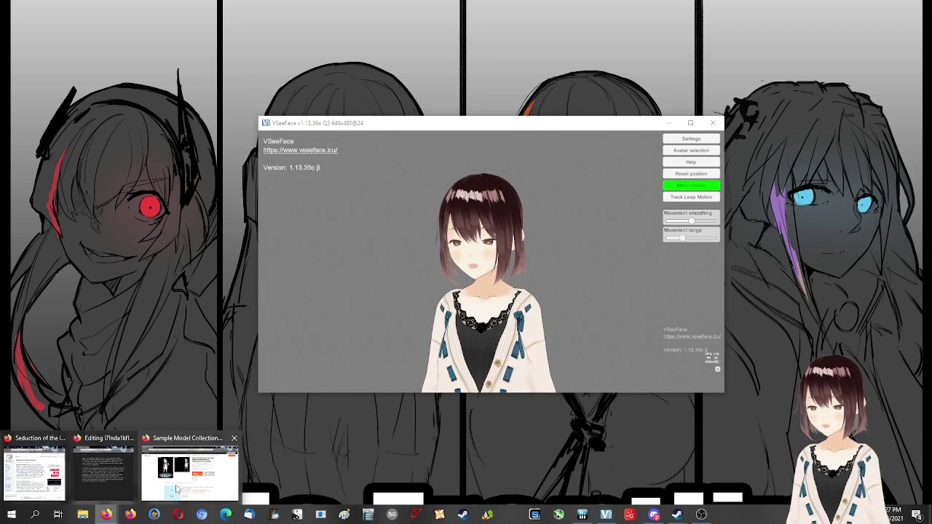
left_click(189, 474)
left_click(251, 29)
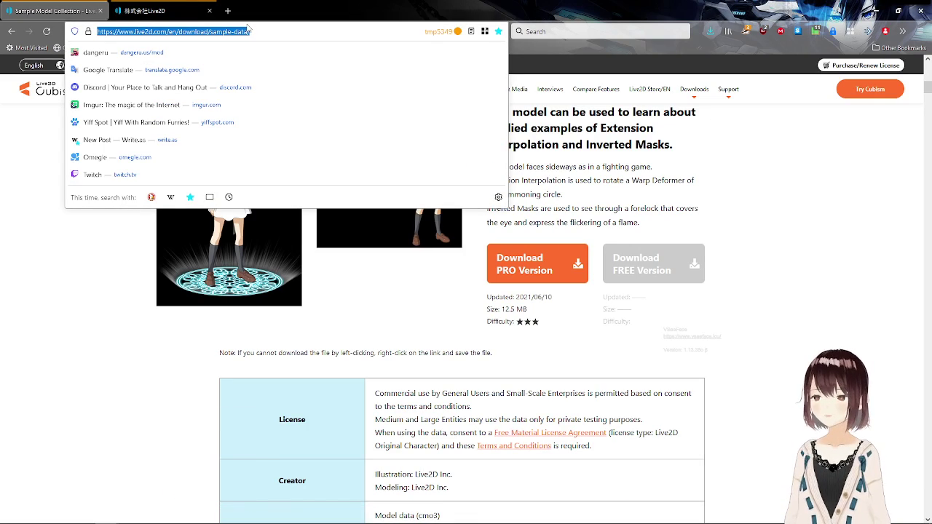
type("voro")
key("BackSpace")
key("BackSpace")
key("BackSpace")
type("roid.com/")
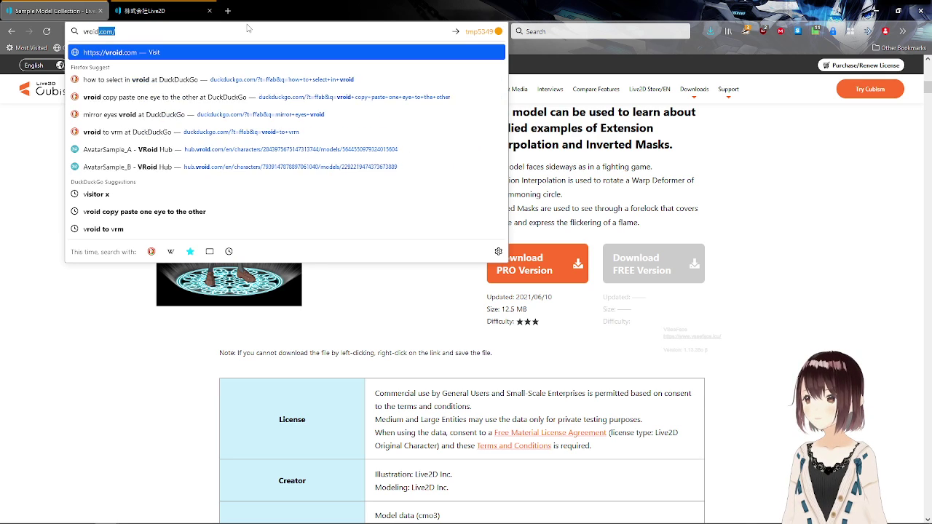
key("Return")
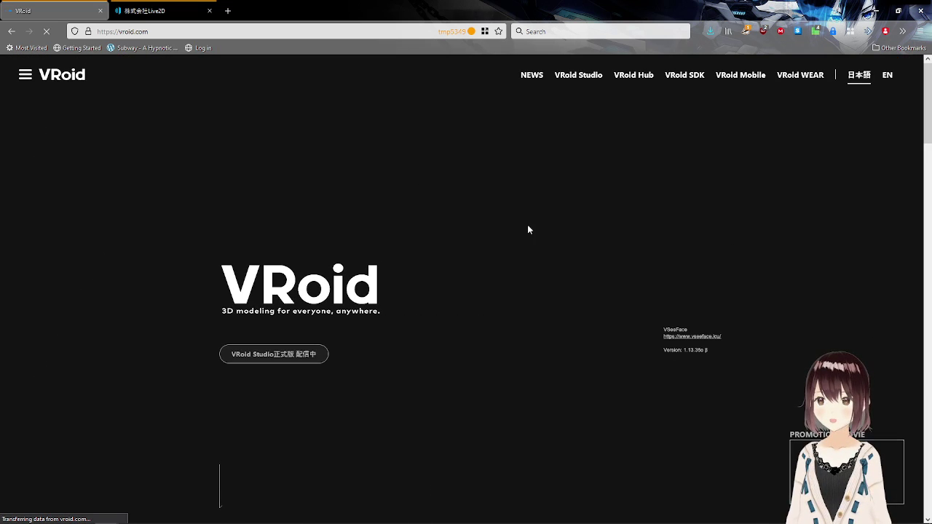
- Look through the news on the Japanese VRoid home page and switch the site to English
scroll(408, 274, "down", 3)
scroll(407, 273, "up", 3)
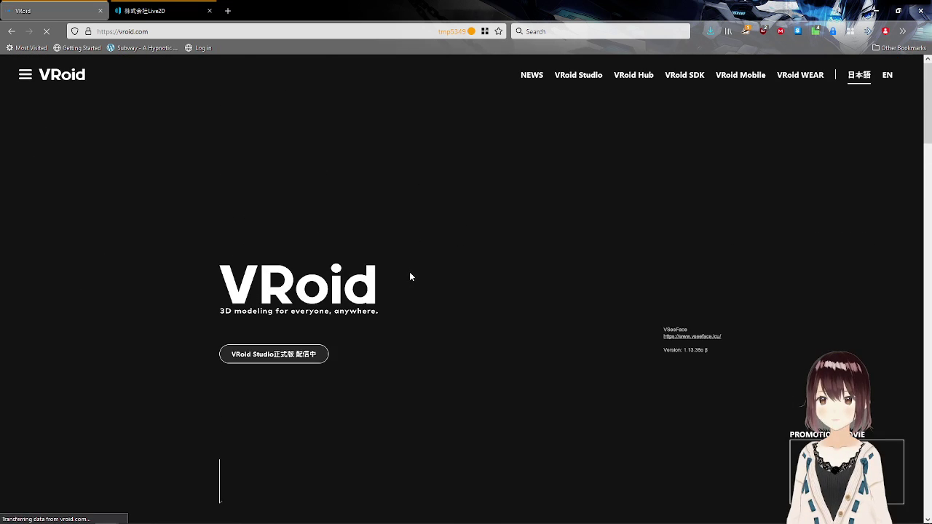
scroll(409, 274, "down", 4)
scroll(413, 243, "up", 4)
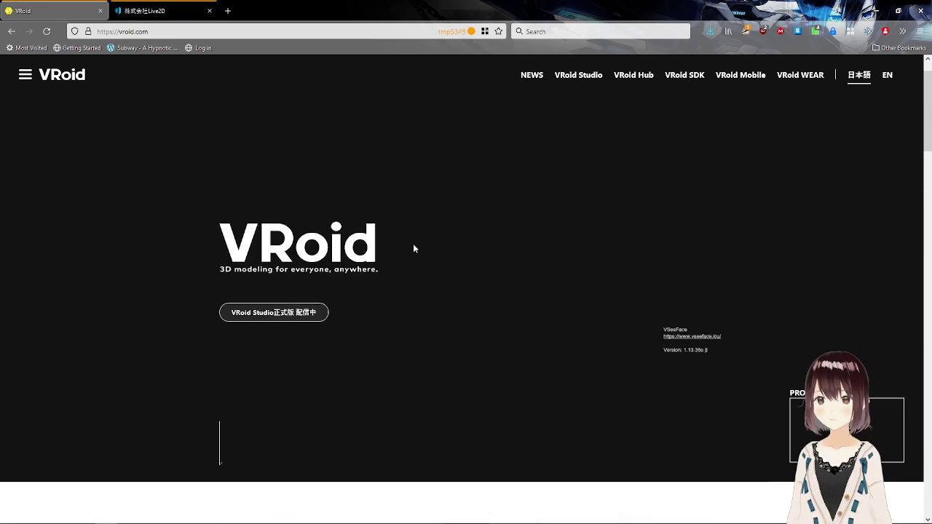
scroll(415, 240, "down", 4)
scroll(410, 245, "down", 3)
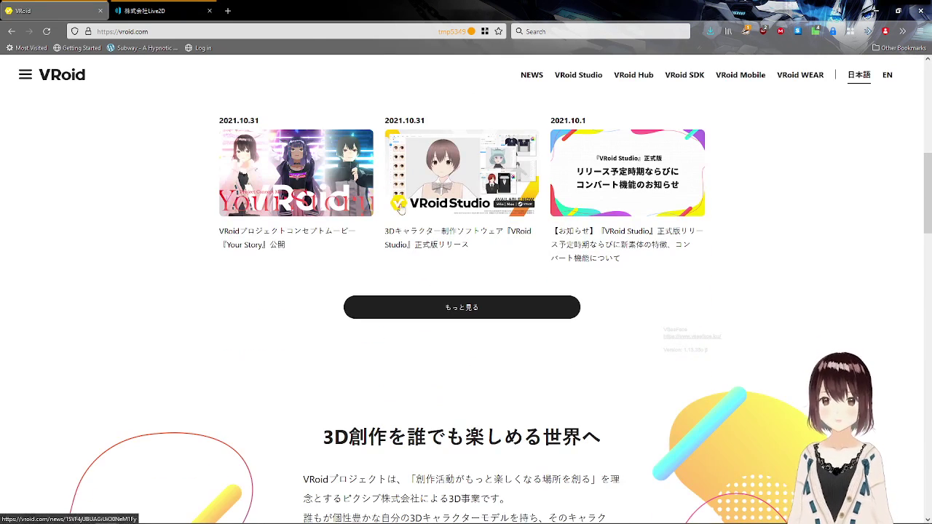
scroll(503, 138, "up", 2)
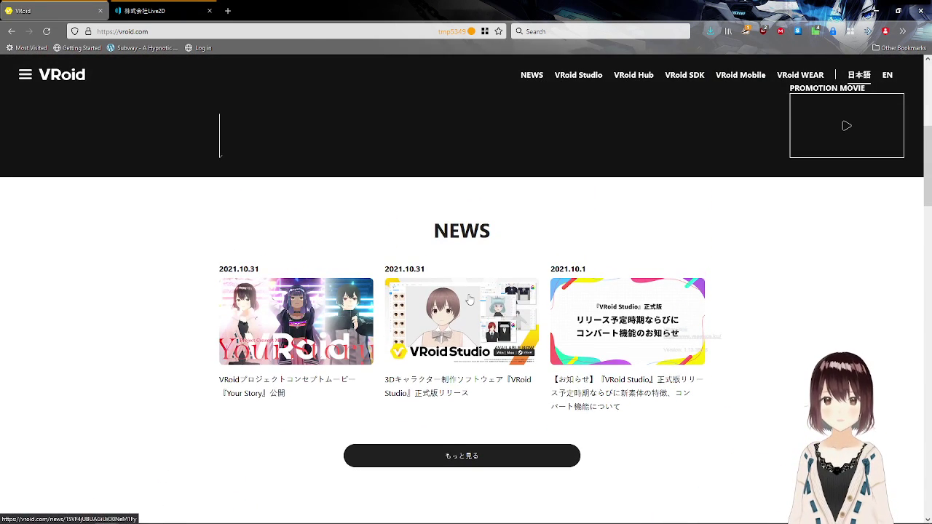
scroll(470, 299, "down", 2)
scroll(474, 297, "up", 6)
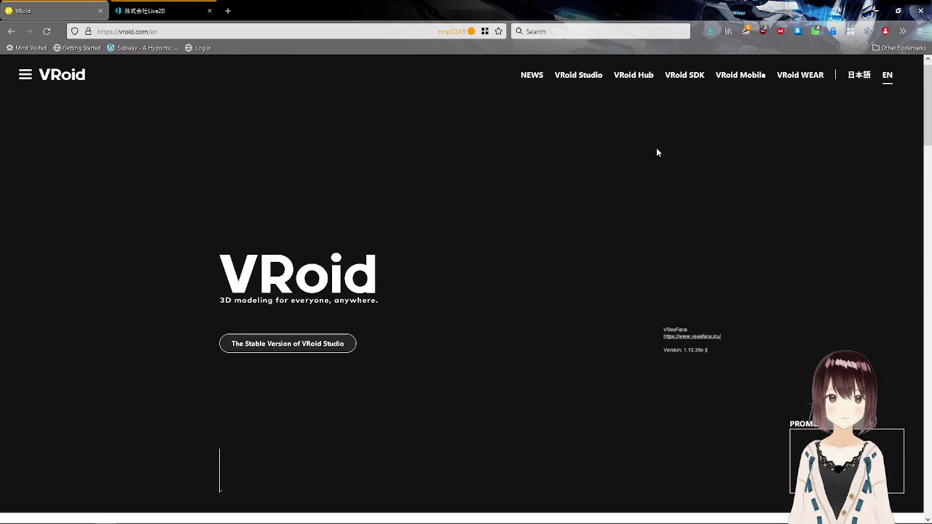
- Look over the news on the English VRoid home page and open the VRoid Studio page
scroll(658, 152, "down", 7)
scroll(308, 192, "up", 1)
scroll(320, 194, "up", 3)
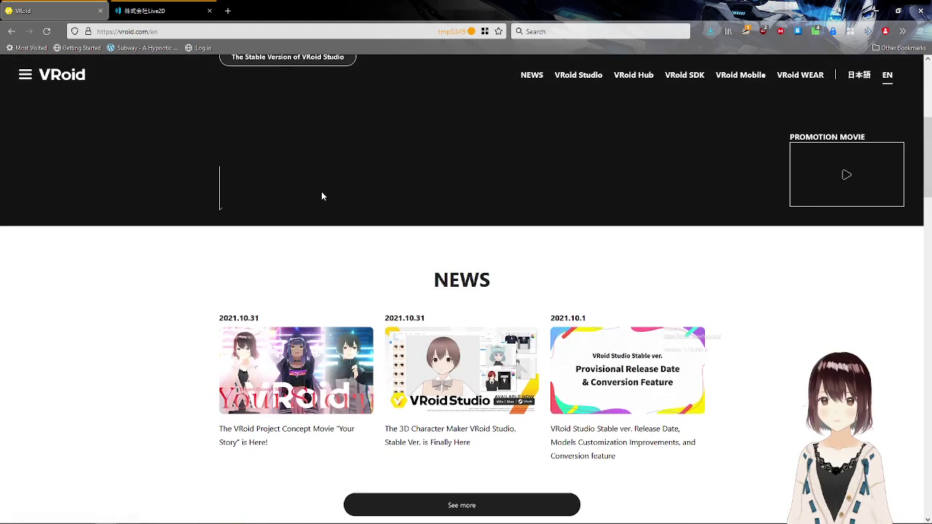
scroll(606, 283, "down", 3)
left_click(837, 307)
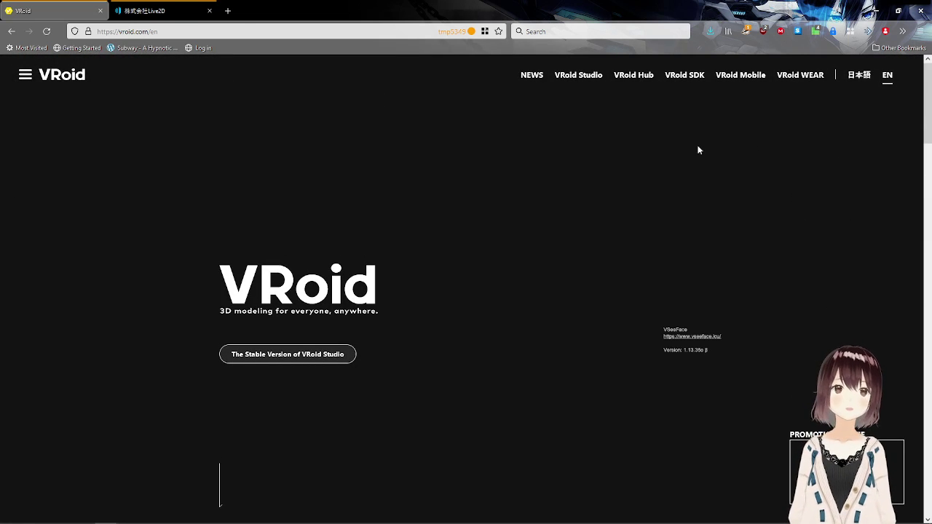
left_click(584, 89)
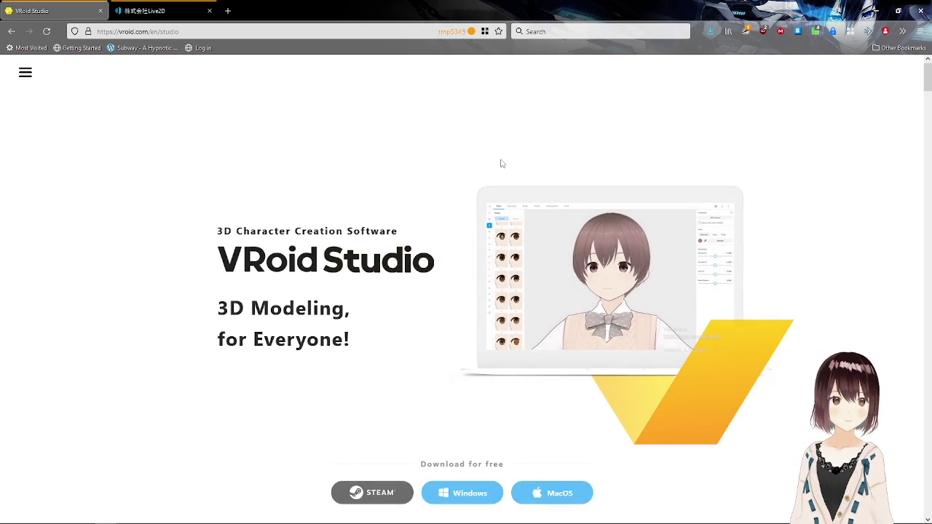
- Examine the VRoid Studio page's news and feature sections, and check the links in the site navigation
scroll(929, 88, "down", 10)
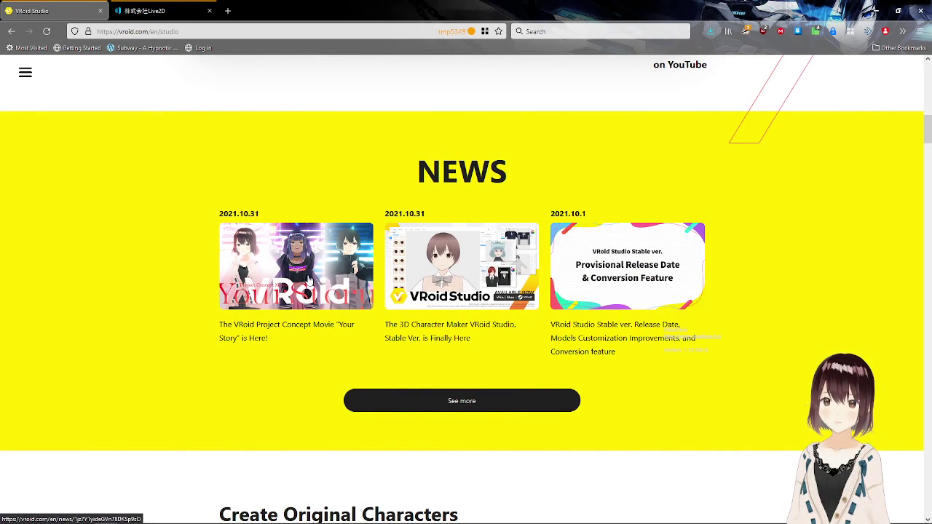
middle_click(807, 377)
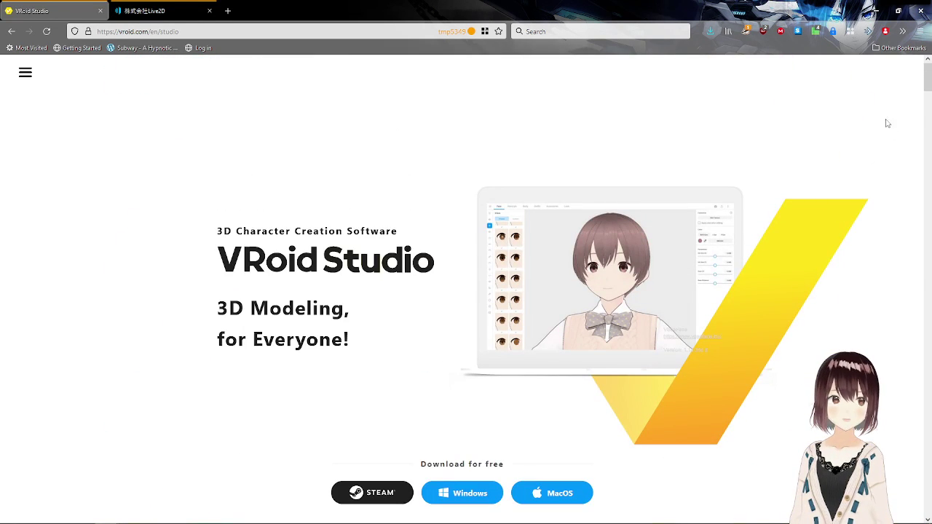
scroll(894, 122, "down", 10)
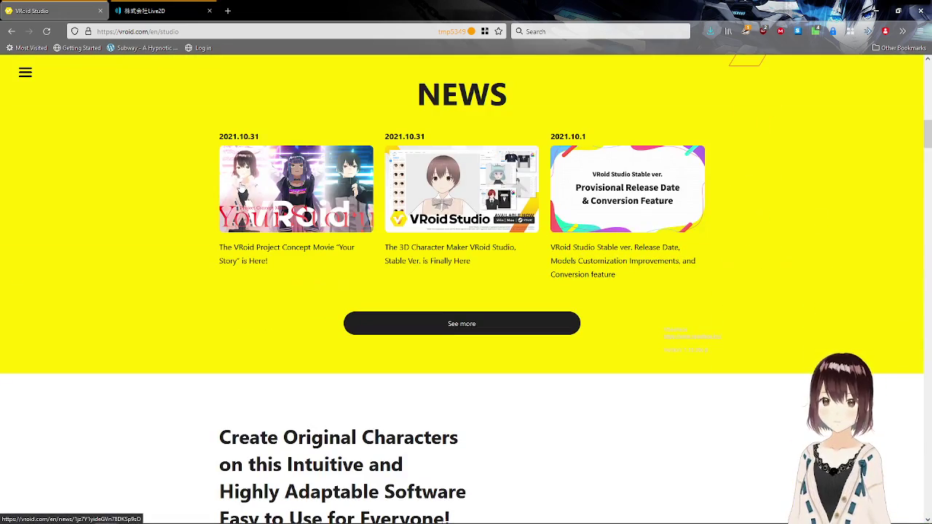
scroll(547, 306, "down", 8)
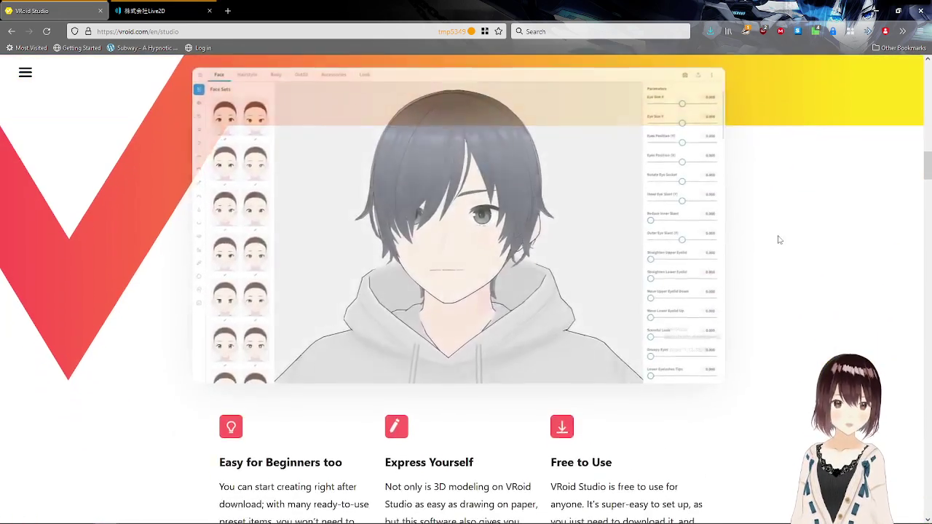
scroll(931, 210, "down", 3)
left_click_drag(931, 210, 929, 77)
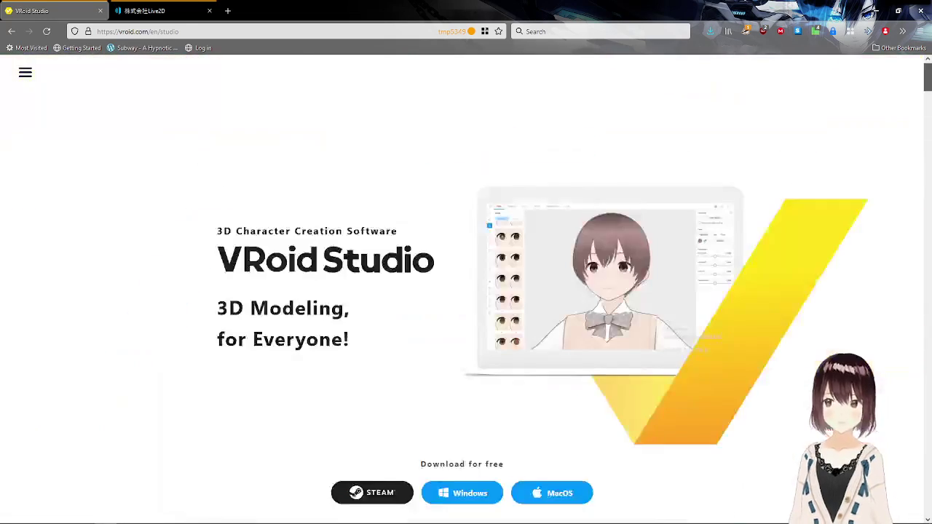
left_click(25, 73)
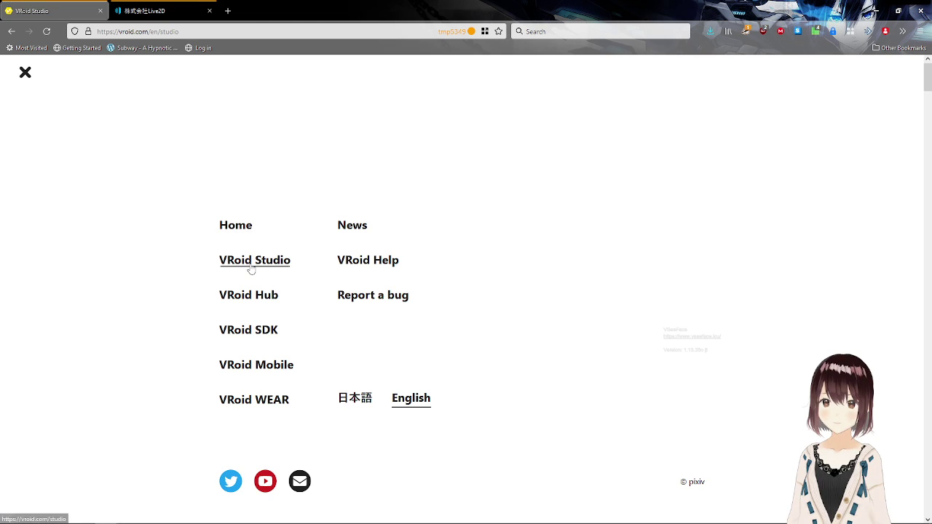
left_click(23, 75)
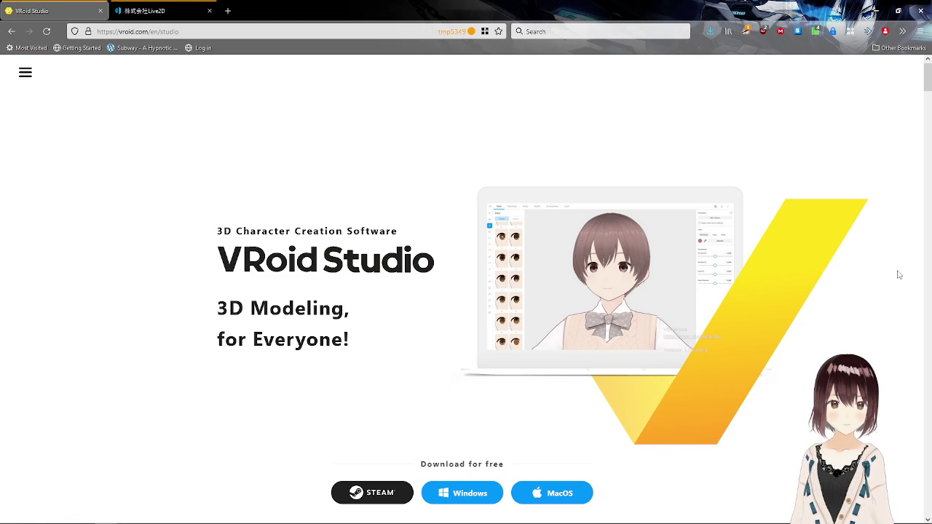
- Look through the rest of the VRoid Studio page, including past versions, system requirements and footer links
scroll(926, 134, "down", 20)
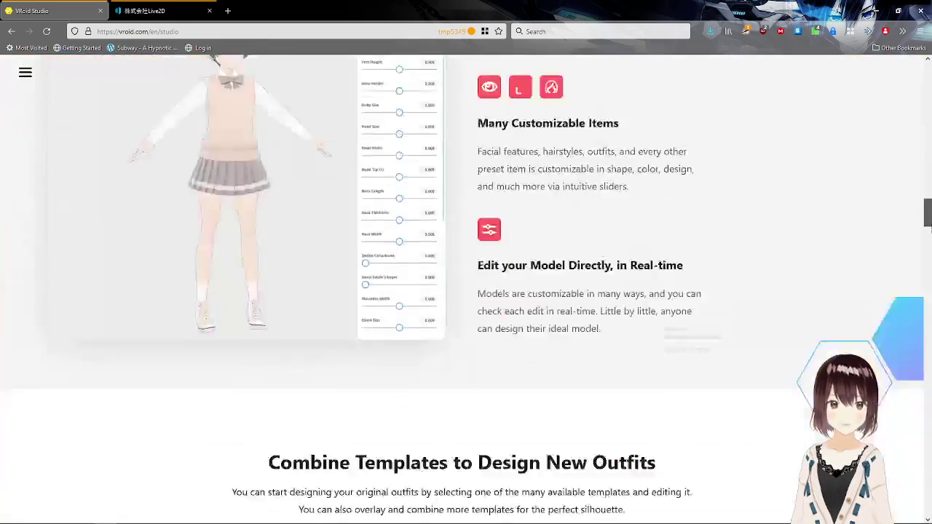
scroll(927, 288, "down", 20)
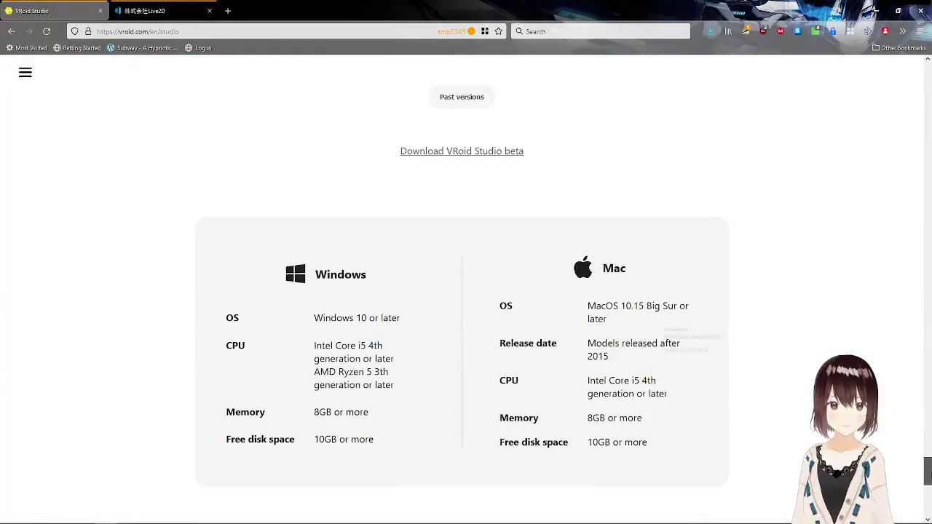
scroll(439, 375, "up", 1)
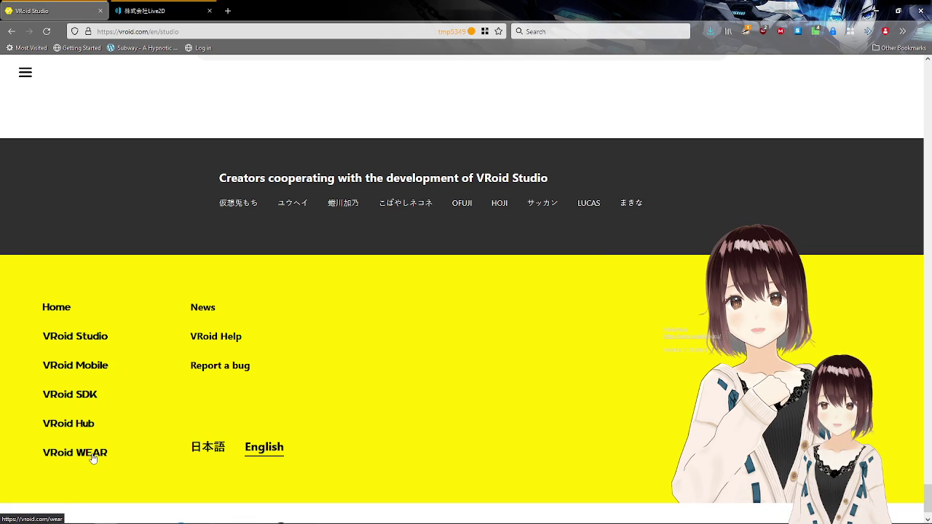
scroll(409, 371, "down", 1)
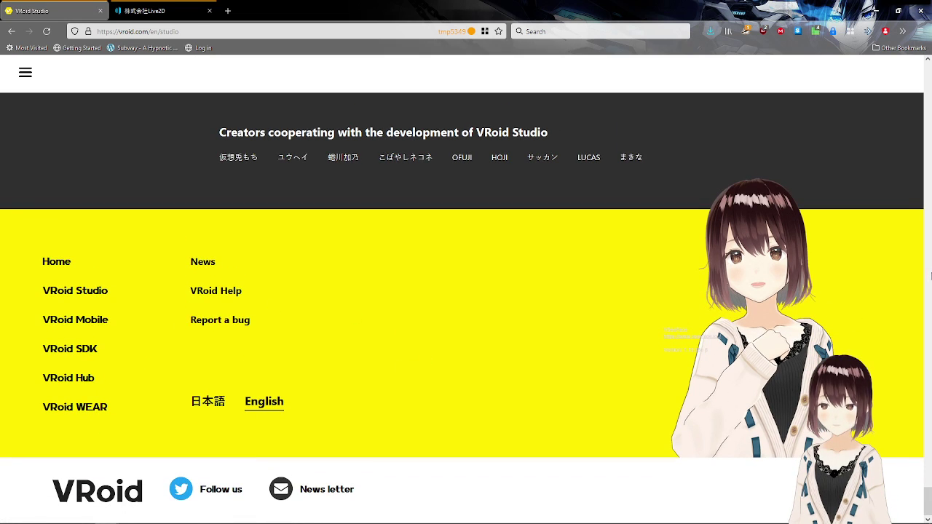
double_click(264, 402)
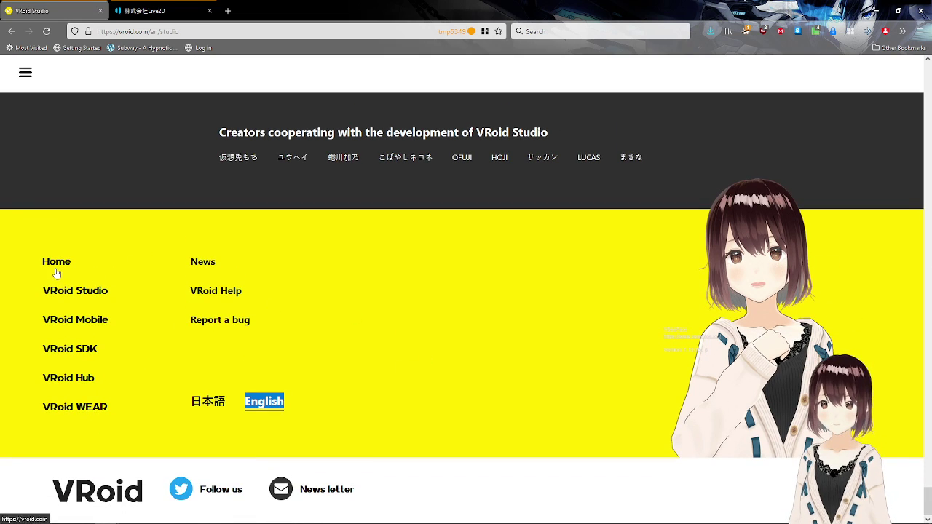
- Go to VRoid Hub, open the new sample model AvatarSample_A and view its description and conditions of use
left_click(22, 75)
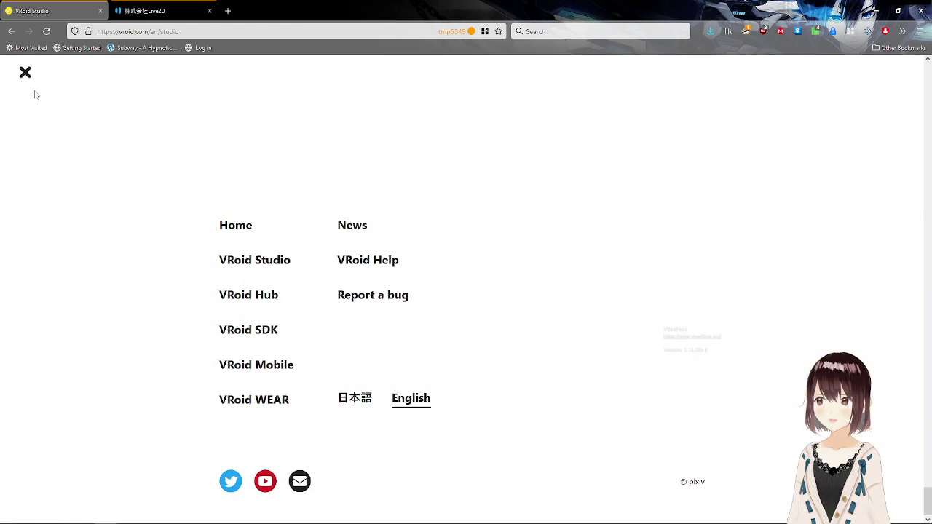
left_click(247, 306)
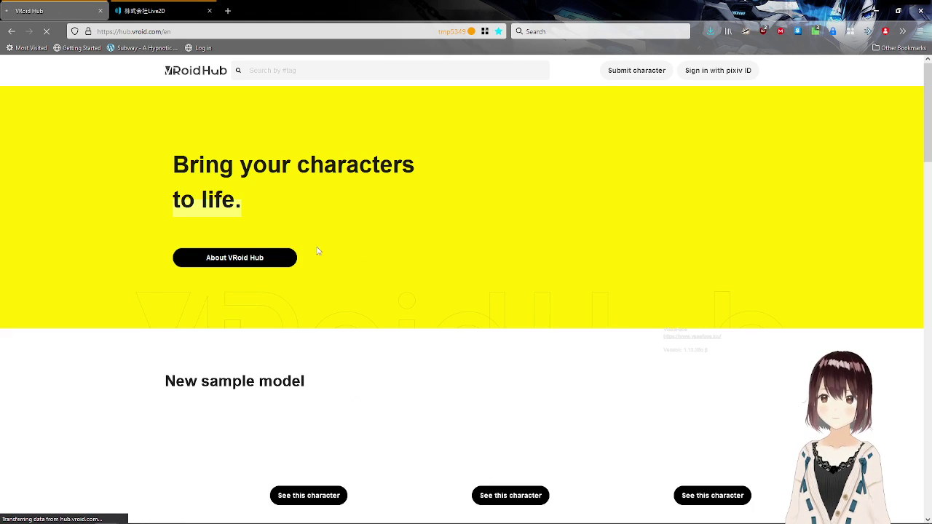
scroll(396, 298, "down", 3)
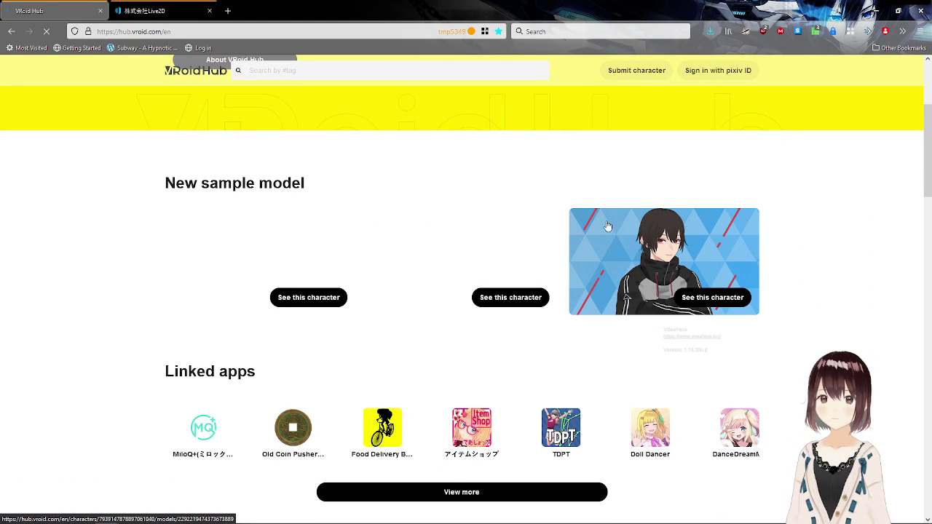
left_click(329, 298)
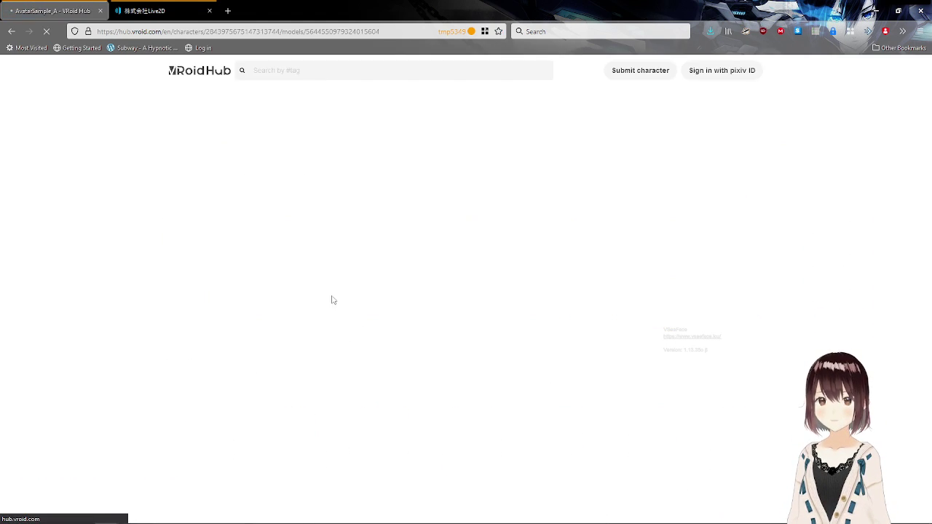
scroll(391, 194, "down", 6)
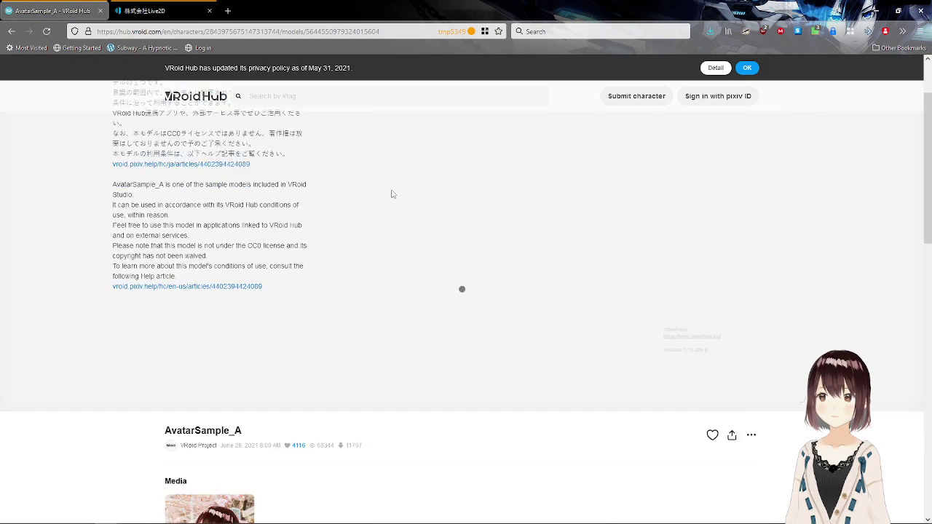
- Examine the conditions of use for AvatarSample_A, including avatar use, violence, corporate use, alterations, redistribution and attribution
scroll(473, 194, "down", 1)
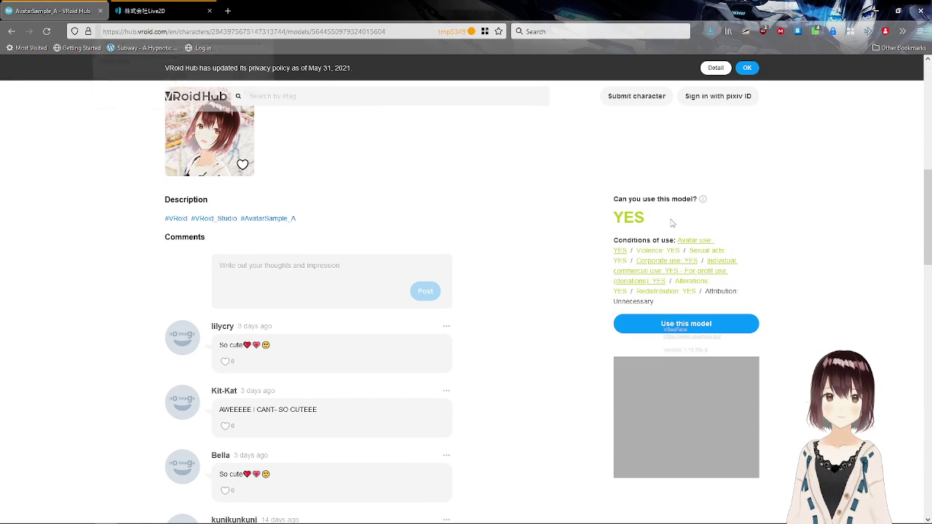
left_click(233, 100)
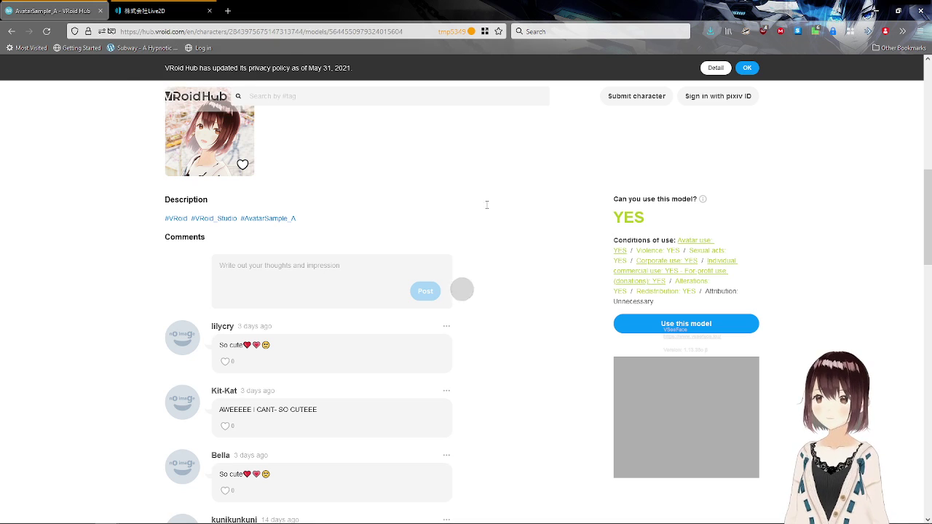
left_click_drag(595, 234, 753, 237)
left_click(752, 237)
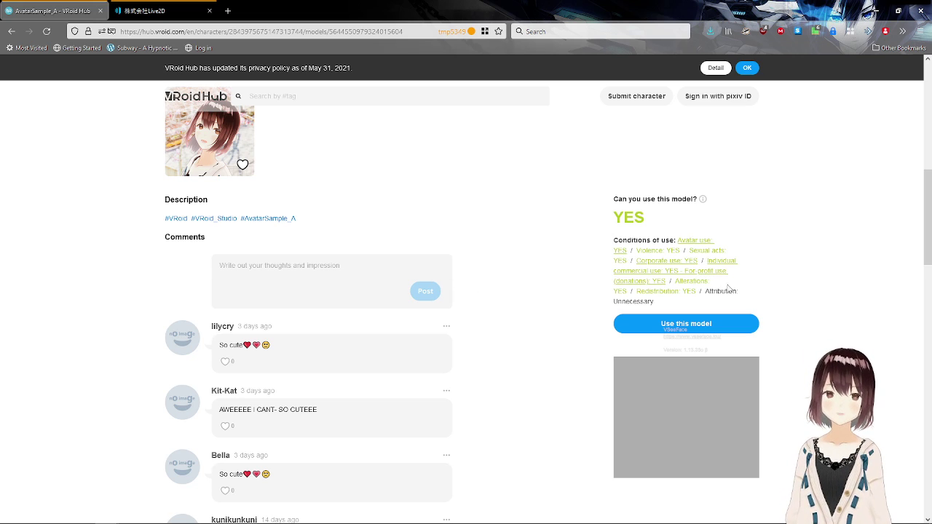
left_click_drag(750, 307, 758, 289)
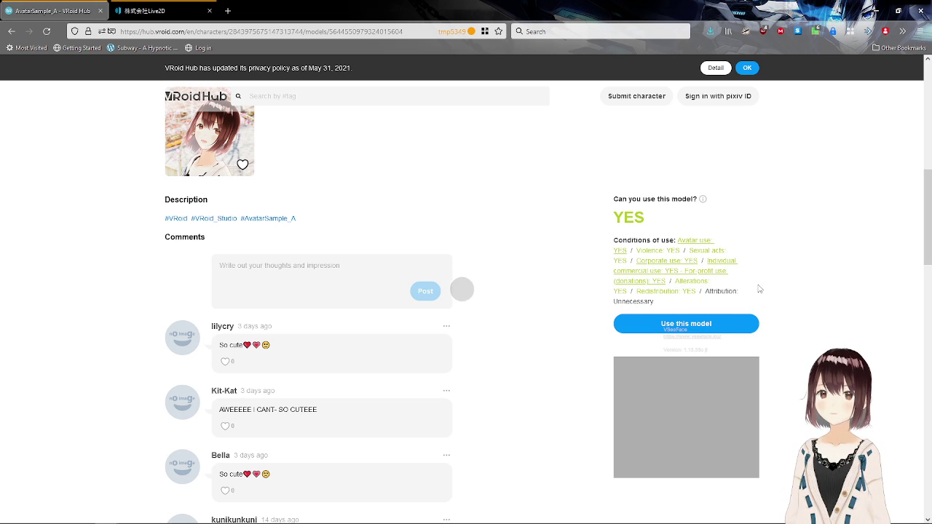
mouse_move(612, 241)
left_mouse_down()
mouse_move(611, 263)
mouse_move(603, 257)
left_mouse_up()
left_click(603, 258)
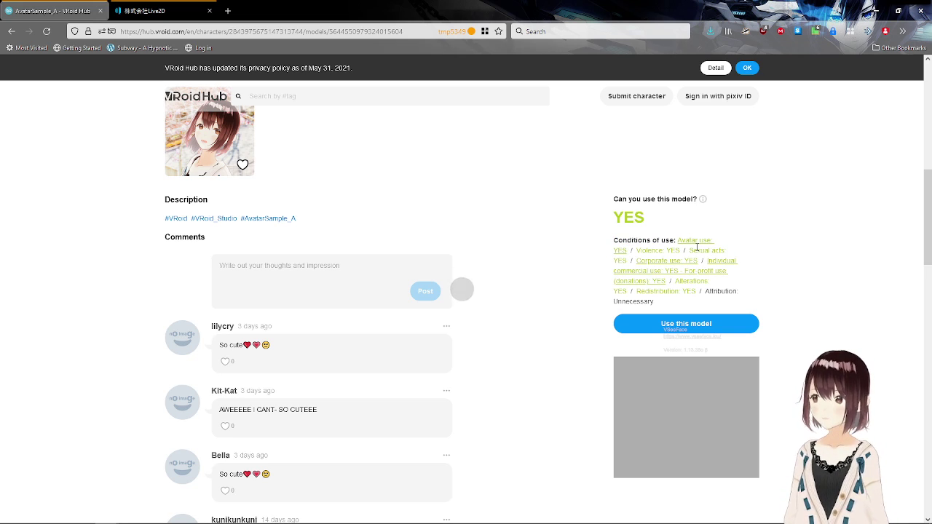
scroll(512, 219, "up", 4)
scroll(728, 312, "down", 3)
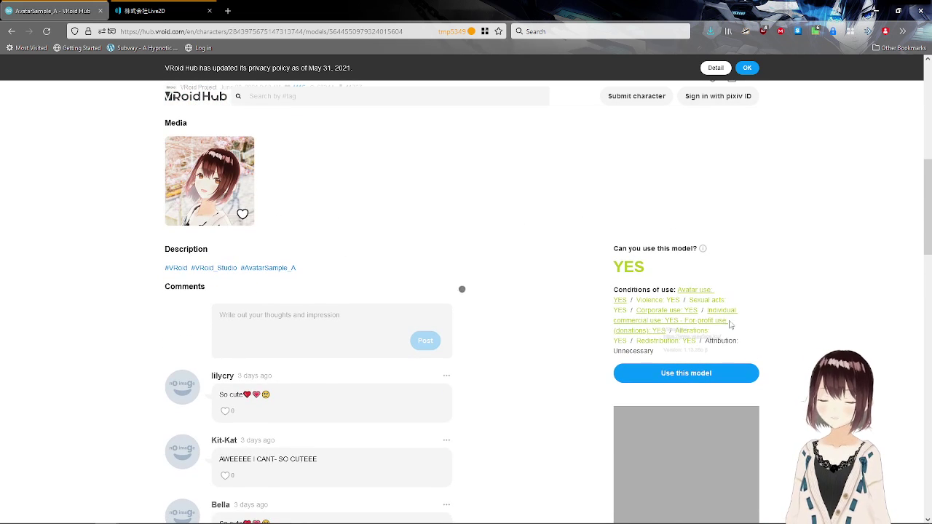
left_click_drag(655, 302, 680, 301)
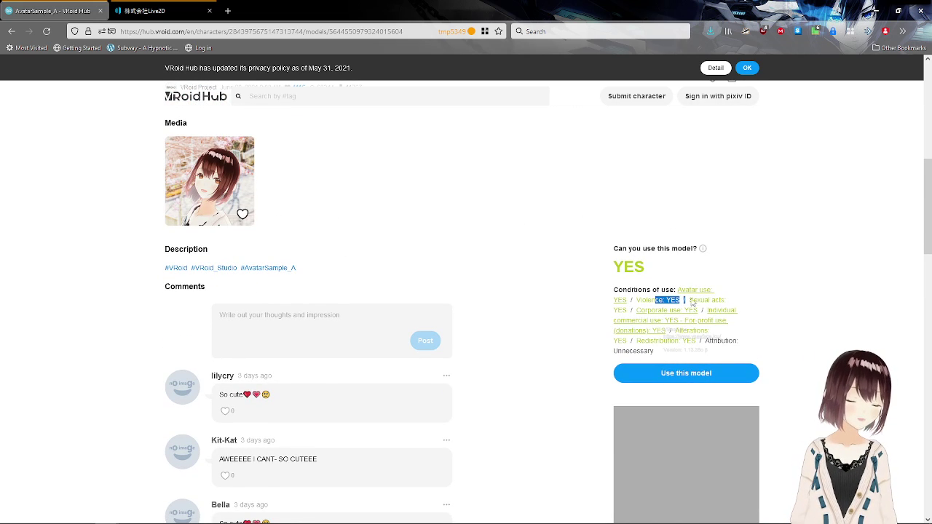
left_click(756, 302)
left_click_drag(758, 343, 841, 321)
left_click(819, 315)
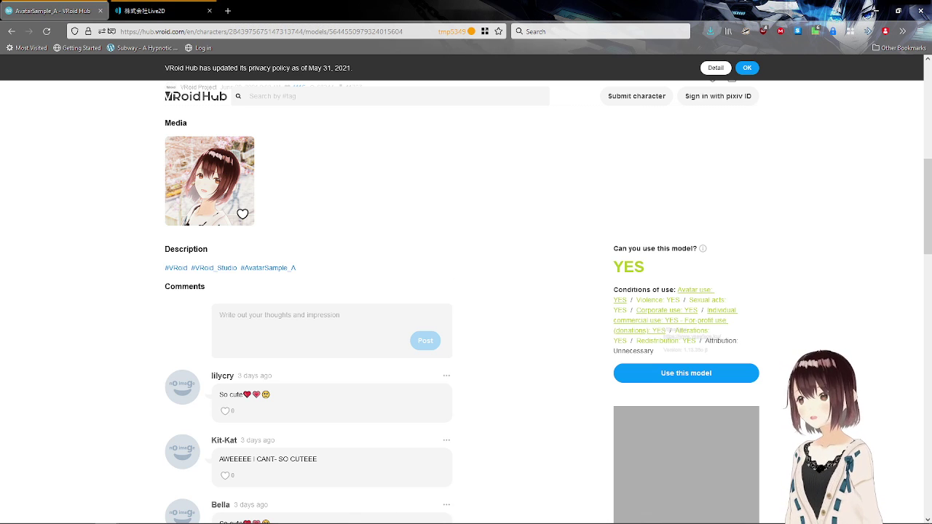
- Review AvatarSample_A's description, media and usage details once more, and leave the VRoid Hub page
scroll(621, 268, "up", 3)
scroll(621, 268, "down", 3)
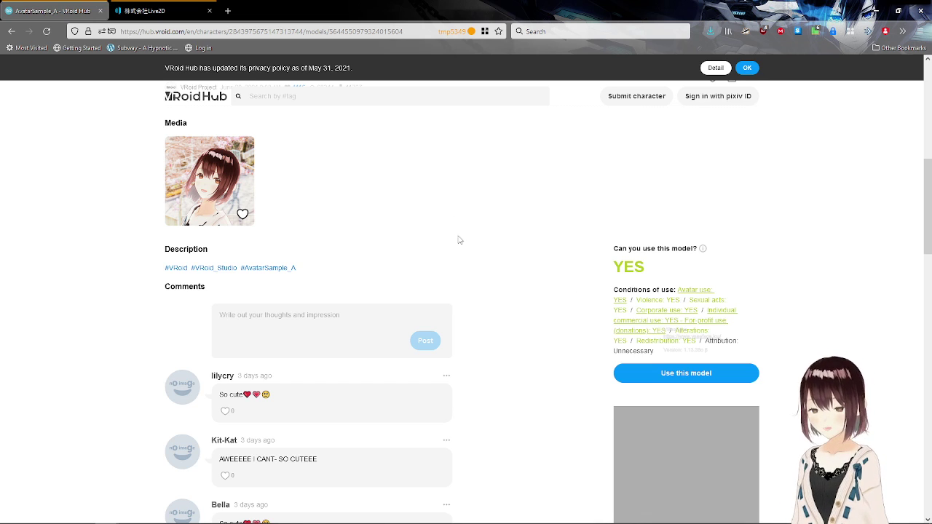
scroll(459, 233, "up", 5)
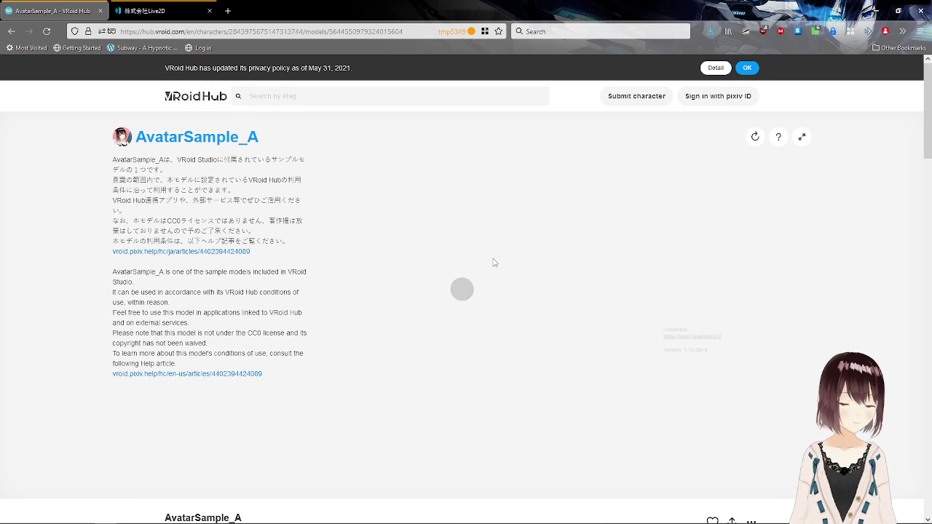
scroll(218, 156, "down", 5)
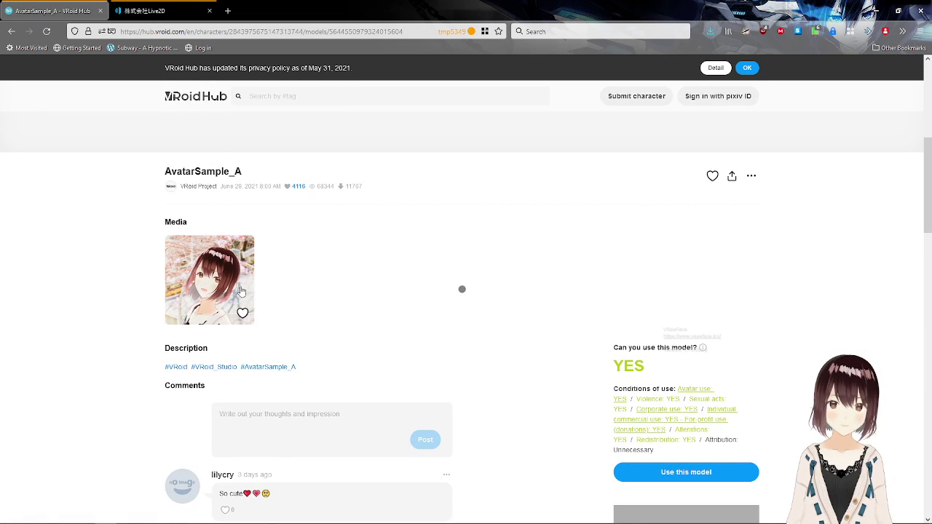
scroll(204, 251, "up", 5)
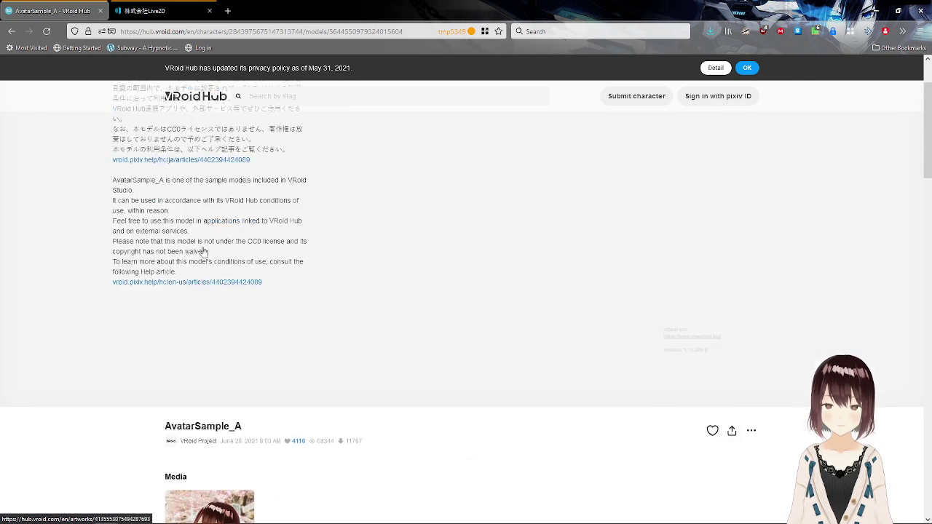
scroll(252, 144, "down", 5)
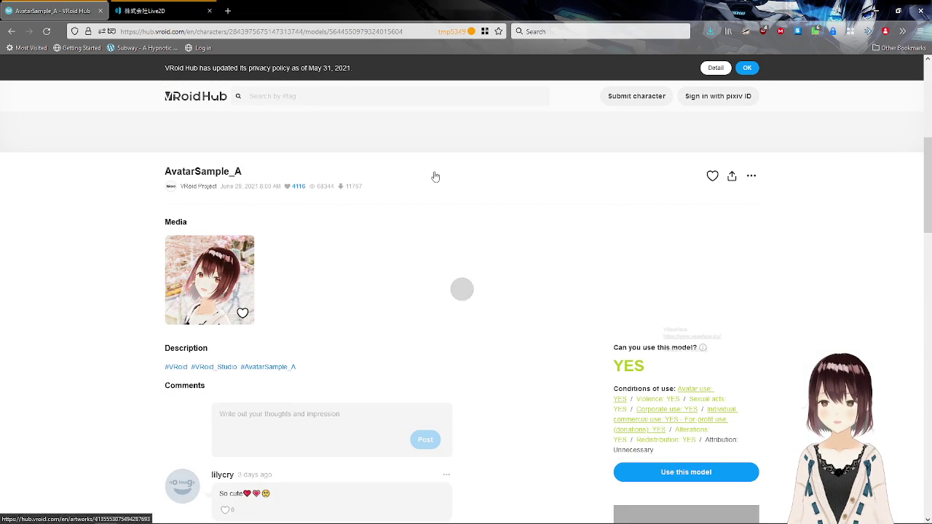
key("alt+Left")
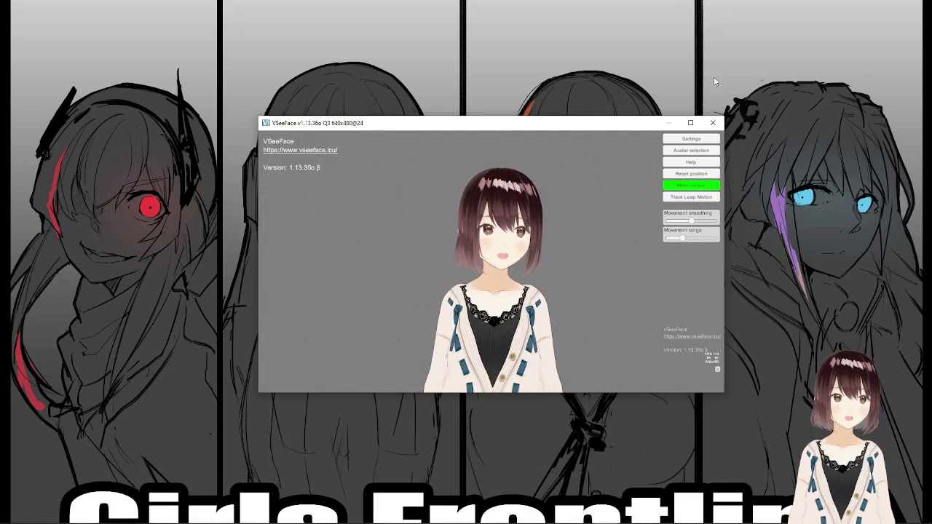
- Switch to VRoid Studio 0.14.0 and open the testfemale model from the user's own models
mouse_move(595, 517)
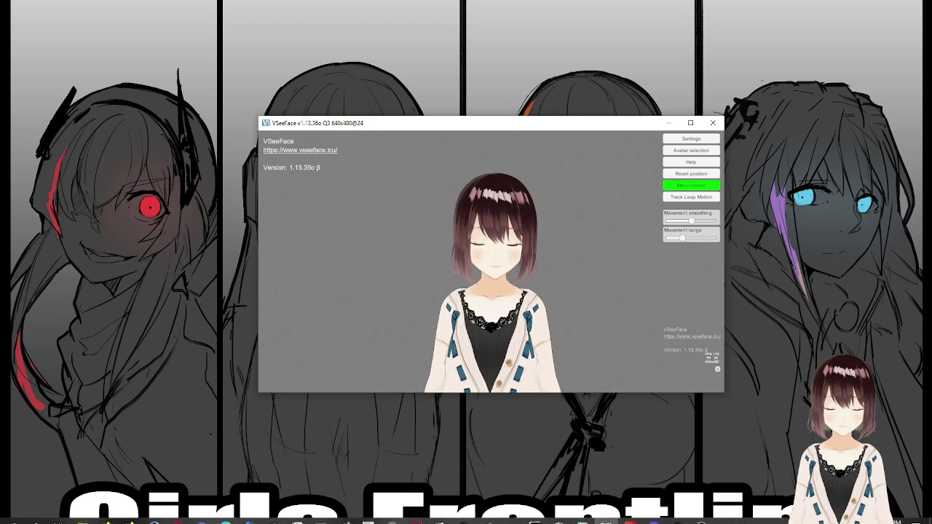
left_click(393, 516)
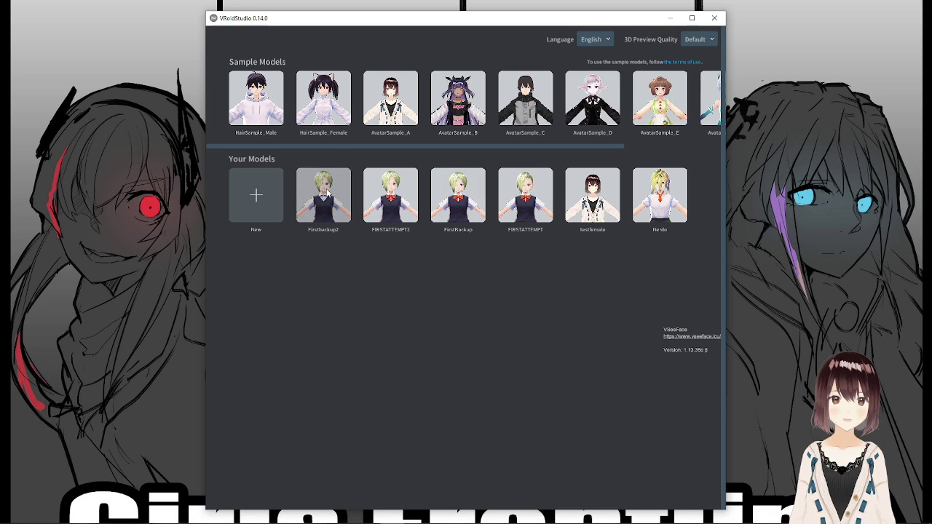
left_click(592, 195)
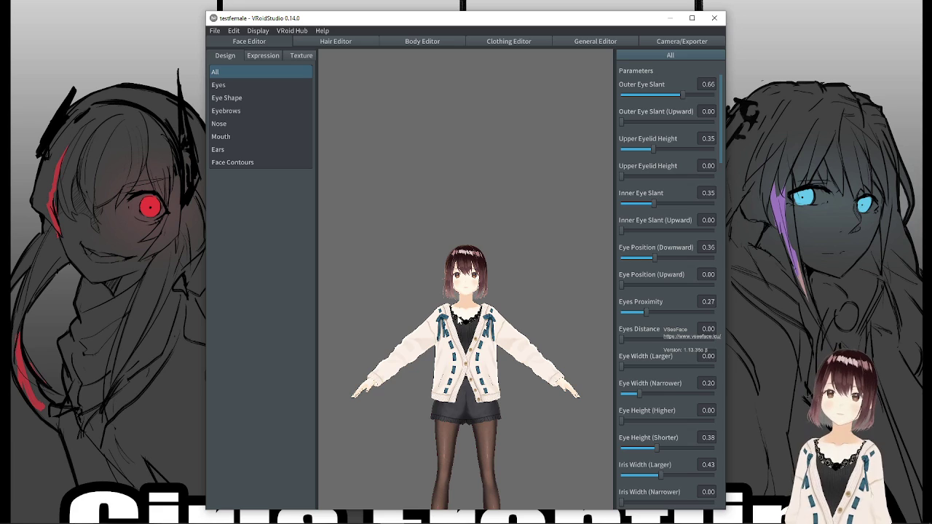
- Show the Eyes design parameters of the model in the Face Editor
left_click(272, 56)
left_click(230, 56)
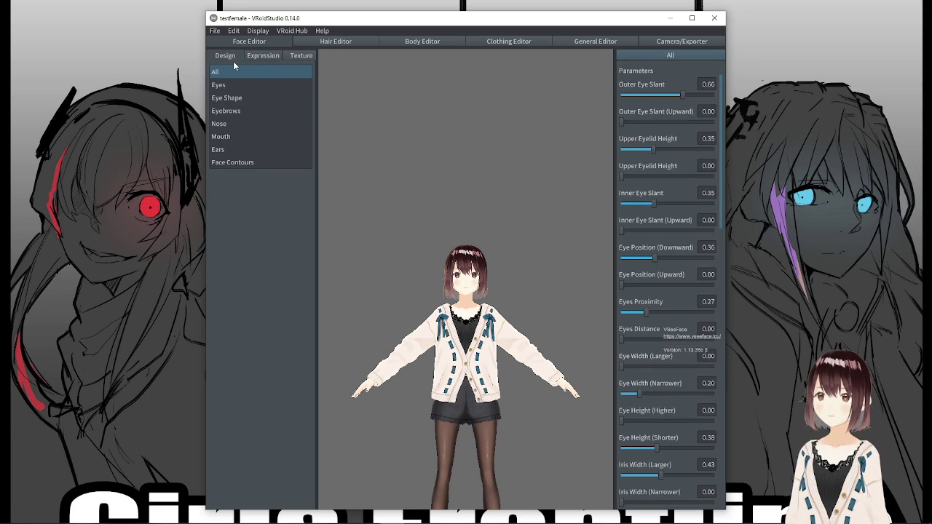
left_click(227, 87)
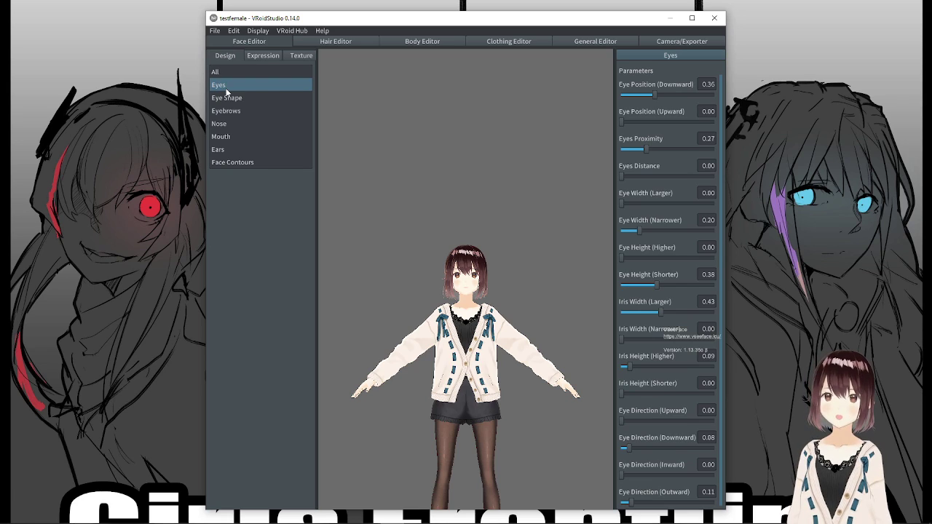
- Show the face's Eyeline and Irises texture settings, maximize the window and display the irises' guide layer (ガイド)
left_click(307, 59)
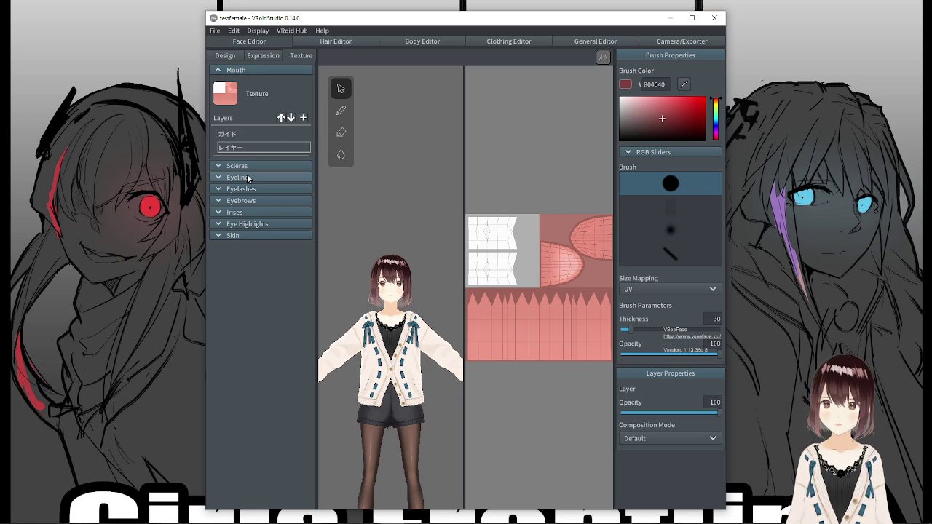
left_click(247, 176)
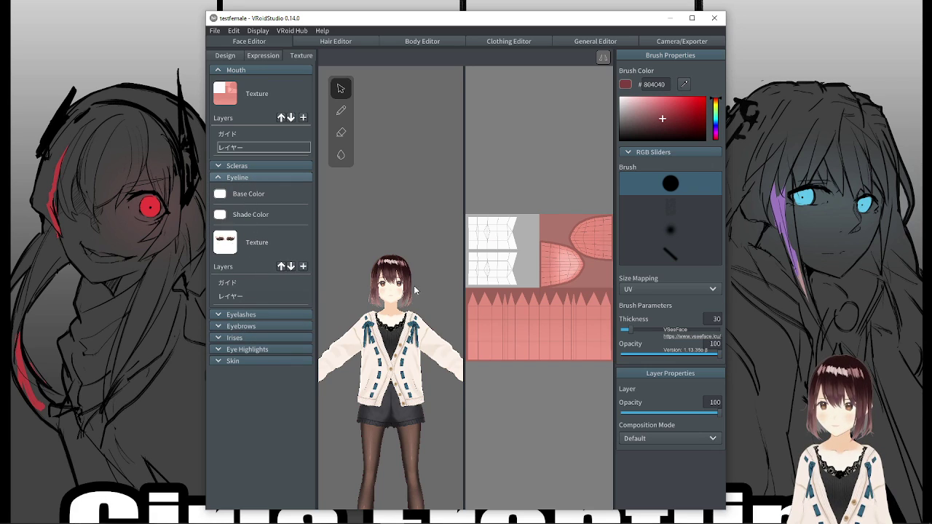
left_click(244, 339)
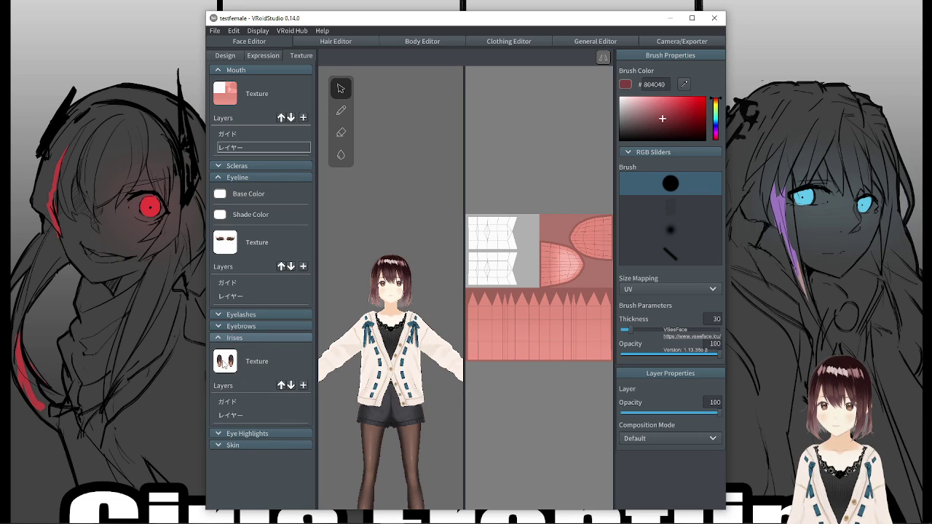
left_click(692, 19)
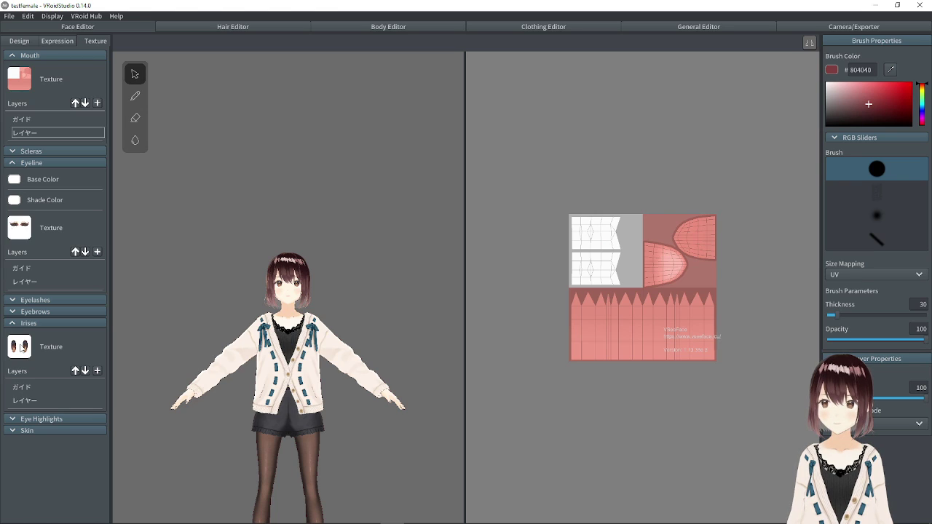
left_click(24, 389)
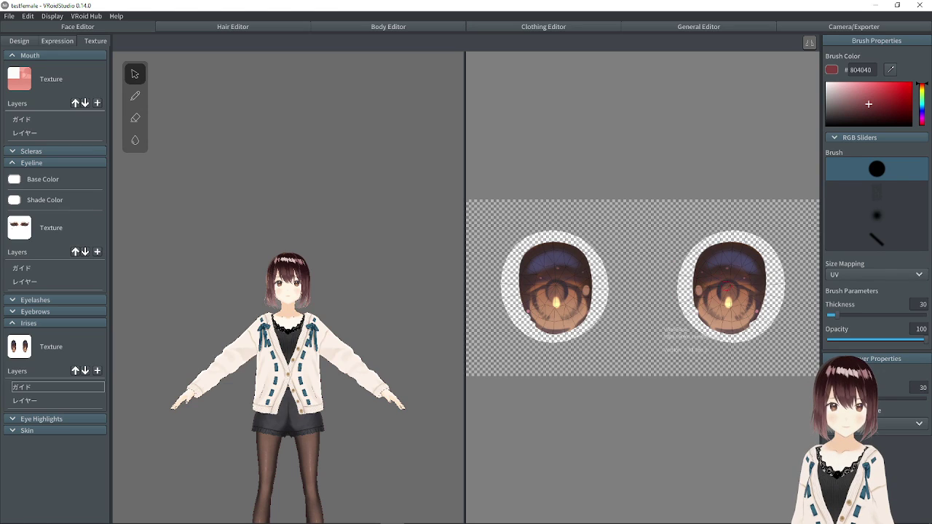
- Open the Hair Editor and look through the hair group list with the avatar's head in close view
left_click(249, 26)
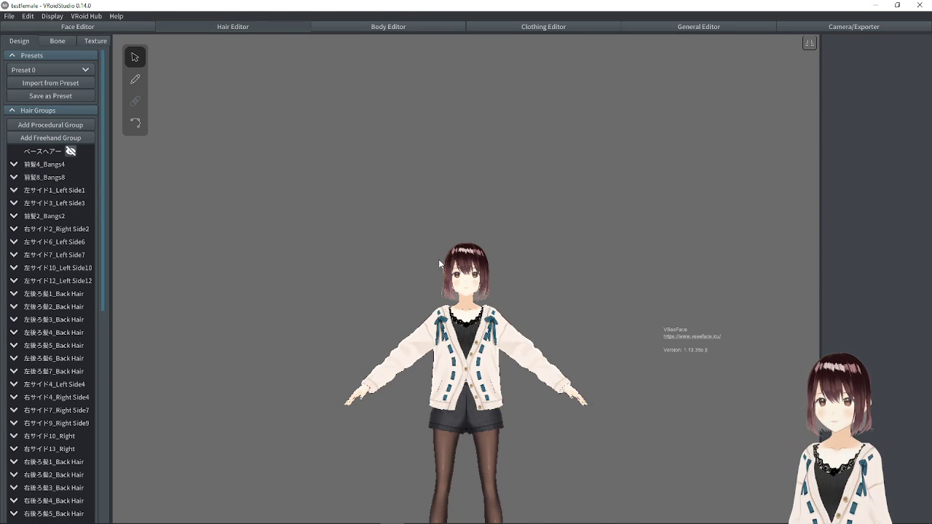
scroll(446, 273, "up", 5)
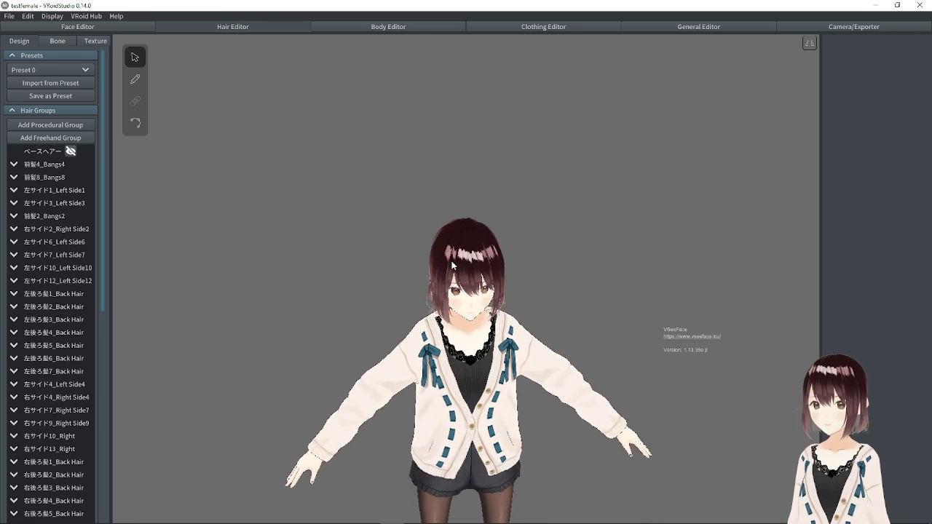
scroll(452, 267, "up", 3)
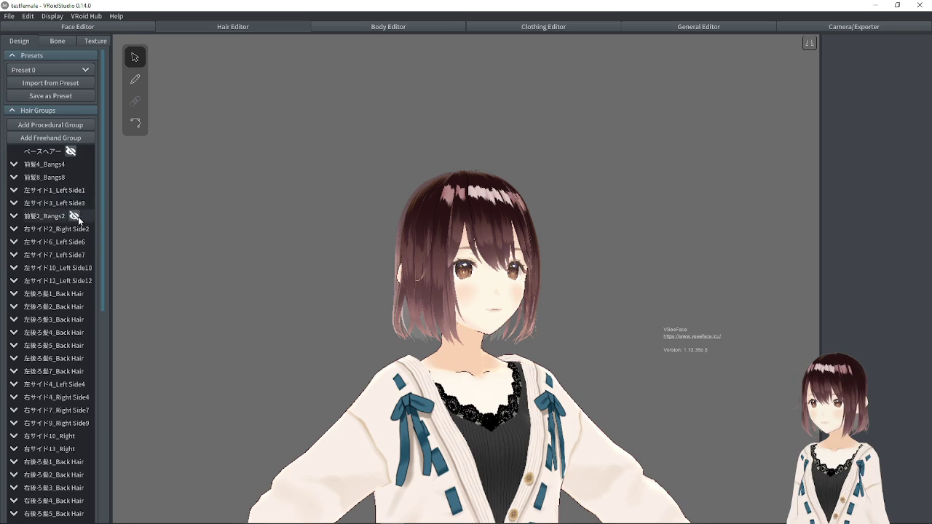
scroll(78, 217, "down", 10)
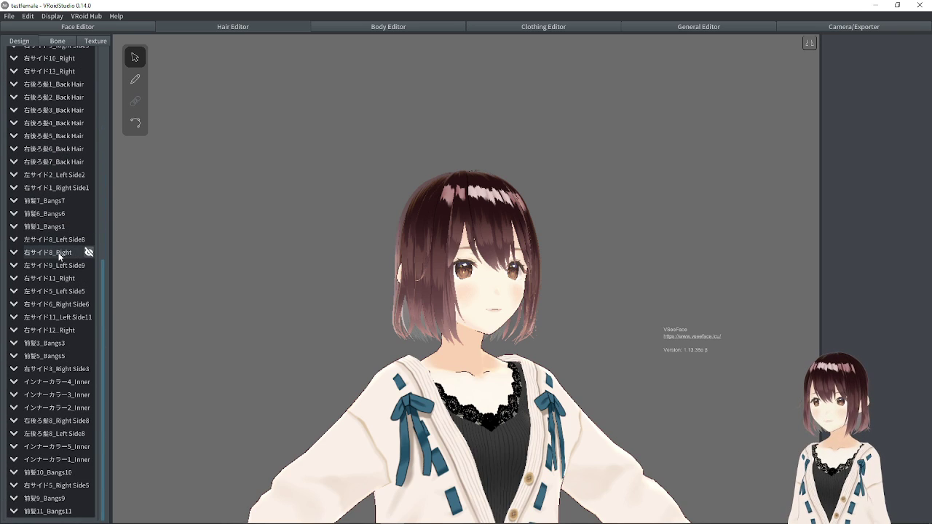
mouse_move(445, 207)
left_mouse_down()
mouse_move(496, 225)
mouse_move(416, 214)
mouse_move(432, 218)
left_mouse_up()
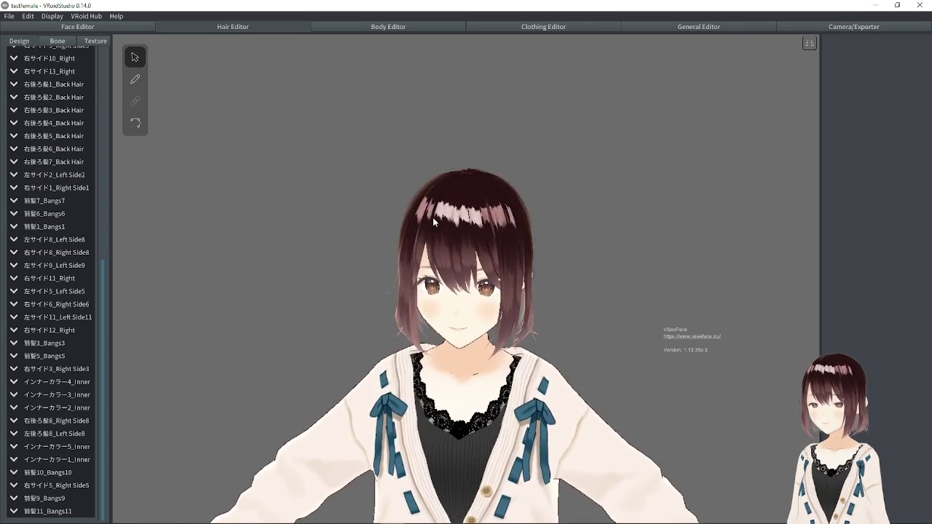
- Inspect individual hair groups on the head, including Right Side6, Bangs5, Bangs3 and the inner colour strands
left_click(50, 303)
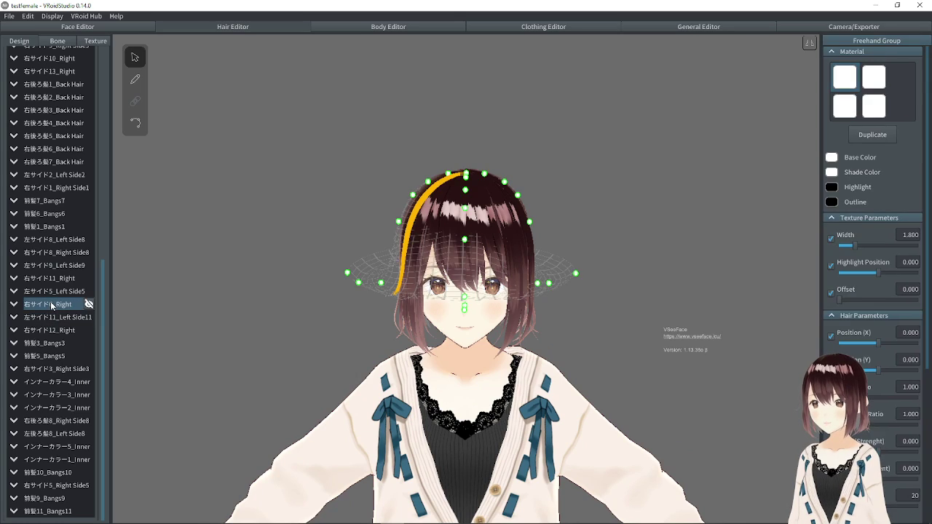
left_click_drag(226, 316, 274, 364)
left_click(54, 356)
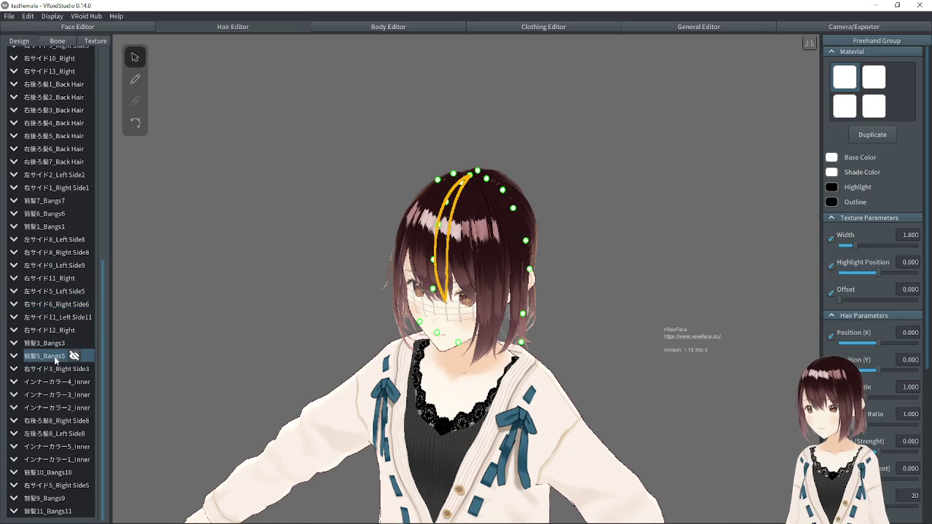
left_click(62, 343)
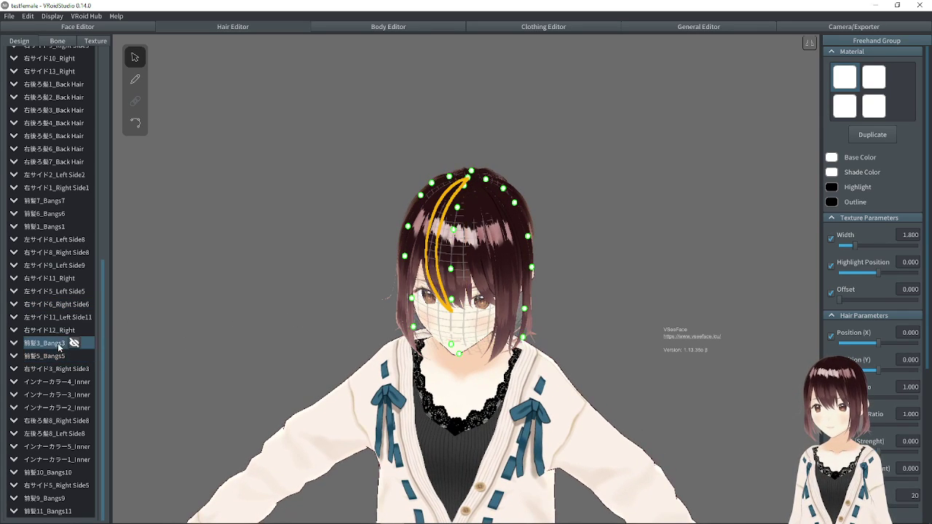
left_click(91, 382)
left_click(38, 421)
left_click(65, 446)
- Inspect the side and back hair groups on the model from several angles, including 左後ろ髪3_Back Hair
left_click(61, 189)
left_click(63, 137)
left_click_drag(216, 230, 70, 295)
scroll(71, 296, "up", 5)
left_click(65, 135)
left_click_drag(189, 218, 67, 204)
scroll(67, 204, "up", 5)
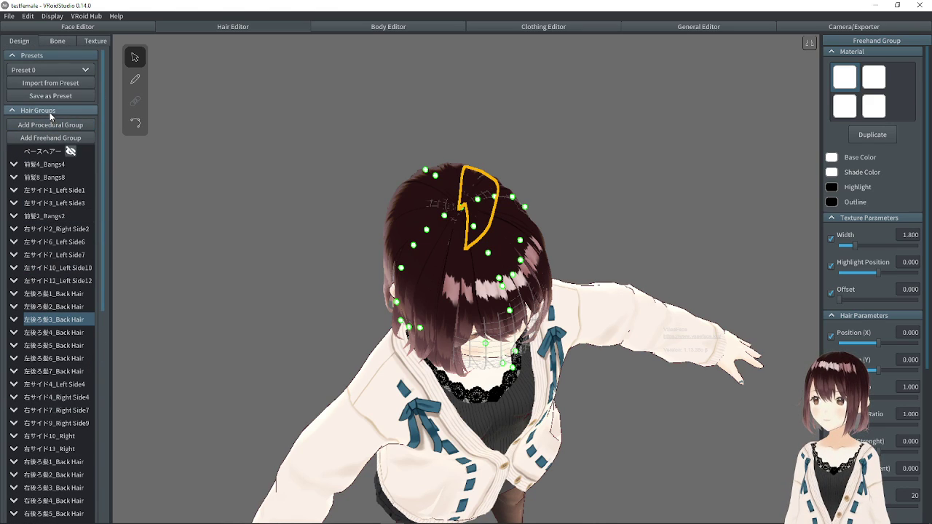
- Show the hair textures and expand the second Hair material's colour and layer settings
left_click(99, 40)
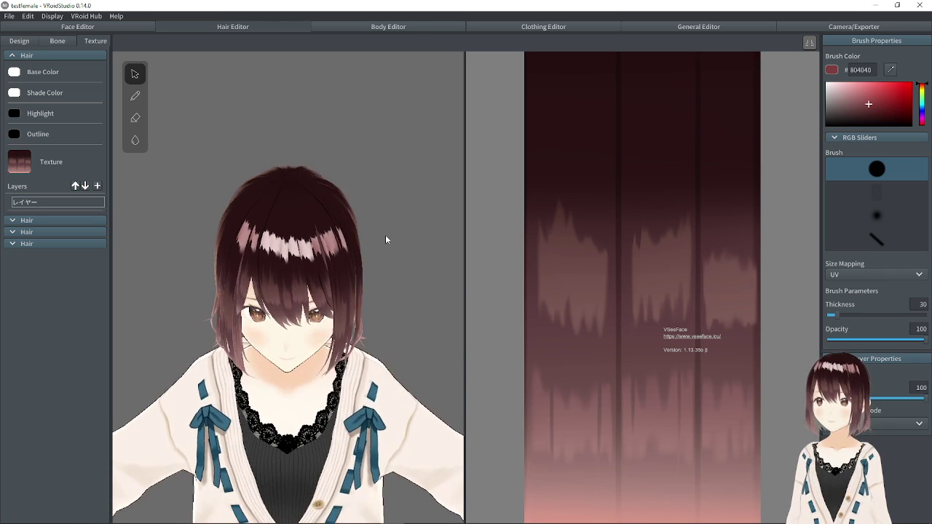
left_click(36, 220)
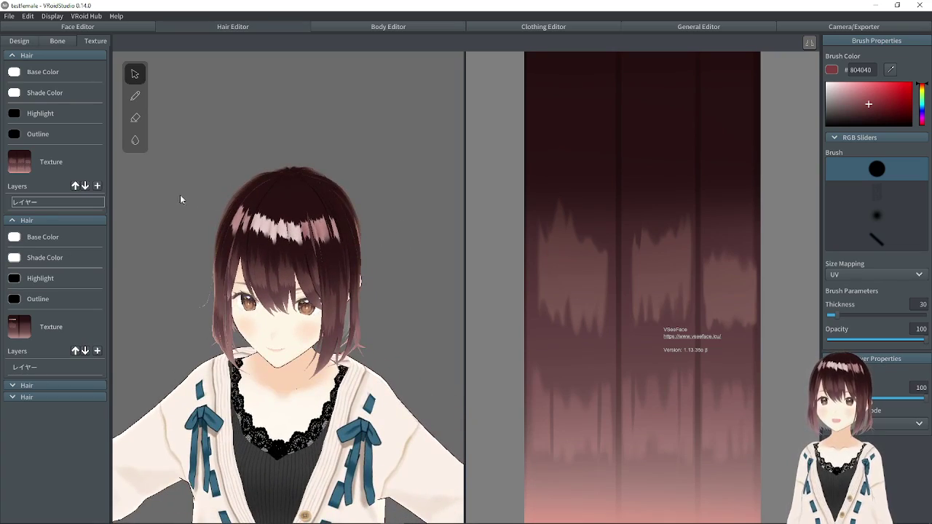
left_click_drag(210, 202, 266, 204)
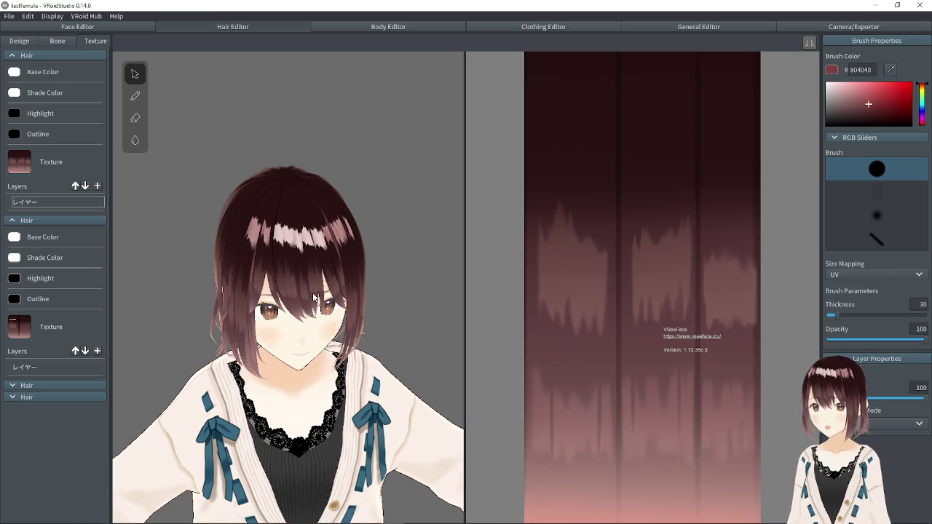
left_click_drag(155, 233, 294, 247)
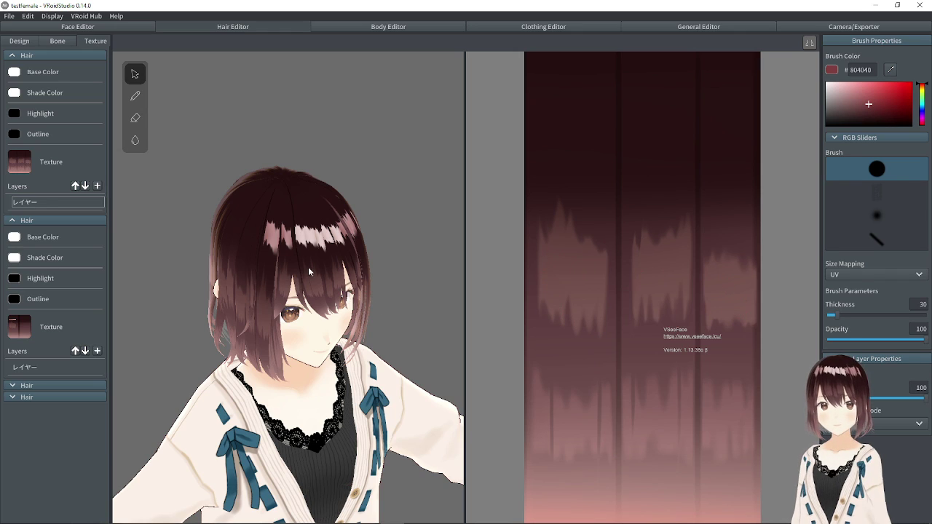
left_click_drag(426, 260, 316, 209)
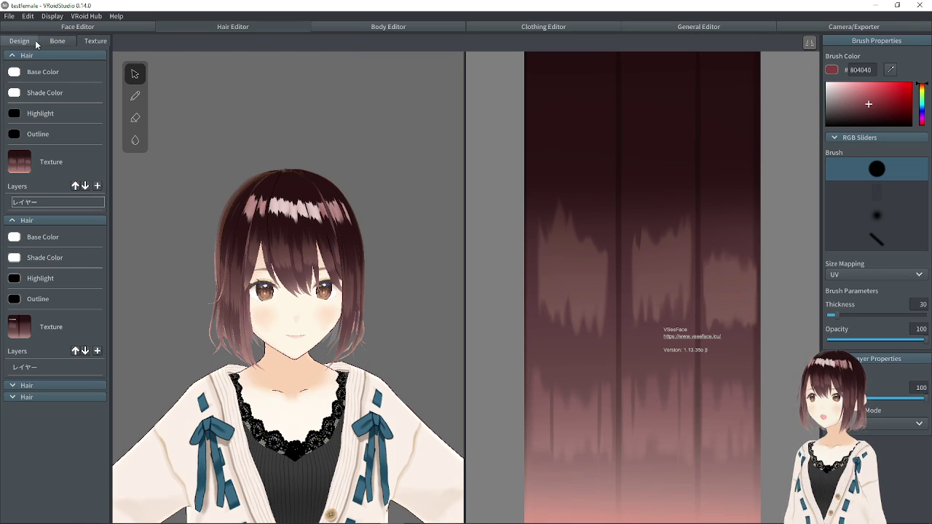
- Open the clothing textures in the Clothing Editor and examine the ribbons and front of the hoodie texture up close
left_click(565, 29)
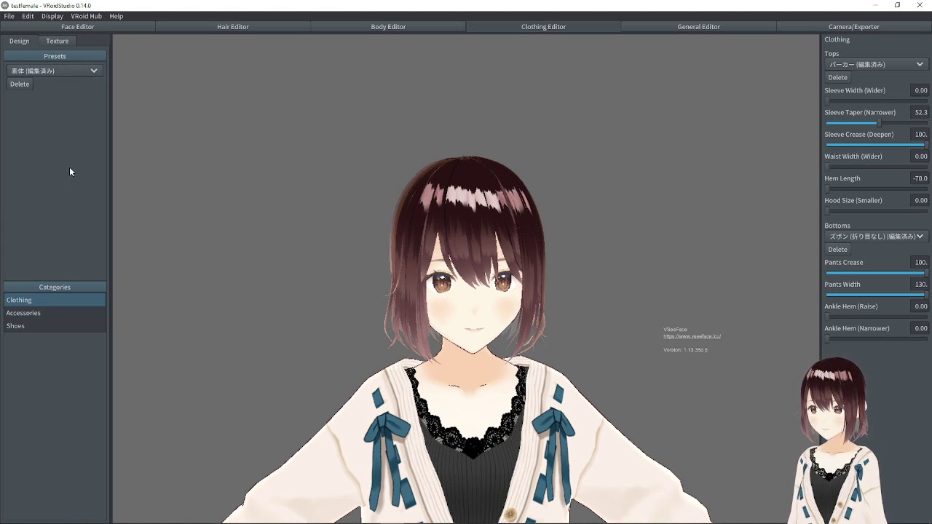
left_click(69, 40)
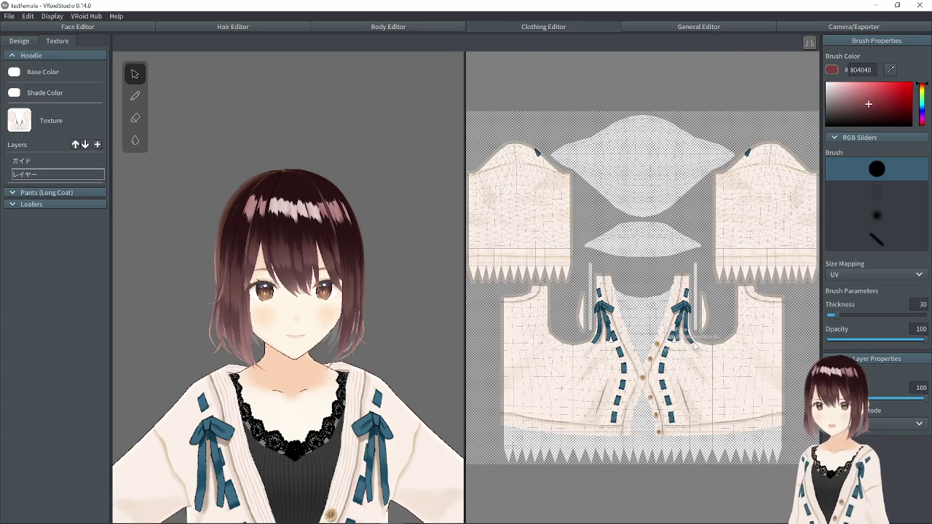
scroll(700, 352, "up", 5)
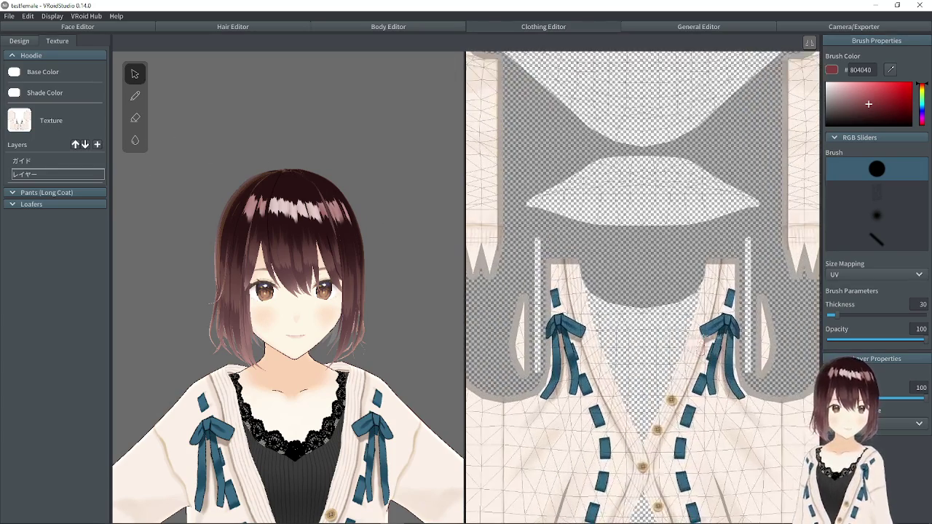
scroll(678, 364, "up", 2)
scroll(745, 322, "down", 2)
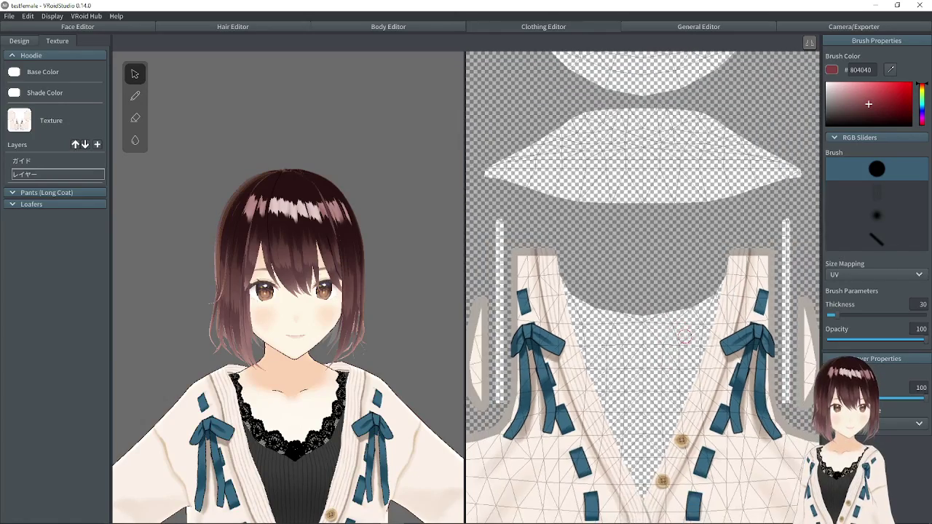
- Paint two freehand test strokes on the front of the hoodie texture's レイヤー layer and undo both
mouse_move(678, 359)
left_mouse_down()
mouse_move(627, 437)
mouse_move(720, 350)
left_mouse_up()
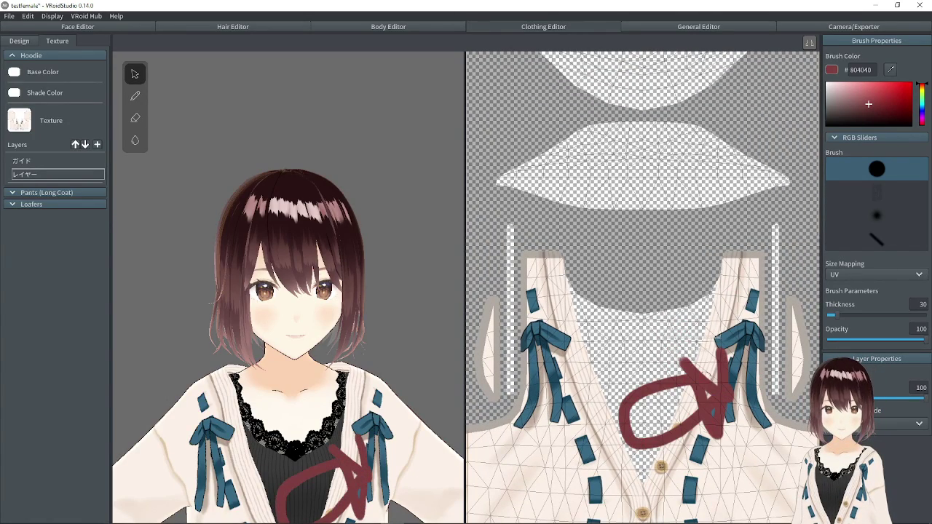
scroll(715, 337, "down", 1)
scroll(716, 336, "down", 1)
mouse_move(626, 421)
left_mouse_down()
mouse_move(517, 484)
mouse_move(610, 391)
left_mouse_up()
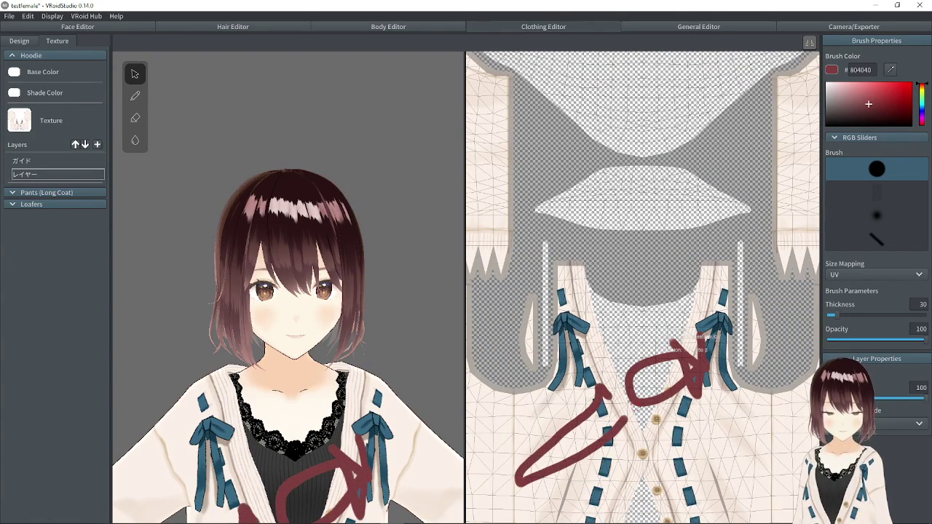
key("ctrl+z")
key("ctrl+z")
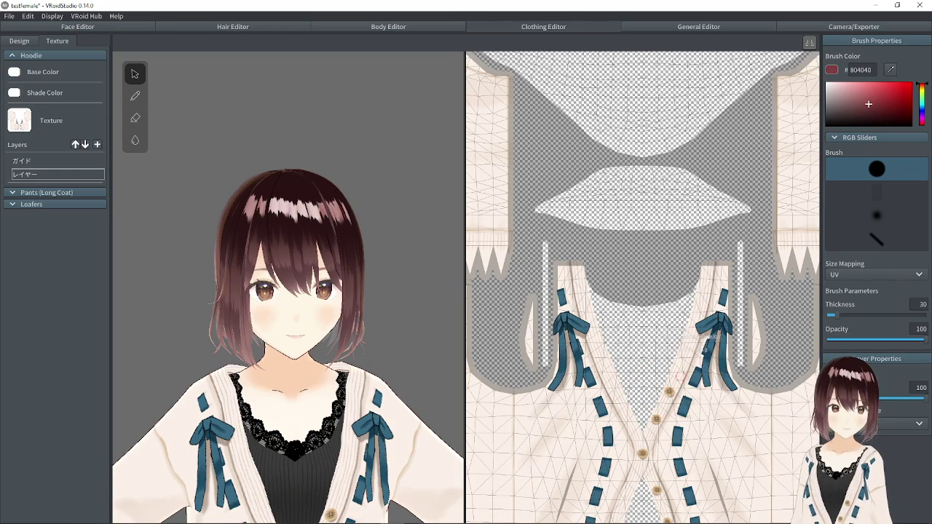
- Show the whole hoodie texture and examine the cardigan on the avatar from the front and side
scroll(642, 323, "down", 3)
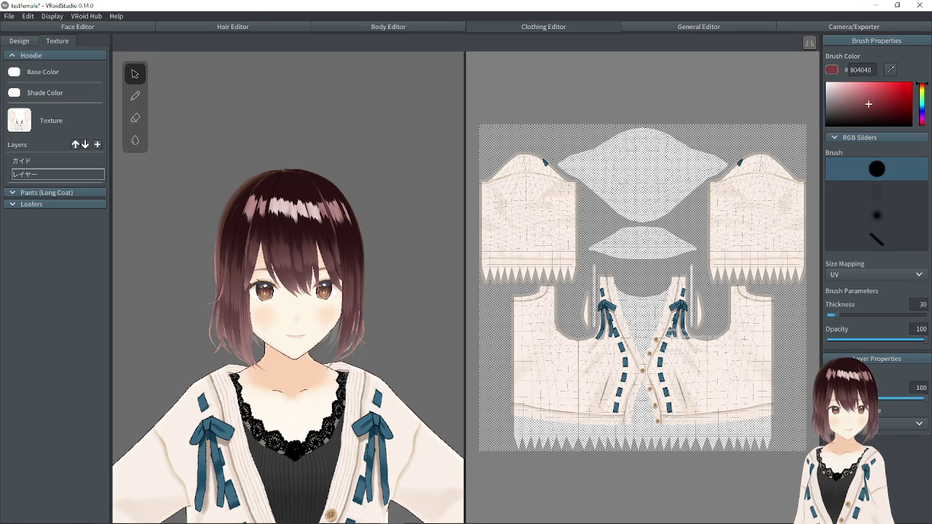
mouse_move(437, 386)
left_mouse_down()
mouse_move(381, 387)
mouse_move(420, 381)
left_mouse_up()
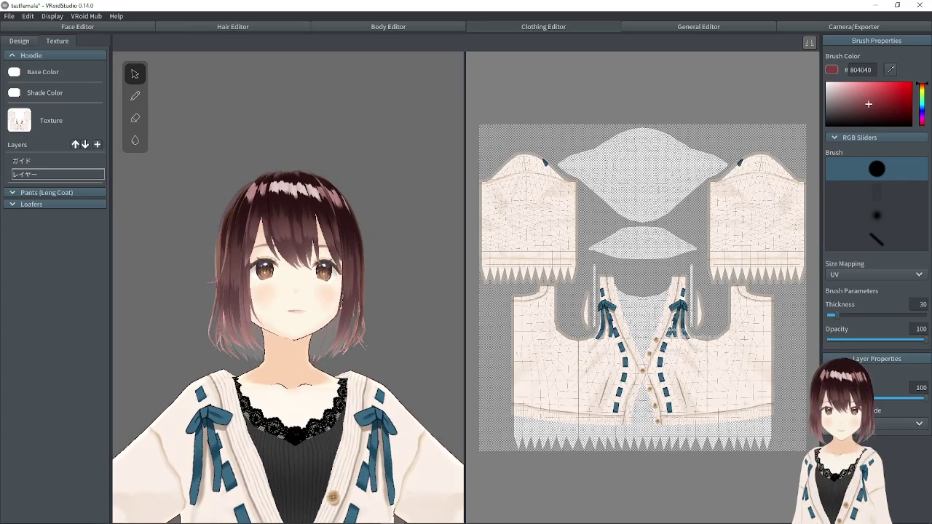
mouse_move(397, 334)
left_mouse_down()
mouse_move(406, 345)
mouse_move(410, 335)
mouse_move(410, 354)
mouse_move(355, 344)
mouse_move(356, 352)
mouse_move(393, 350)
left_mouse_up()
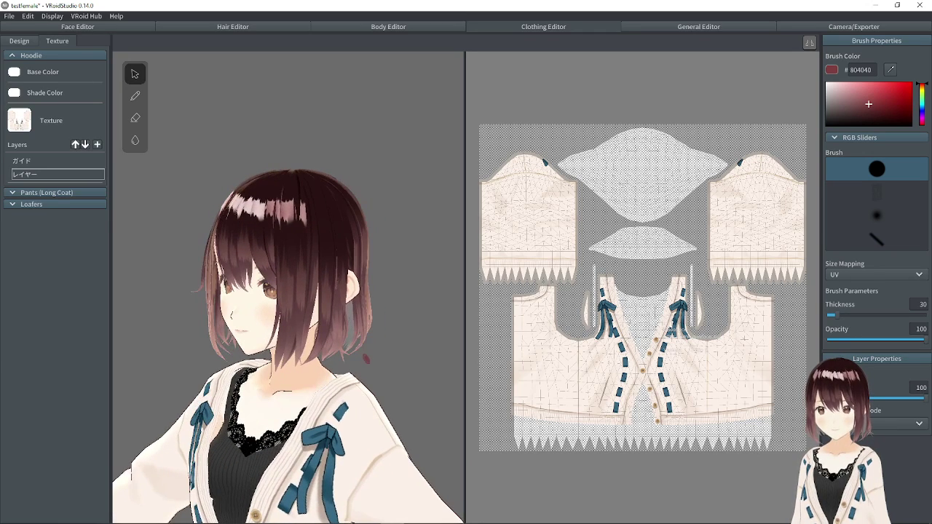
left_click_drag(281, 274, 298, 283)
left_click_drag(326, 340, 216, 276)
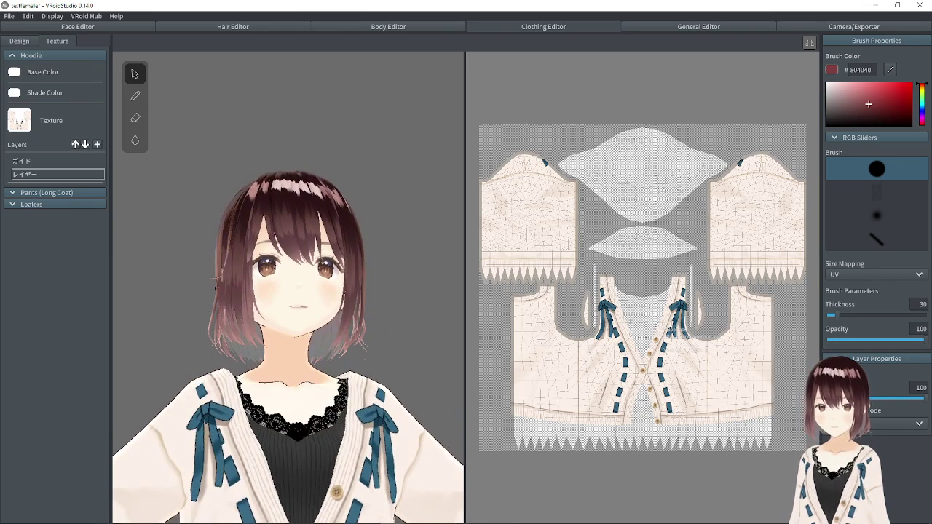
- Paint large freehand letters across the front of the hoodie texture and undo all the strokes
left_click_drag(606, 350, 575, 382)
mouse_move(625, 353)
left_mouse_down()
mouse_move(671, 393)
mouse_move(684, 364)
mouse_move(719, 390)
left_mouse_up()
left_click_drag(697, 351, 740, 347)
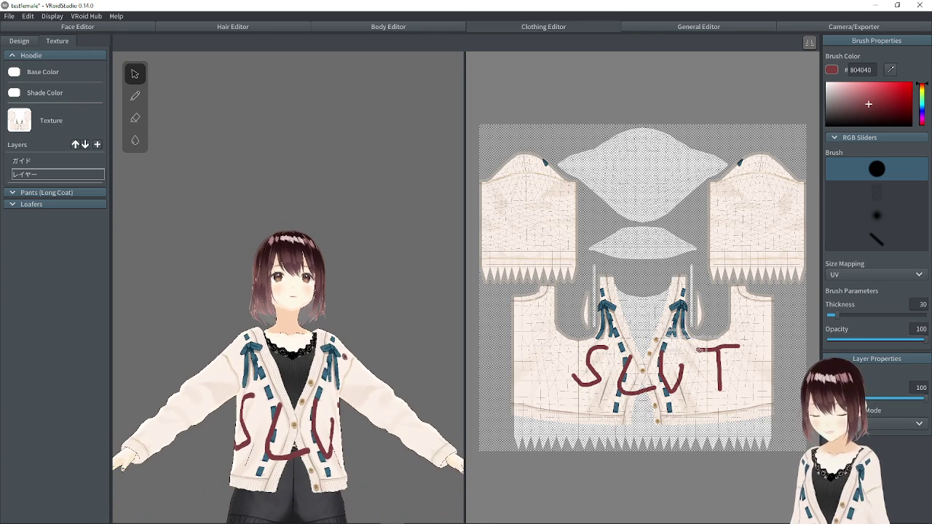
key("ctrl+z")
key("ctrl+z")
key("ctrl+z")
key("ctrl+z")
key("ctrl+z")
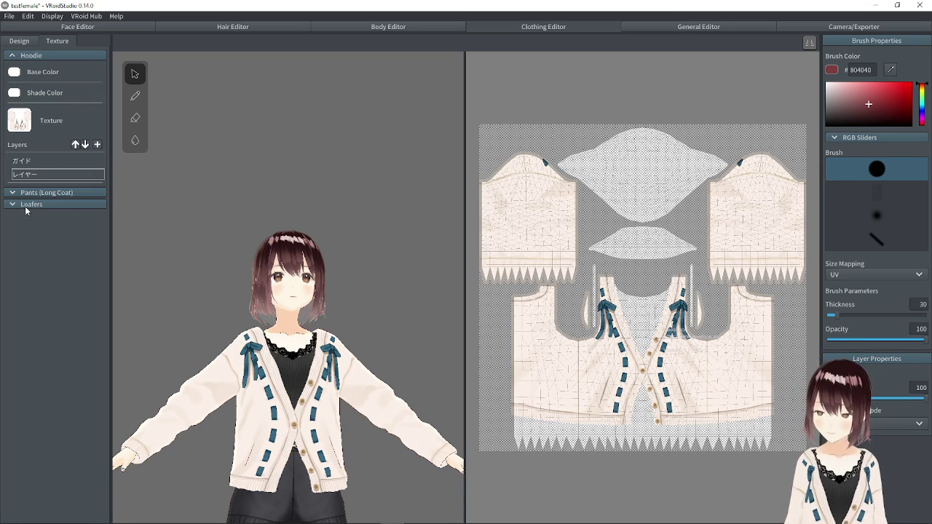
- Collapse the Hoodie texture settings and examine the avatar's outfit from several angles and distances
left_click_drag(270, 281, 255, 315)
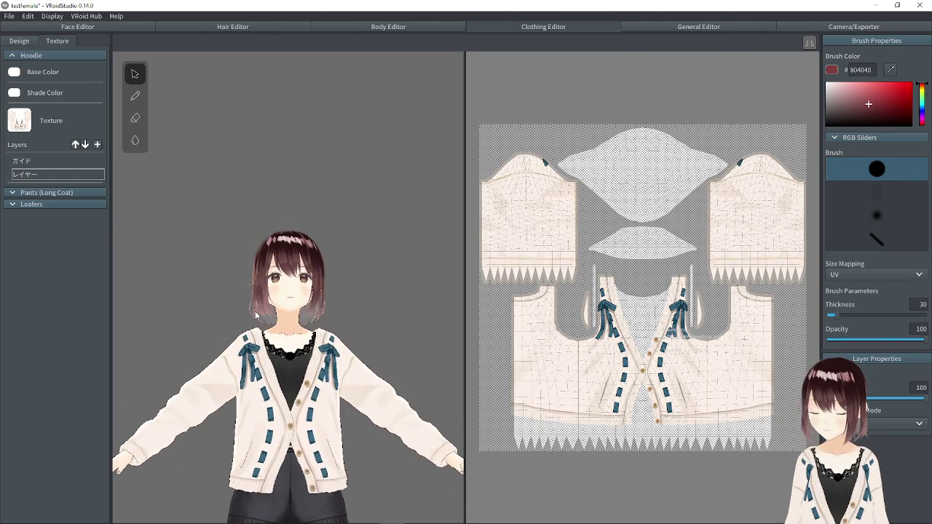
left_click(29, 57)
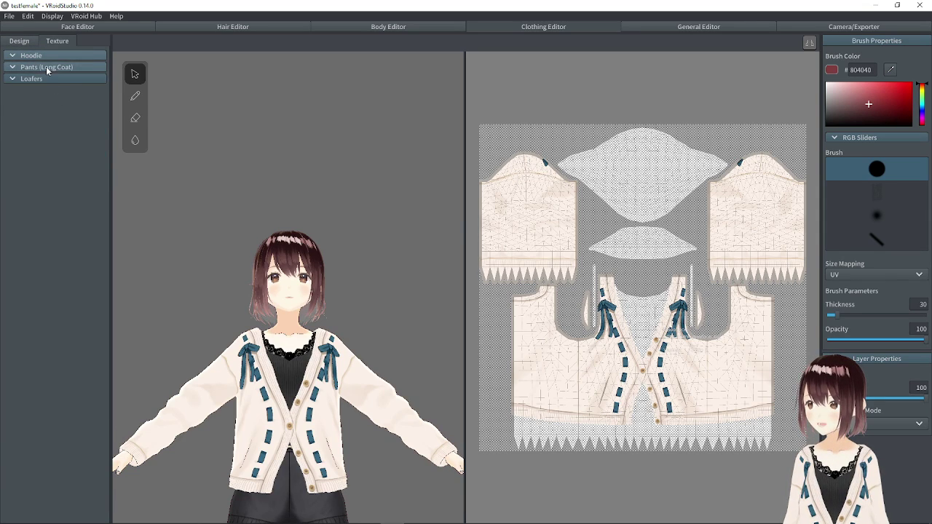
left_click_drag(230, 288, 210, 292)
left_click_drag(167, 217, 200, 220)
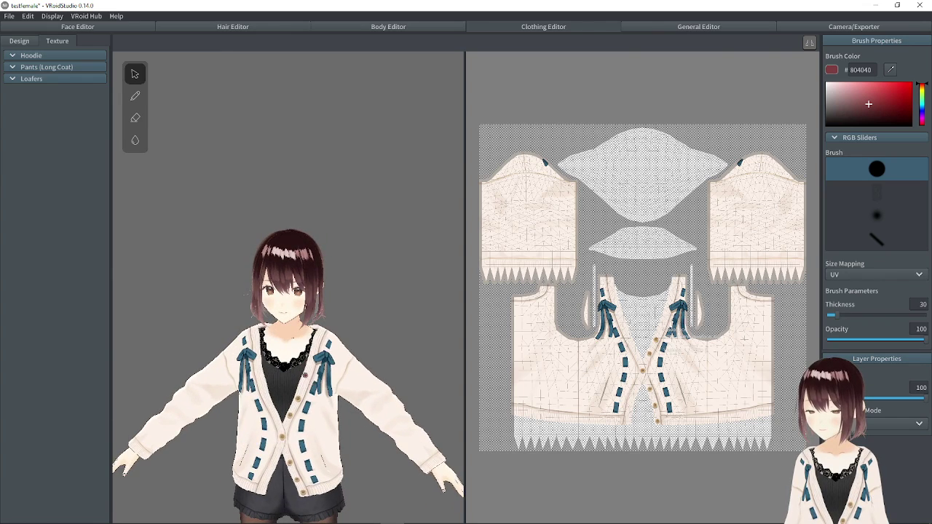
left_click(22, 70)
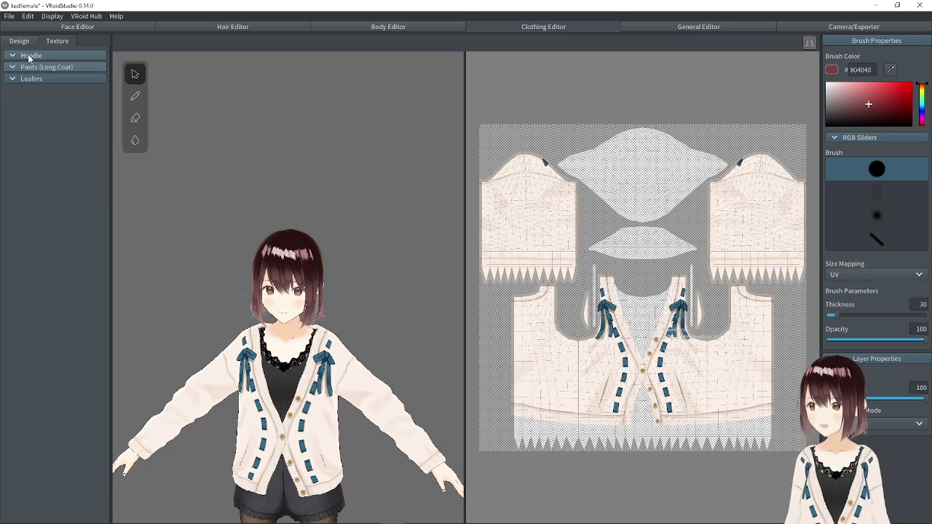
scroll(232, 298, "up", 5)
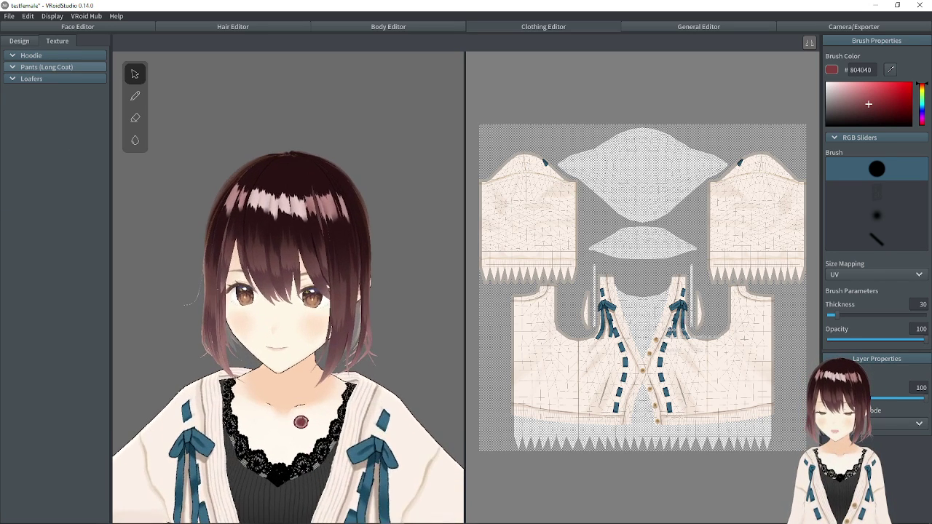
left_click_drag(231, 299, 288, 309)
scroll(289, 306, "down", 1)
scroll(288, 306, "down", 1)
scroll(289, 305, "down", 1)
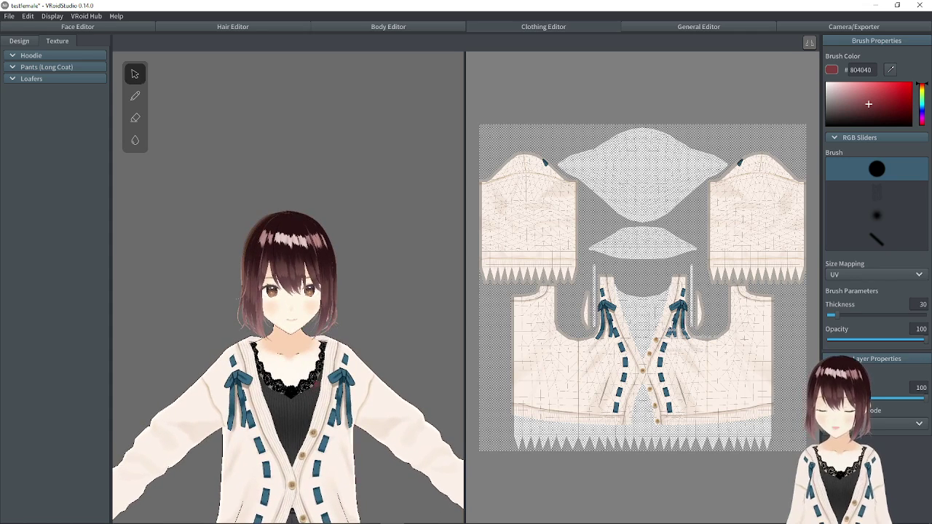
left_click_drag(306, 372, 306, 357)
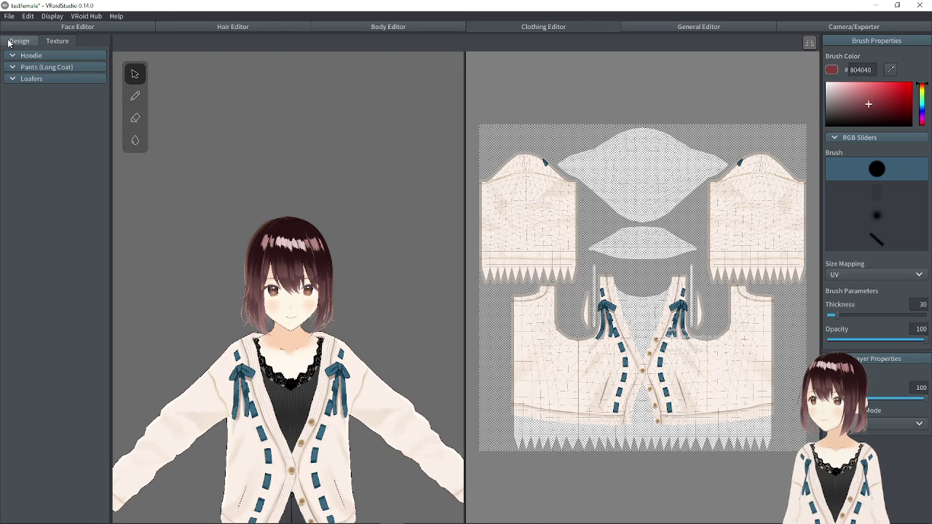
- Open the skin texture in the Body Editor and examine the avatar's inner top and tights at different distances
left_click(417, 26)
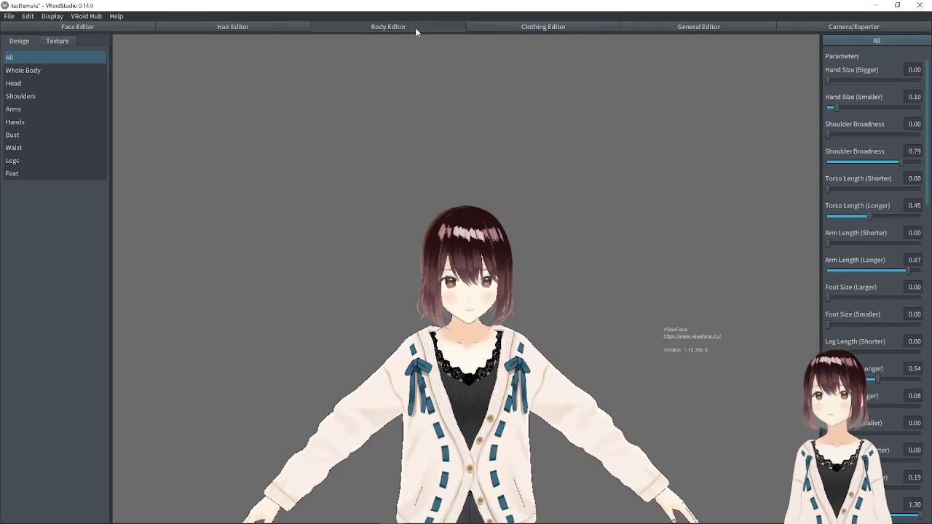
left_click(59, 42)
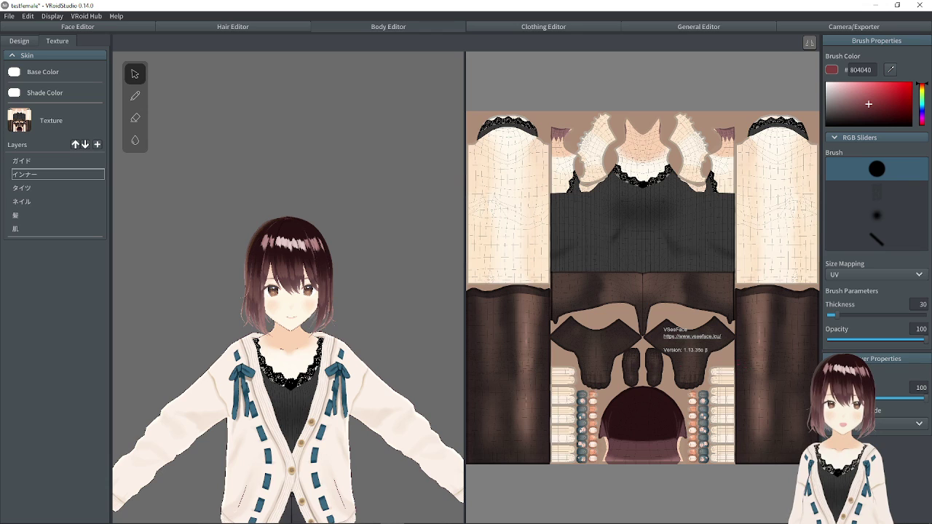
left_click_drag(339, 310, 372, 362)
scroll(350, 487, "down", 3)
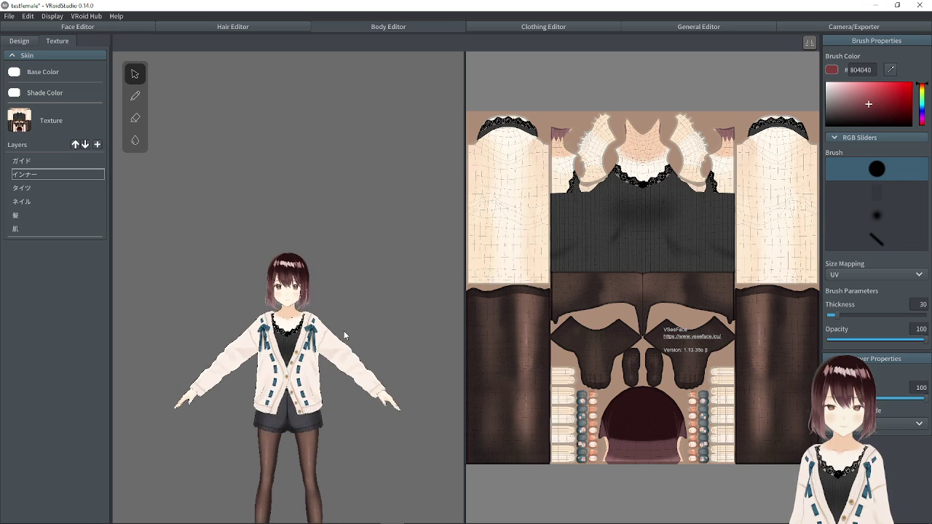
scroll(346, 332, "up", 3)
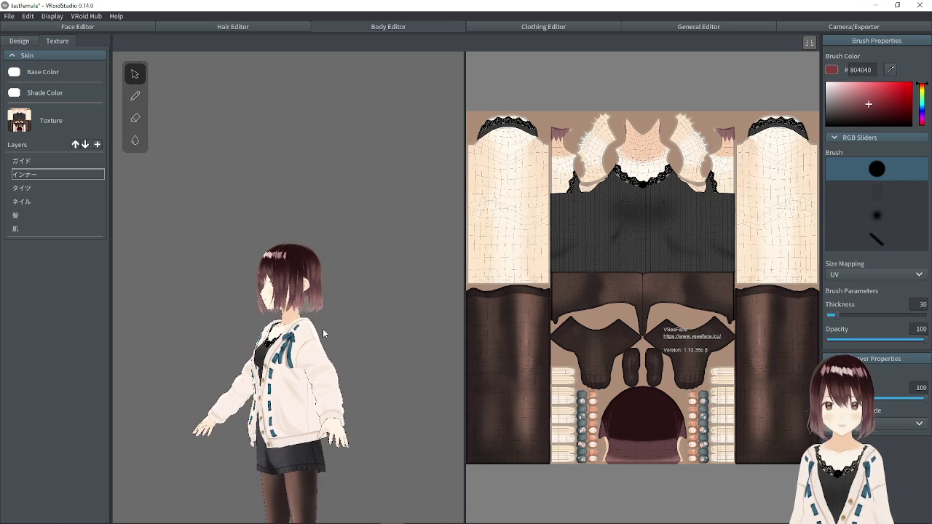
scroll(350, 336, "up", 3)
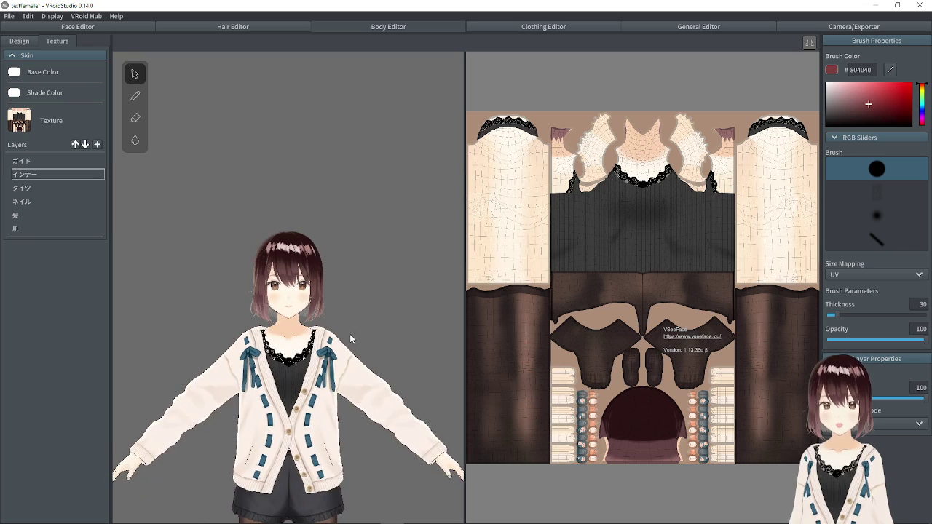
- Look through the skin texture's layers and select the ガイド layer
left_click(29, 190)
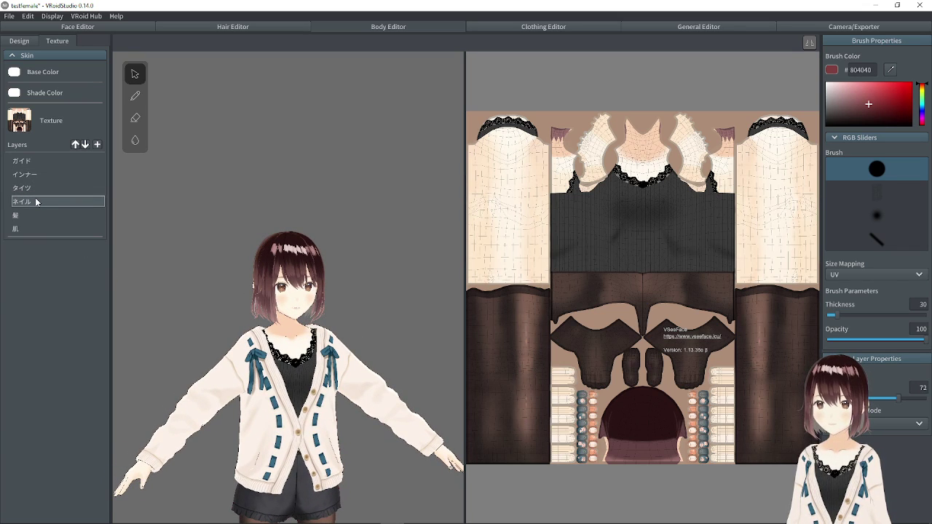
left_click(32, 157)
scroll(641, 125, "up", 6)
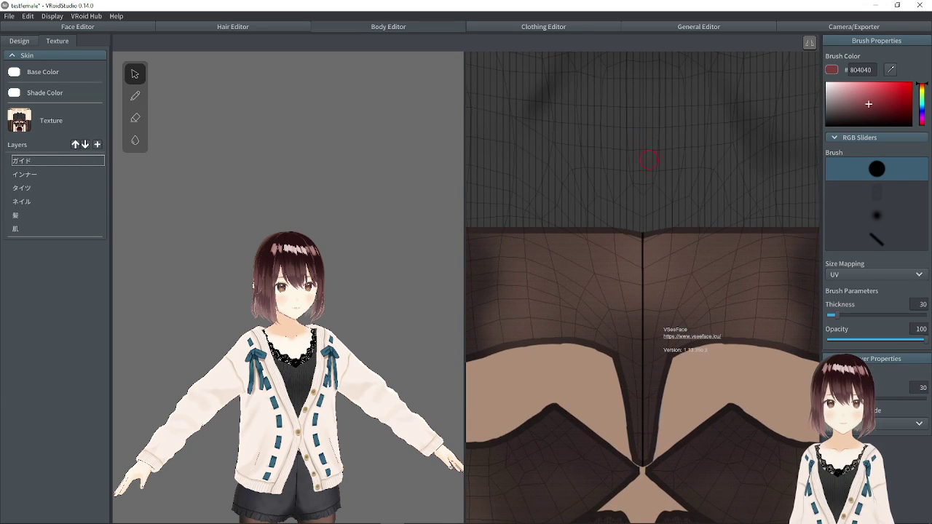
scroll(649, 168, "down", 5)
- Set the brush color to FA0F0F, paint test letters over the inner top on the skin texture and undo them
left_click_drag(889, 101, 907, 83)
mouse_move(618, 135)
left_mouse_down()
mouse_move(619, 169)
mouse_move(601, 178)
mouse_move(650, 176)
left_mouse_up()
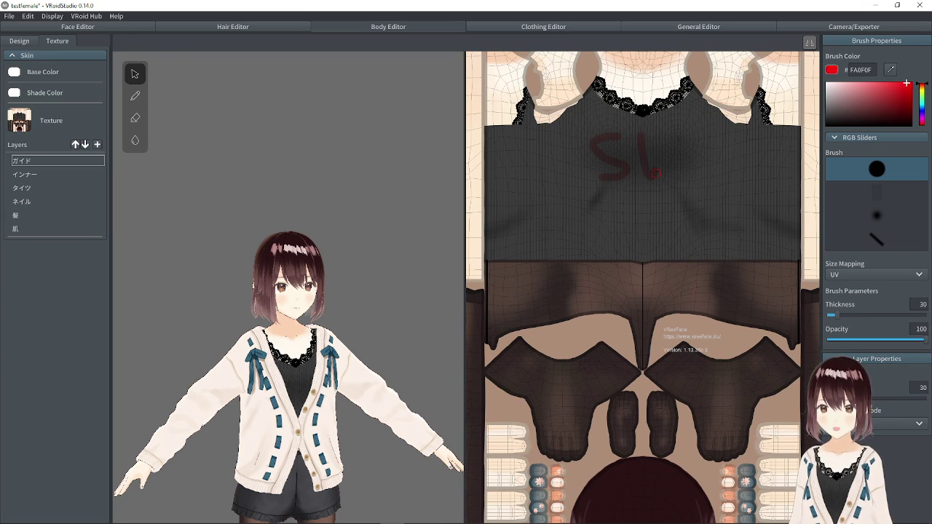
key("ctrl+z")
key("ctrl+z")
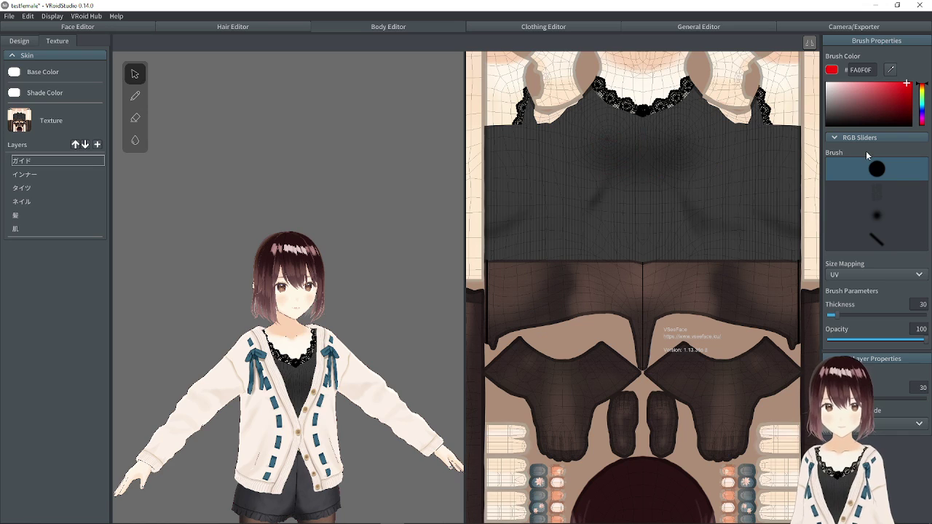
- Set the brush color to white (FFFFFF) and check the inner top on the avatar and skin texture
left_click_drag(858, 104, 811, 83)
scroll(697, 112, "up", 2)
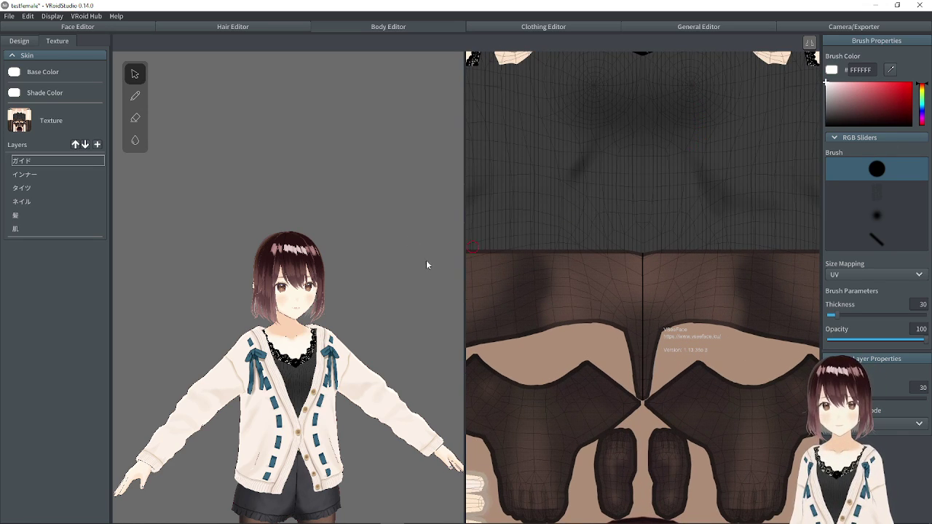
scroll(293, 368, "up", 5)
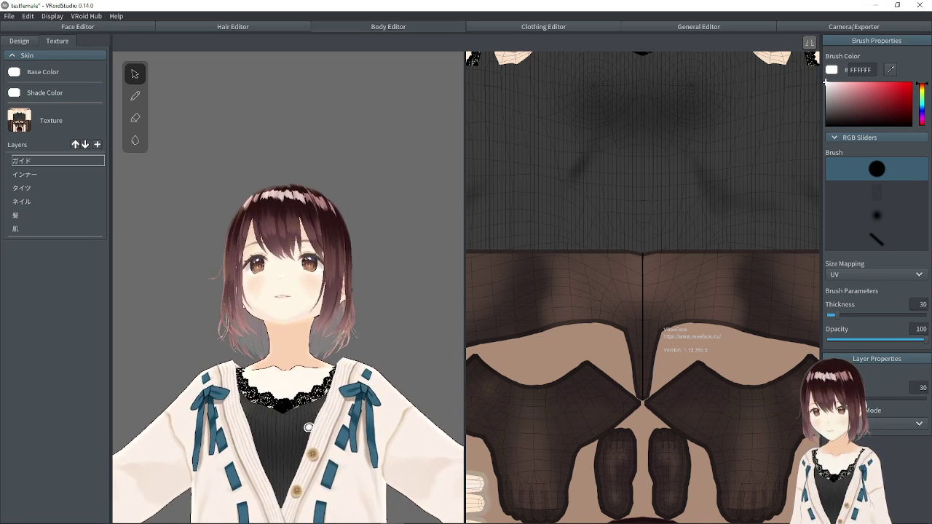
scroll(696, 160, "down", 4)
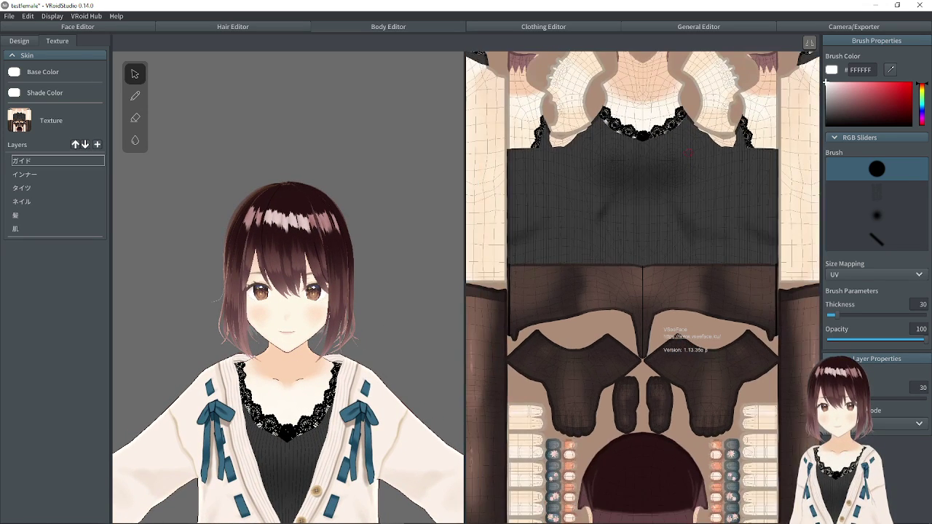
- Select the pen tool for painting over the inner top on the skin texture
scroll(737, 139, "up", 4)
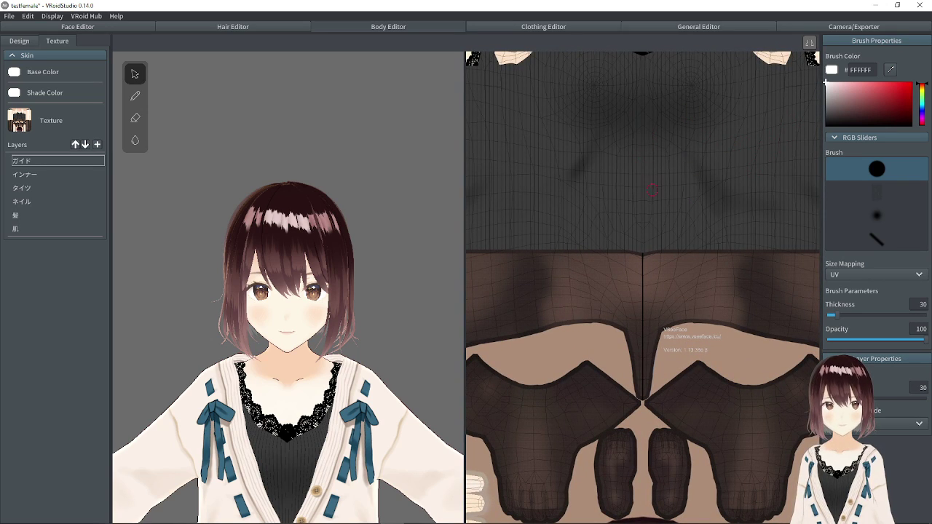
scroll(690, 320, "up", 1)
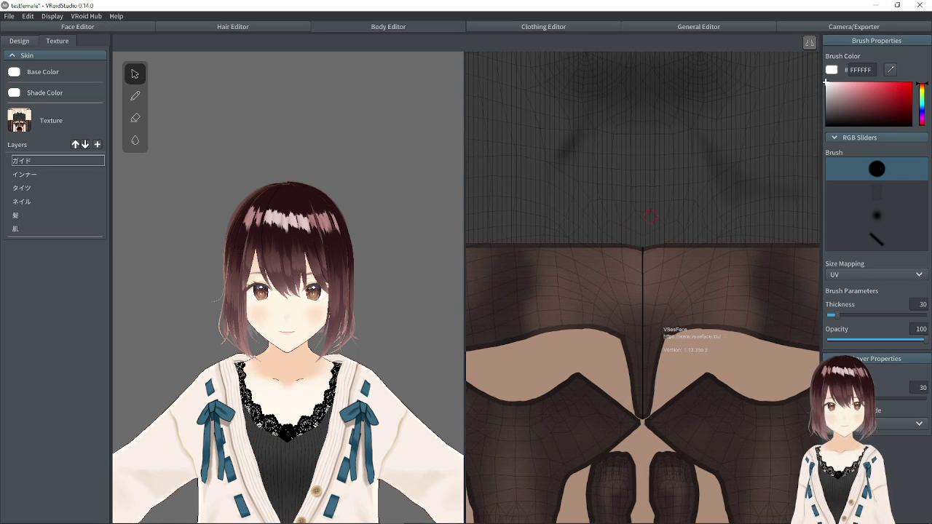
scroll(647, 116, "down", 1)
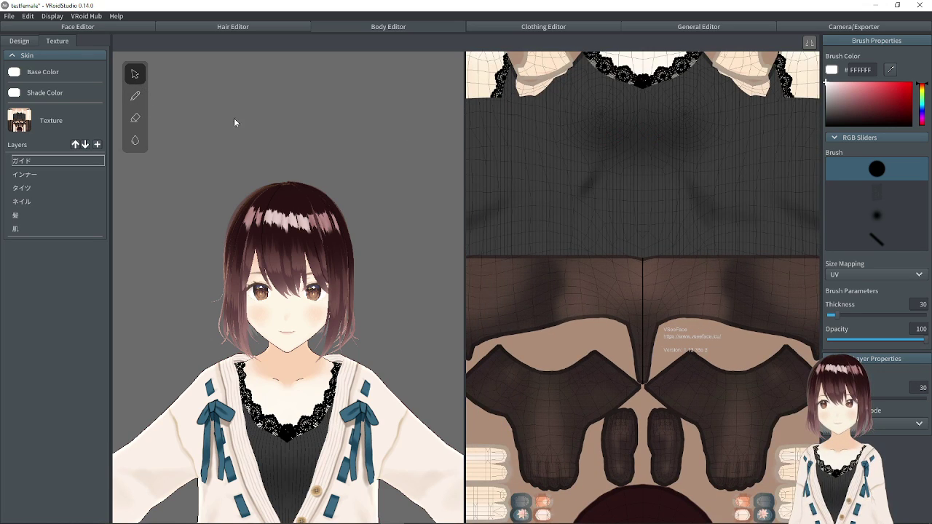
left_click(136, 102)
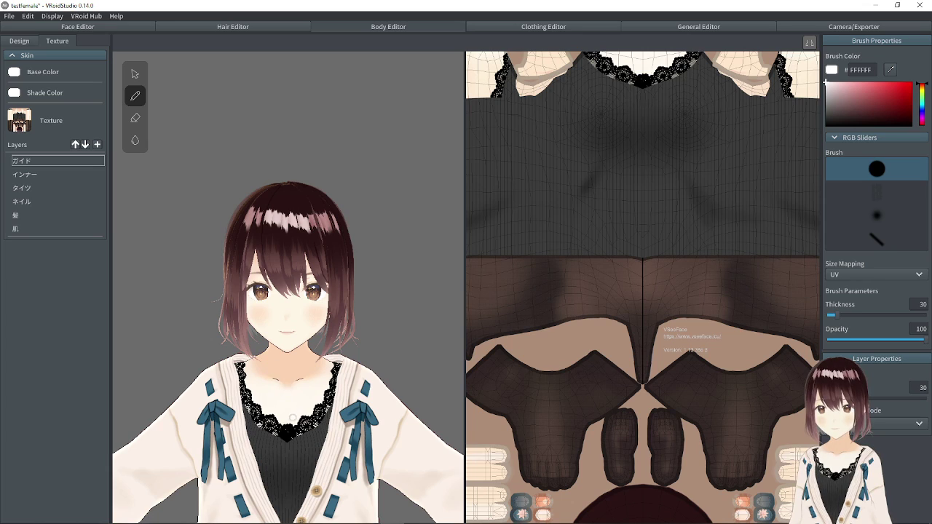
left_click(135, 74)
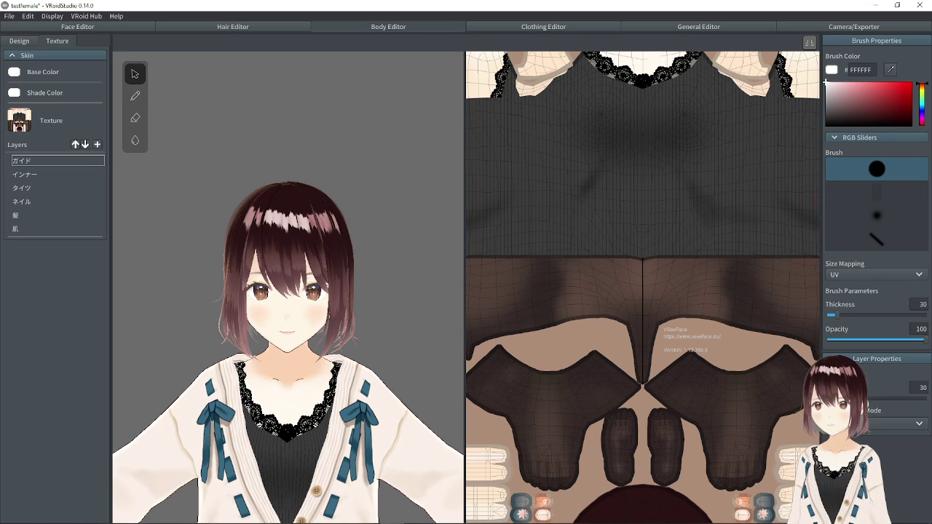
left_click(135, 97)
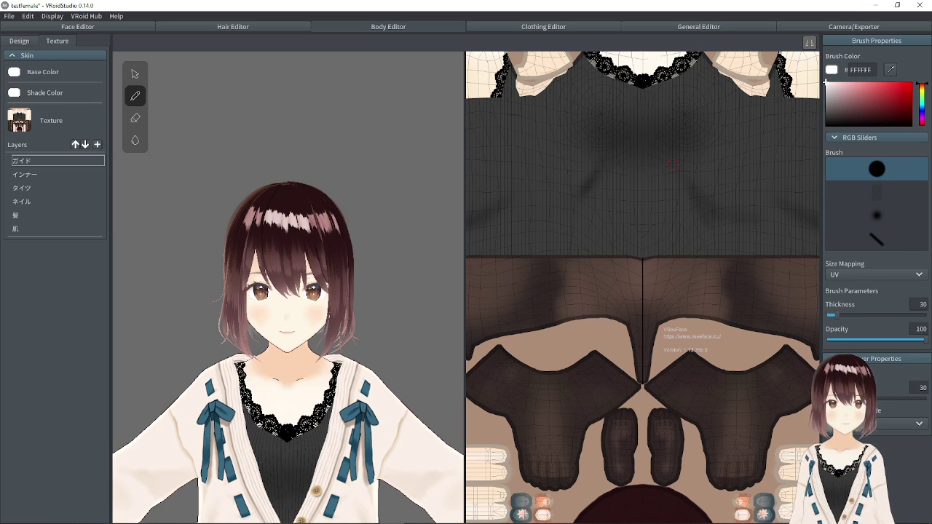
- Set the brush color to FAFAFA and the ガイド layer's opacity to 24, paint a short test stroke beside the tights and undo it
left_click(848, 105)
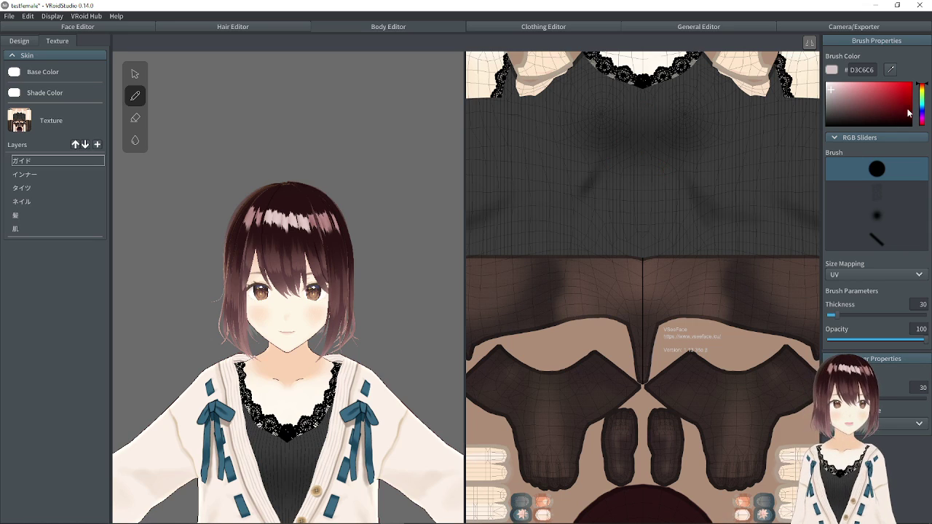
left_click_drag(831, 96, 826, 83)
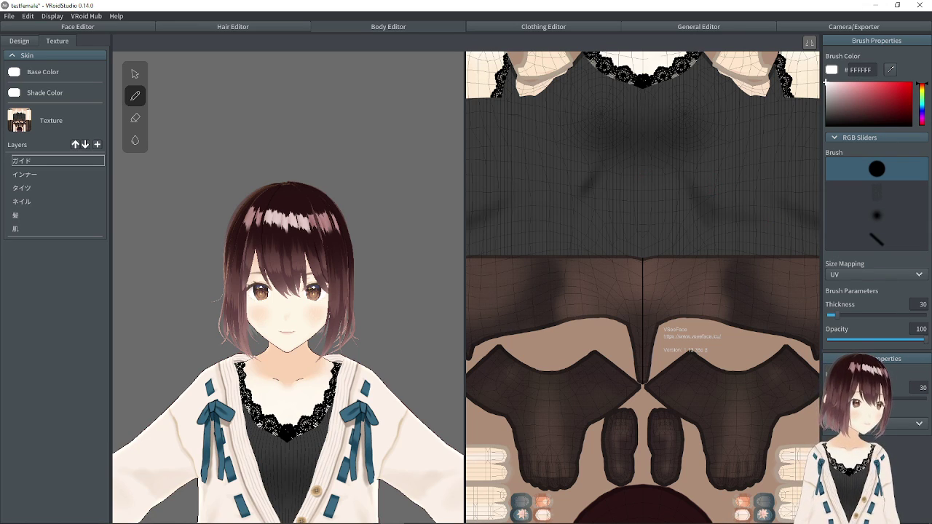
left_click_drag(855, 398, 867, 398)
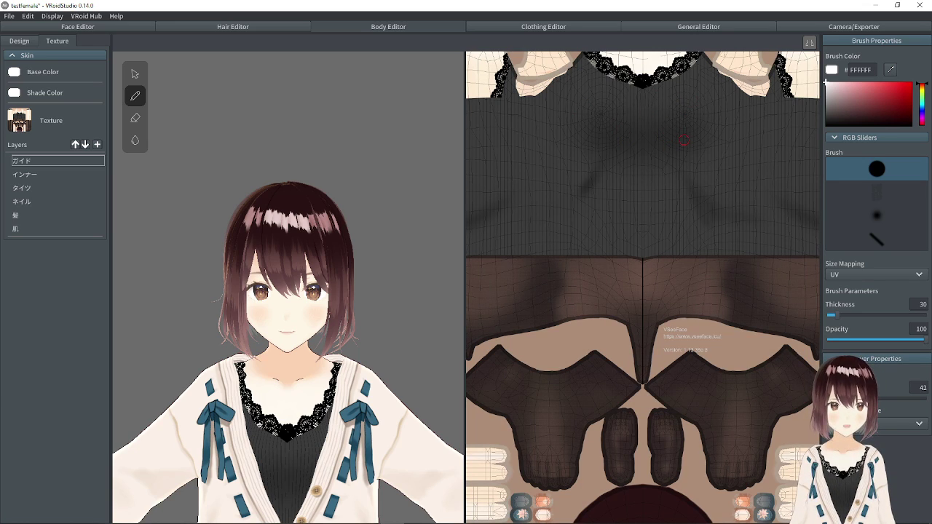
mouse_move(882, 85)
left_mouse_down()
mouse_move(849, 107)
mouse_move(826, 83)
left_mouse_up()
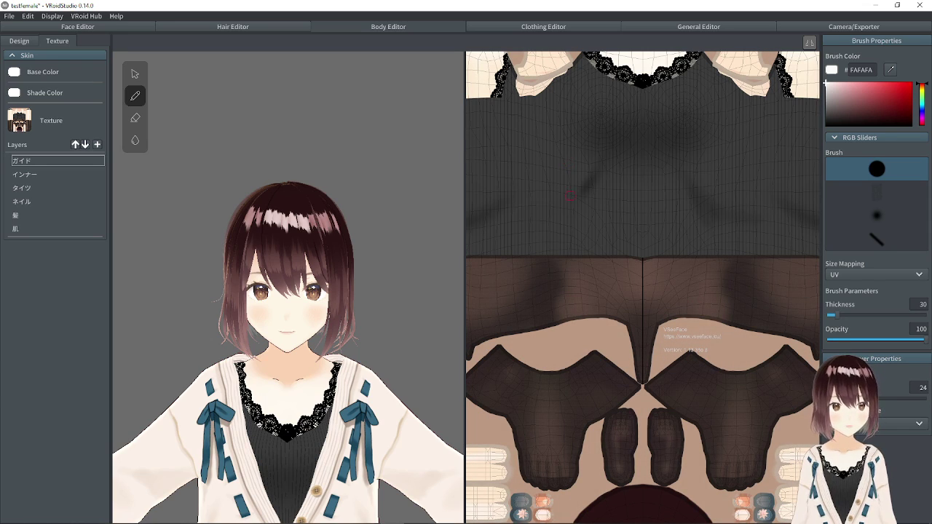
mouse_move(555, 325)
left_mouse_down()
mouse_move(565, 365)
mouse_move(574, 326)
left_mouse_up()
key("ctrl+z")
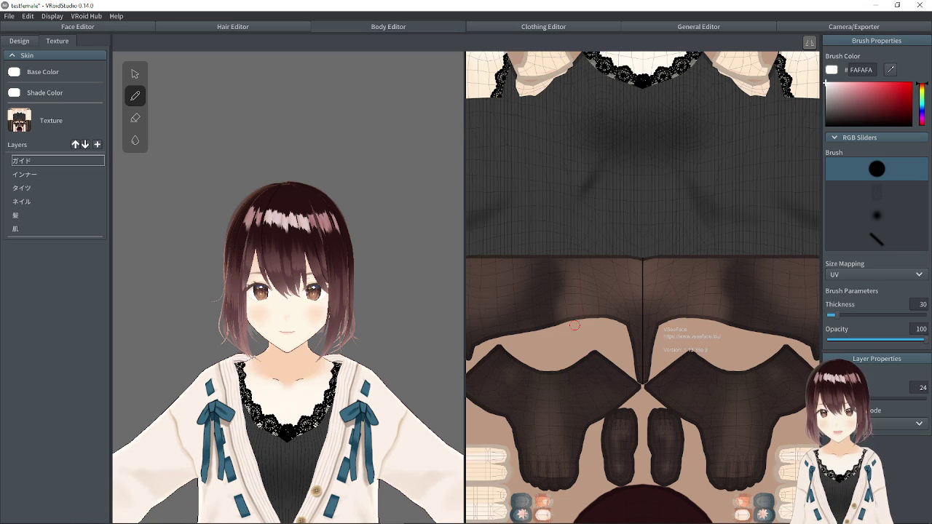
- Set the brush color to DC0707, paint test strokes over the inner top on the ガイド layer and undo them
left_click_drag(887, 103, 909, 88)
mouse_move(590, 101)
left_mouse_down()
mouse_move(661, 128)
mouse_move(672, 150)
mouse_move(640, 124)
left_mouse_up()
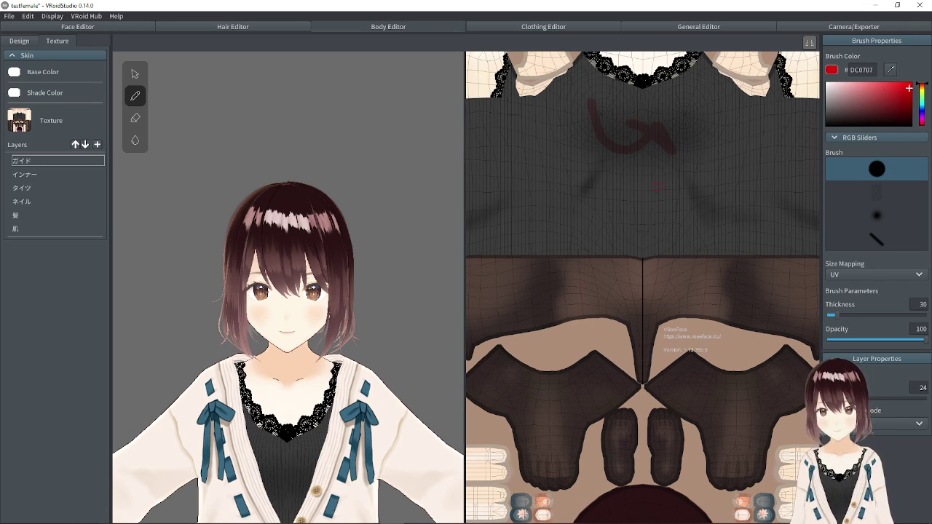
mouse_move(645, 87)
left_mouse_down()
mouse_move(650, 175)
mouse_move(609, 169)
left_mouse_up()
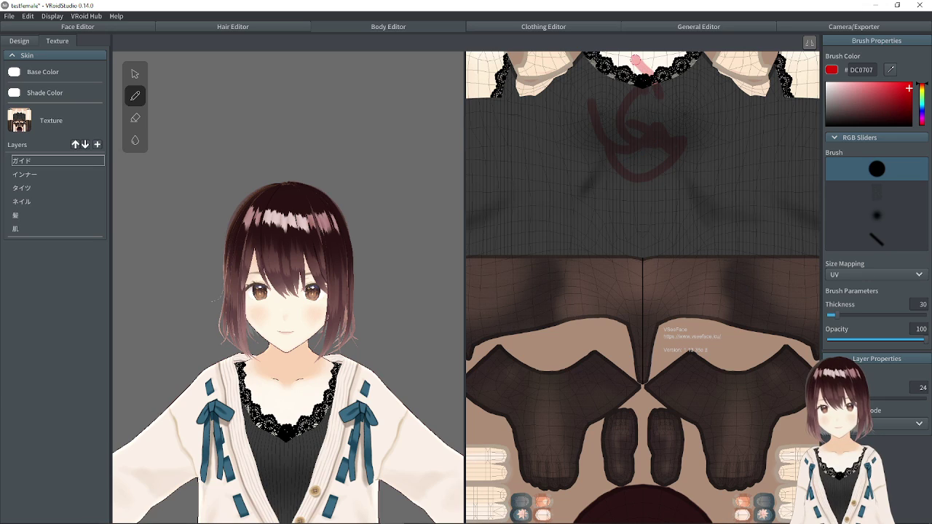
left_click_drag(621, 75, 626, 110)
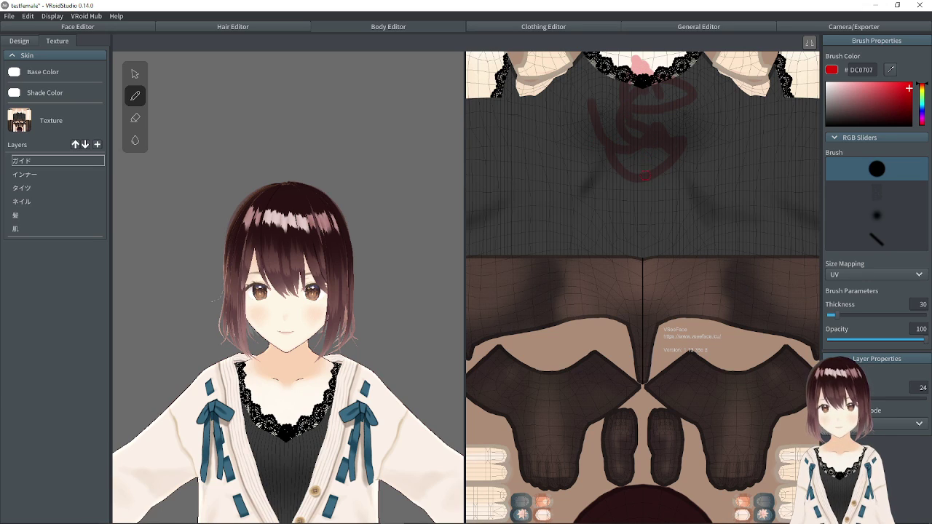
key("ctrl+z")
key("ctrl+z")
key("ctrl+z")
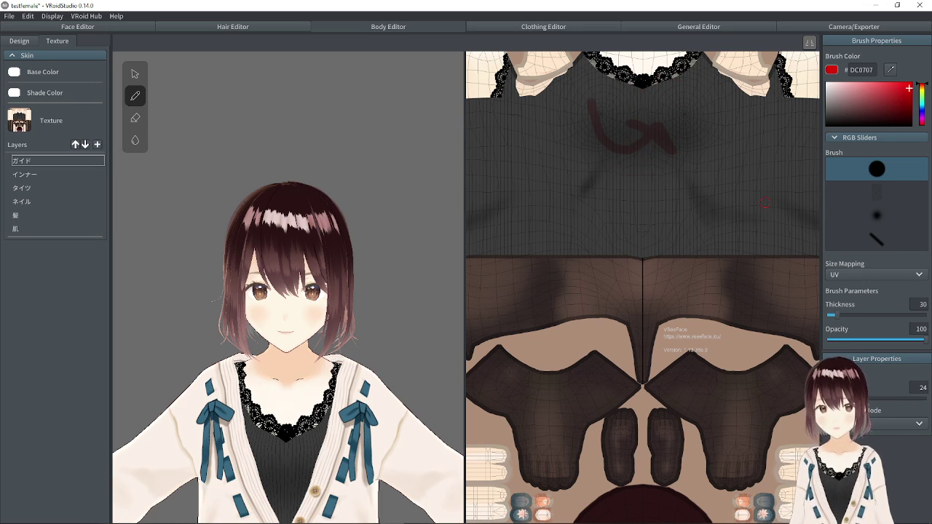
- Select the インナー layer and view the whole avatar beside the inner top's texture
left_click(45, 175)
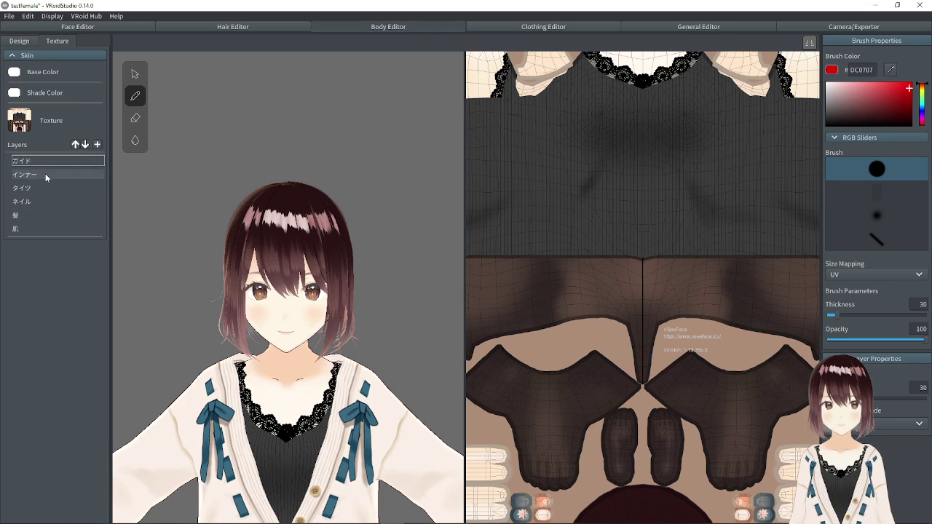
scroll(470, 286, "down", 2)
scroll(429, 295, "down", 5)
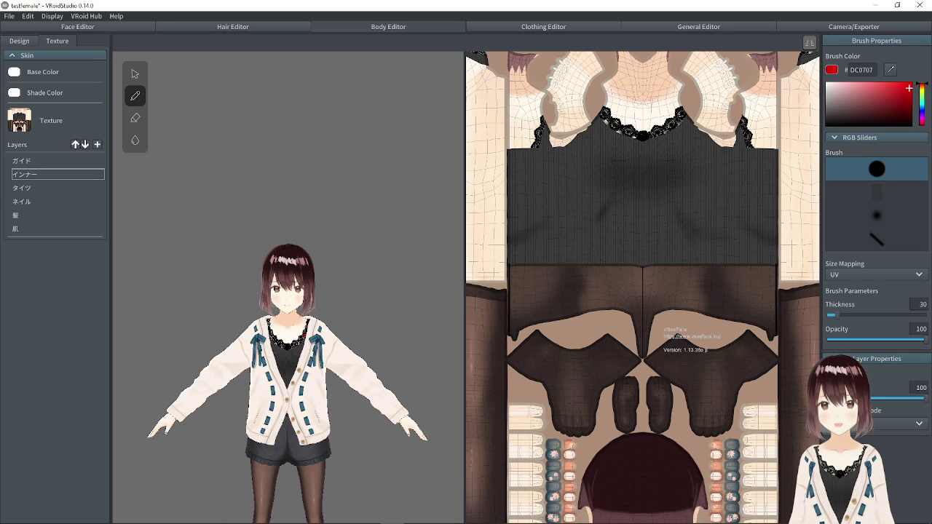
scroll(670, 133, "up", 2)
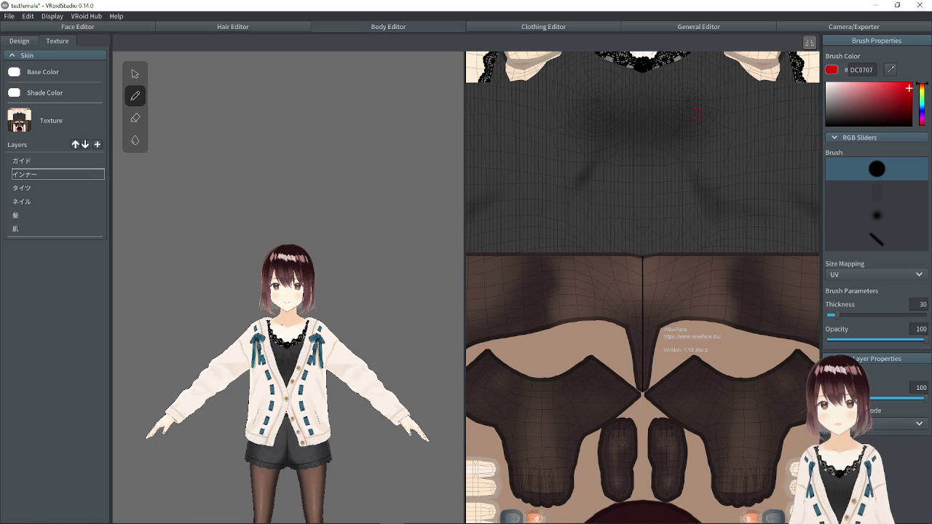
scroll(666, 133, "down", 2)
scroll(665, 133, "up", 3)
scroll(669, 149, "down", 1)
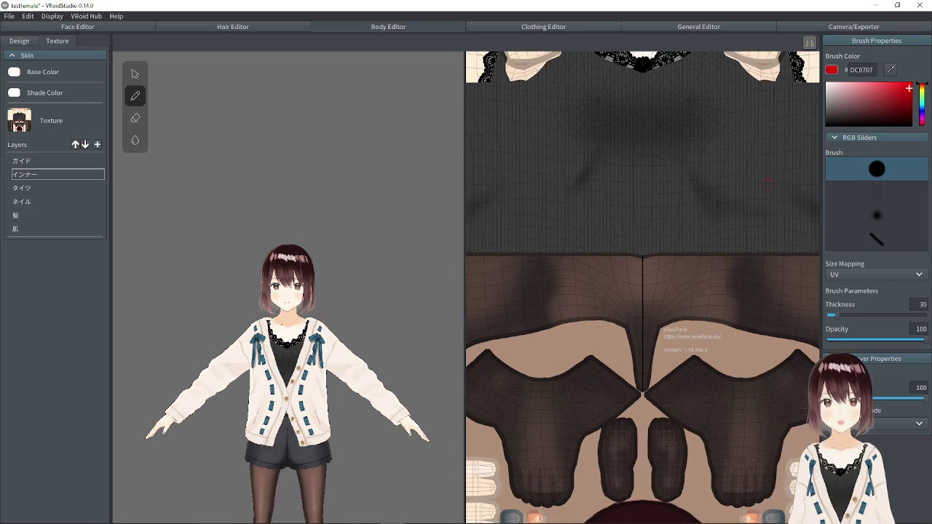
- Paint red test strokes and lettering over the inner top on the インナー layer and undo them all
left_click_drag(599, 93, 595, 121)
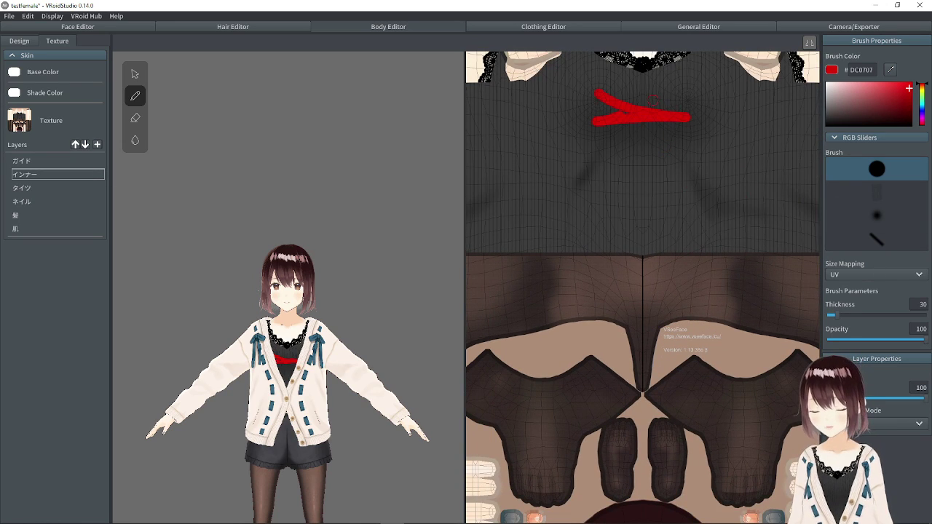
key("ctrl+z")
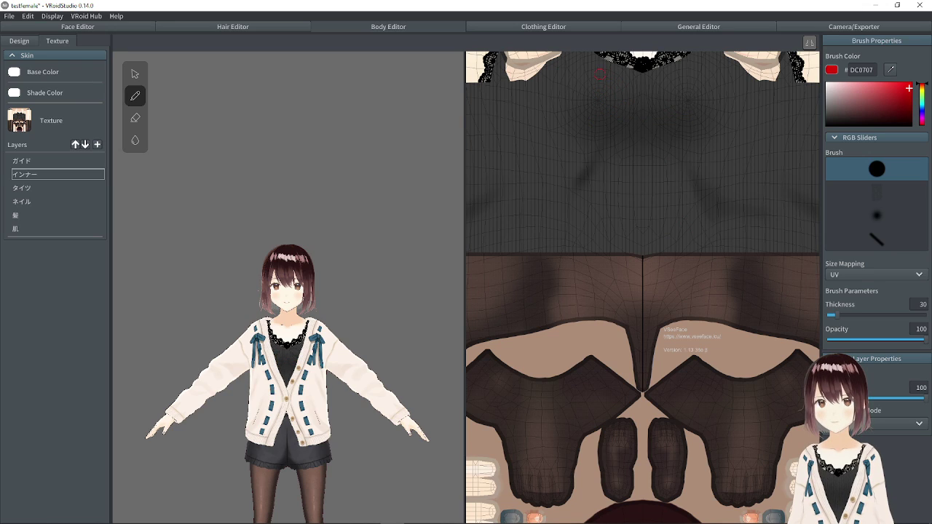
mouse_move(603, 78)
left_mouse_down()
mouse_move(595, 118)
mouse_move(585, 115)
left_mouse_up()
mouse_move(623, 91)
left_mouse_down()
mouse_move(622, 124)
mouse_move(679, 82)
mouse_move(716, 73)
left_mouse_up()
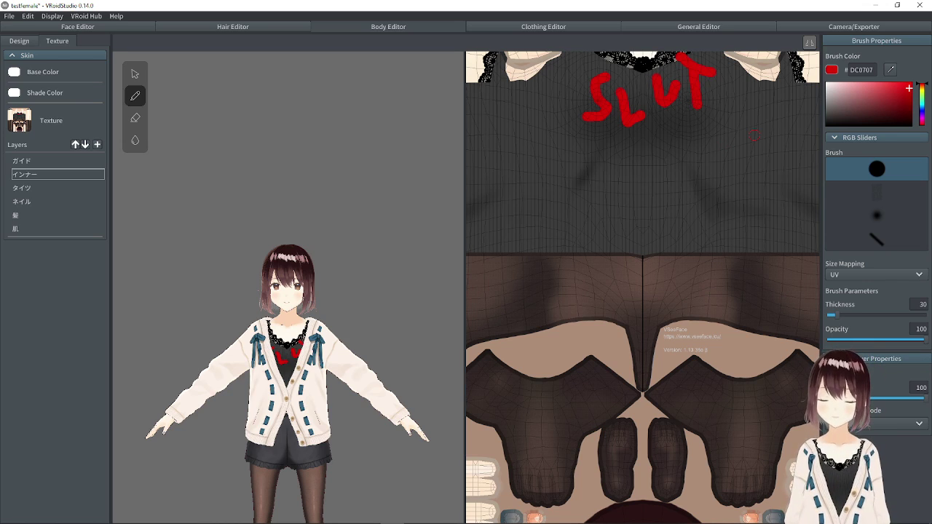
key("ctrl+z")
key("ctrl+z")
key("ctrl+z")
key("ctrl+z")
key("ctrl+z")
key("ctrl+z")
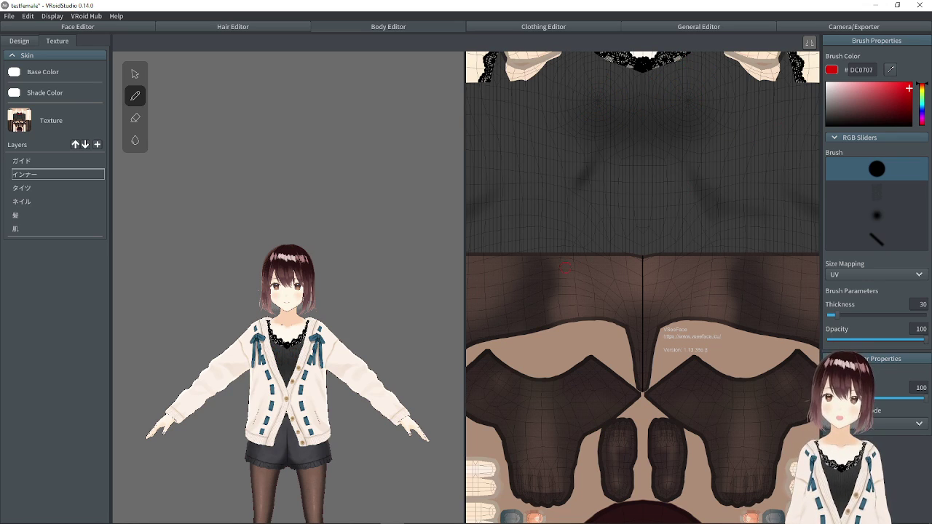
mouse_move(337, 304)
left_mouse_down()
mouse_move(299, 300)
mouse_move(342, 297)
left_mouse_up()
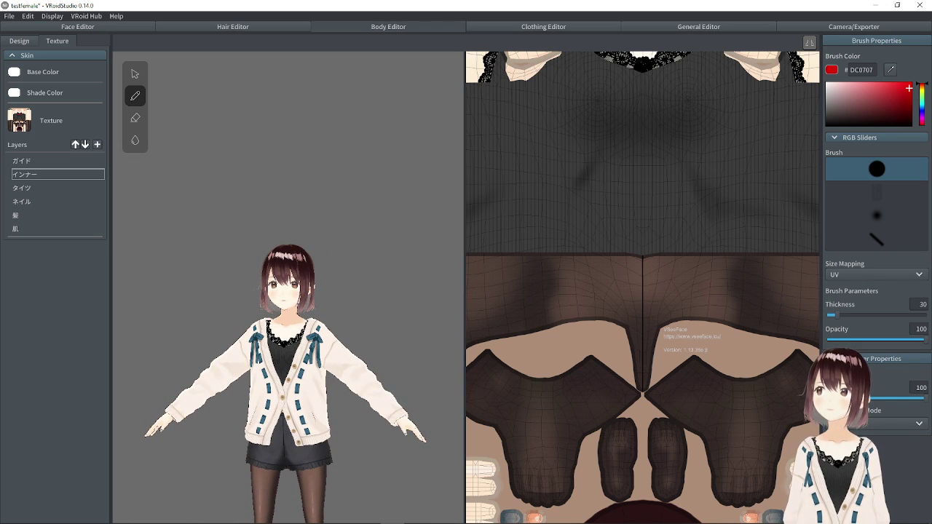
left_click_drag(258, 266, 290, 279)
left_click_drag(614, 5, 475, 55)
left_click(698, 56)
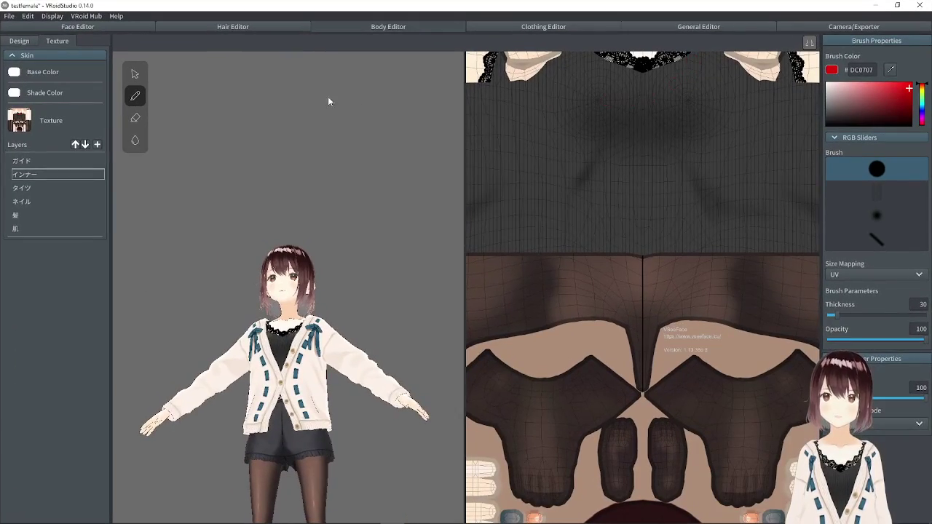
left_click_drag(121, 12, 280, 16)
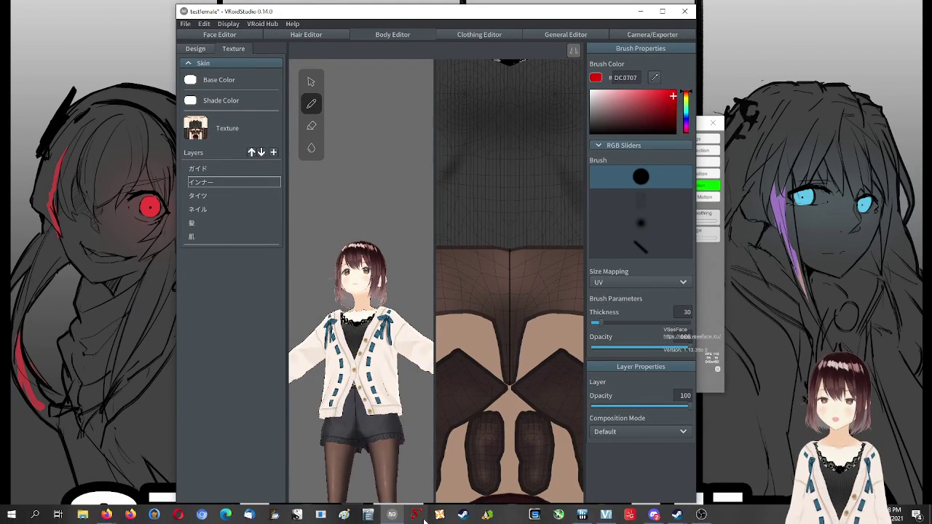
left_click(662, 11)
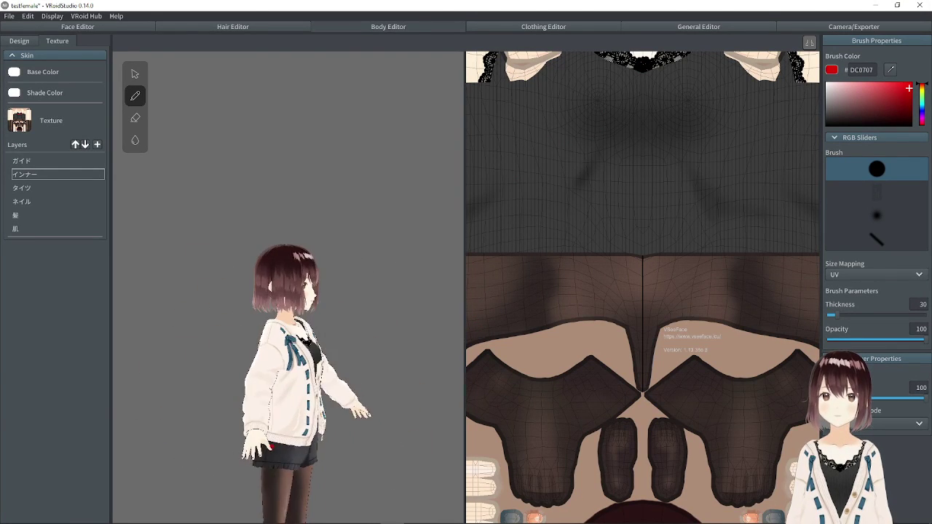
- Start quitting VRoid Studio
left_click(927, 6)
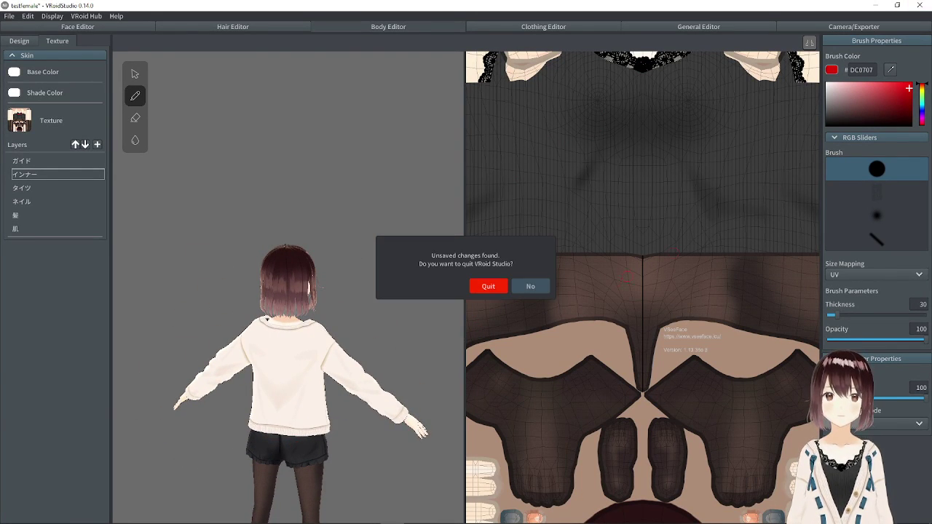